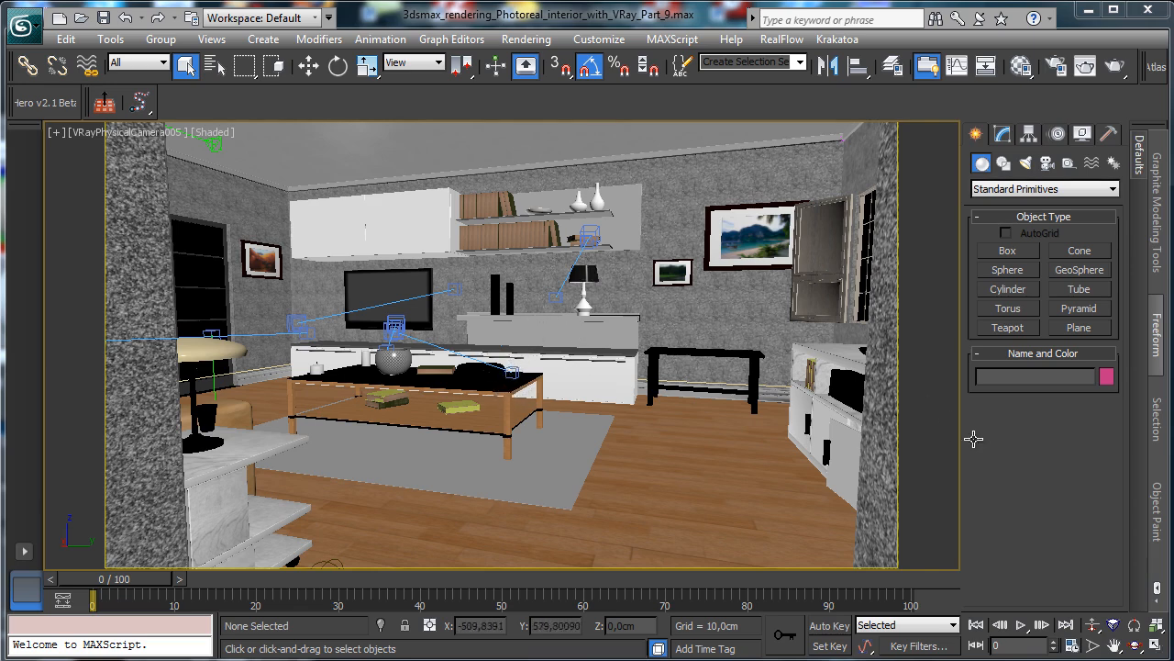
- Show all four viewports fitted to the scene and move VRayPhysicalCamera005 to the far end of the corridor in the Top view
{"action": "left_click", "coordinate": [1154, 645]}
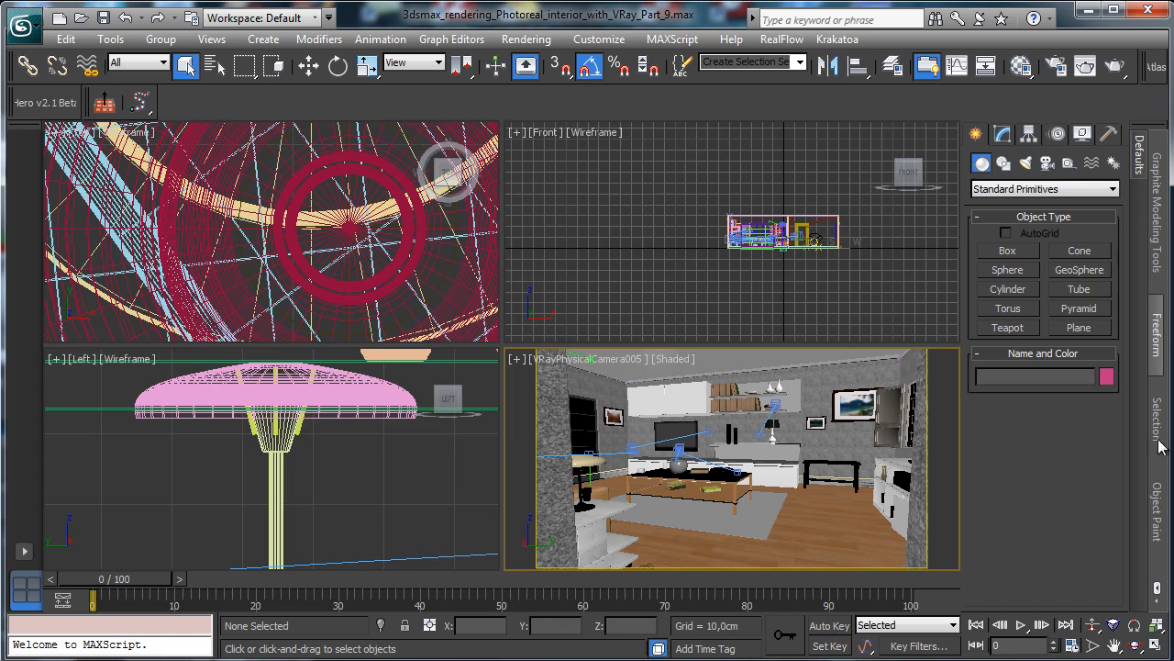
{"action": "left_click", "coordinate": [1154, 627]}
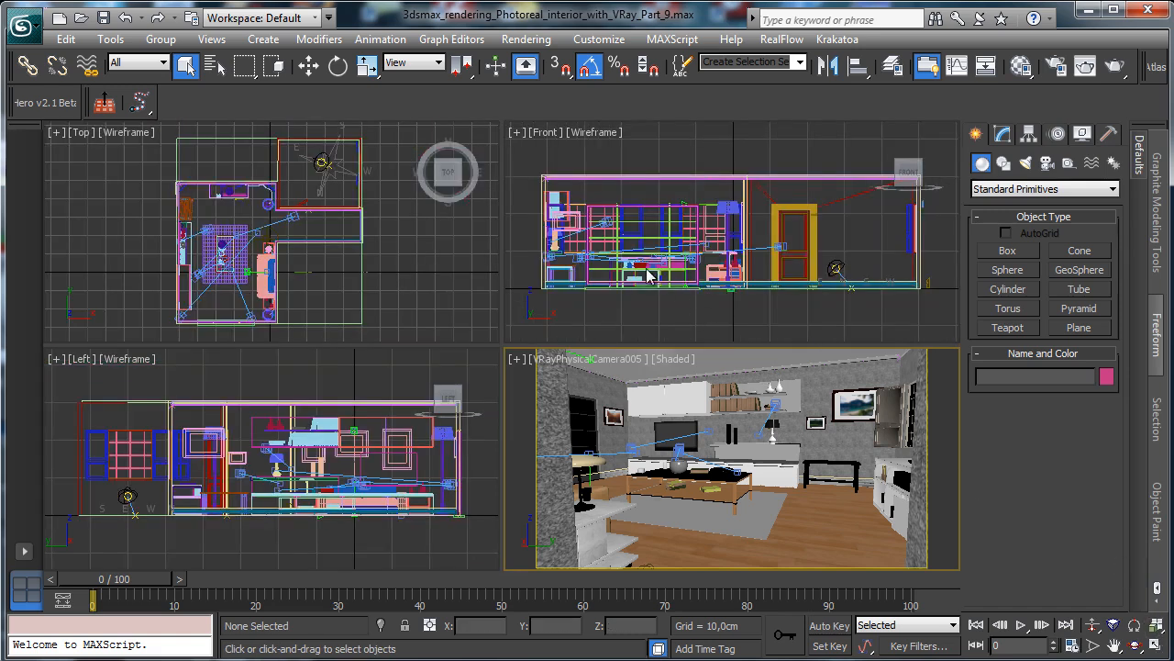
{"action": "left_click", "coordinate": [293, 218]}
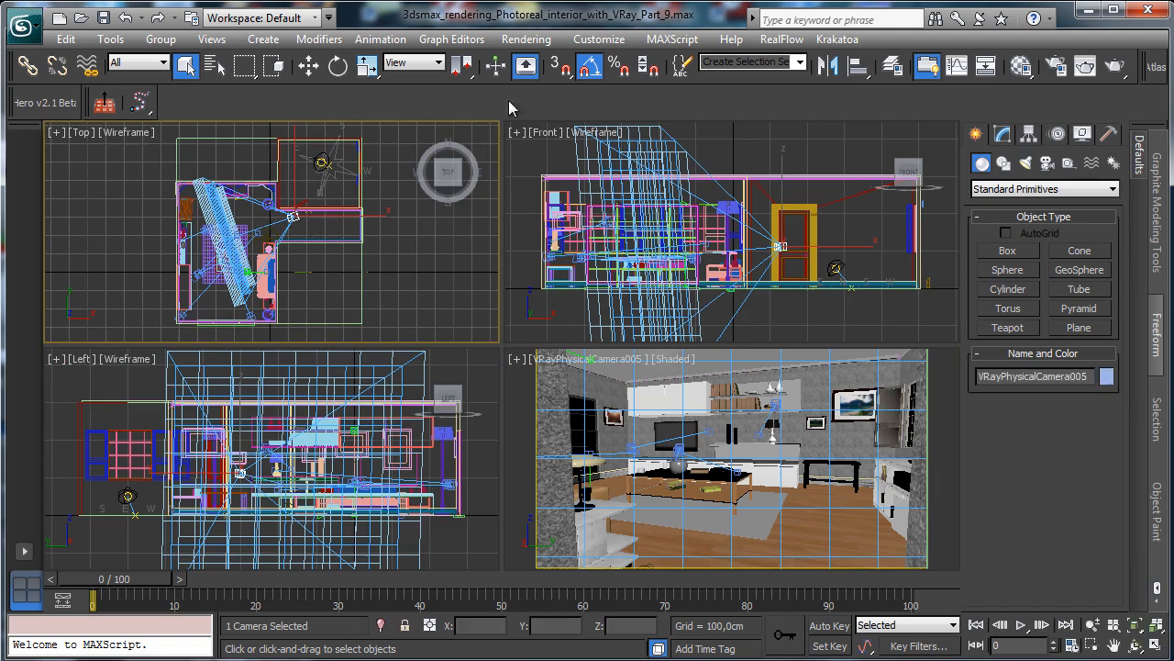
{"action": "left_click", "coordinate": [310, 68]}
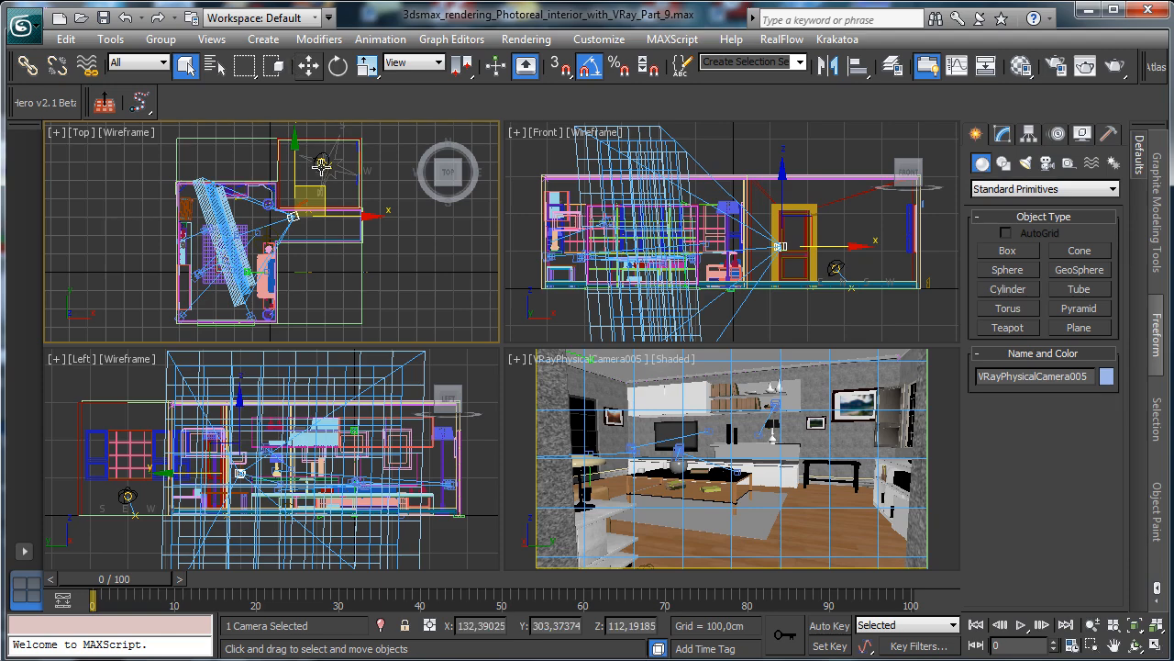
{"action": "left_click_drag", "start_coordinate": [318, 192], "coordinate": [378, 197]}
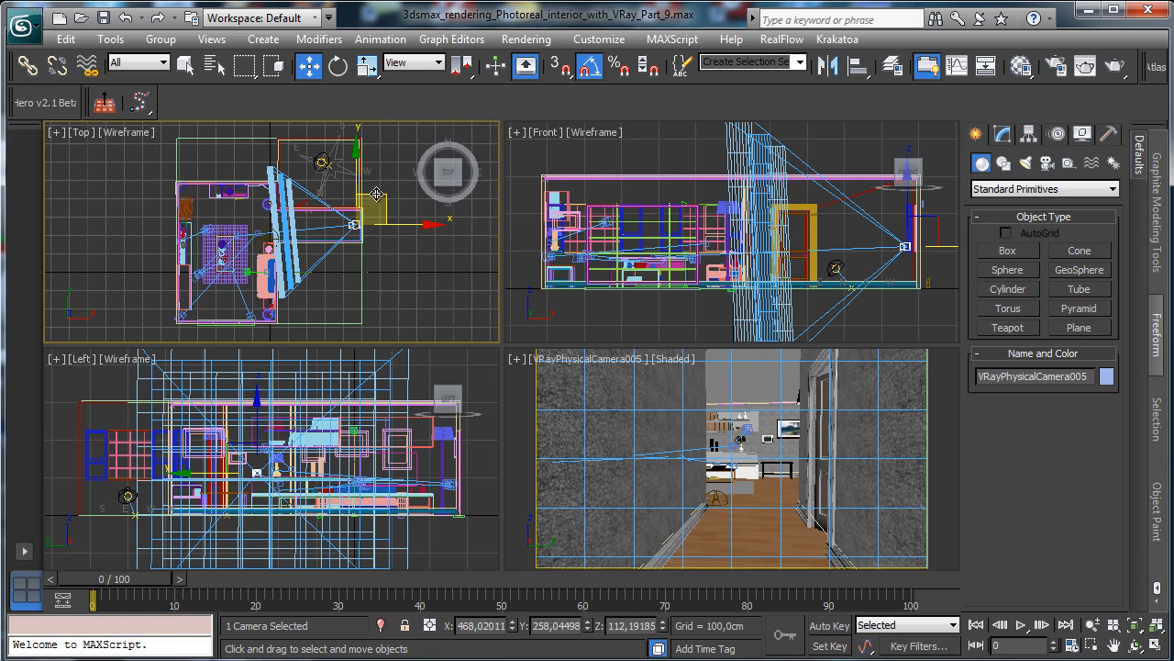
- Select the camera's target and move it along Y in the Top view so the camera looks straight down the corridor
{"action": "right_click", "coordinate": [556, 361]}
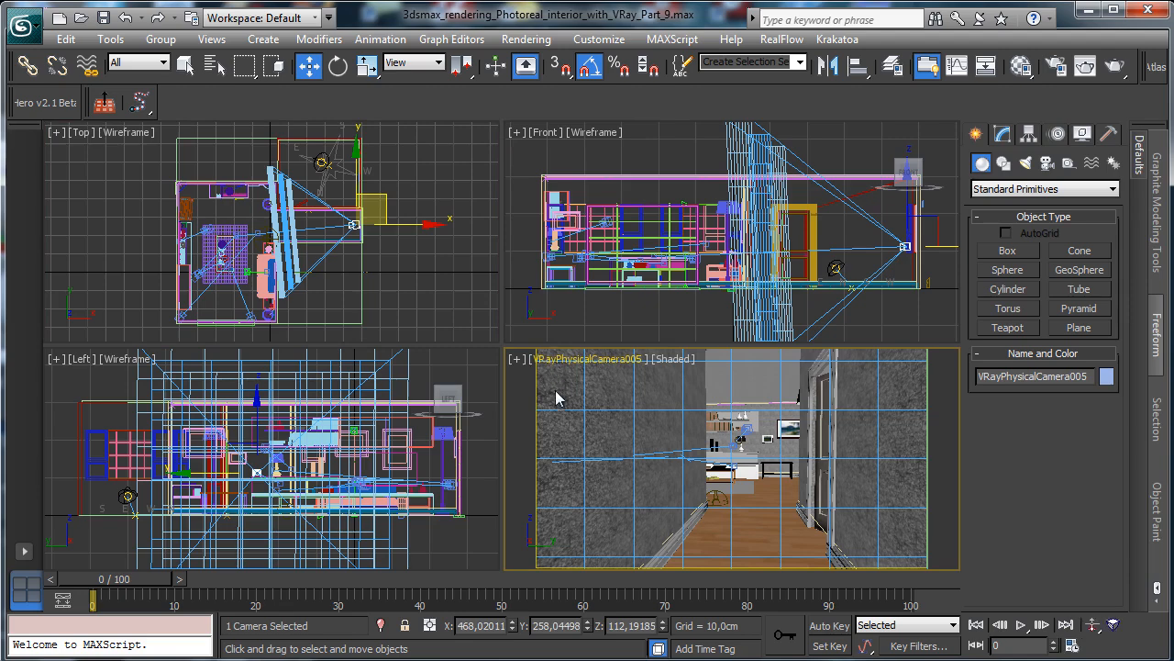
{"action": "left_click", "coordinate": [583, 360]}
{"action": "left_click", "coordinate": [609, 660]}
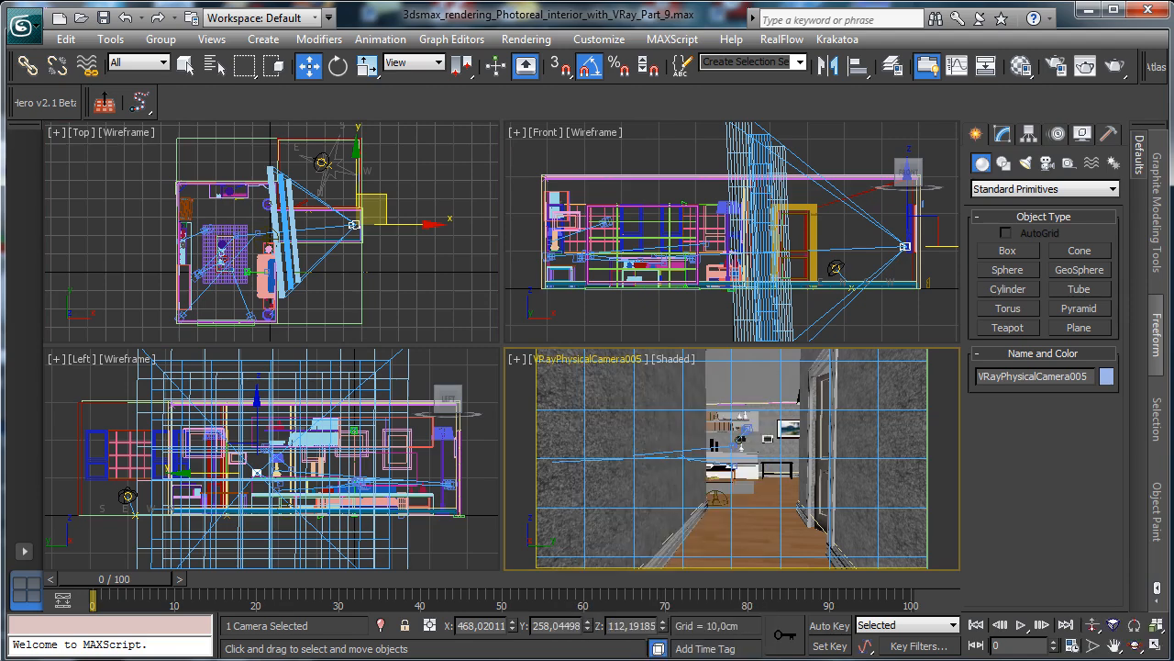
{"action": "left_click", "coordinate": [236, 190]}
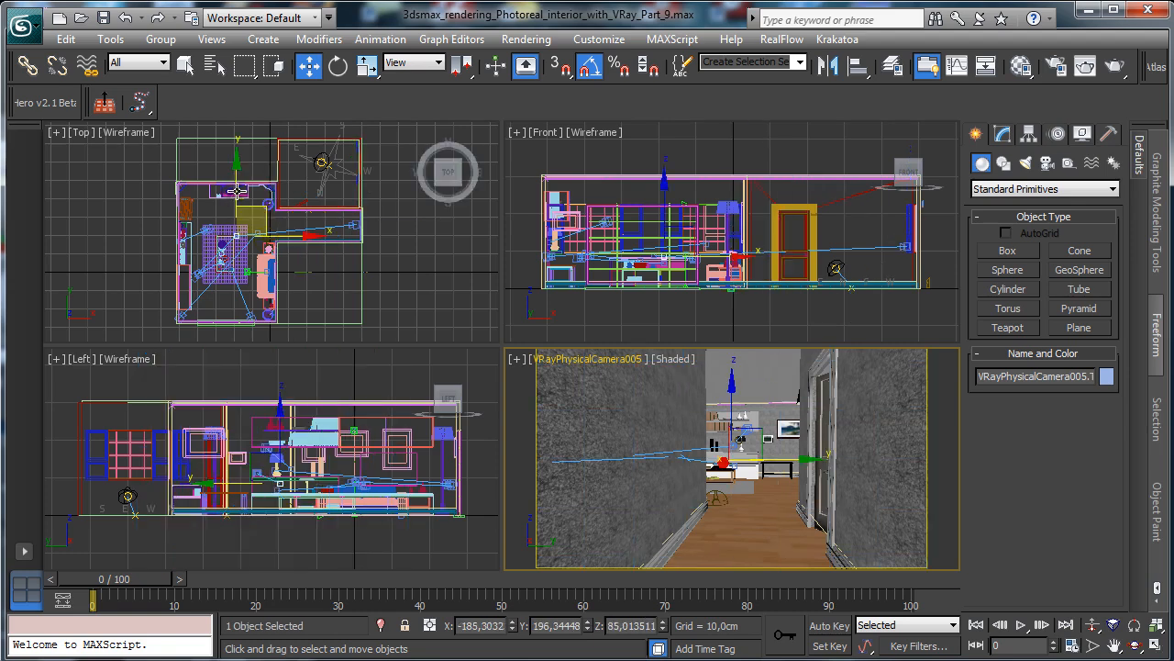
{"action": "left_click_drag", "start_coordinate": [236, 190], "coordinate": [233, 183]}
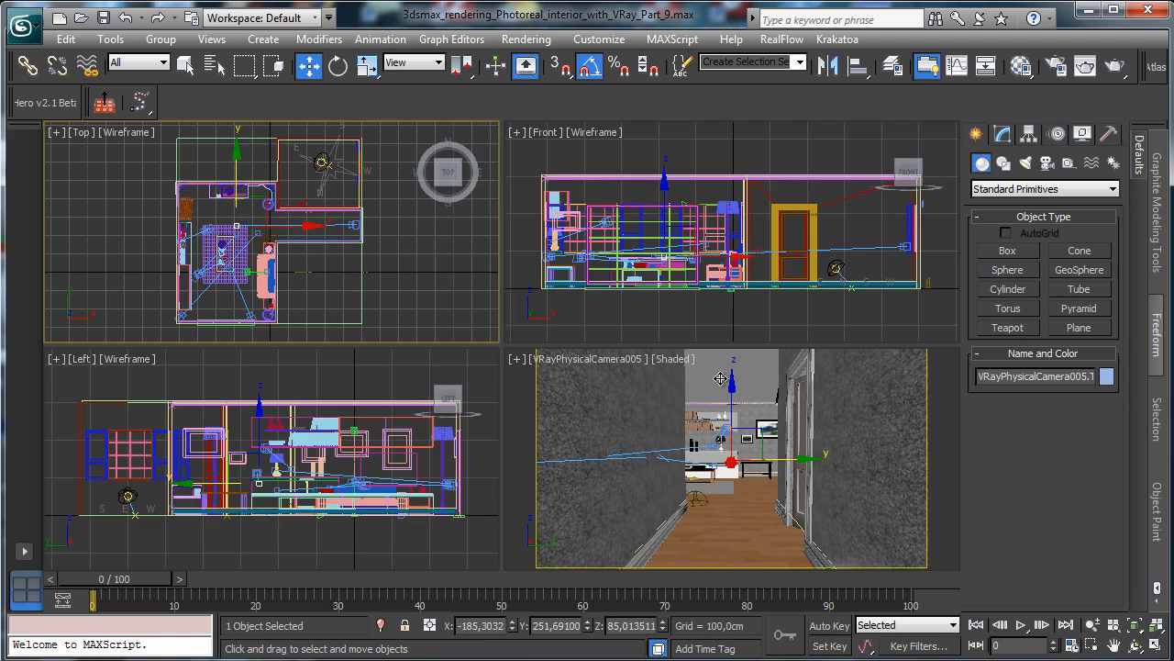
{"action": "right_click", "coordinate": [629, 411]}
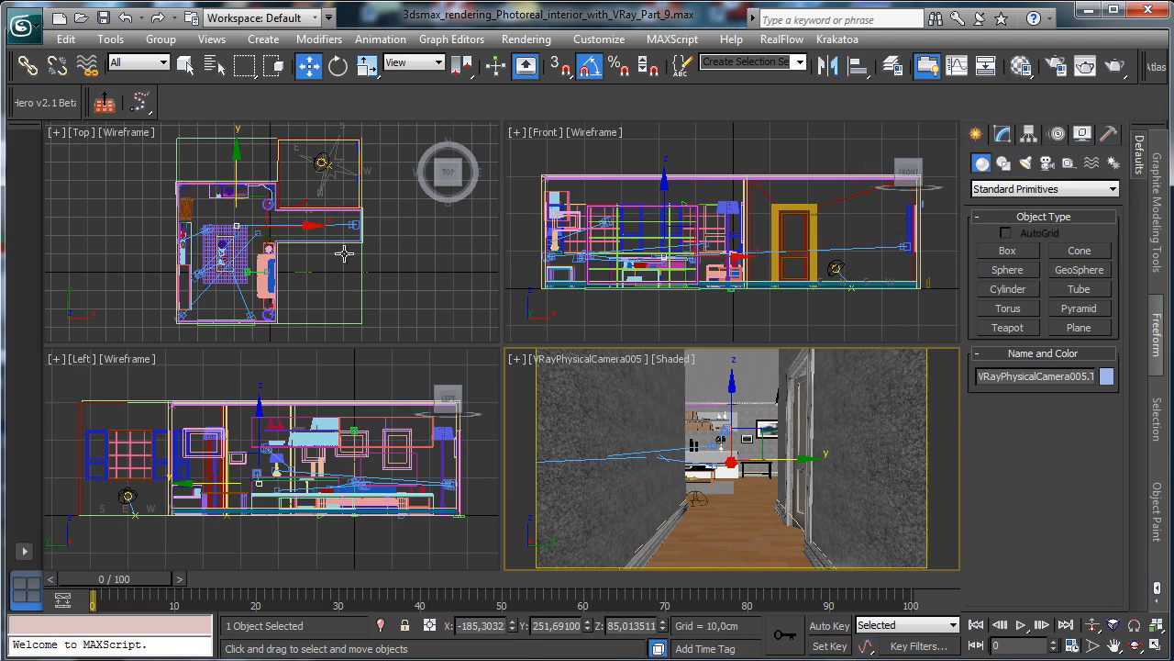
- Select the camera at the corridor's end and turn off its targeted option
{"action": "left_click", "coordinate": [352, 224]}
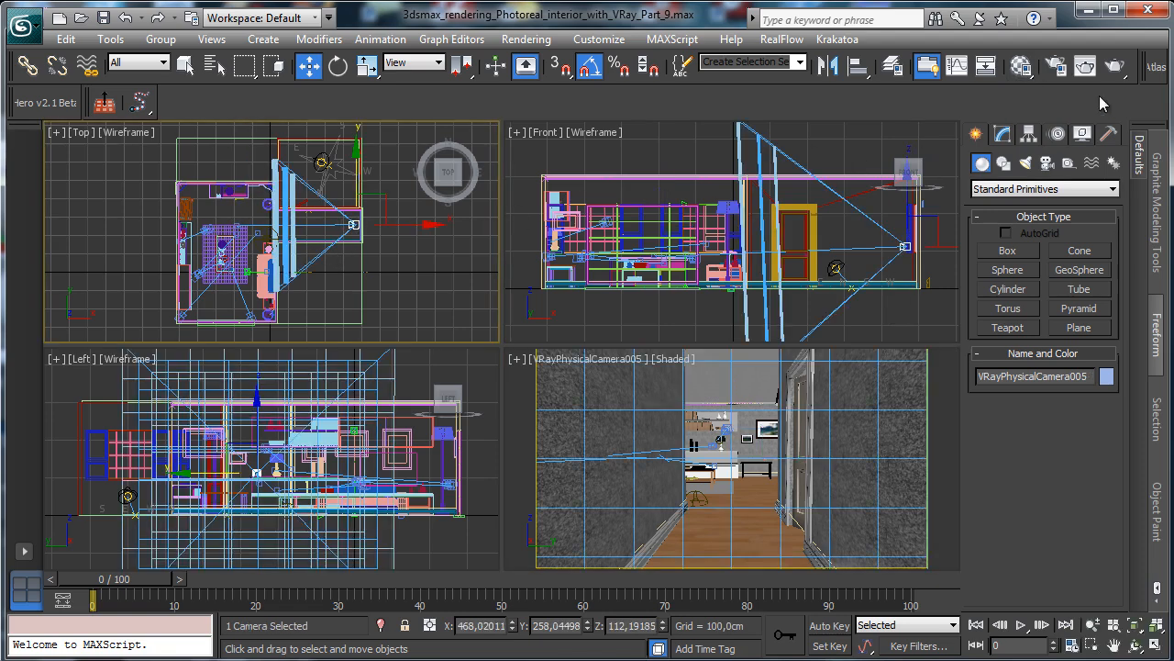
{"action": "left_click", "coordinate": [1003, 134]}
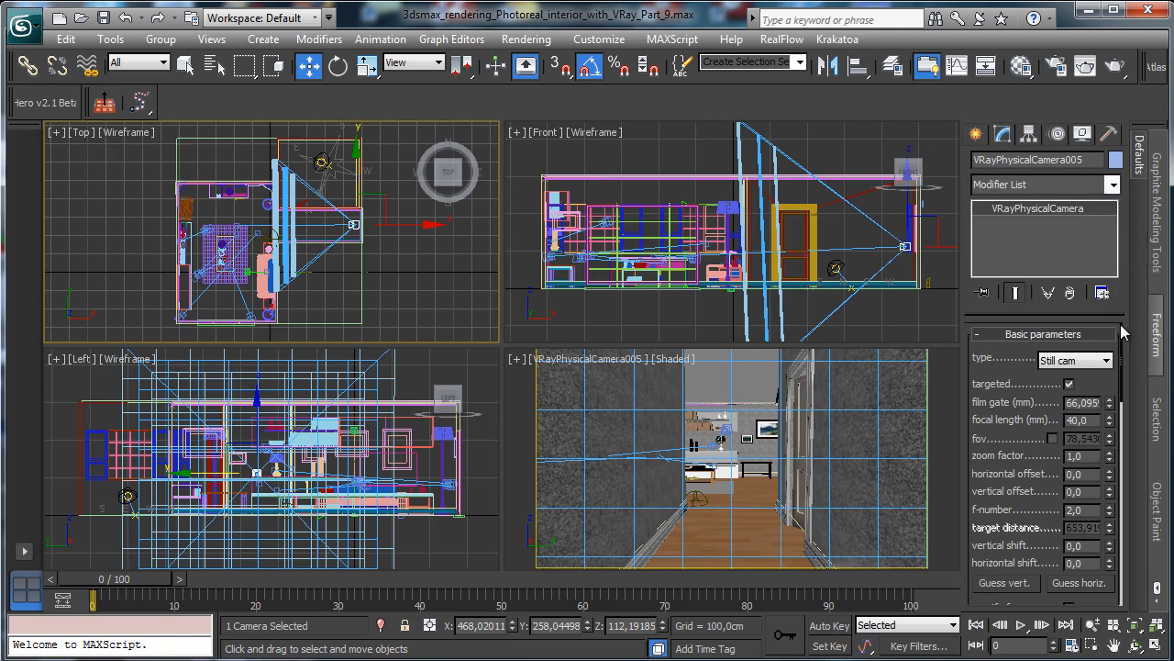
{"action": "left_click", "coordinate": [1069, 384]}
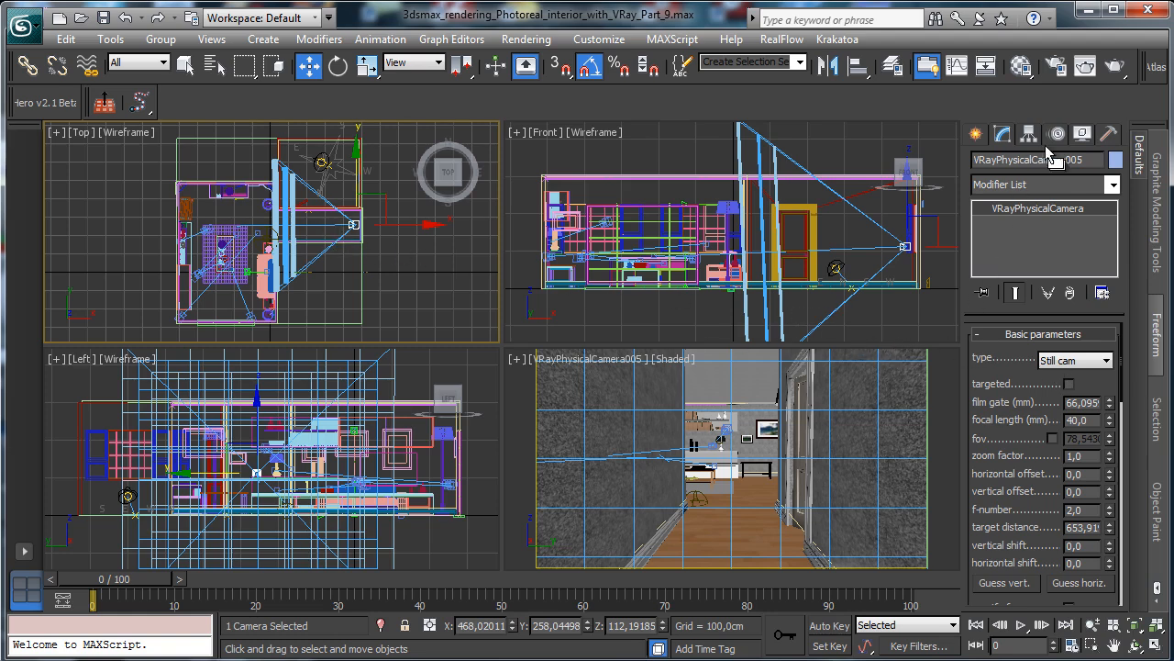
- Rename the camera as VRayPhysicalCameraANIMATED
{"action": "left_click_drag", "start_coordinate": [1064, 158], "coordinate": [1105, 160]}
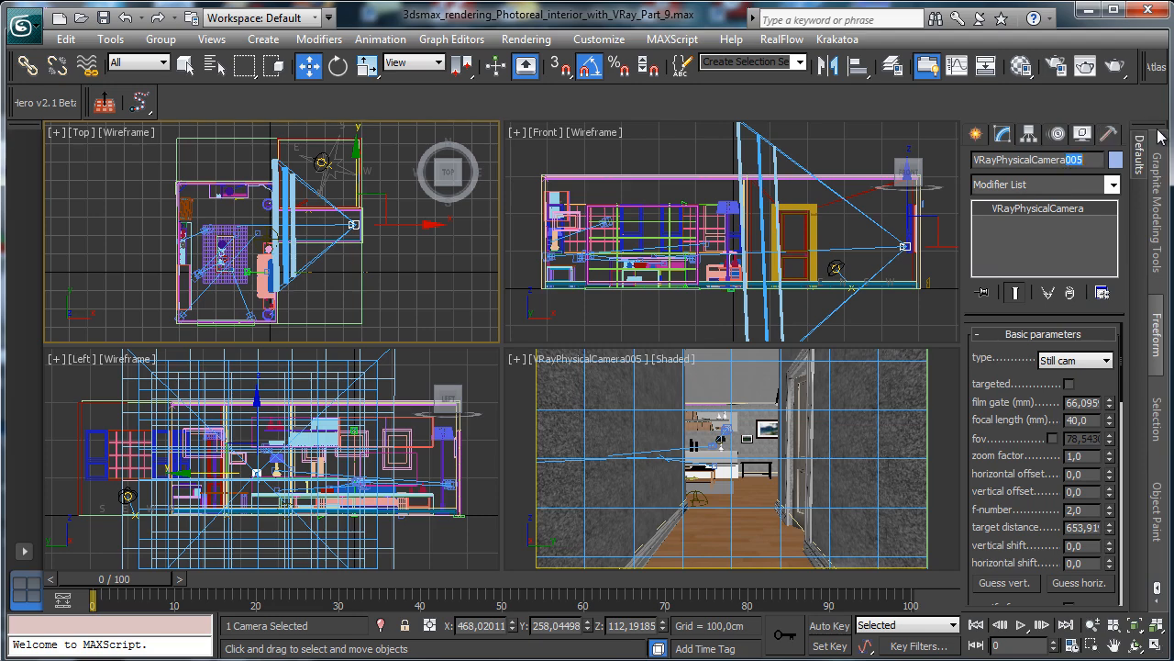
{"action": "type", "text": "ANIMAYED"}
{"action": "key", "text": "BackSpace"}
{"action": "key", "text": "BackSpace"}
{"action": "key", "text": "BackSpace"}
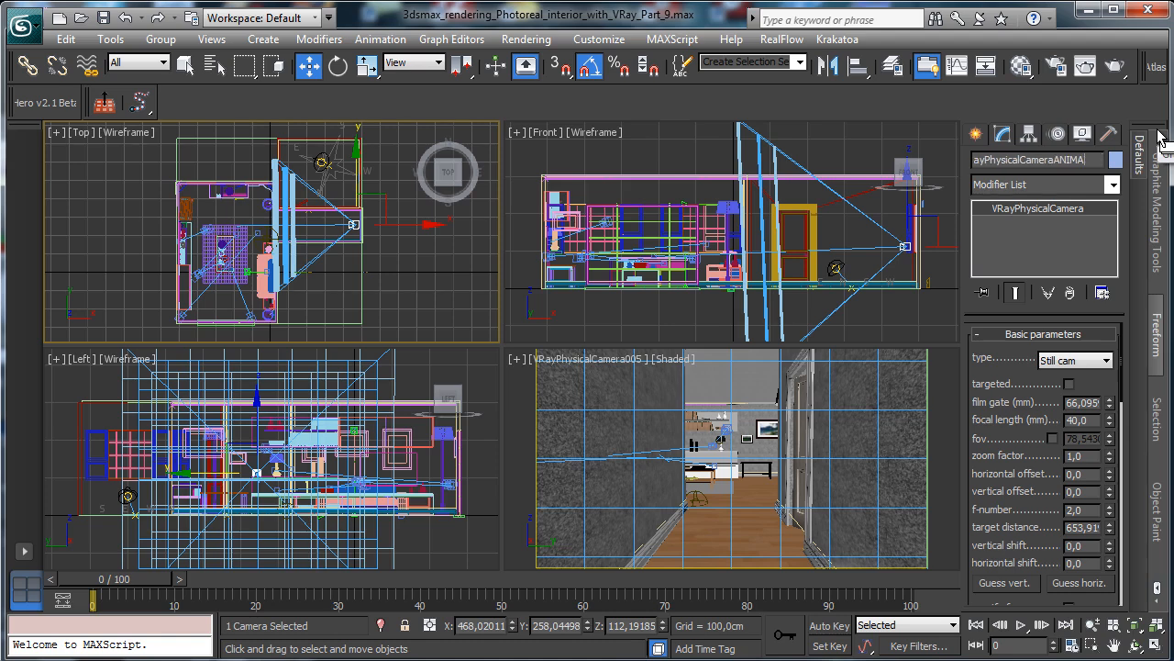
{"action": "type", "text": "TED"}
{"action": "key", "text": "Return"}
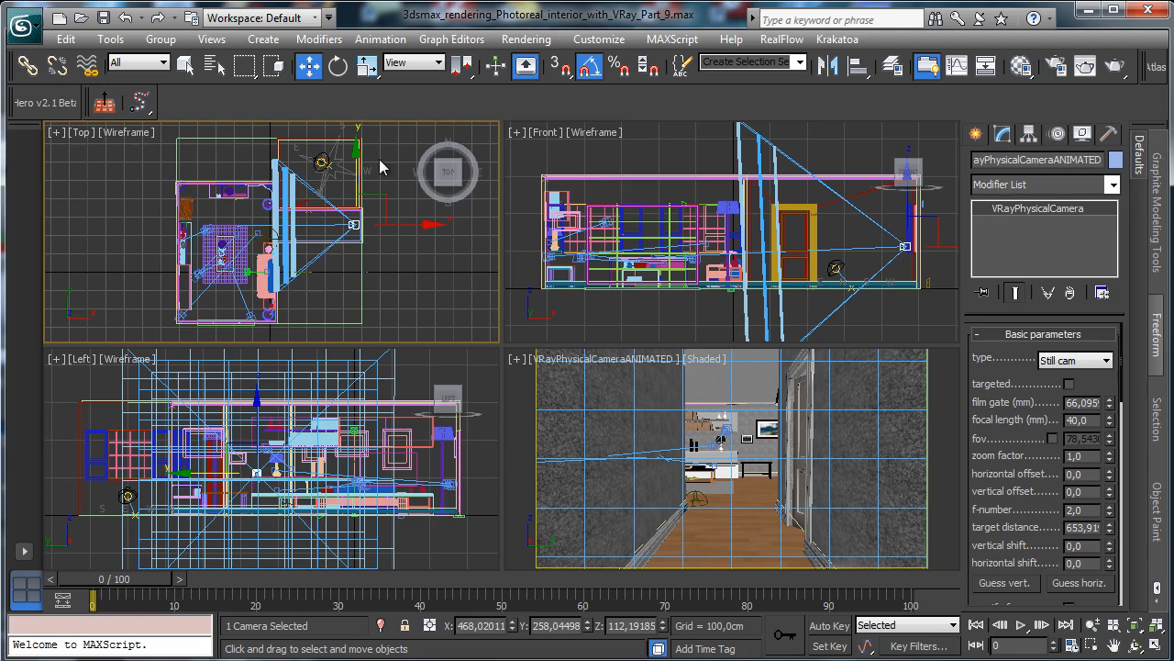
- Start saving the scene as a new file and browse to the April folder inside 2013
{"action": "left_click", "coordinate": [25, 26]}
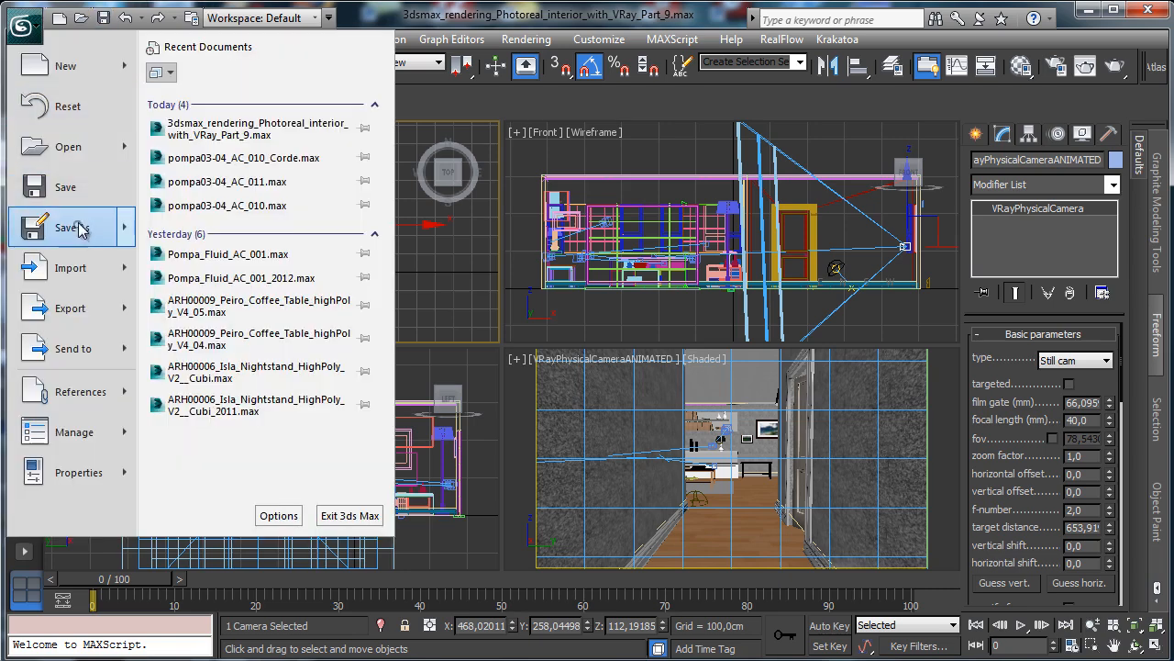
{"action": "key", "text": "Escape"}
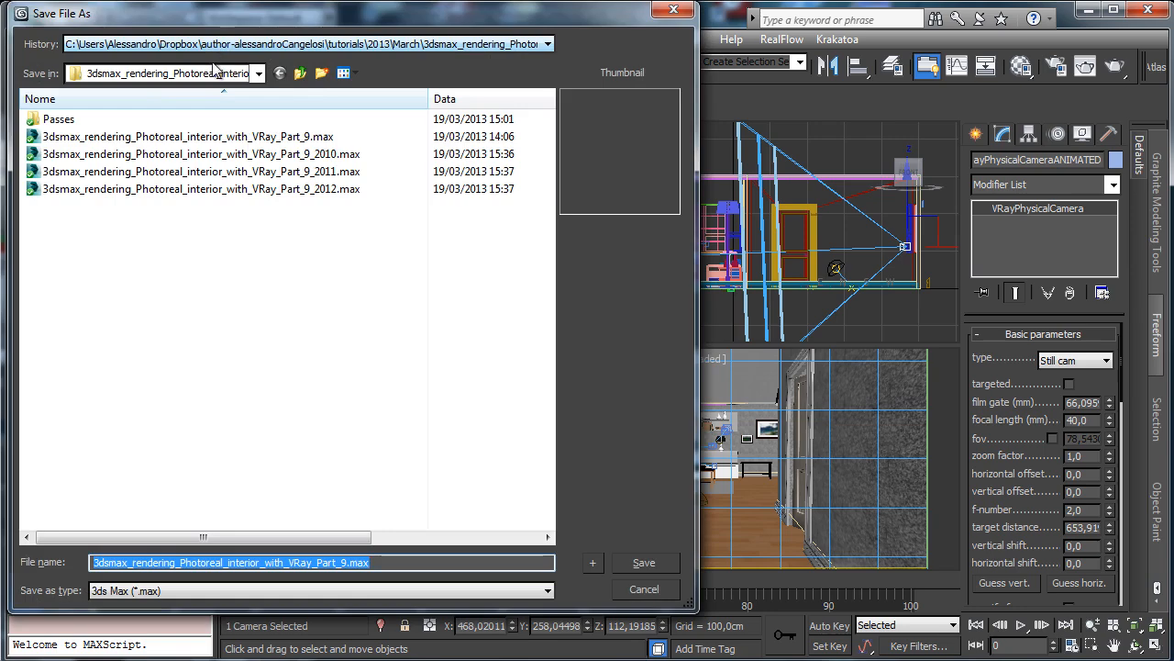
{"action": "left_click", "coordinate": [279, 72]}
{"action": "left_click", "coordinate": [259, 73]}
{"action": "left_click", "coordinate": [145, 194]}
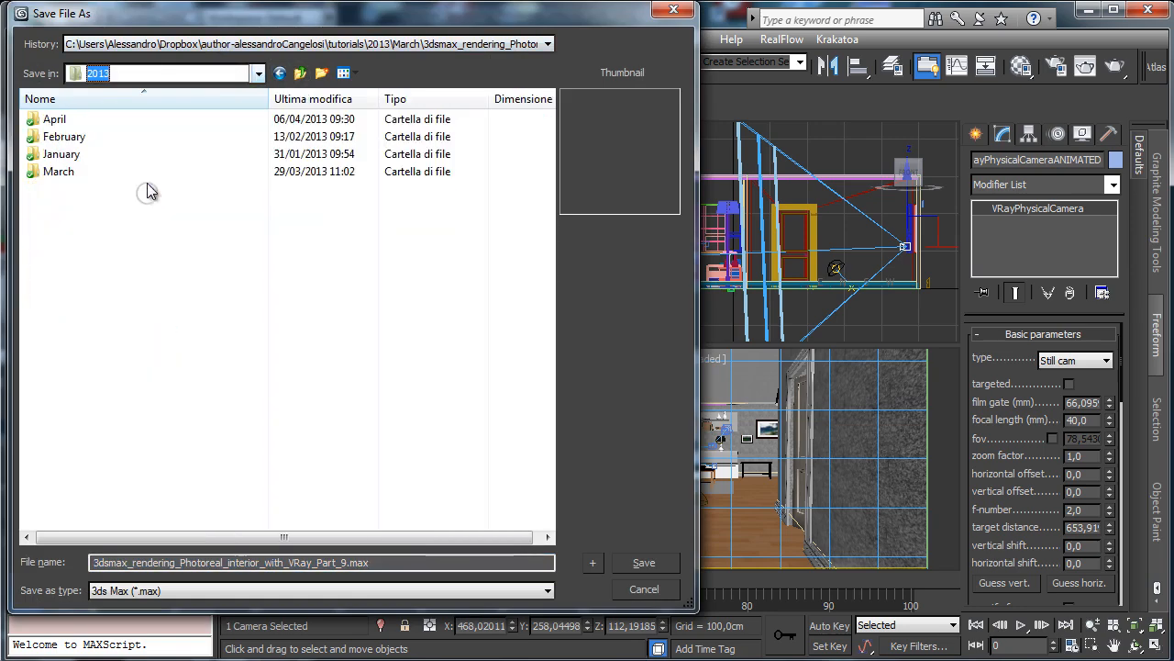
{"action": "double_click", "coordinate": [74, 122]}
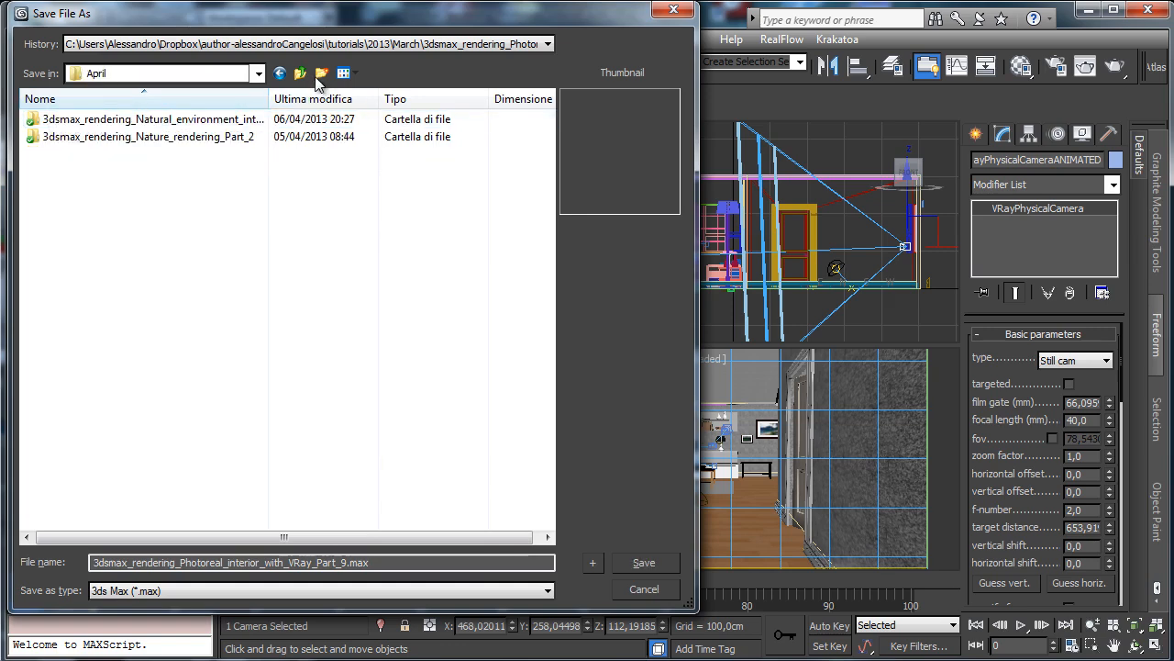
- Create a folder named 3dsmax_rendering_GI_Animation_Introduction in the April folder
{"action": "left_click", "coordinate": [321, 72]}
{"action": "type", "text": "3dsmax"}
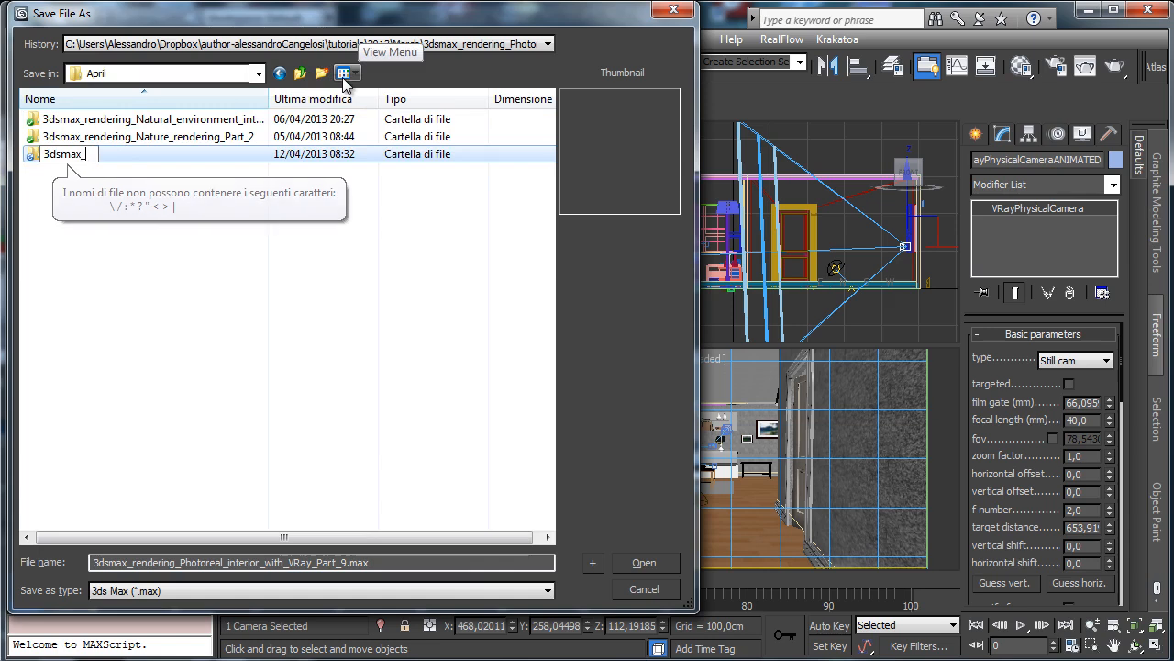
{"action": "type", "text": "_rendering_"}
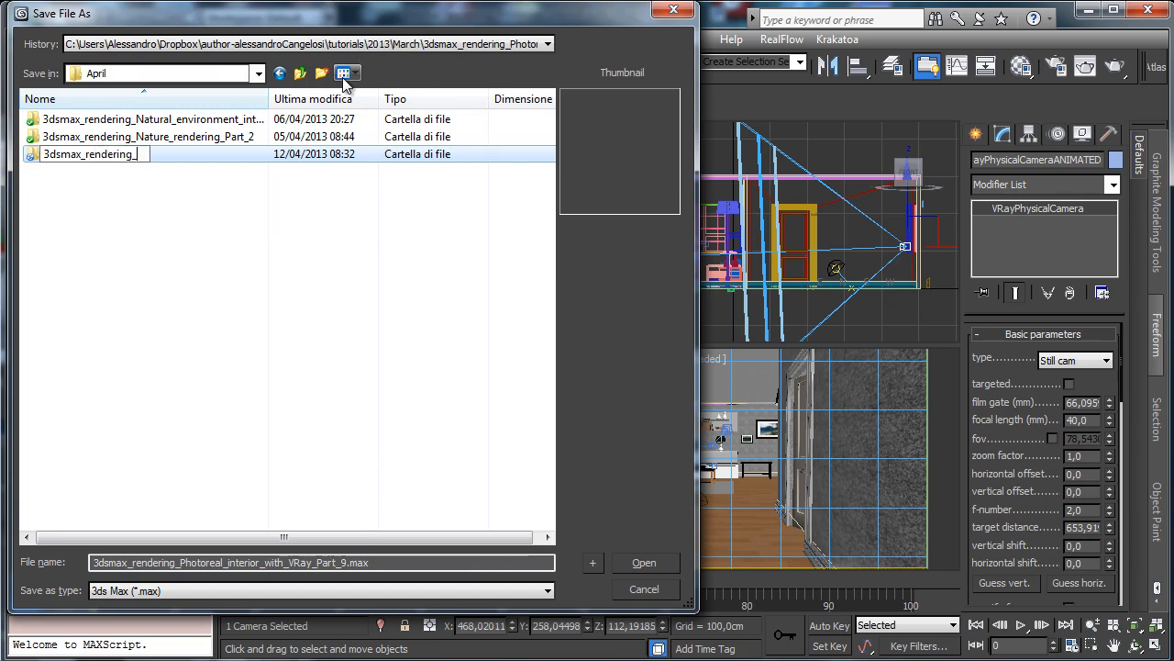
{"action": "type", "text": "Gl"}
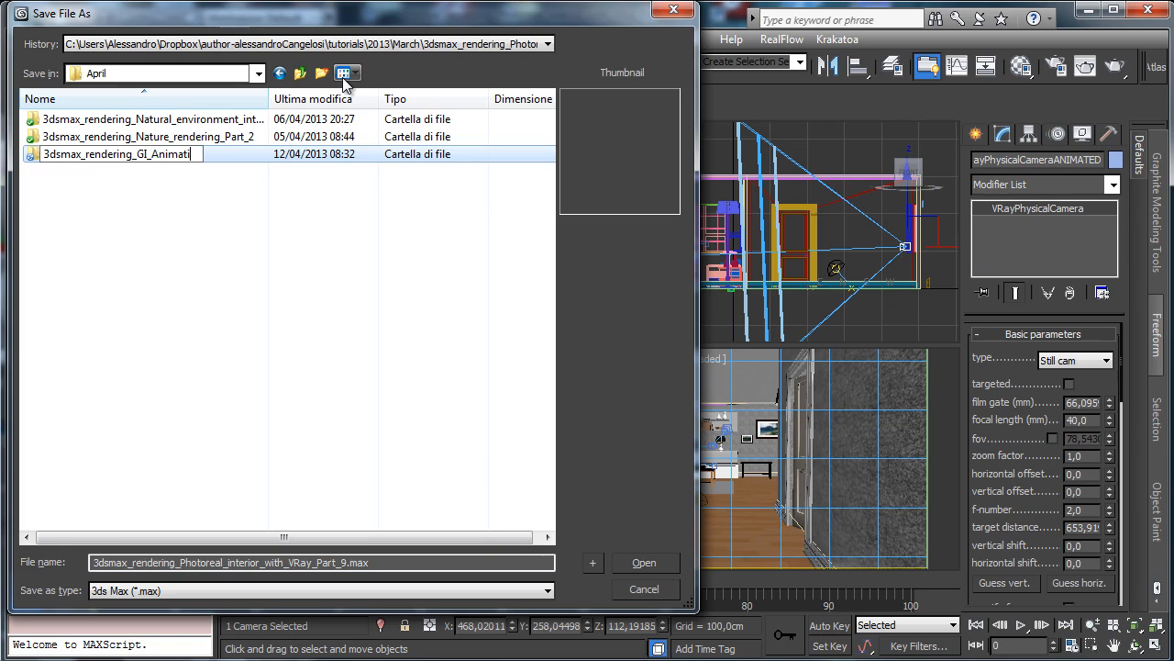
{"action": "type", "text": "_Animation_Introduction"}
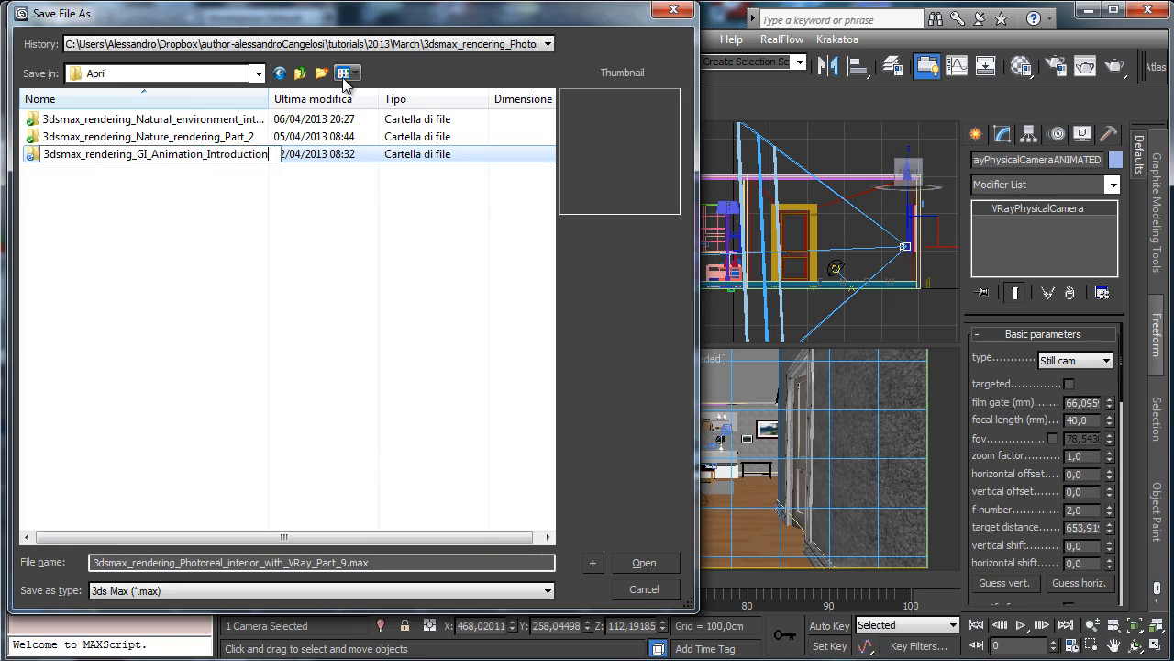
{"action": "key", "text": "Return"}
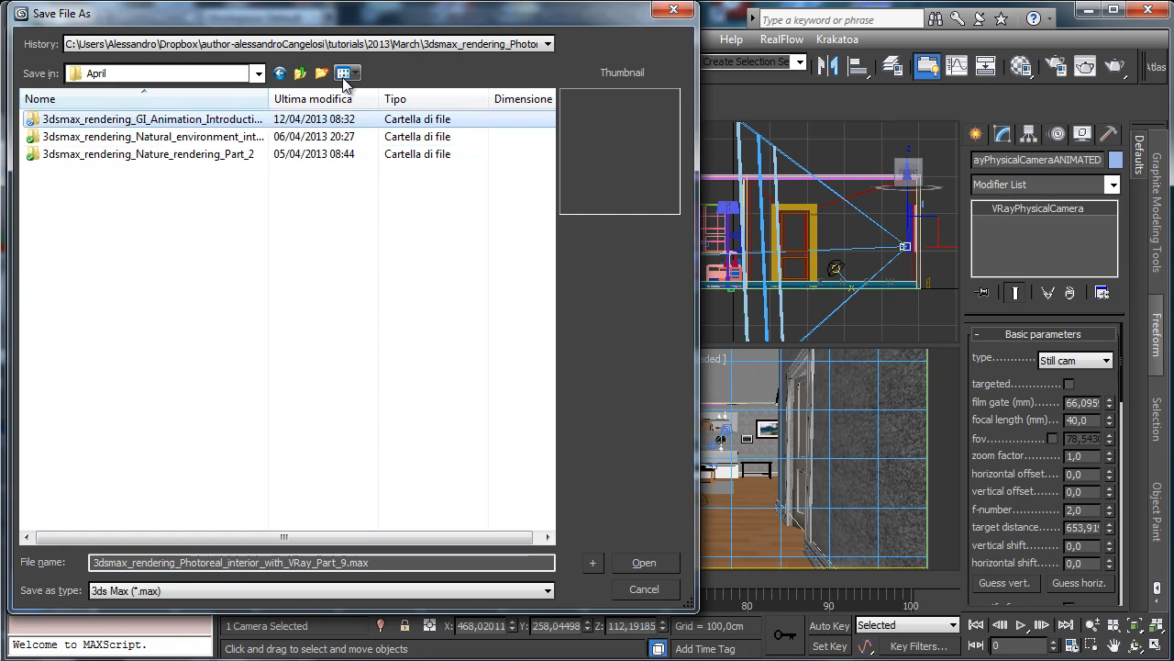
- Copy the new folder's name, open the folder and save the scene there as 3dsmax_rendering_GI_Animation_Introduction
{"action": "left_click", "coordinate": [240, 119]}
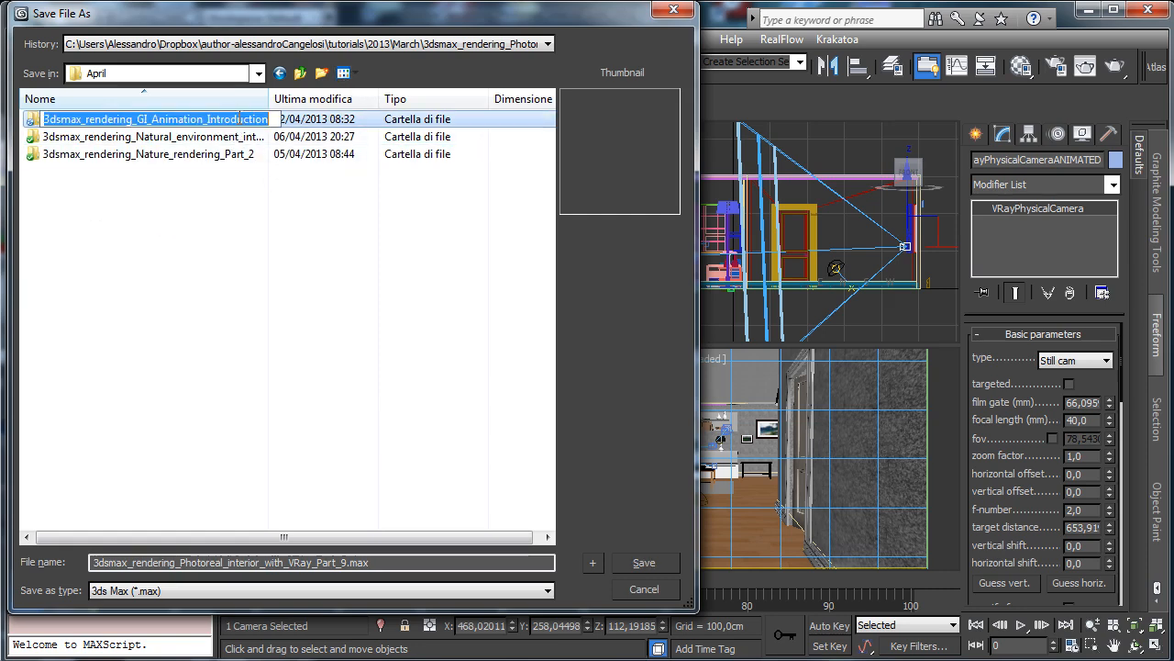
{"action": "key", "text": "ctrl+c"}
{"action": "left_click", "coordinate": [169, 277]}
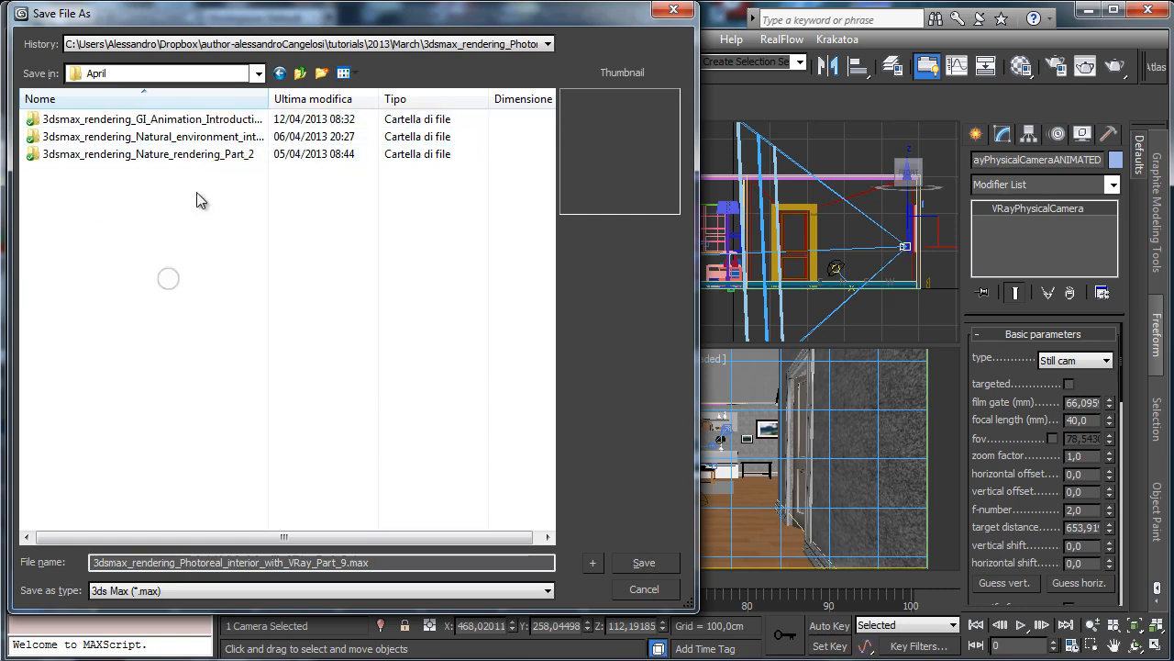
{"action": "double_click", "coordinate": [194, 122]}
{"action": "key", "text": "ctrl+v"}
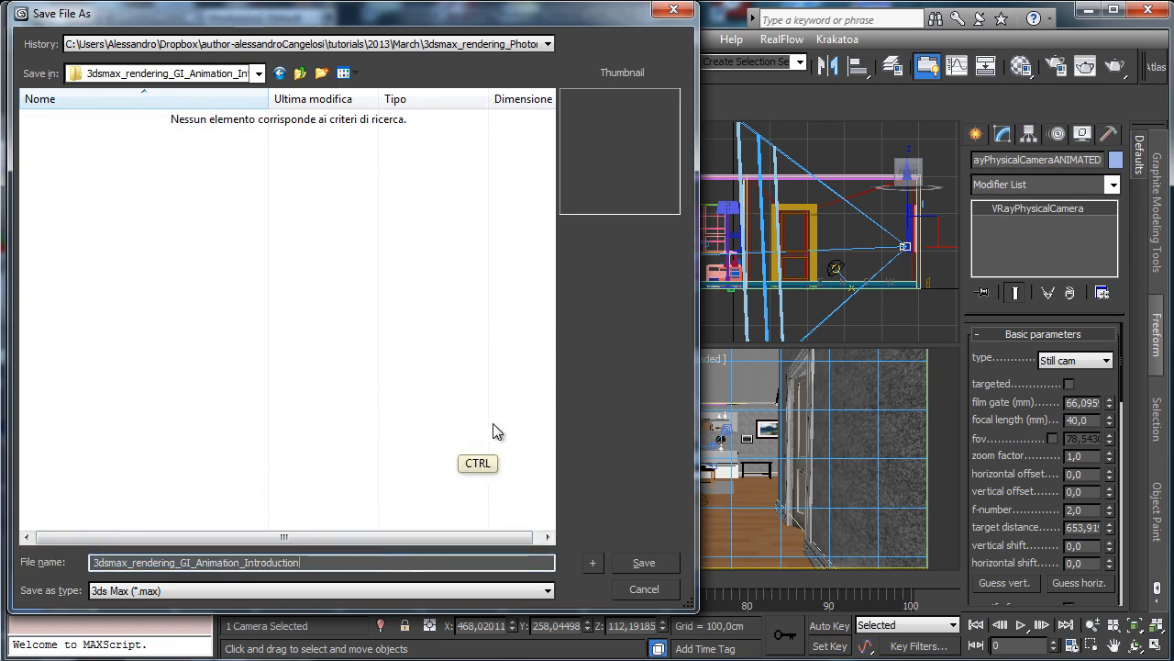
{"action": "key", "text": "Return"}
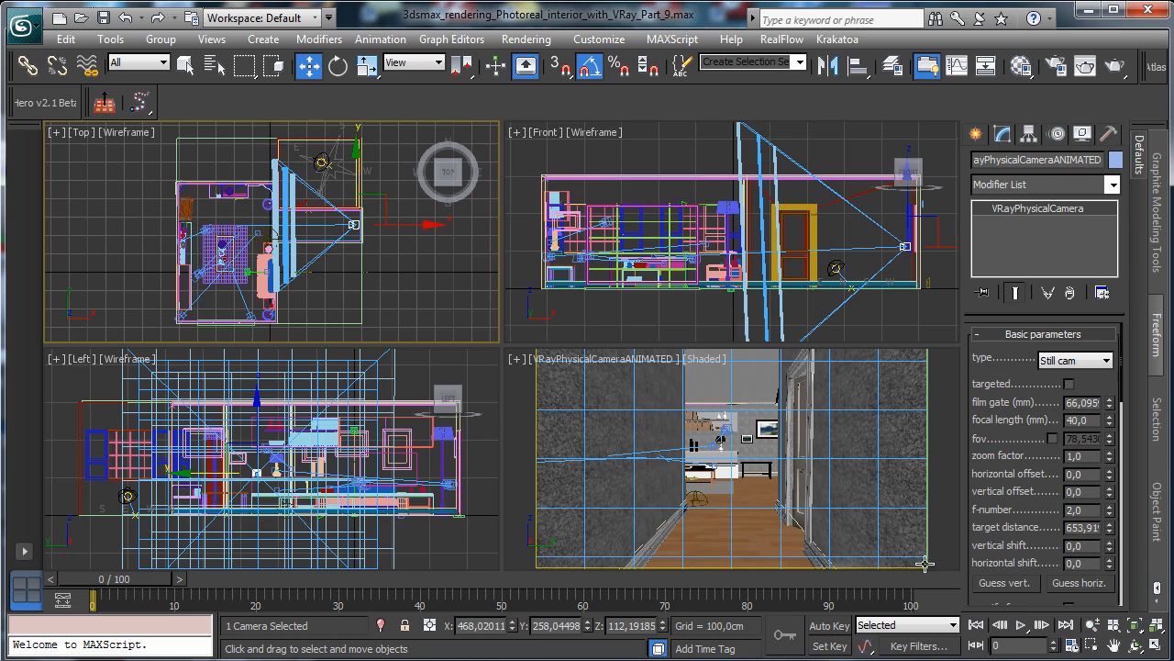
- Set the animation's end time to 150 in the Time Configuration
{"action": "left_click", "coordinate": [1115, 646]}
{"action": "left_click", "coordinate": [1072, 645]}
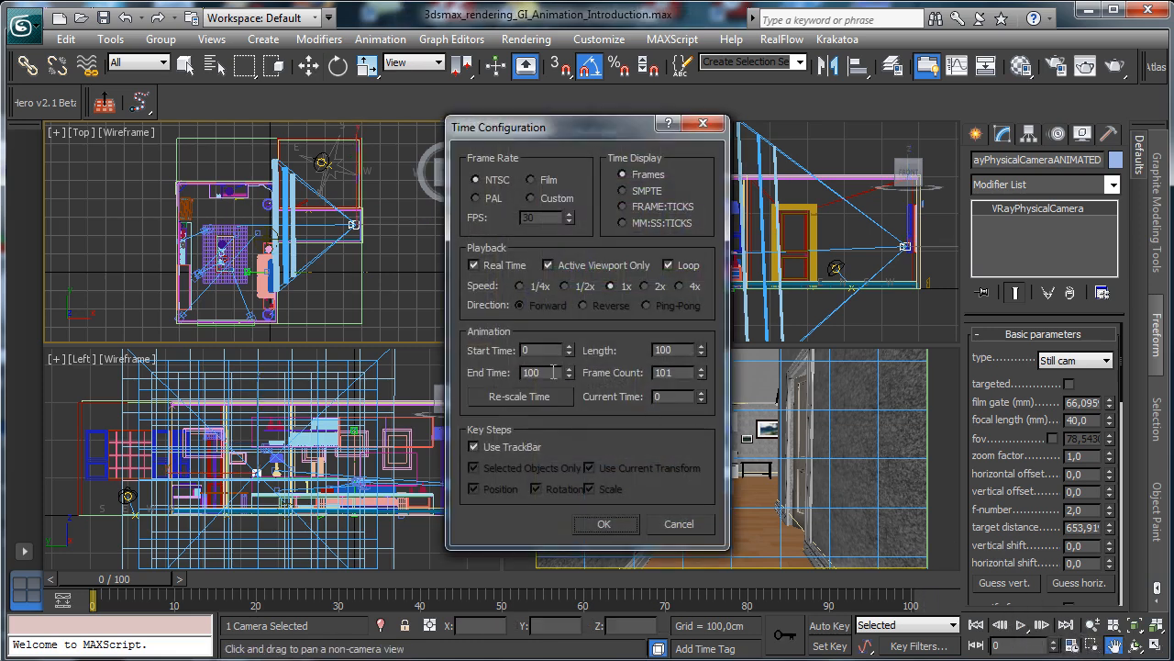
{"action": "double_click", "coordinate": [553, 372]}
{"action": "type", "text": "150"}
{"action": "key", "text": "Return"}
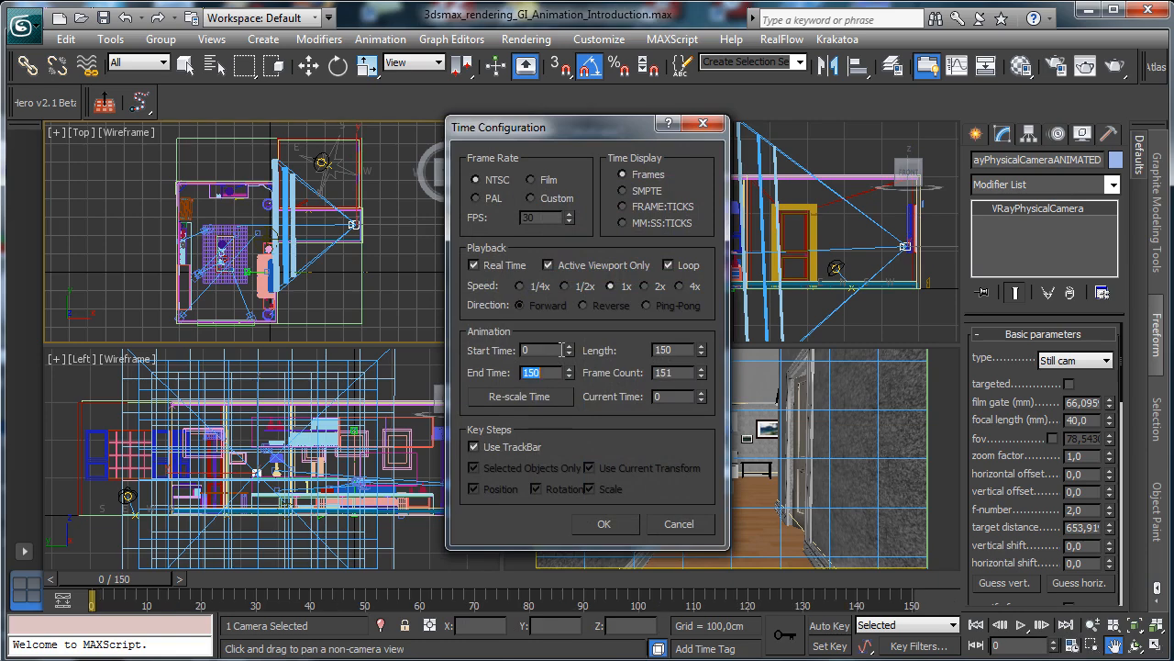
{"action": "left_click", "coordinate": [601, 523]}
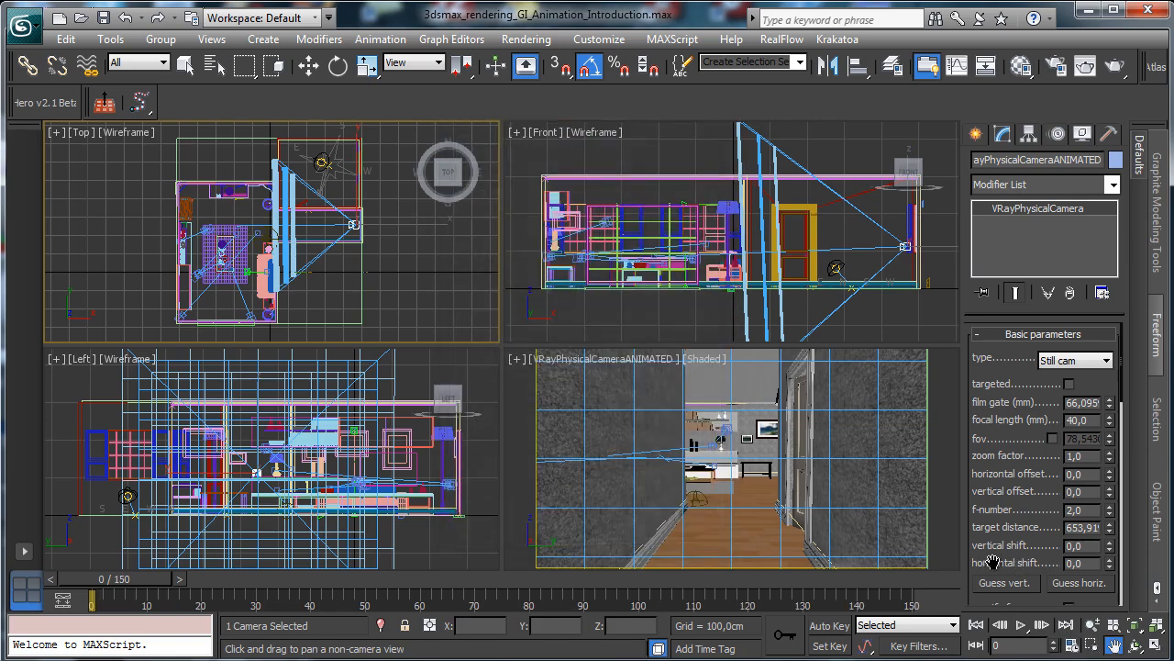
- Turn on Auto Key and, at frame 85, move the animated camera into the living room to X about -119 cm
{"action": "left_click", "coordinate": [829, 626]}
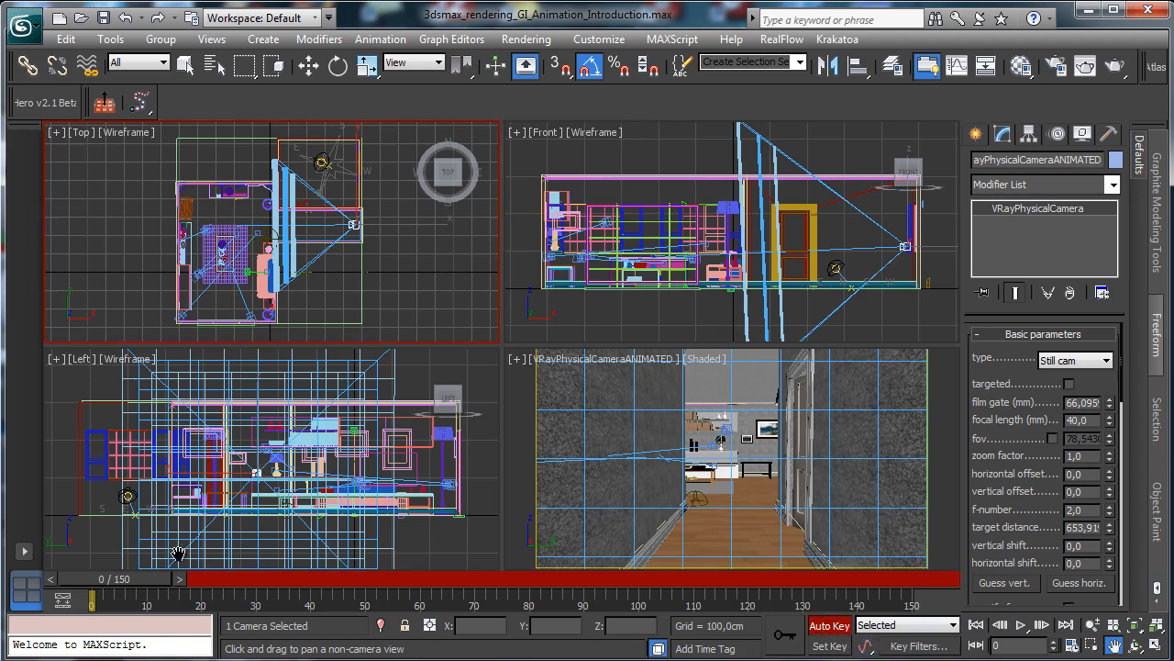
{"action": "left_click_drag", "start_coordinate": [142, 583], "coordinate": [277, 579]}
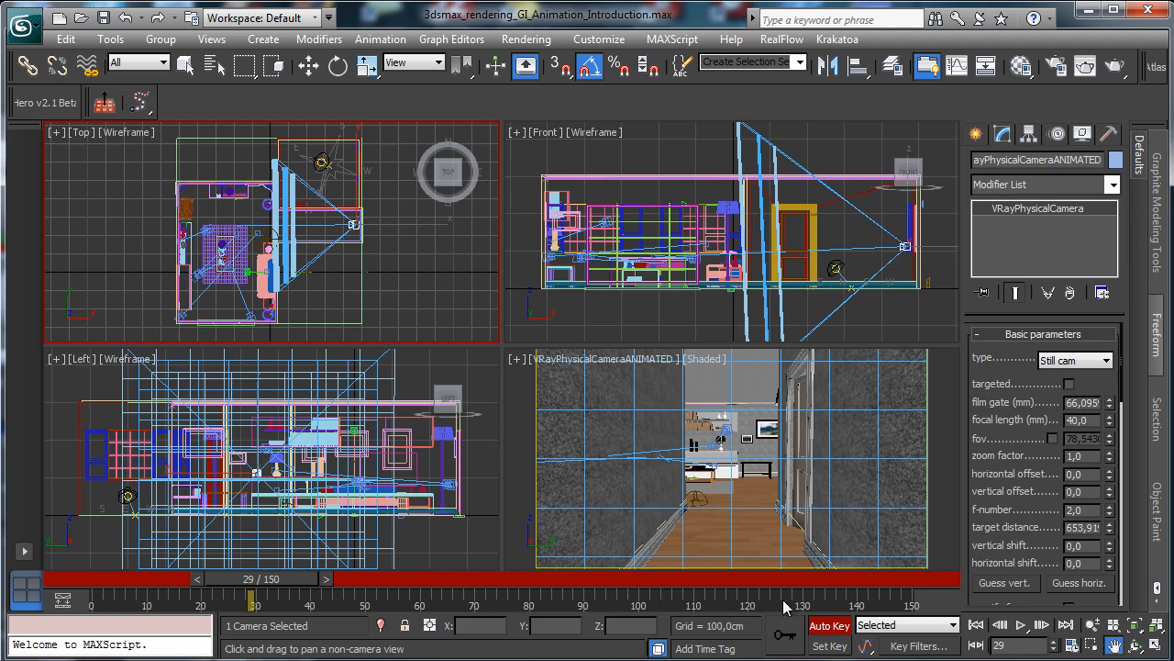
{"action": "left_click", "coordinate": [1002, 646]}
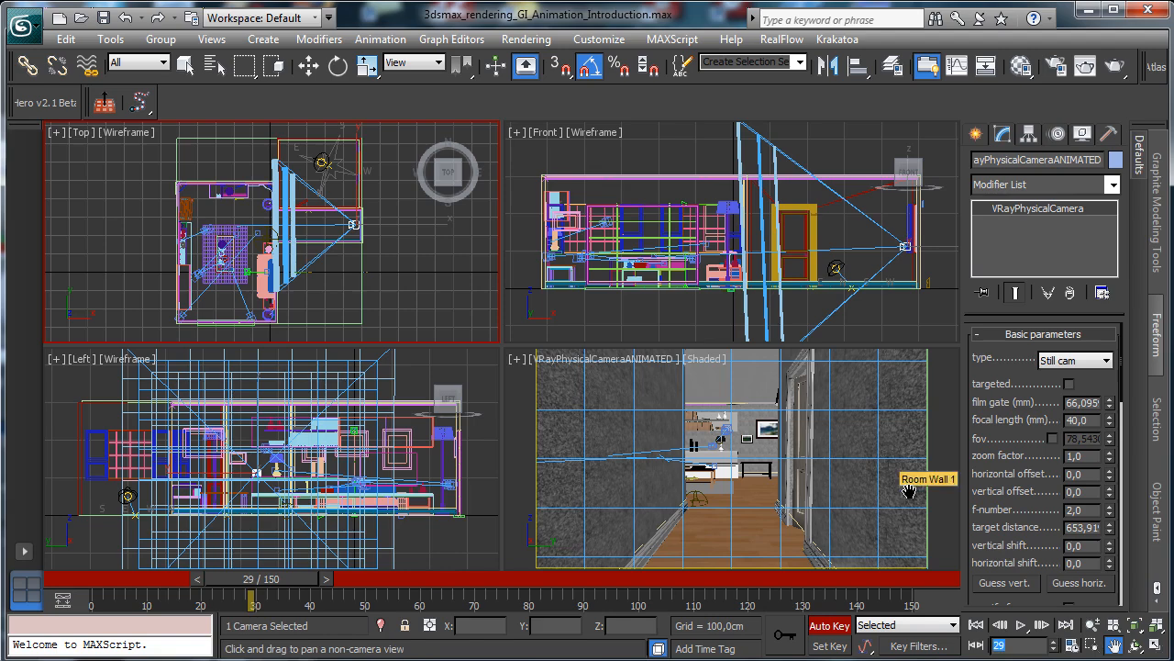
{"action": "type", "text": "85"}
{"action": "key", "text": "Return"}
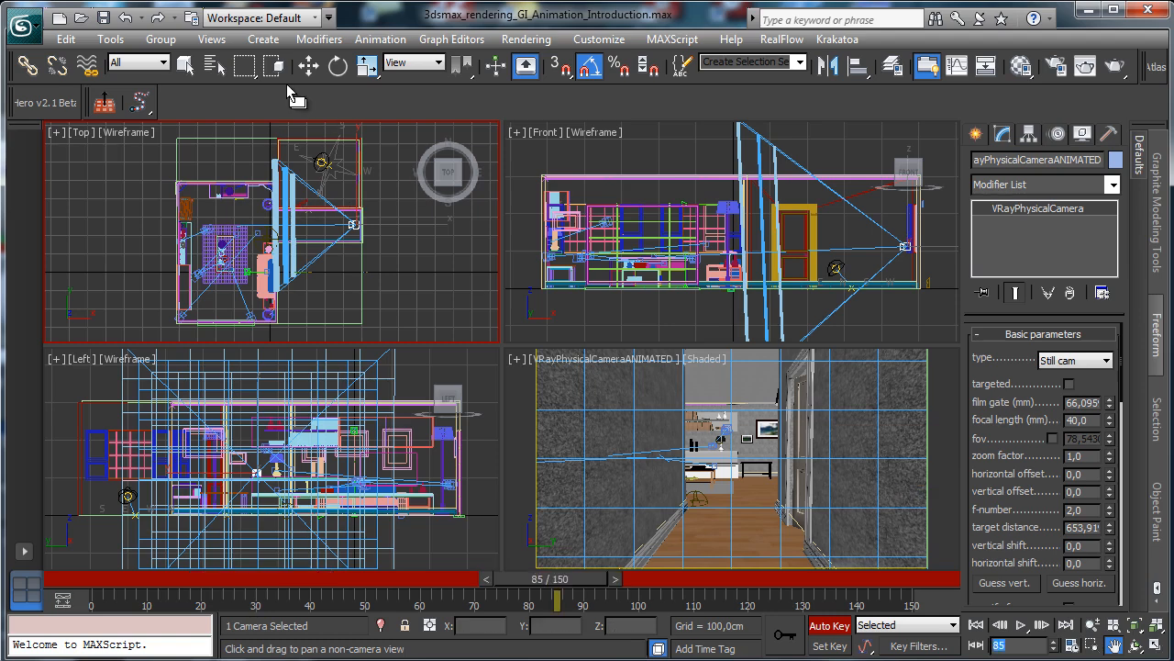
{"action": "left_click", "coordinate": [309, 65]}
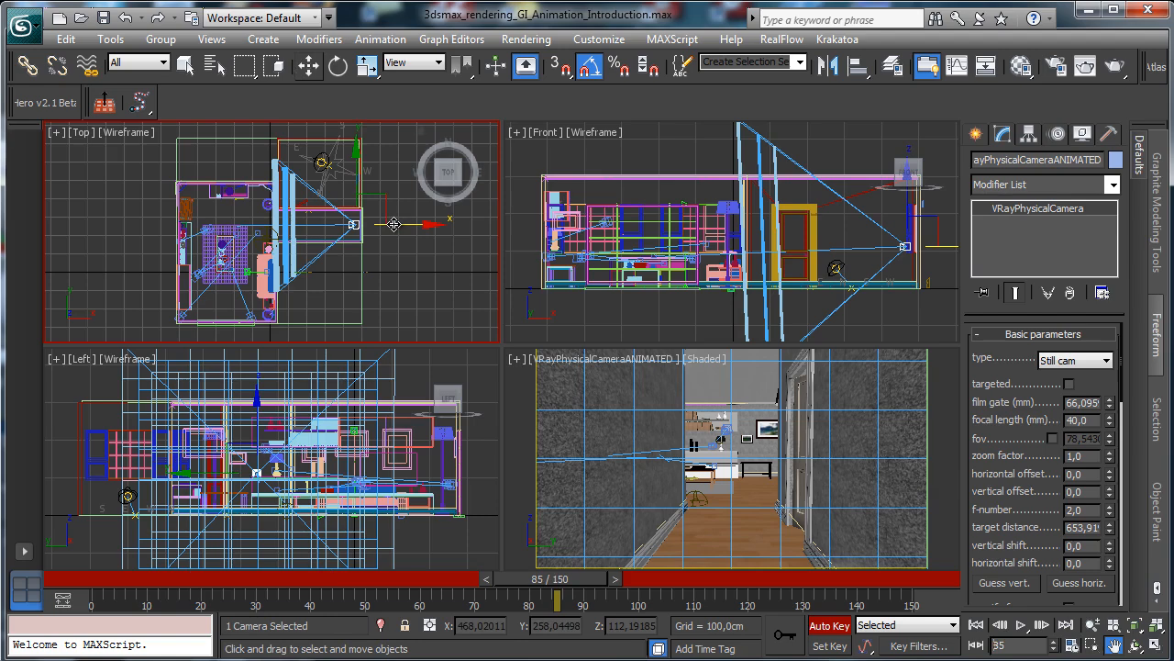
{"action": "left_click_drag", "start_coordinate": [371, 224], "coordinate": [292, 218]}
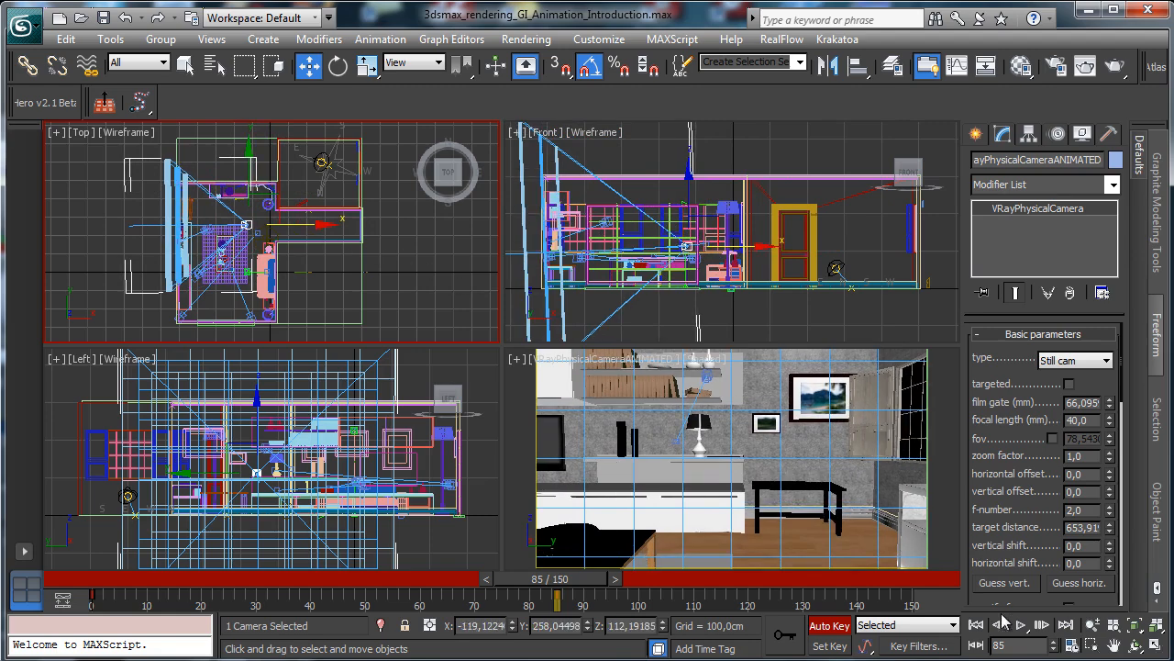
- At frame 150, rotate the camera about Z to about 170.6 degrees so it faces the large window
{"action": "double_click", "coordinate": [1015, 645]}
{"action": "type", "text": "150"}
{"action": "key", "text": "Return"}
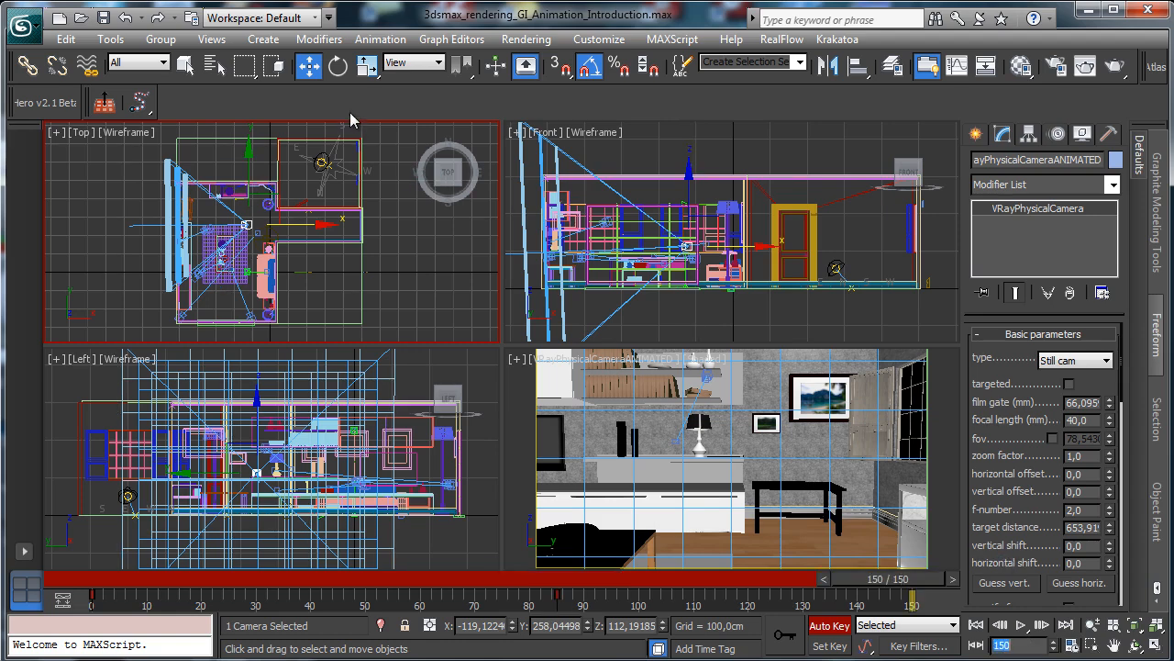
{"action": "left_click", "coordinate": [338, 67]}
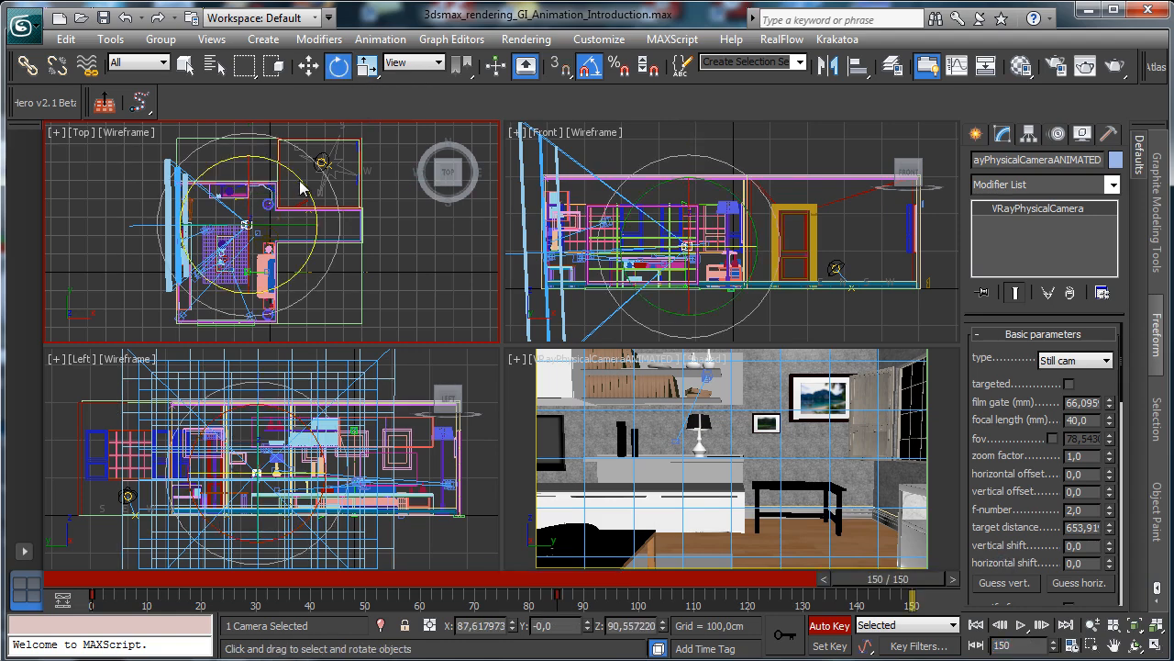
{"action": "left_click_drag", "start_coordinate": [278, 151], "coordinate": [270, 136]}
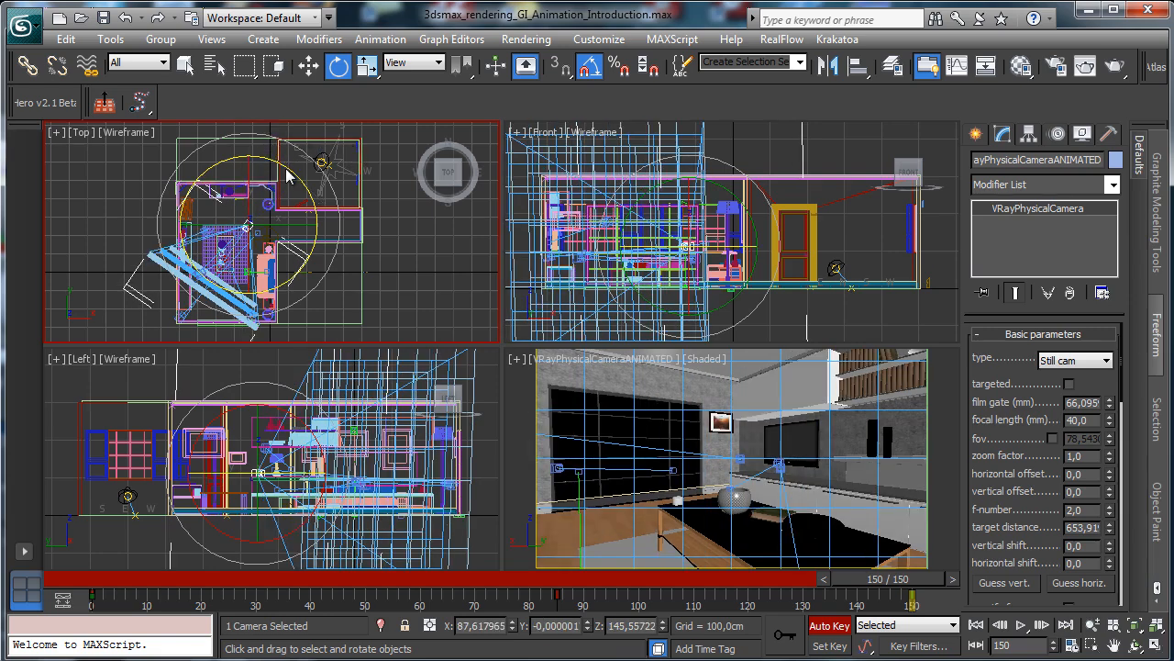
{"action": "left_click_drag", "start_coordinate": [277, 158], "coordinate": [273, 154]}
- Activate the camera view and scrub the timeline to review the camera's movement and rotation
{"action": "right_click", "coordinate": [816, 417]}
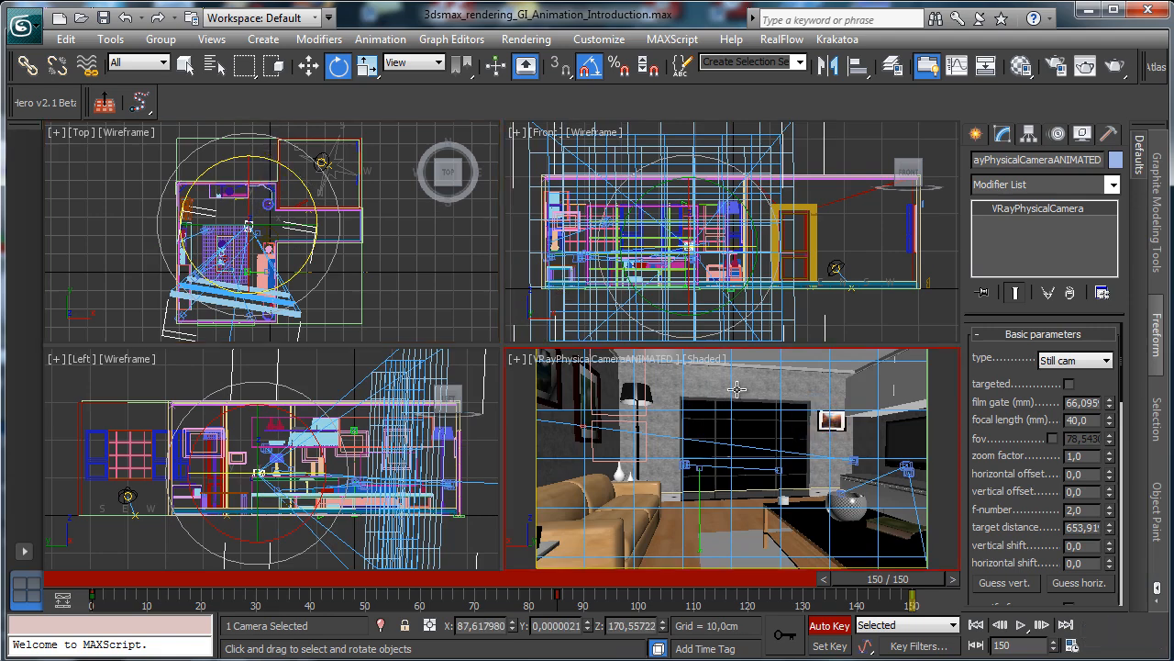
{"action": "left_click", "coordinate": [61, 584]}
{"action": "left_click_drag", "start_coordinate": [112, 586], "coordinate": [346, 579]}
{"action": "key", "text": "e"}
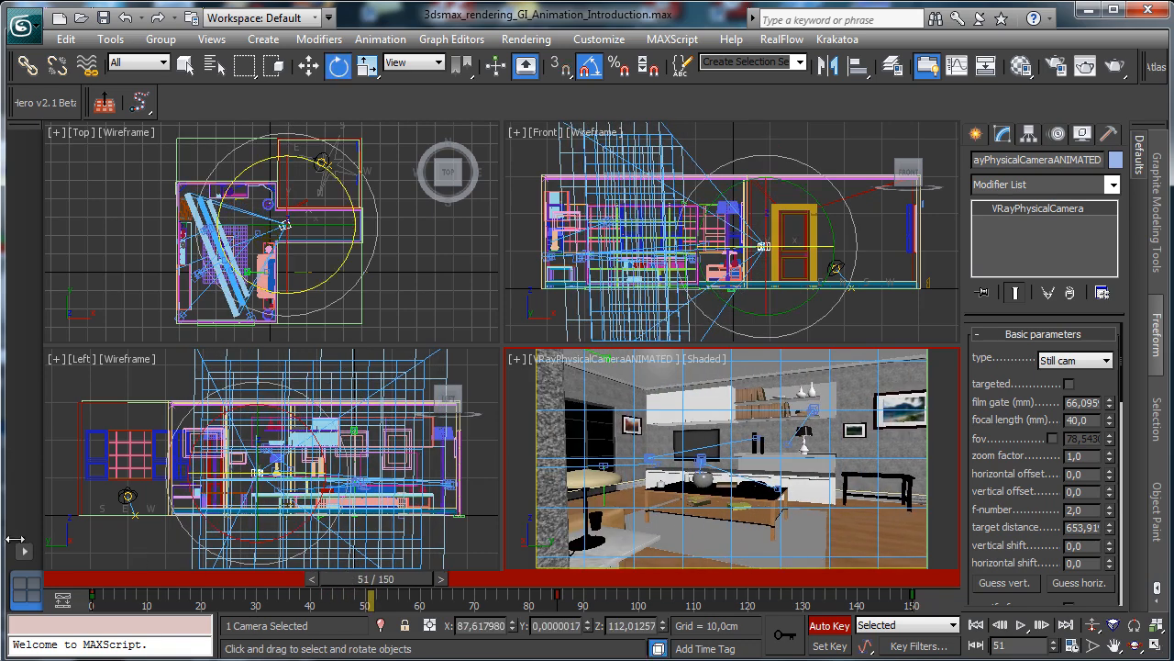
- Open the mini Curve Editor below a maximized camera view and isolate the camera's Z Rotation curve
{"action": "left_click", "coordinate": [69, 601]}
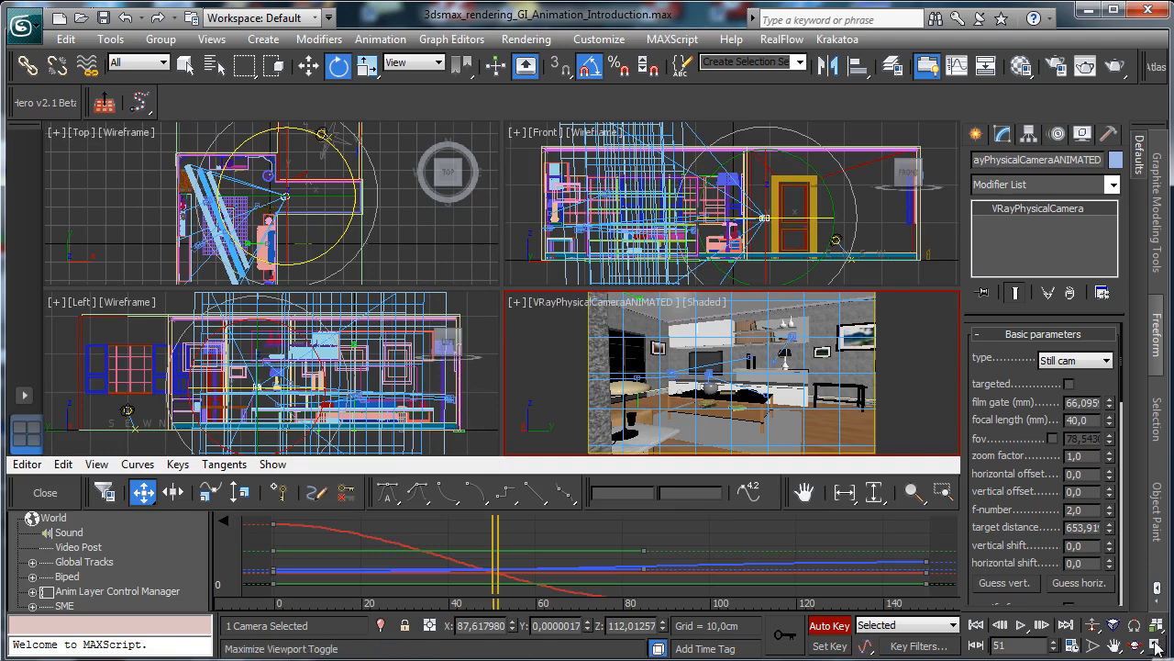
{"action": "left_click", "coordinate": [1156, 648]}
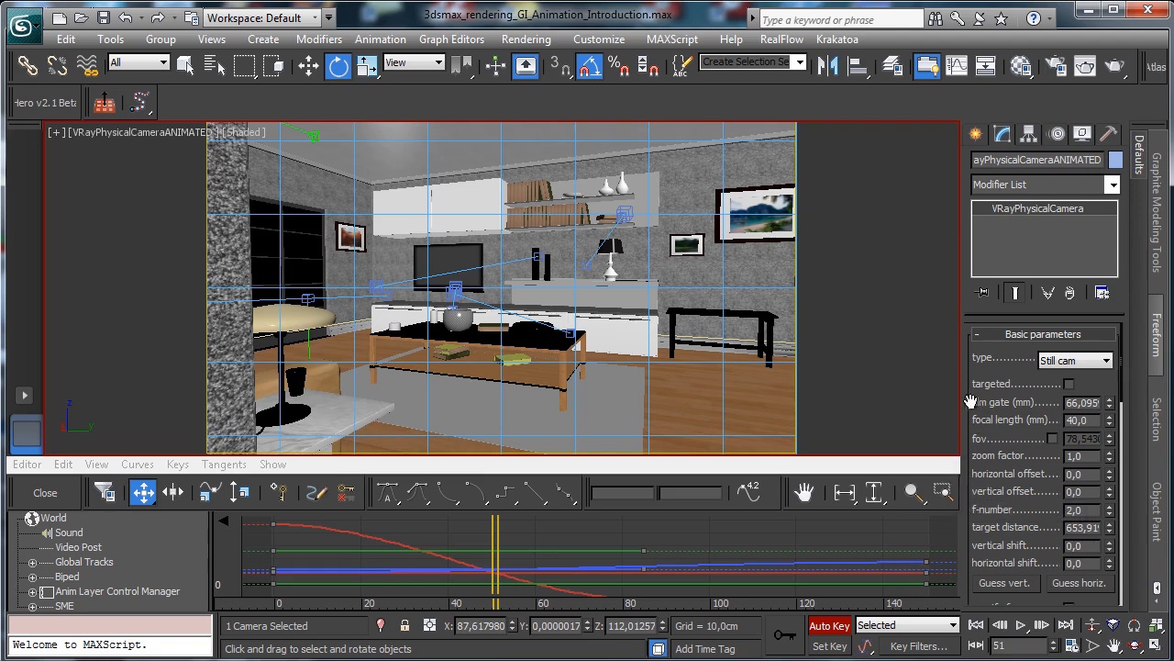
{"action": "scroll", "coordinate": [168, 541], "scroll_direction": "down", "scroll_amount": 1}
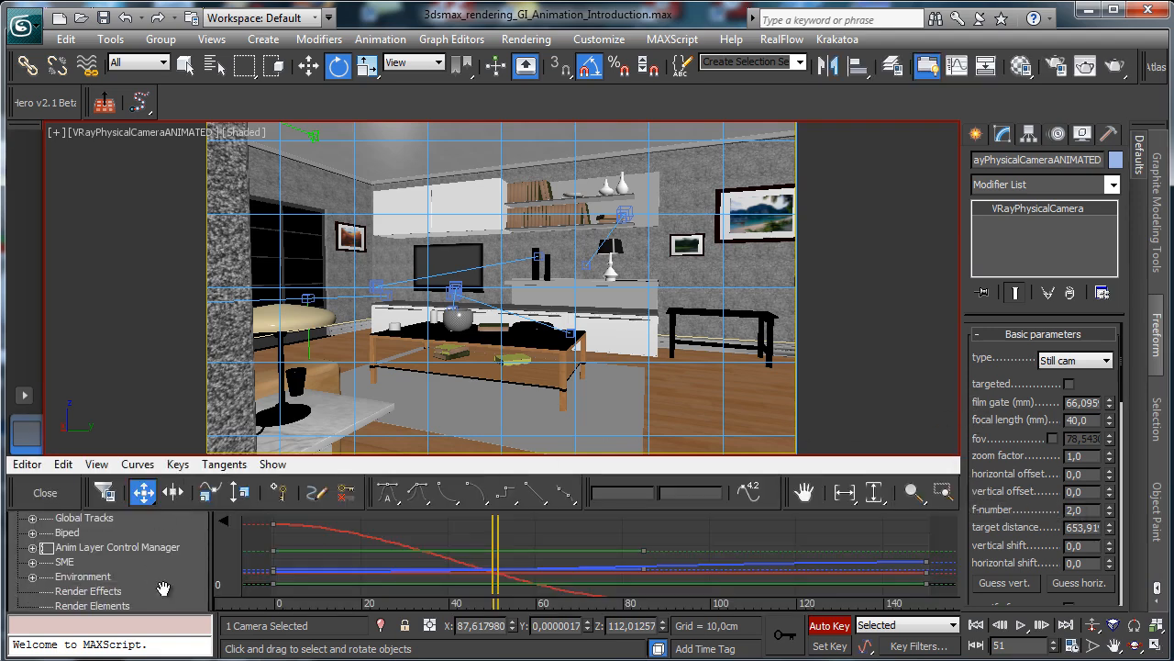
{"action": "scroll", "coordinate": [162, 587], "scroll_direction": "down", "scroll_amount": 4}
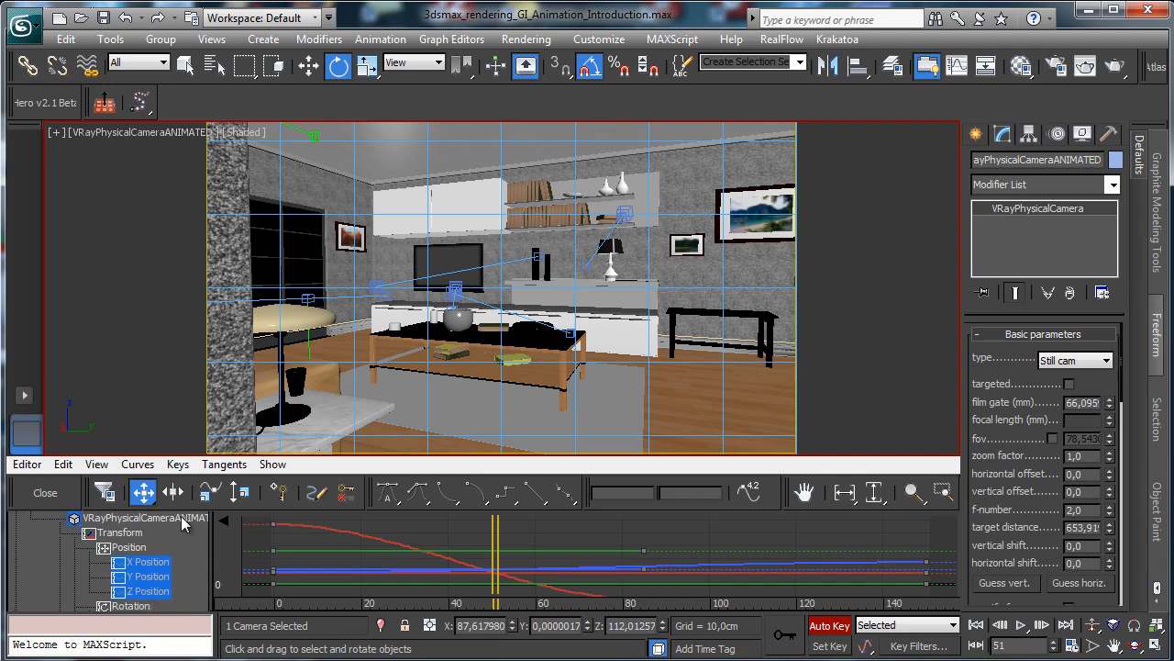
{"action": "scroll", "coordinate": [184, 522], "scroll_direction": "down", "scroll_amount": 1}
{"action": "left_click", "coordinate": [149, 562]}
{"action": "left_click", "coordinate": [151, 576]}
{"action": "left_click", "coordinate": [158, 591]}
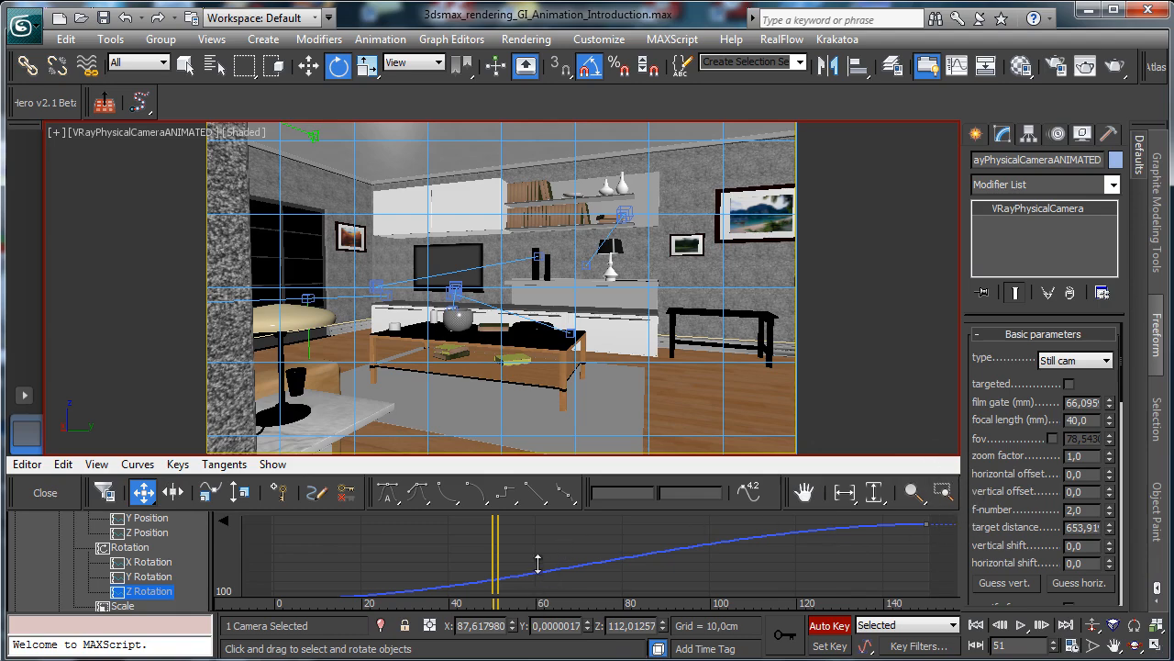
- Add a key at frame 52 on the Z Rotation curve, set its value to 90 and scrub to check the turn
{"action": "left_click_drag", "start_coordinate": [538, 564], "coordinate": [547, 538]}
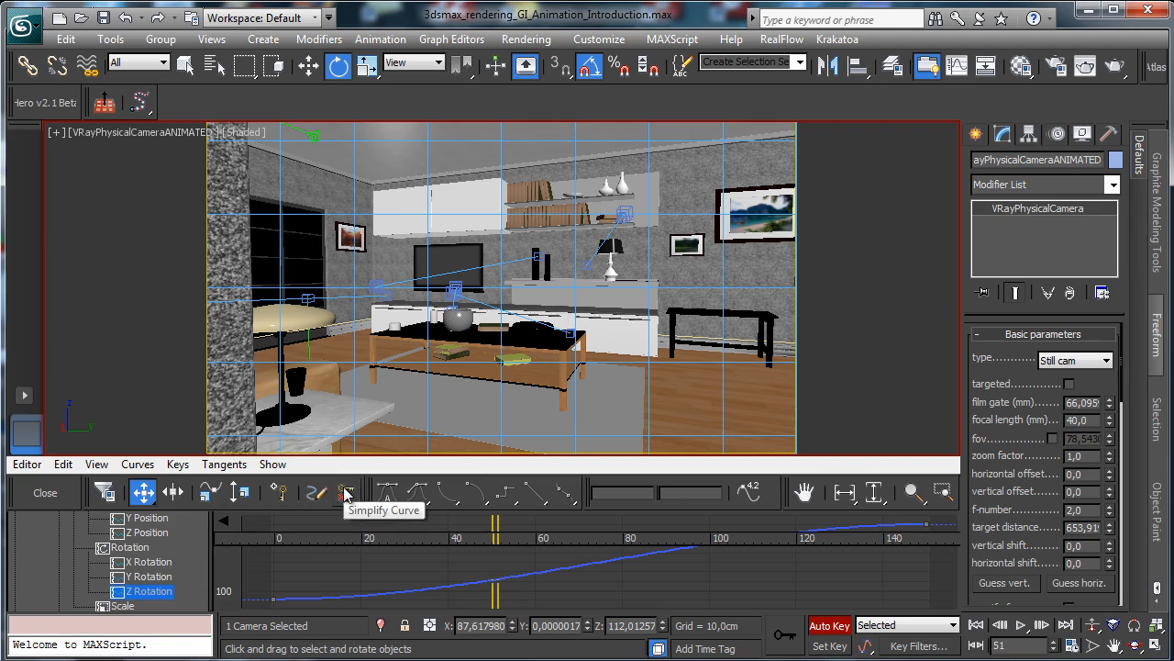
{"action": "left_click", "coordinate": [288, 488]}
{"action": "left_click", "coordinate": [499, 578]}
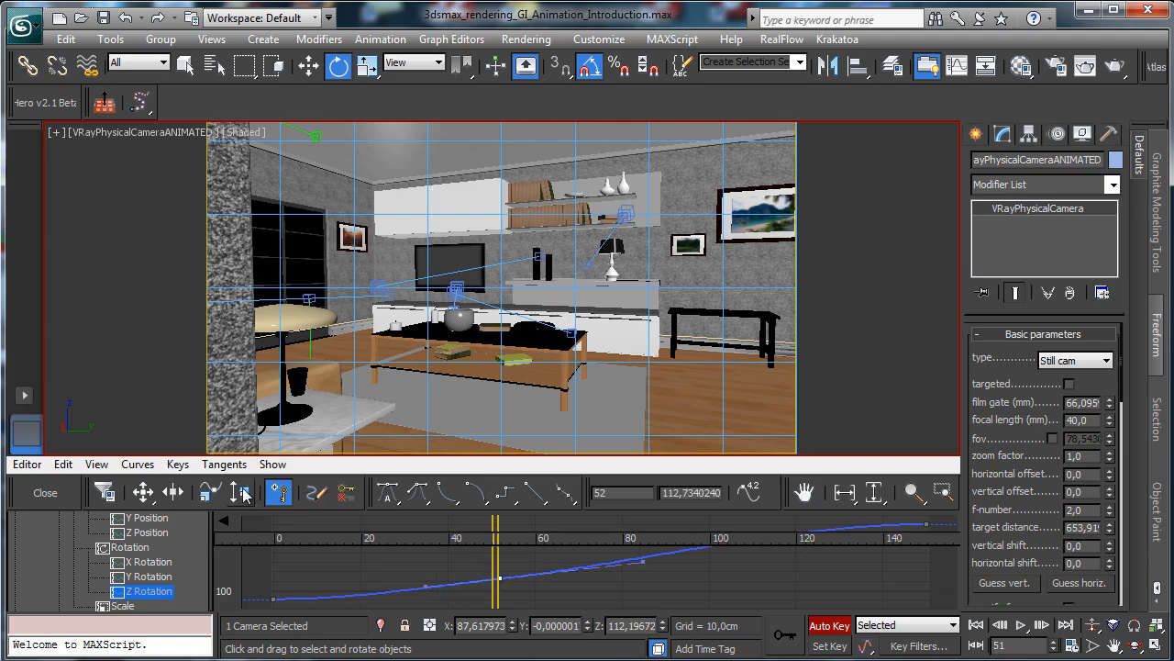
{"action": "left_click", "coordinate": [143, 491]}
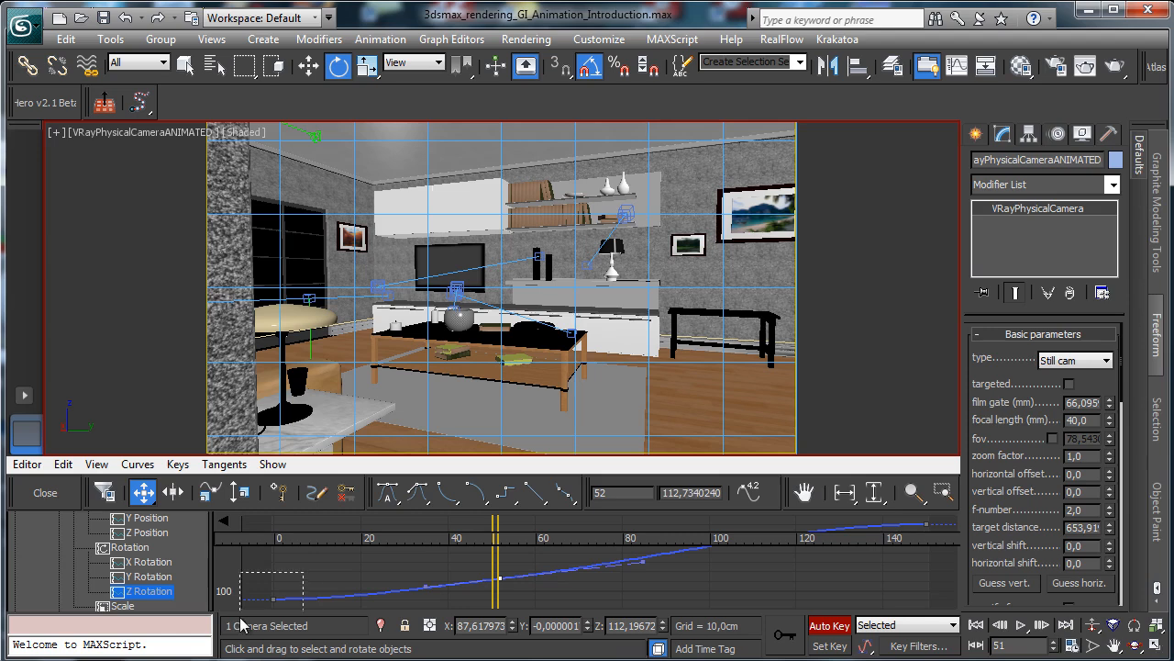
{"action": "left_click_drag", "start_coordinate": [241, 624], "coordinate": [242, 623]}
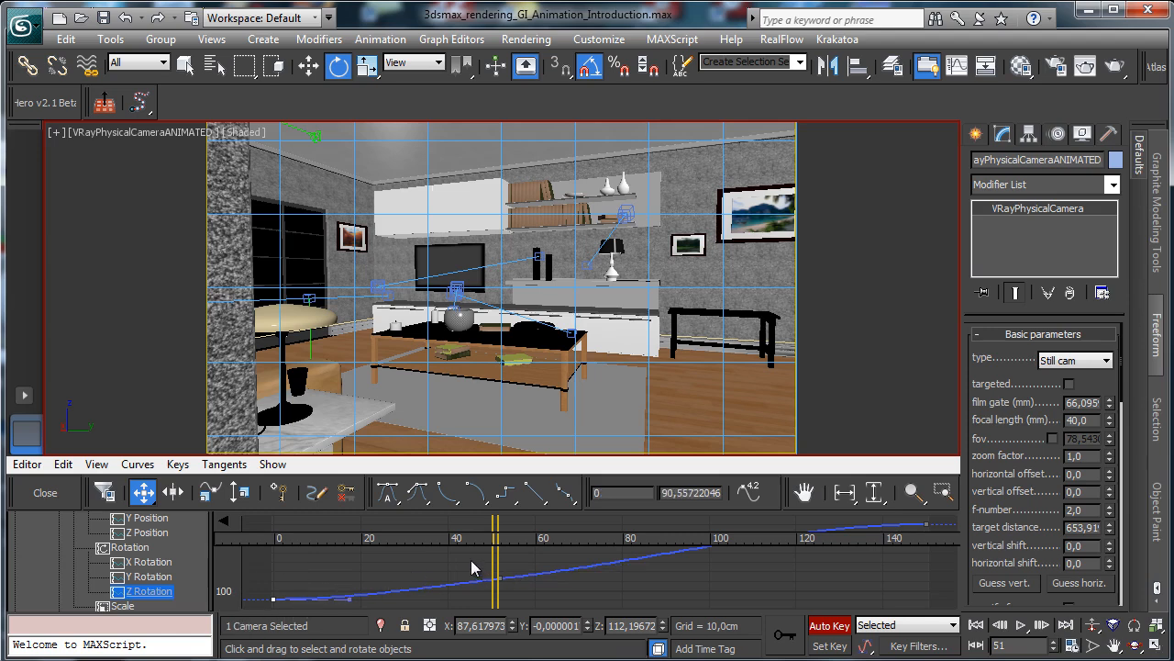
{"action": "double_click", "coordinate": [688, 492]}
{"action": "type", "text": "90"}
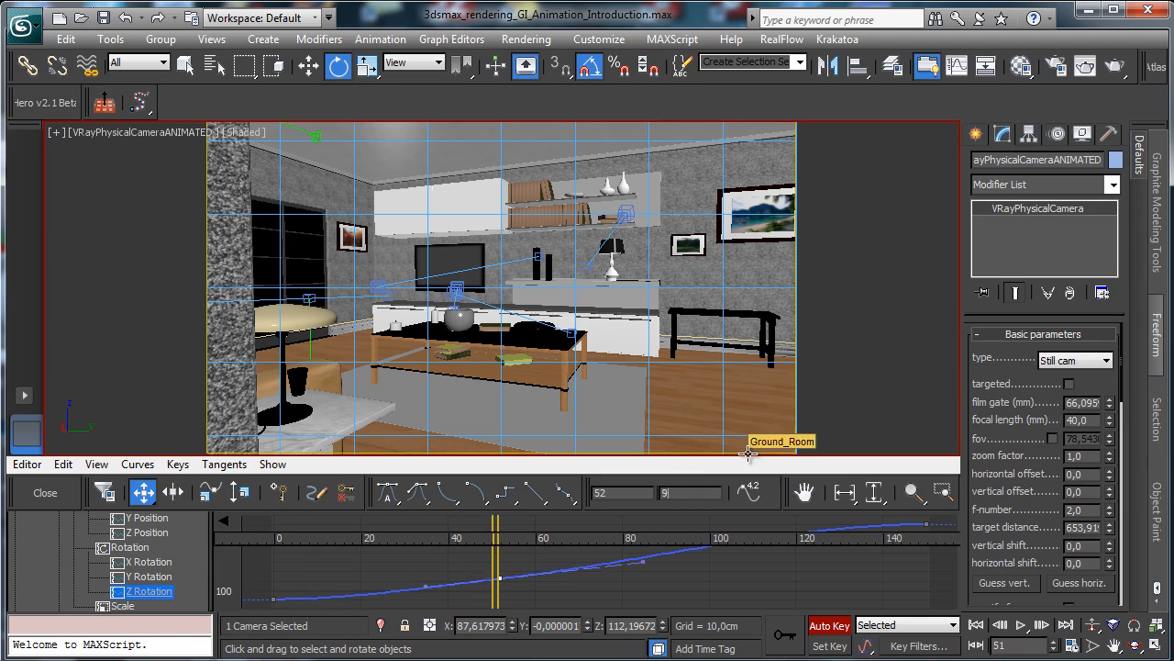
{"action": "key", "text": "Return"}
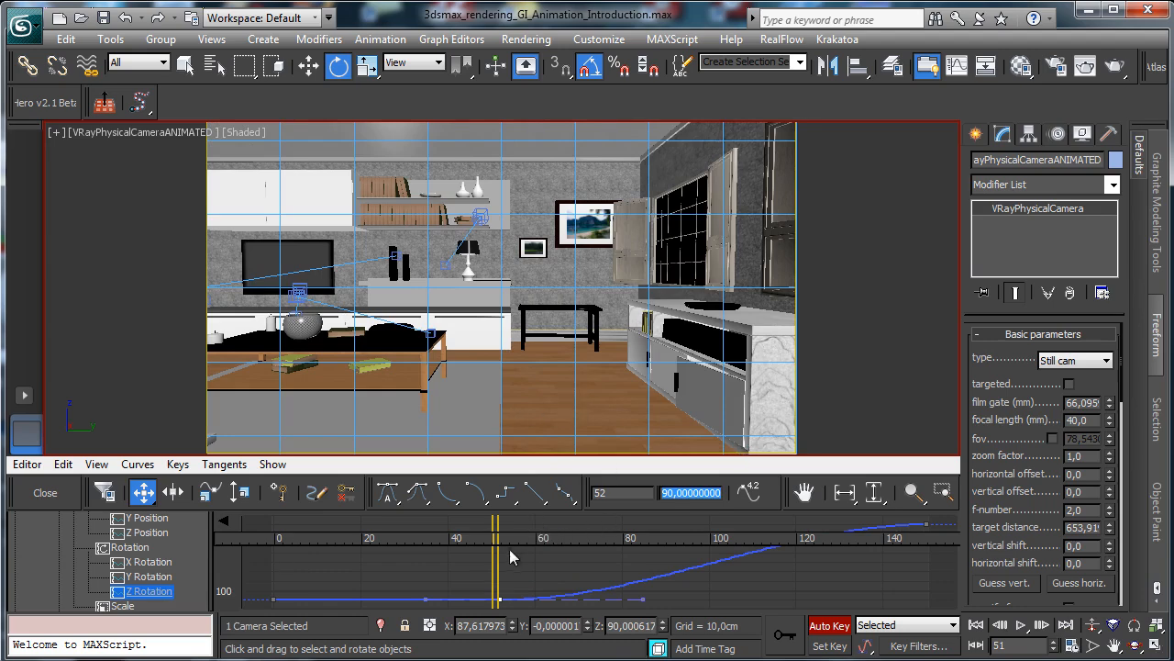
{"action": "left_click_drag", "start_coordinate": [516, 563], "coordinate": [899, 551]}
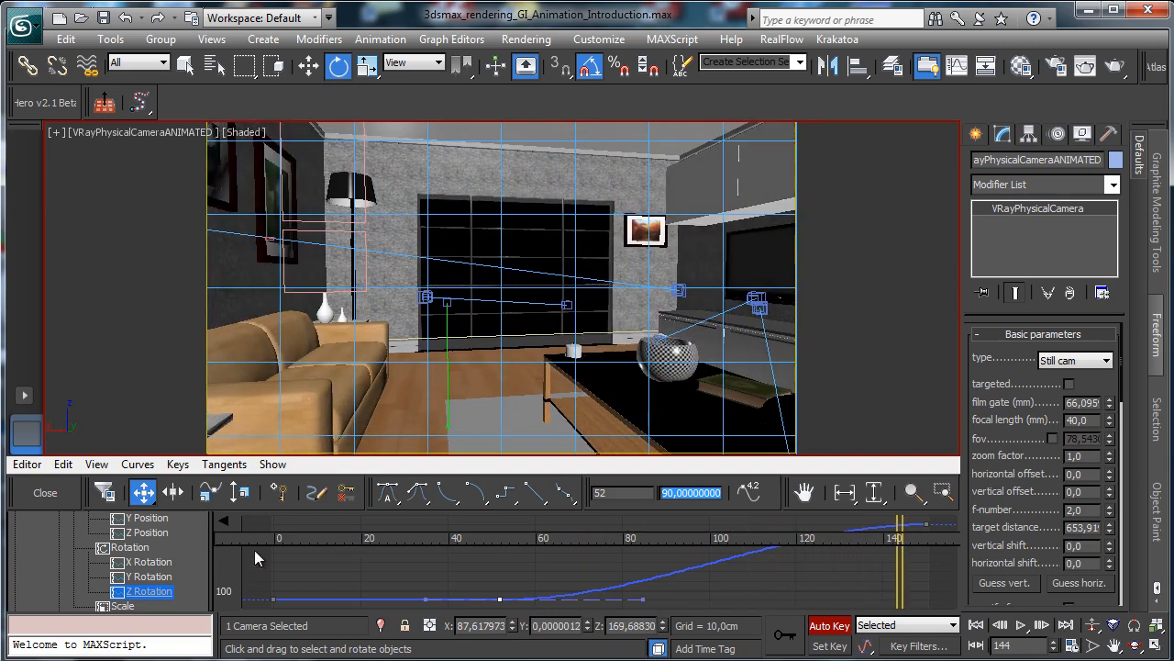
- Review the camera's position curves and set the first X Position key's tangent to linear
{"action": "left_click", "coordinate": [147, 533]}
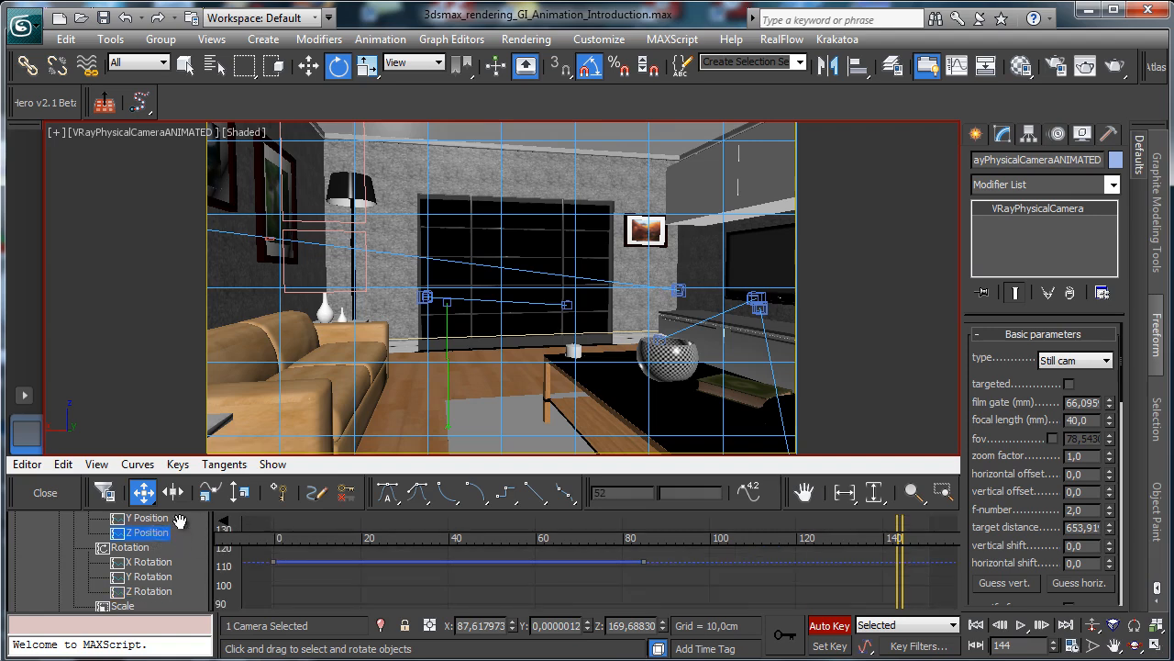
{"action": "left_click_drag", "start_coordinate": [176, 538], "coordinate": [187, 569]}
{"action": "left_click", "coordinate": [157, 548]}
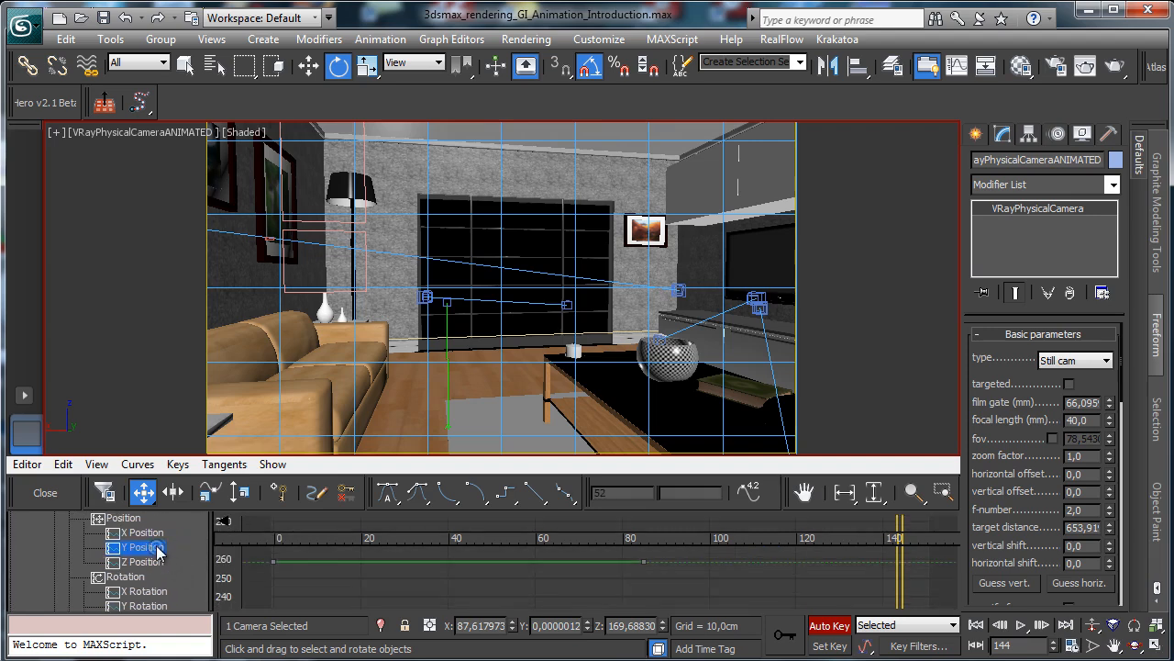
{"action": "left_click", "coordinate": [154, 534]}
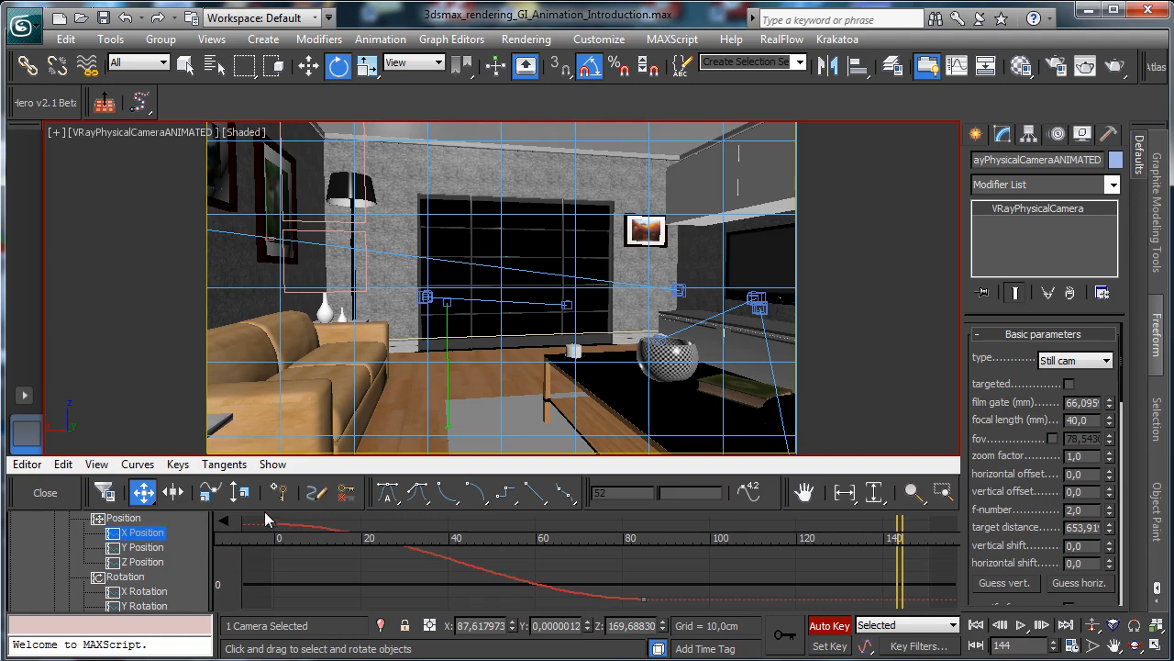
{"action": "left_click_drag", "start_coordinate": [312, 548], "coordinate": [697, 616]}
{"action": "left_click_drag", "start_coordinate": [259, 516], "coordinate": [292, 537]}
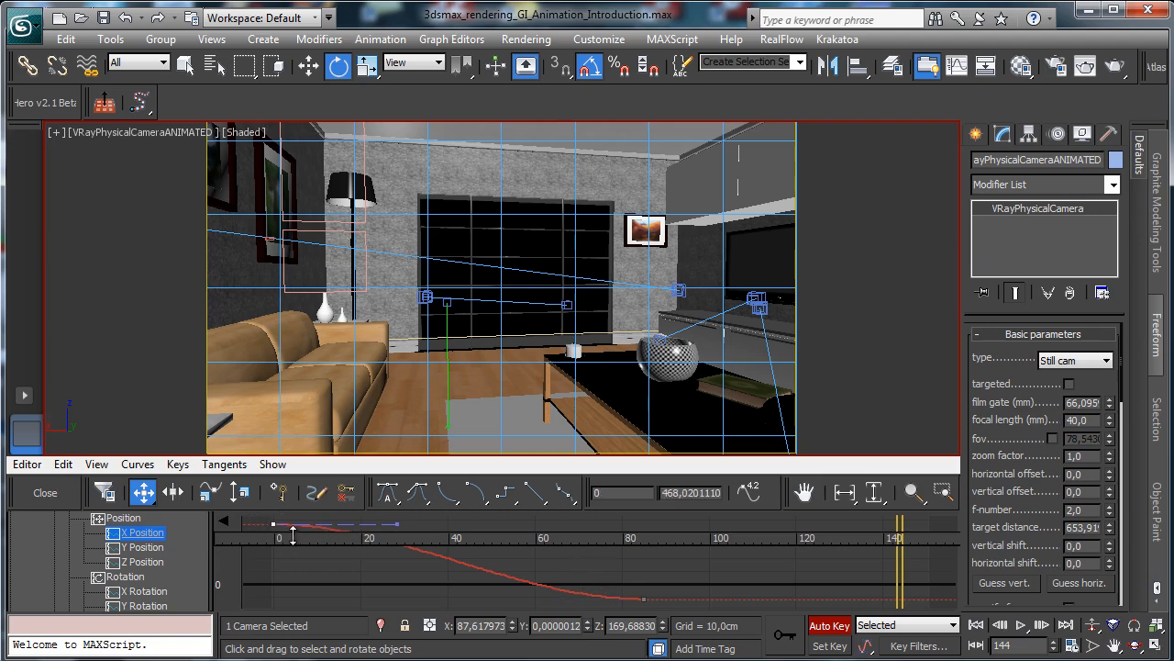
{"action": "left_click", "coordinate": [532, 495]}
- Move the last key of the X Position curve to frame 110
{"action": "left_click_drag", "start_coordinate": [676, 633], "coordinate": [678, 631]}
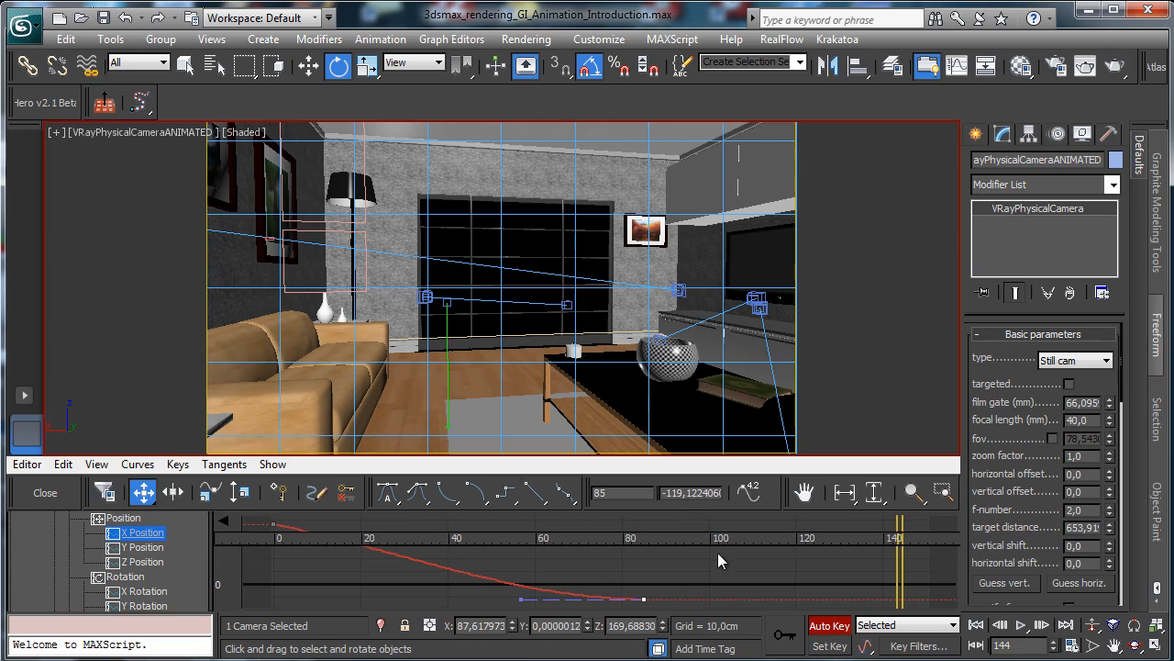
{"action": "double_click", "coordinate": [700, 496]}
{"action": "double_click", "coordinate": [615, 494]}
{"action": "type", "text": "110"}
{"action": "key", "text": "Return"}
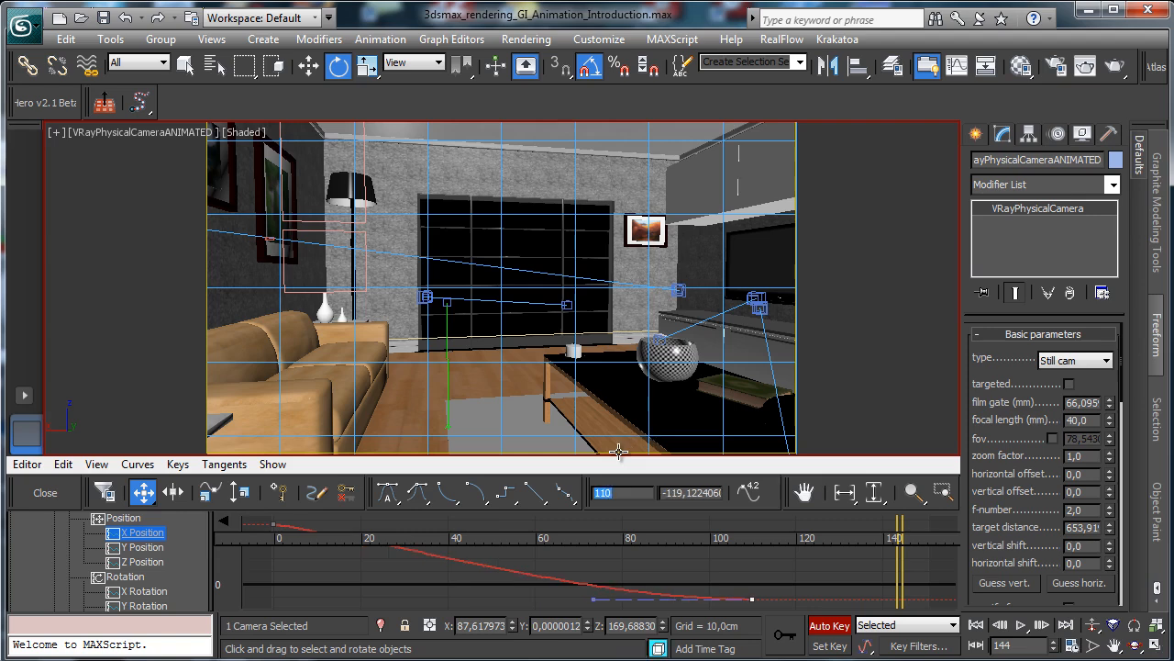
- Return the animation to frame 0, turn off Auto Key and save the scene
{"action": "left_click", "coordinate": [975, 625]}
{"action": "mouse_move", "coordinate": [269, 561]}
{"action": "left_mouse_down"}
{"action": "mouse_move", "coordinate": [532, 564]}
{"action": "mouse_move", "coordinate": [676, 541]}
{"action": "mouse_move", "coordinate": [929, 537]}
{"action": "mouse_move", "coordinate": [272, 542]}
{"action": "left_mouse_up"}
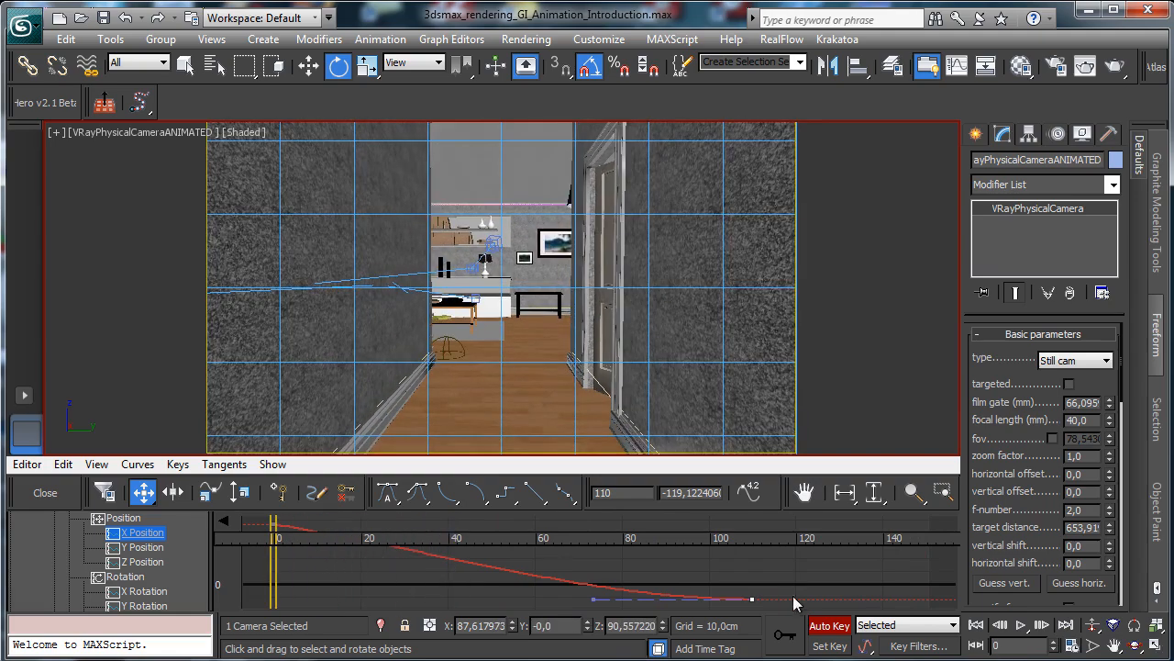
{"action": "left_click", "coordinate": [830, 626]}
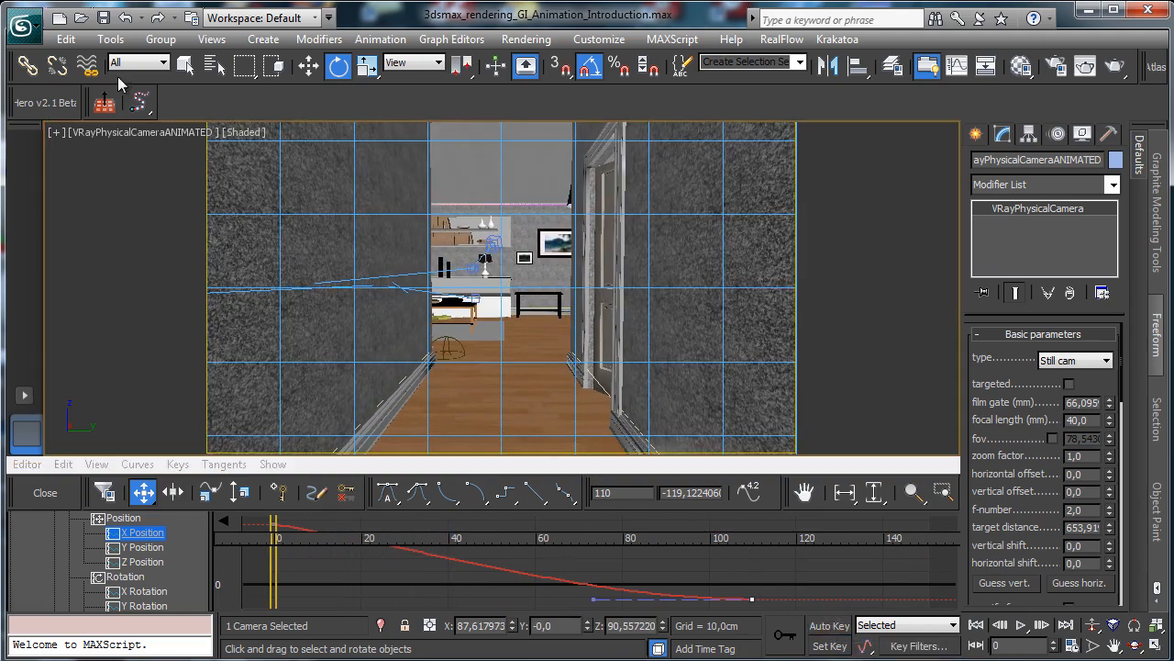
{"action": "left_click", "coordinate": [104, 18]}
- Close the mini Curve Editor to return to the four-viewport layout, and open the object display settings
{"action": "left_click", "coordinate": [44, 492]}
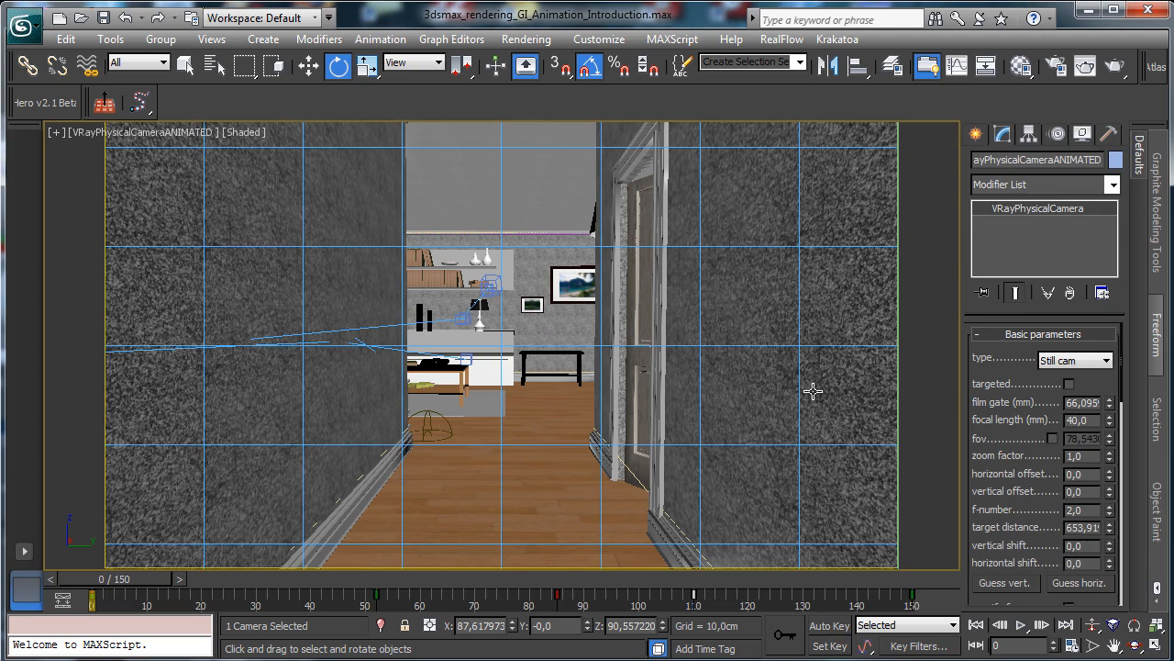
{"action": "left_click", "coordinate": [1157, 625]}
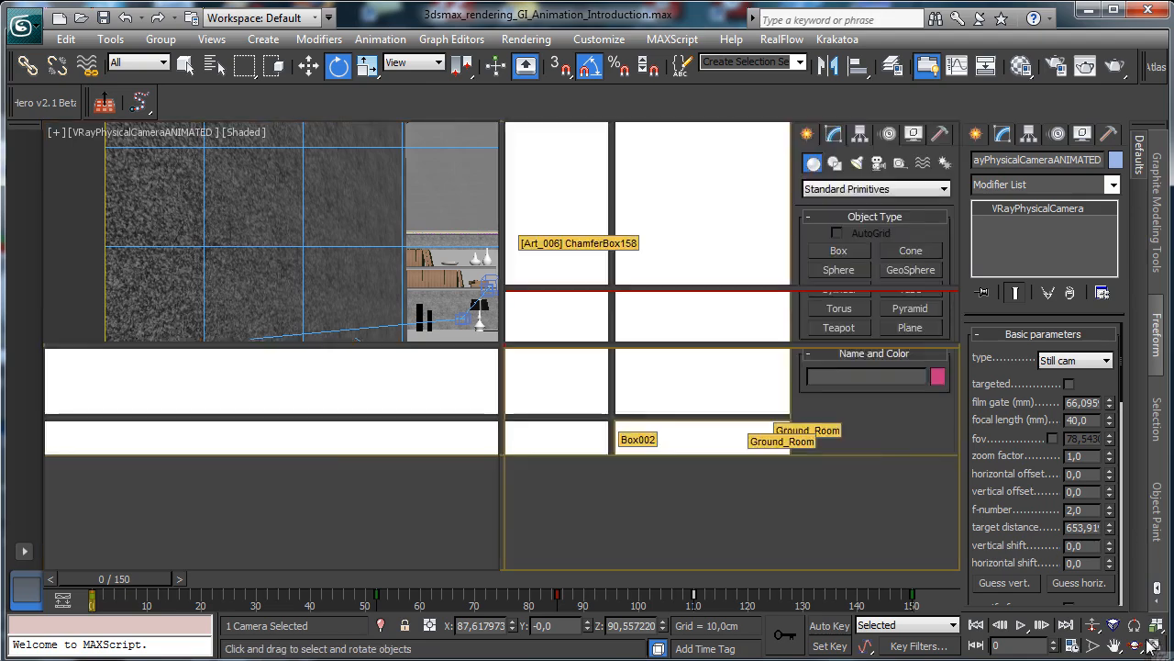
{"action": "right_click", "coordinate": [408, 315]}
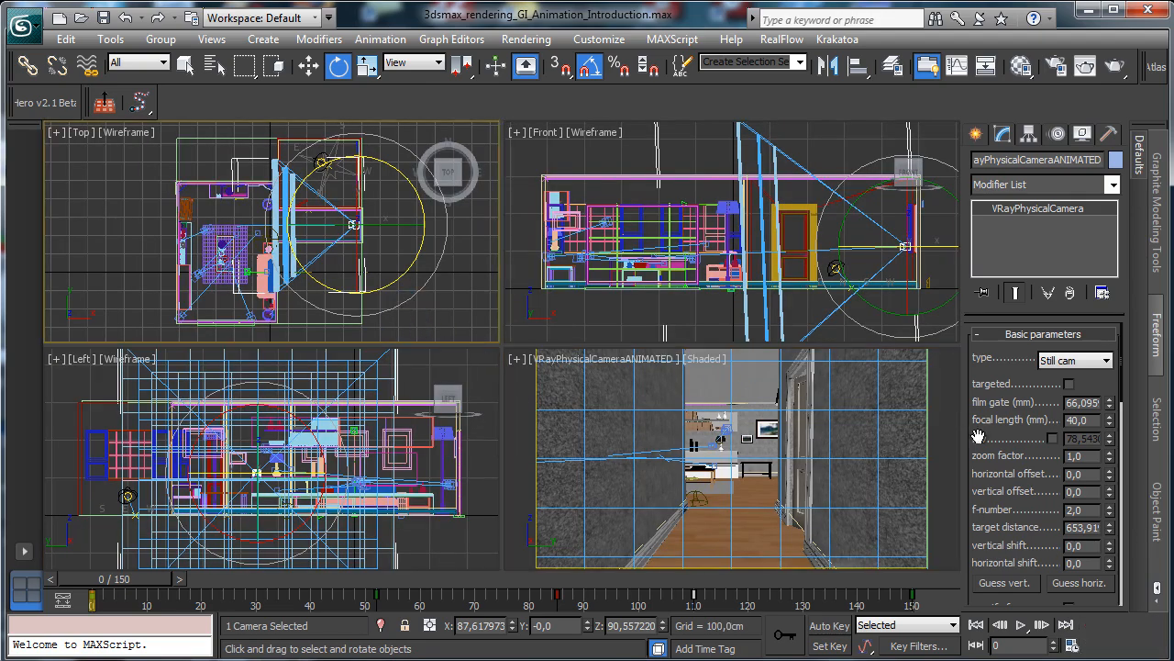
{"action": "left_click", "coordinate": [1082, 134]}
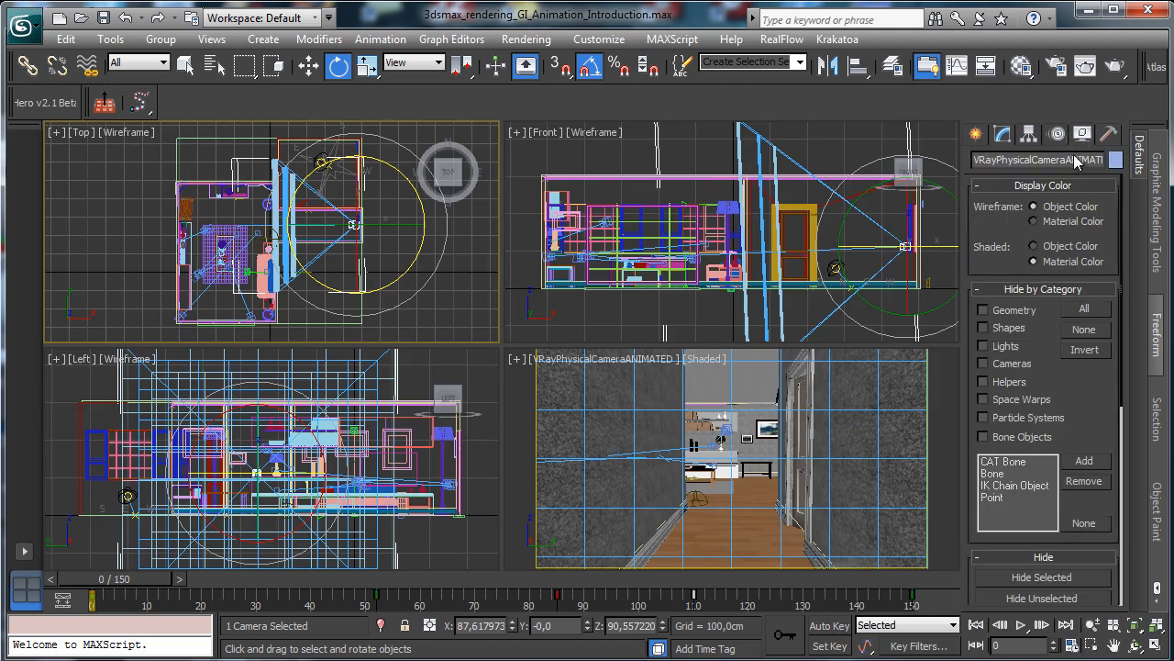
- Hide all lights, cameras and helpers in the scene by category
{"action": "left_click", "coordinate": [1007, 363]}
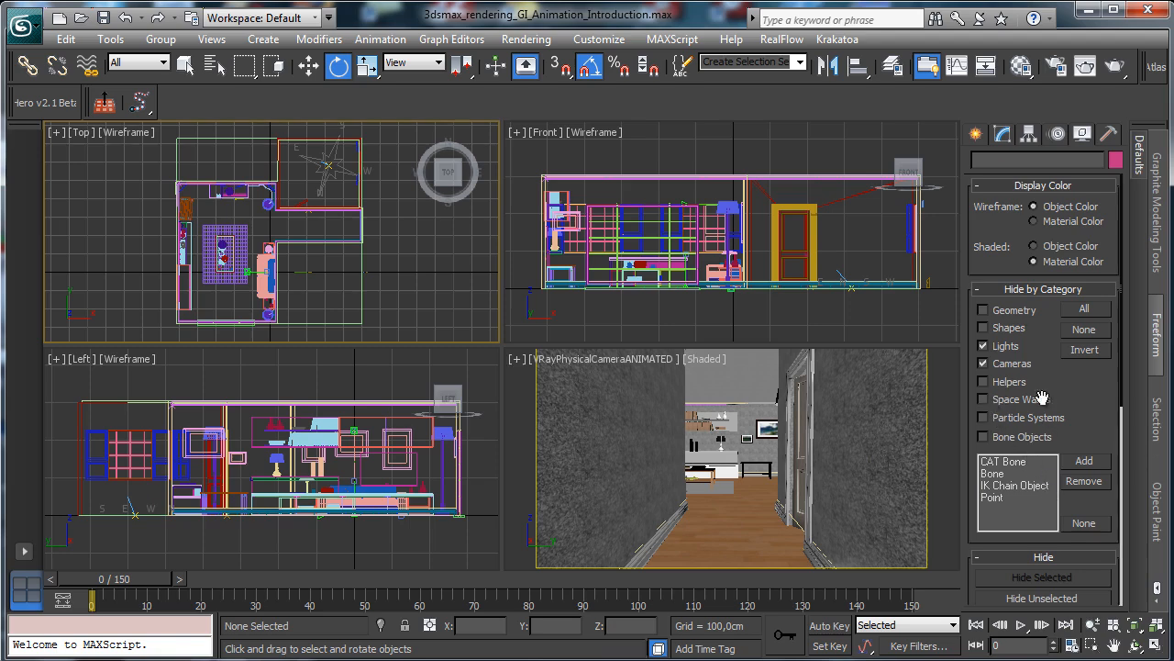
{"action": "left_click_drag", "start_coordinate": [1026, 390], "coordinate": [1017, 389]}
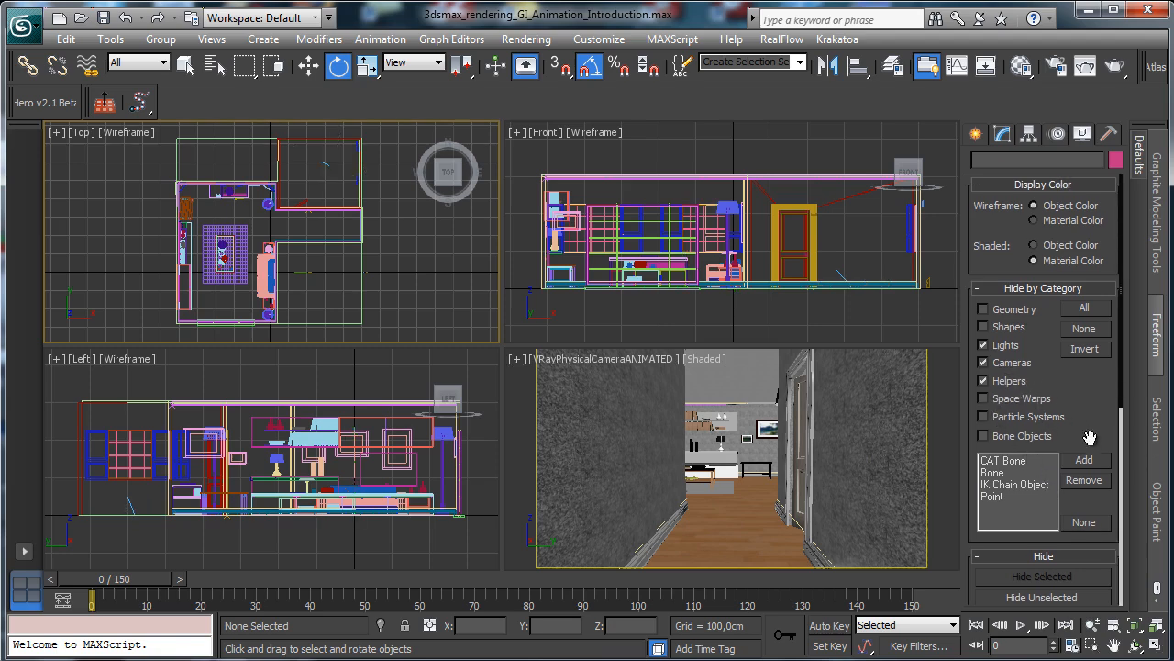
- In the enlarged top view, window-select the living room's wall cabinets, rug with coffee table, upper dresser items, sofa and side tables without the room shell
{"action": "left_click", "coordinate": [1092, 645]}
{"action": "left_click_drag", "start_coordinate": [158, 172], "coordinate": [312, 344]}
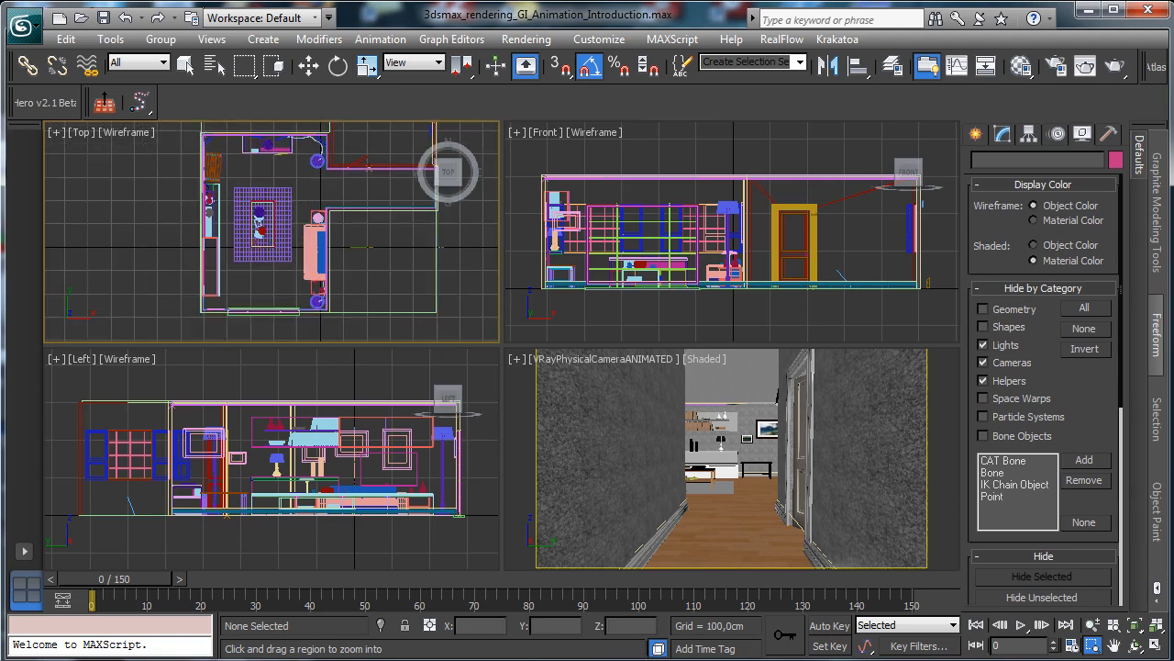
{"action": "left_click", "coordinate": [1154, 647]}
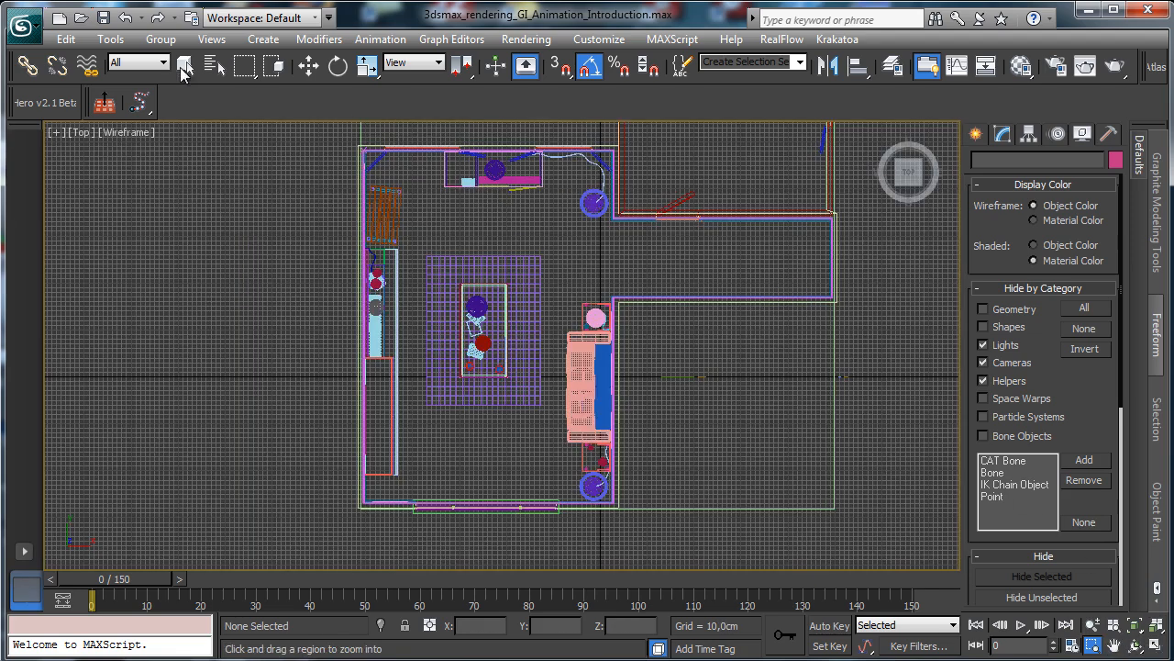
{"action": "left_click", "coordinate": [183, 66]}
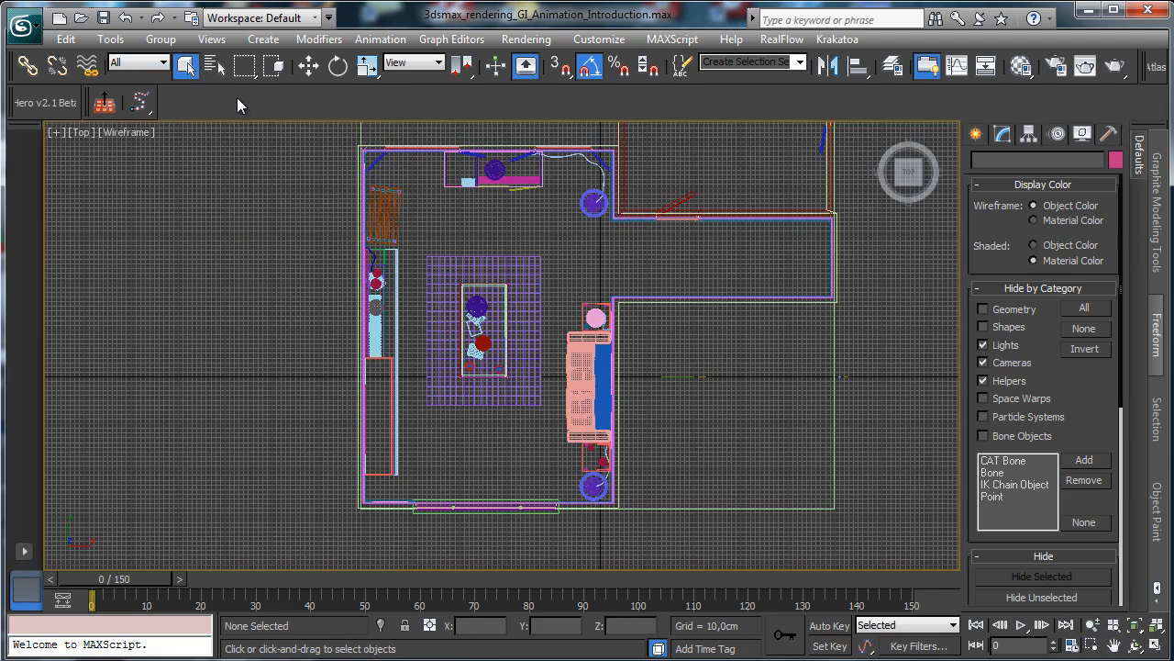
{"action": "left_click", "coordinate": [274, 65]}
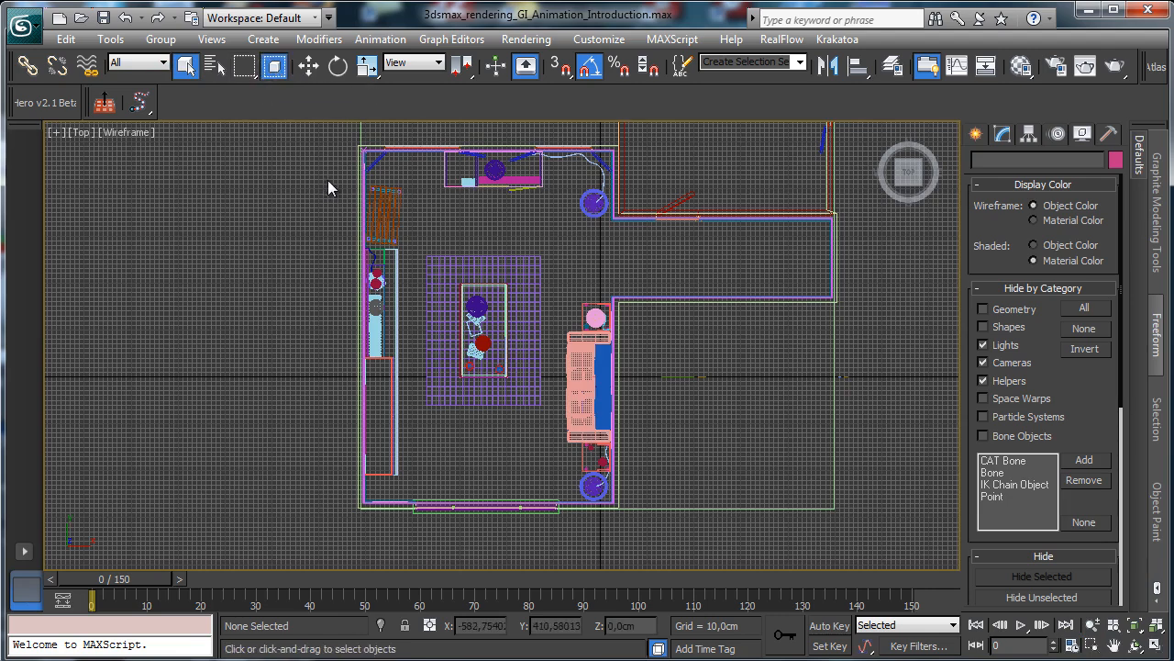
{"action": "left_click_drag", "start_coordinate": [328, 180], "coordinate": [408, 494]}
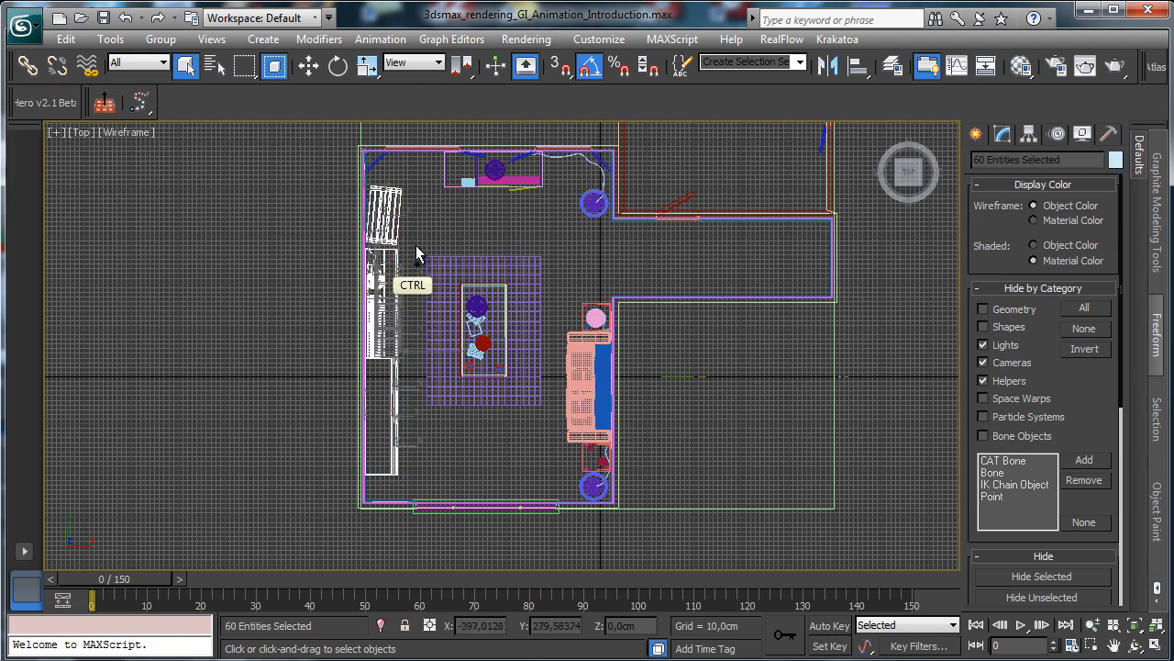
{"action": "left_click_drag", "start_coordinate": [412, 247], "coordinate": [556, 407], "text": "ctrl"}
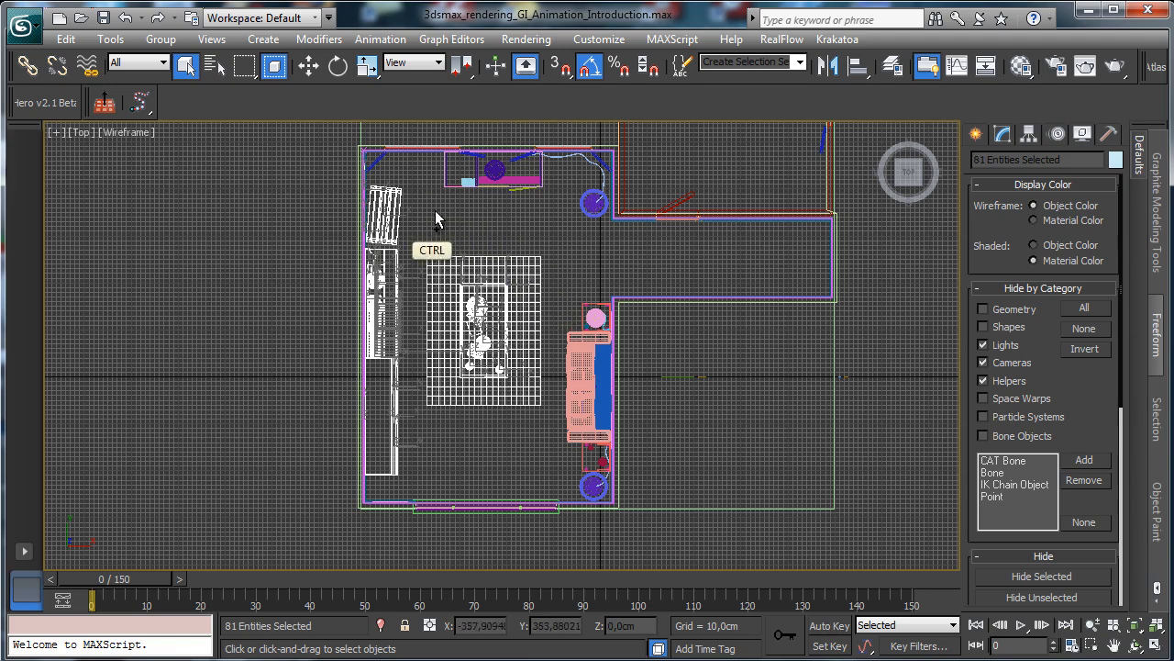
{"action": "left_click_drag", "start_coordinate": [432, 209], "coordinate": [550, 194], "text": "ctrl"}
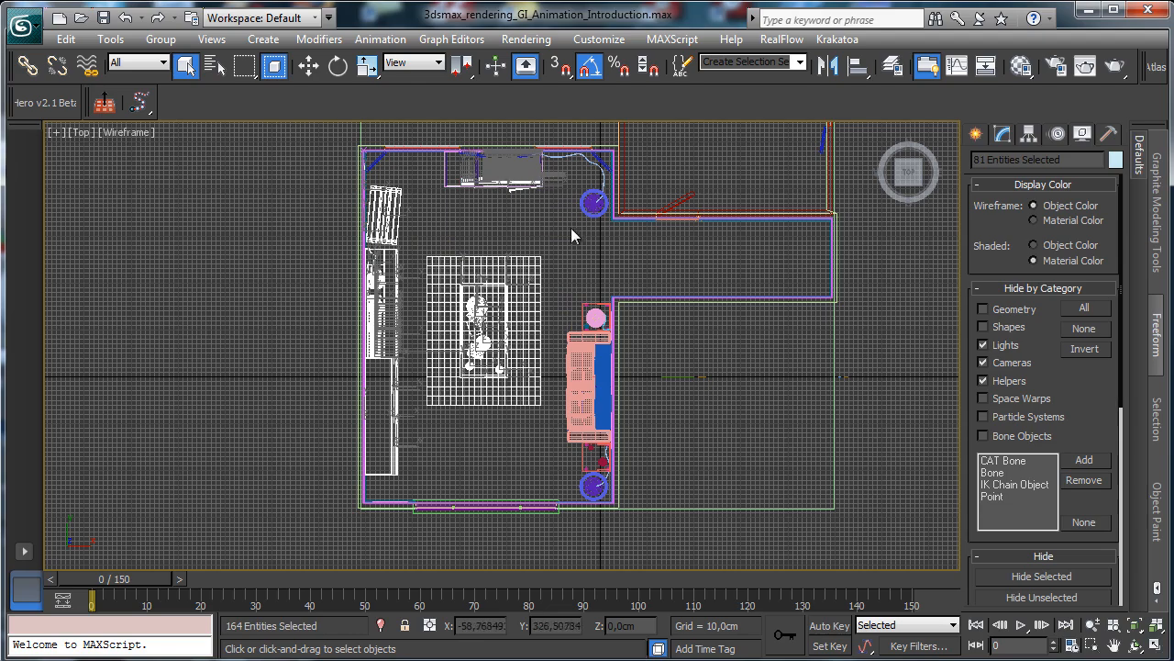
{"action": "left_click_drag", "start_coordinate": [554, 284], "coordinate": [639, 474], "text": "ctrl"}
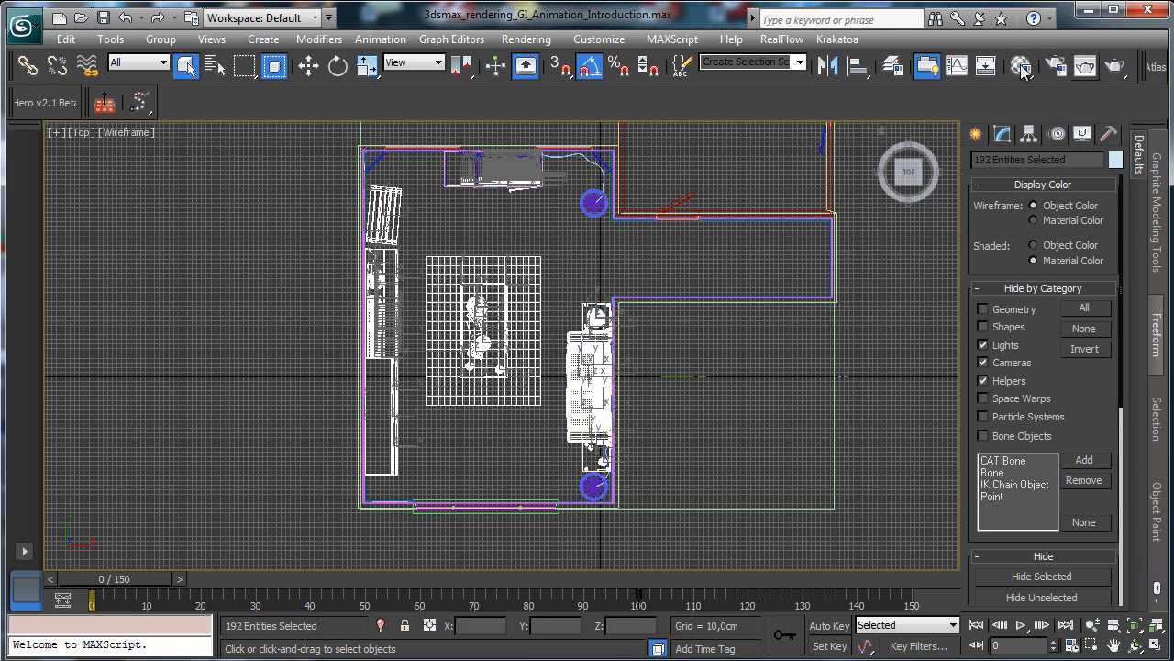
- Create a new layer from the selected furniture and name it Objects
{"action": "left_click", "coordinate": [899, 68]}
{"action": "left_click_drag", "start_coordinate": [592, 129], "coordinate": [195, 147]}
{"action": "left_click", "coordinate": [77, 163]}
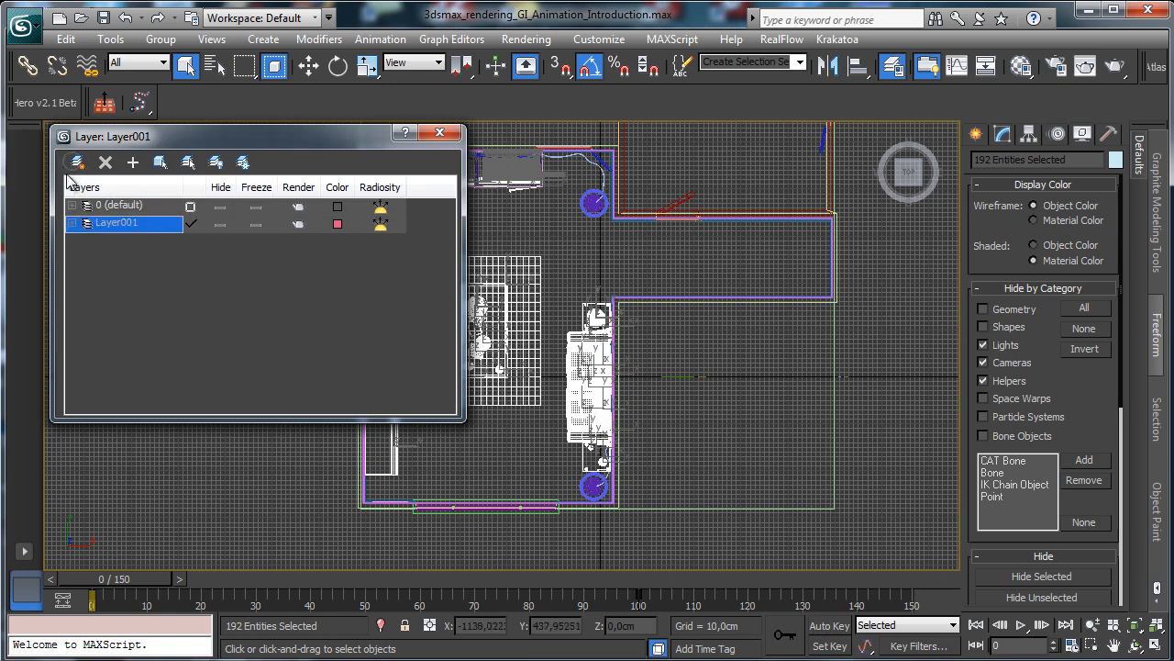
{"action": "left_click", "coordinate": [138, 226]}
{"action": "type", "text": "Ob"}
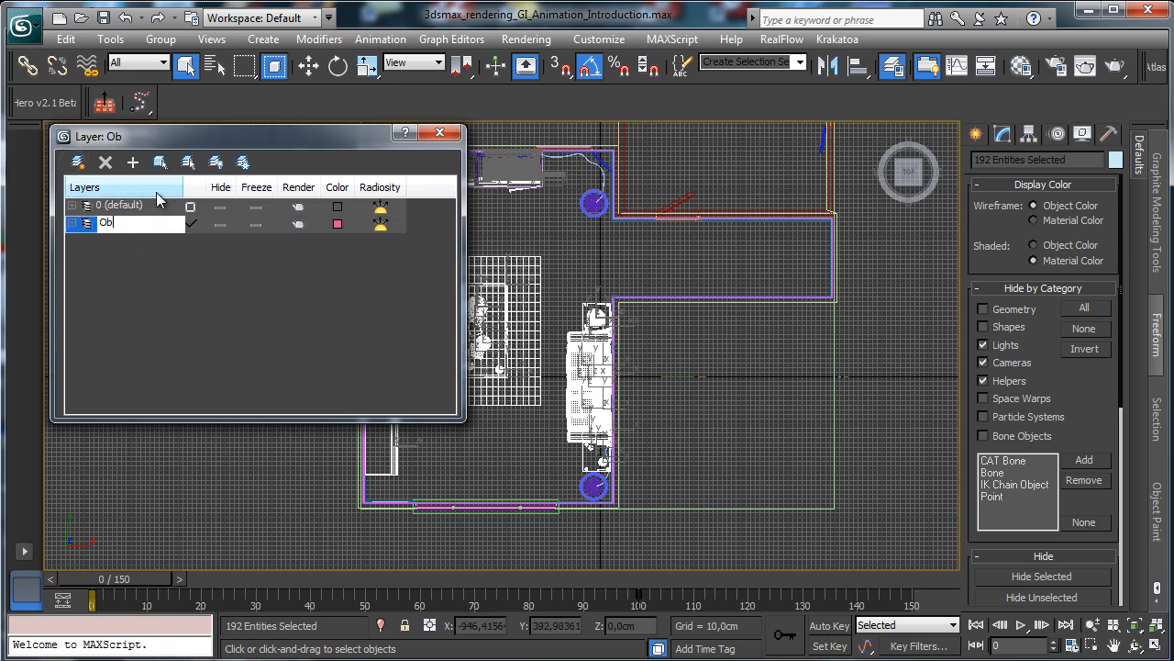
{"action": "type", "text": "jects"}
{"action": "key", "text": "Return"}
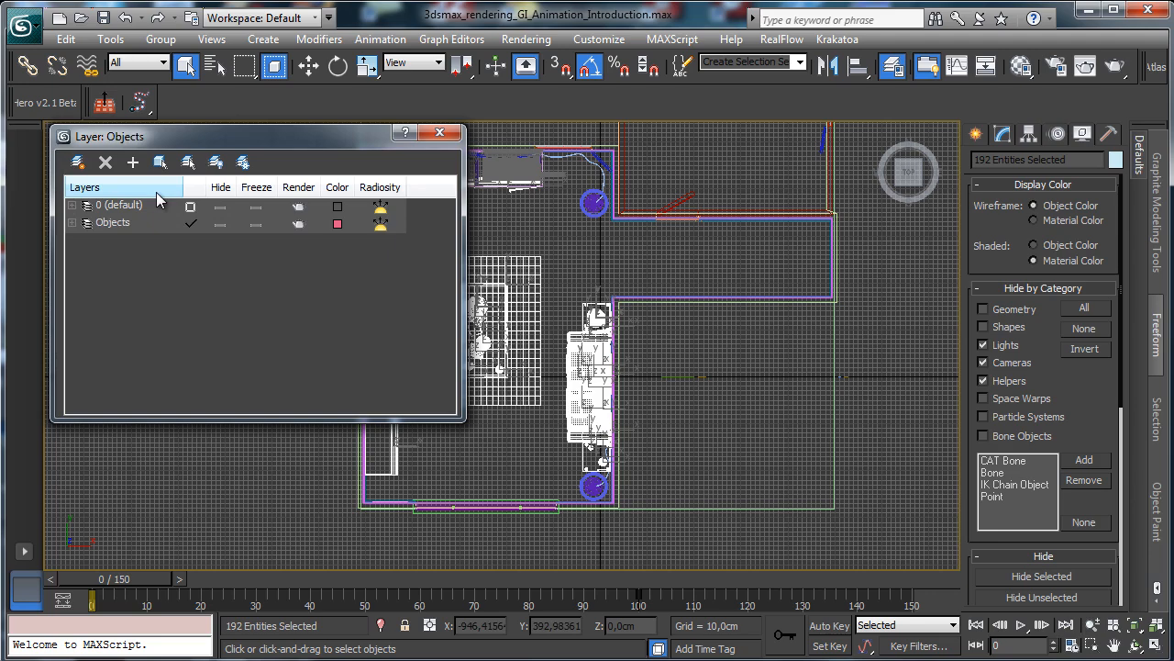
- Hide the Objects layer, make 0 (default) the current layer and close the layer manager
{"action": "left_click", "coordinate": [208, 225]}
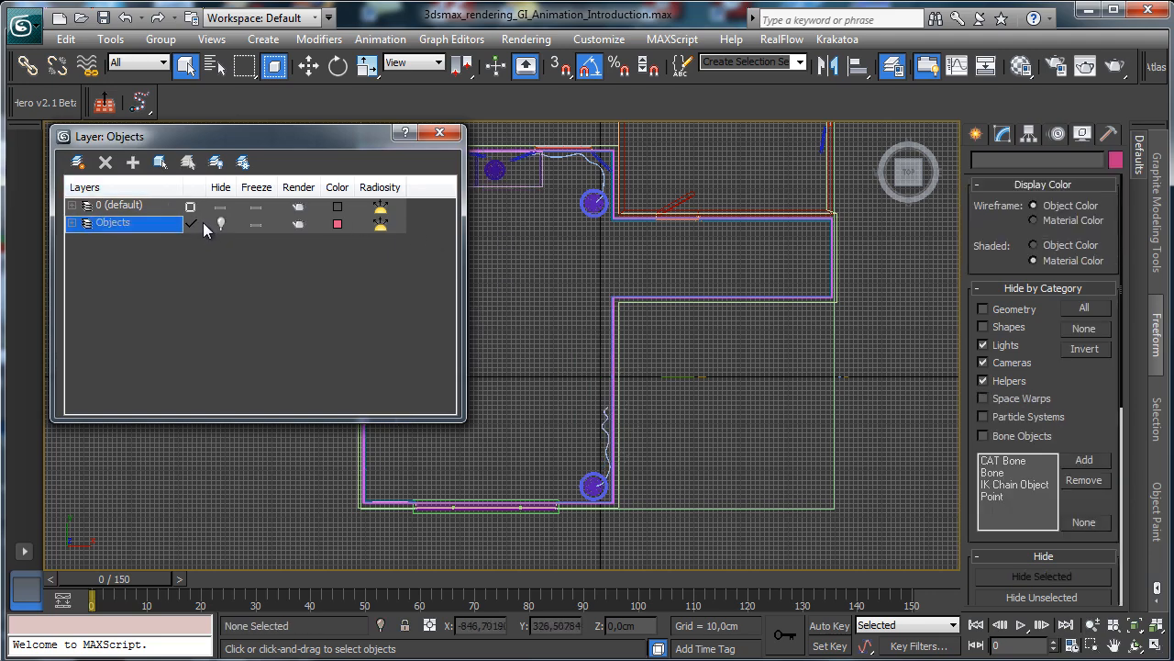
{"action": "left_click", "coordinate": [187, 206]}
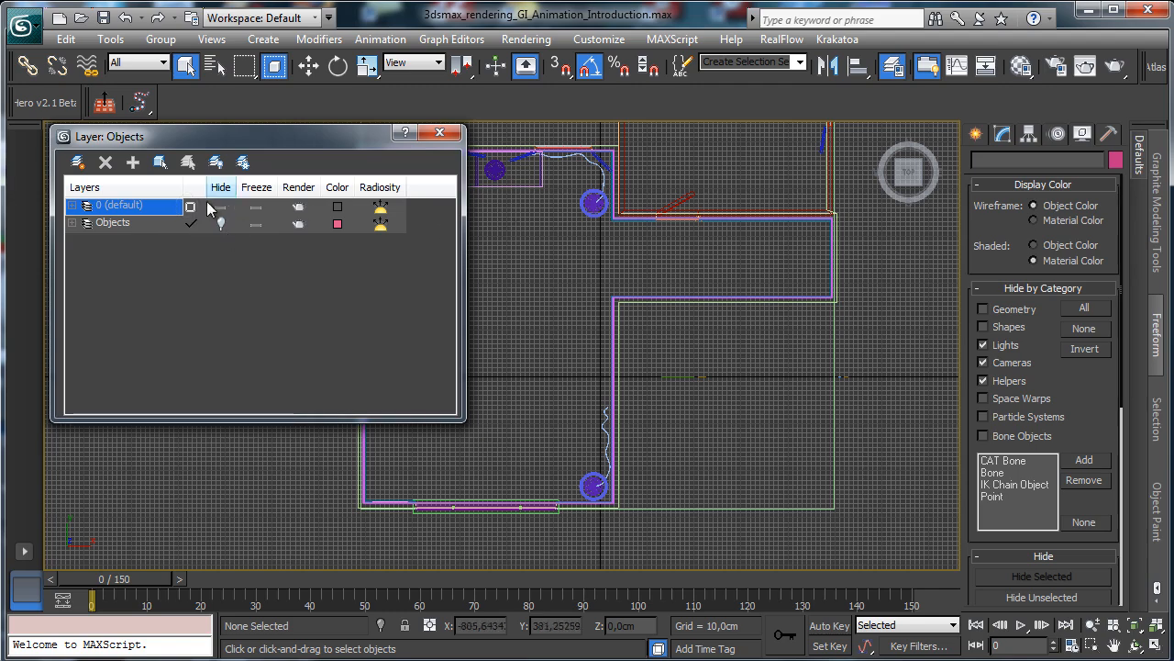
{"action": "left_click", "coordinate": [191, 207]}
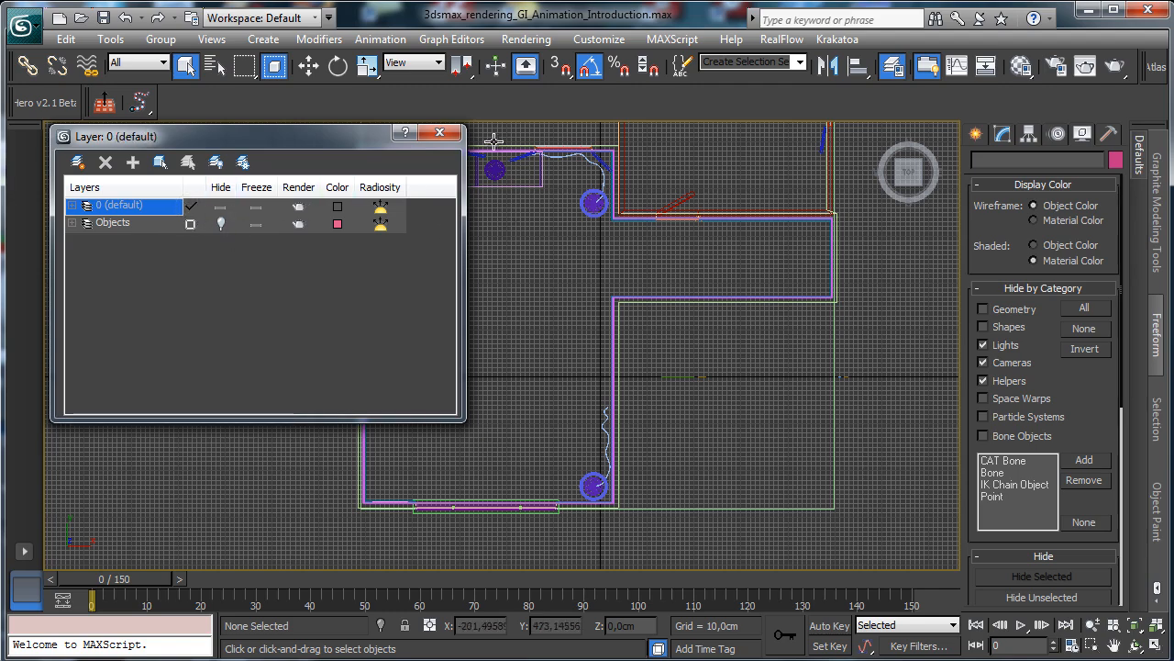
{"action": "left_click", "coordinate": [439, 136]}
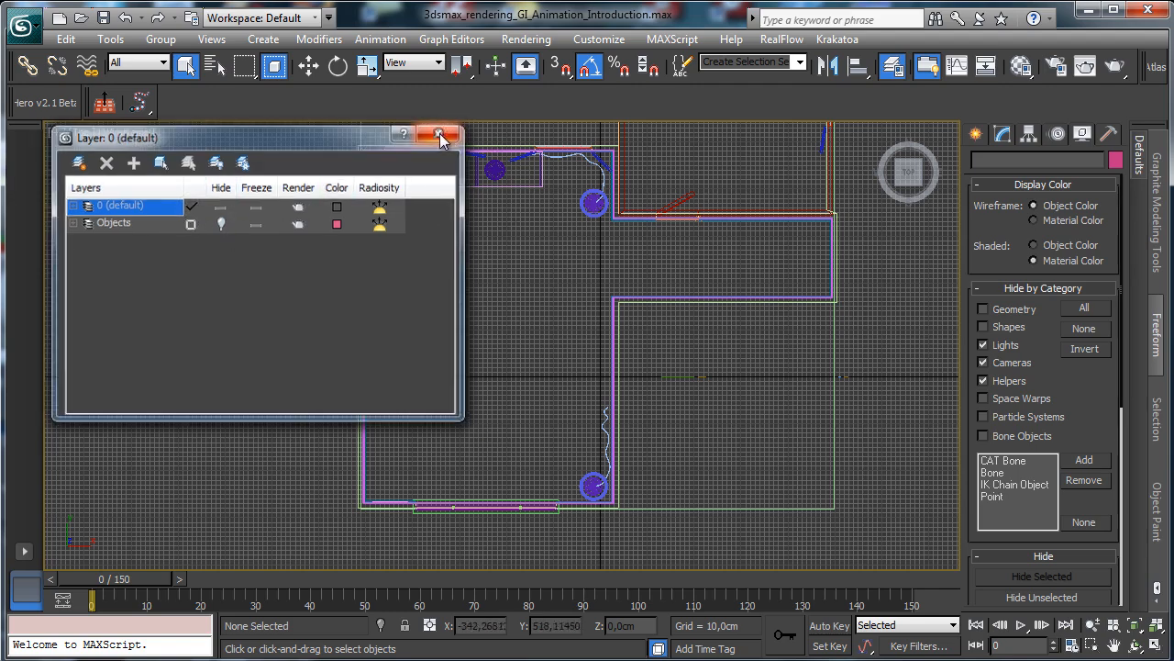
- Maximize the animated camera view and scrub through the animation to check the emptied room, ending back at frame 0
{"action": "left_click", "coordinate": [1155, 649]}
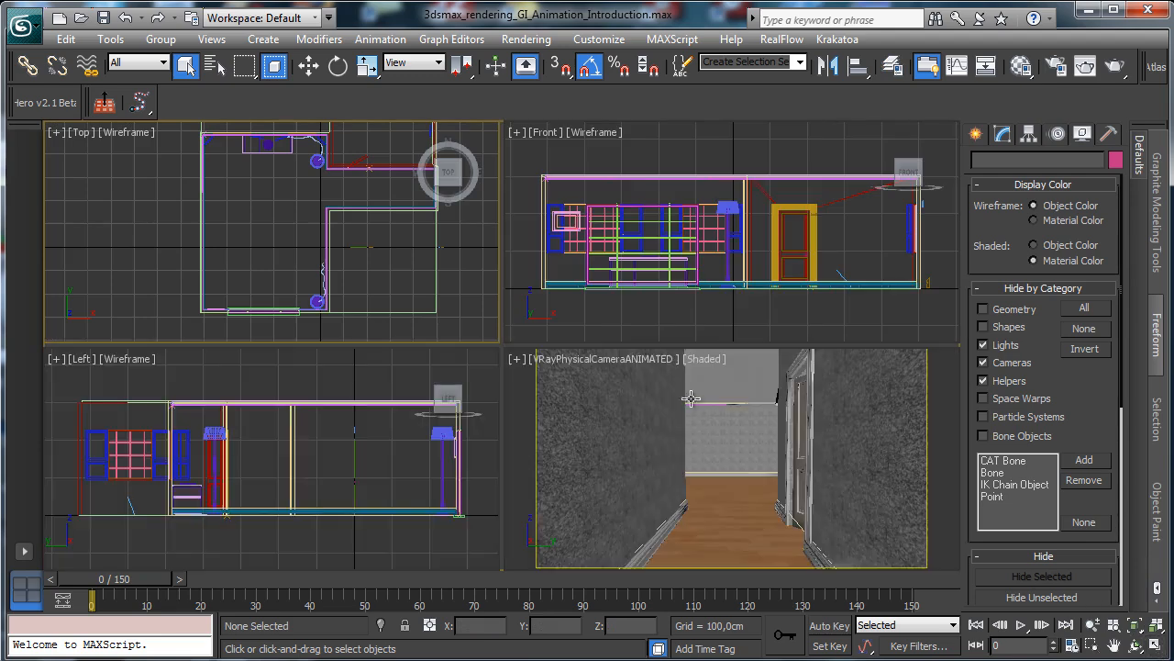
{"action": "left_click", "coordinate": [1141, 648]}
{"action": "left_click_drag", "start_coordinate": [106, 579], "coordinate": [196, 585]}
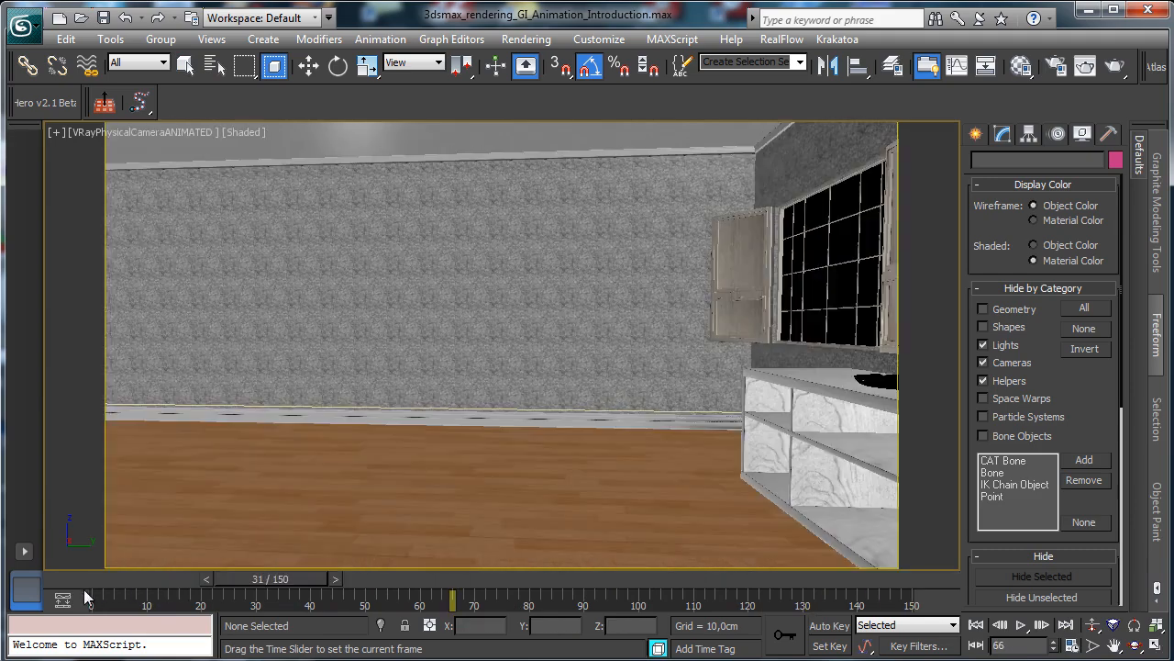
{"action": "left_click_drag", "start_coordinate": [84, 589], "coordinate": [73, 589]}
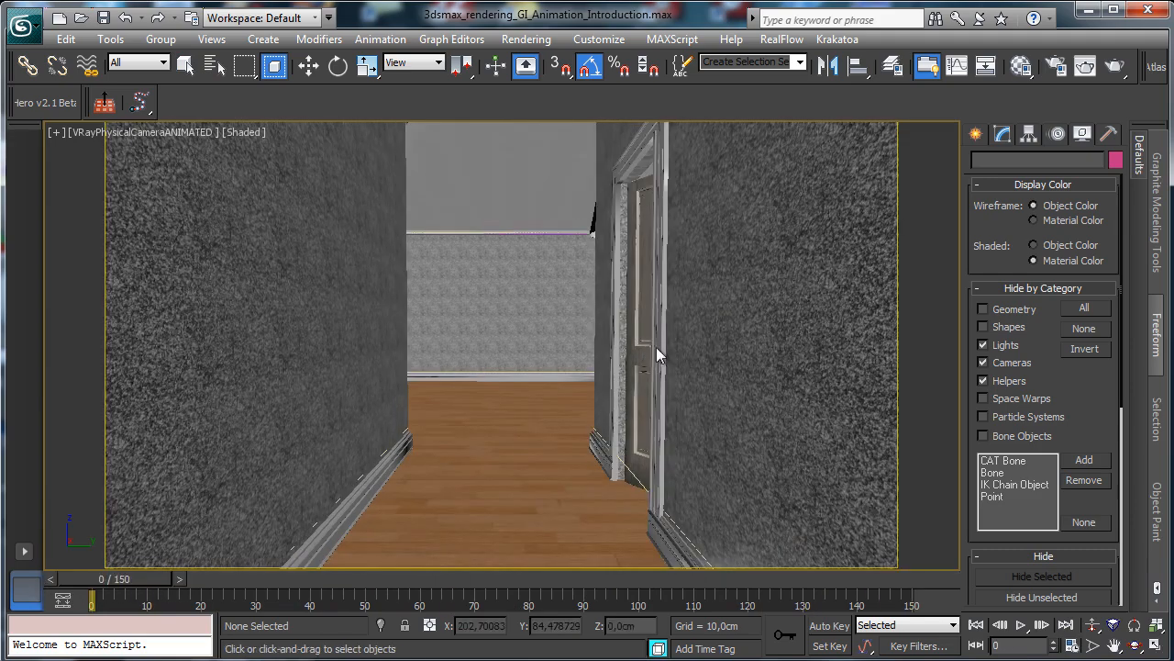
- Open the render setup, expand the V-Ray global switches and set the output size to 650 x 366 pixels
{"action": "left_click", "coordinate": [1058, 69]}
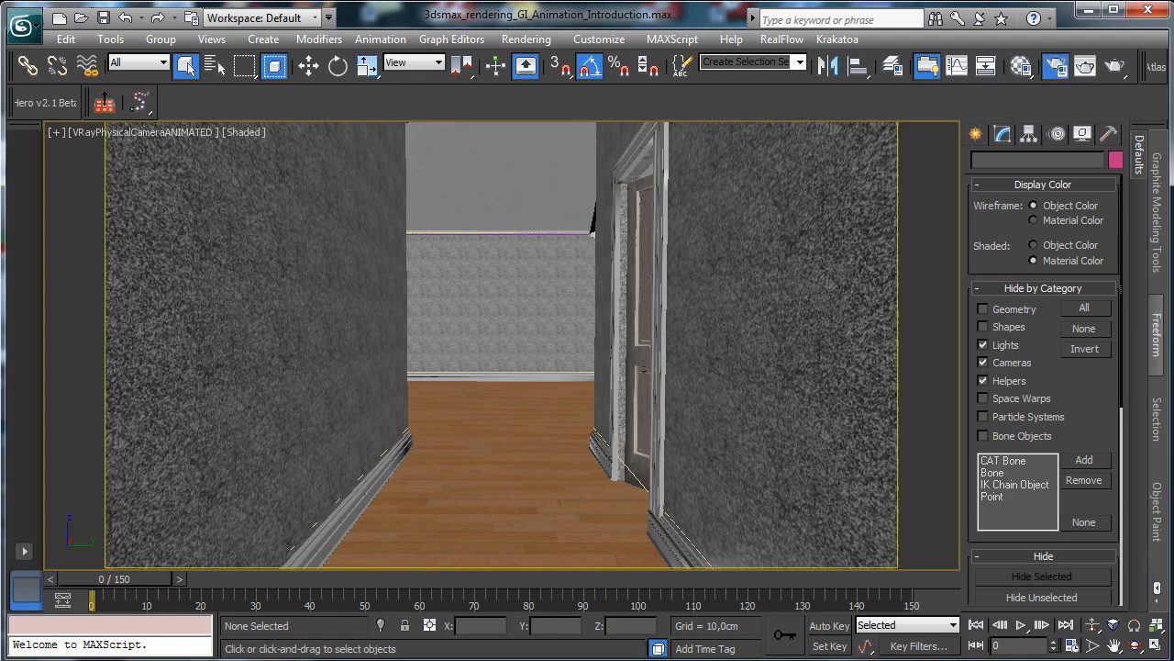
{"action": "left_click_drag", "start_coordinate": [1173, 144], "coordinate": [840, 46]}
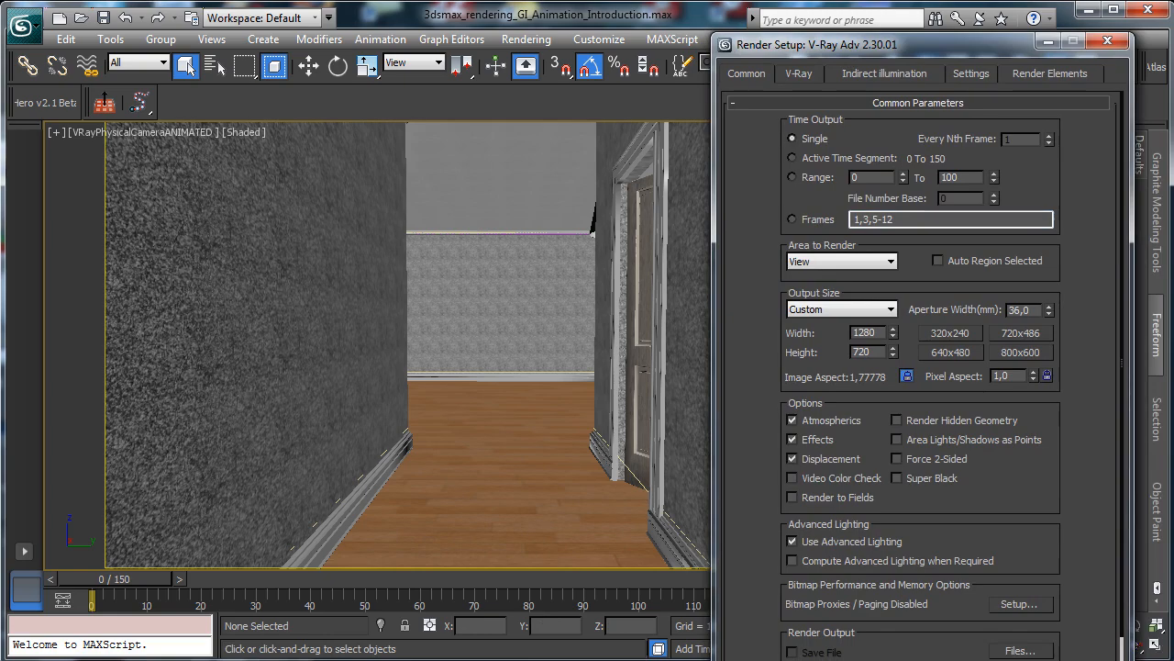
{"action": "left_click", "coordinate": [793, 77]}
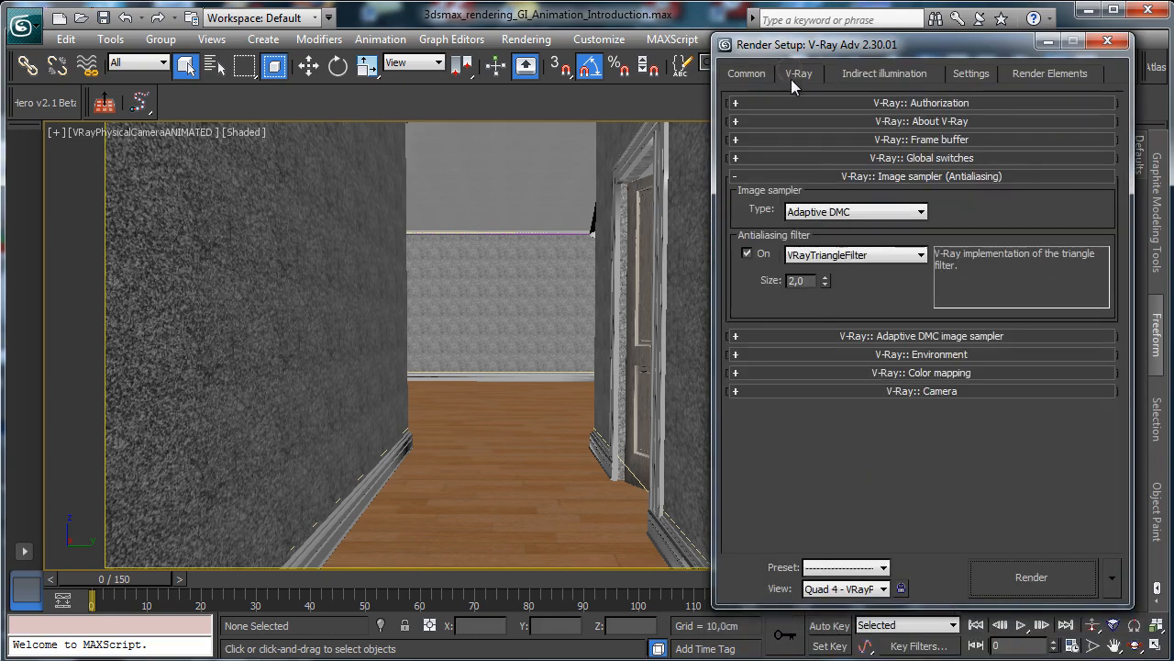
{"action": "left_click", "coordinate": [809, 157]}
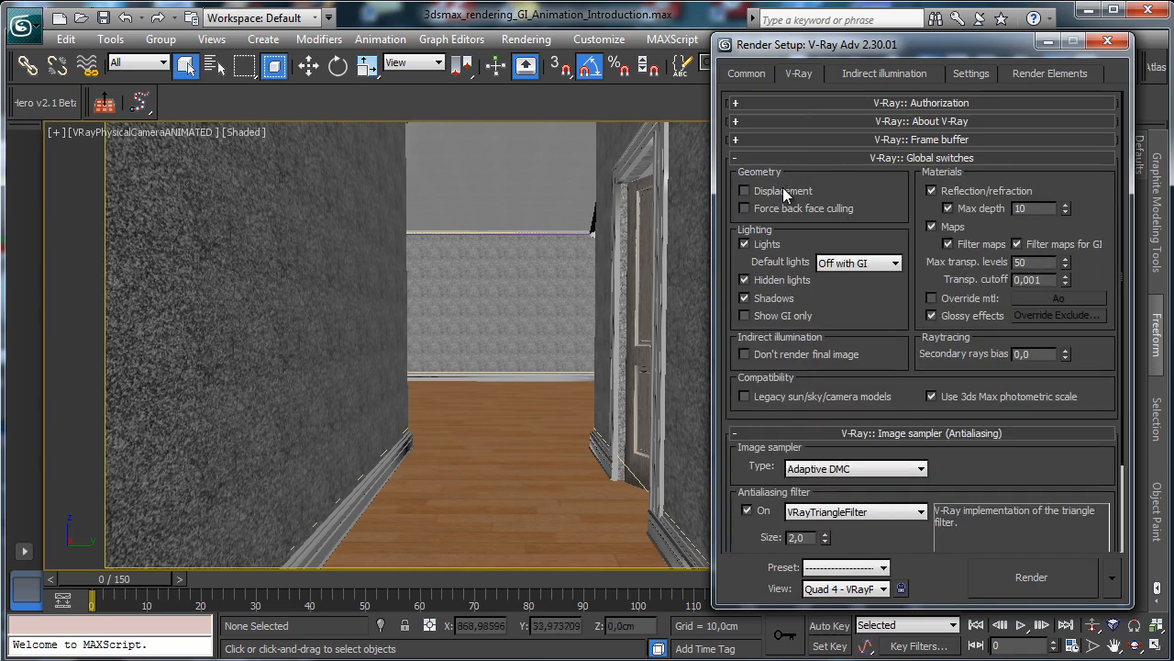
{"action": "left_click", "coordinate": [747, 74]}
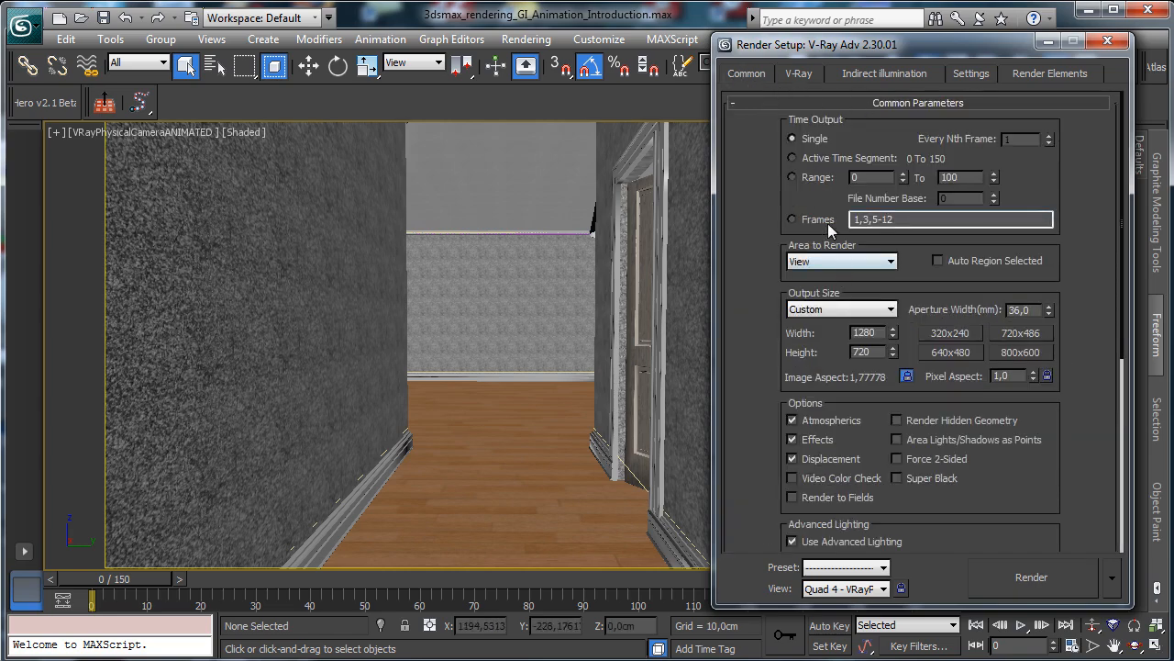
{"action": "double_click", "coordinate": [879, 334]}
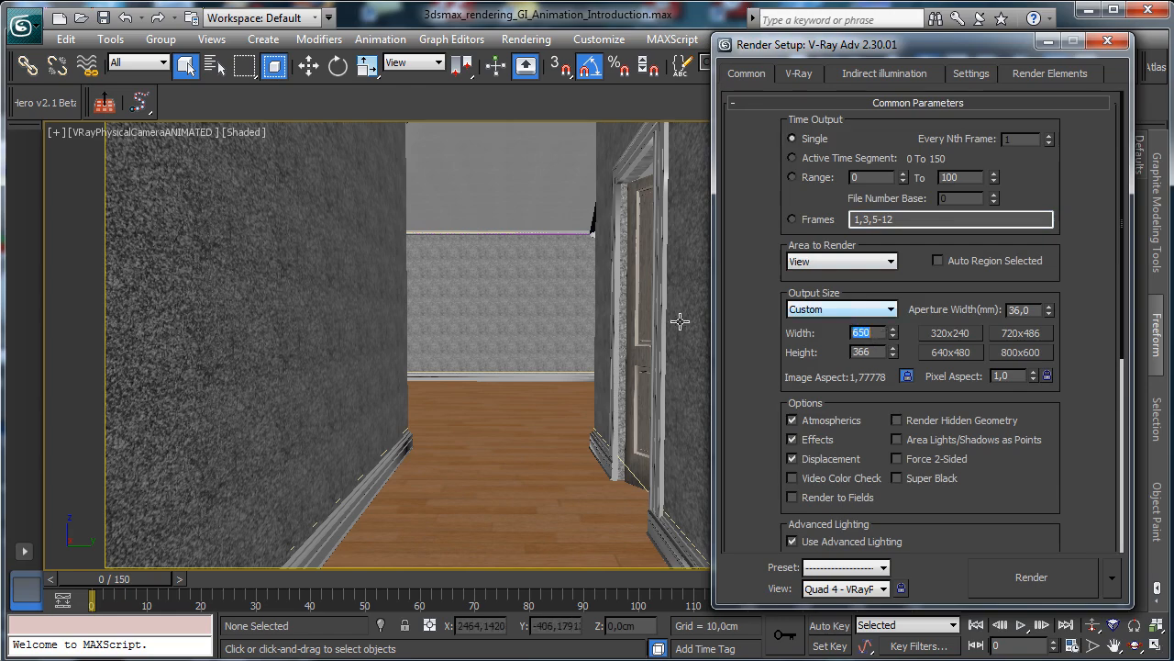
{"action": "scroll", "coordinate": [880, 351], "scroll_direction": "down", "scroll_amount": 5}
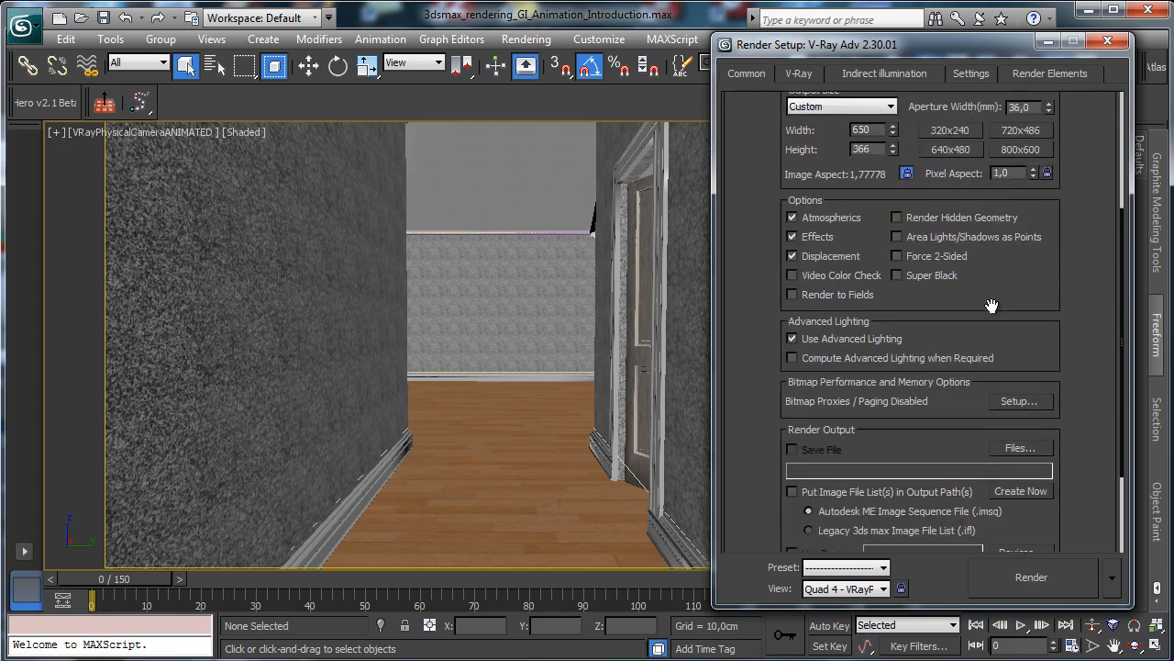
- Set the DMC sampler's min samples to 8 and its global subdivs multiplier to 1,0
{"action": "left_click", "coordinate": [799, 73]}
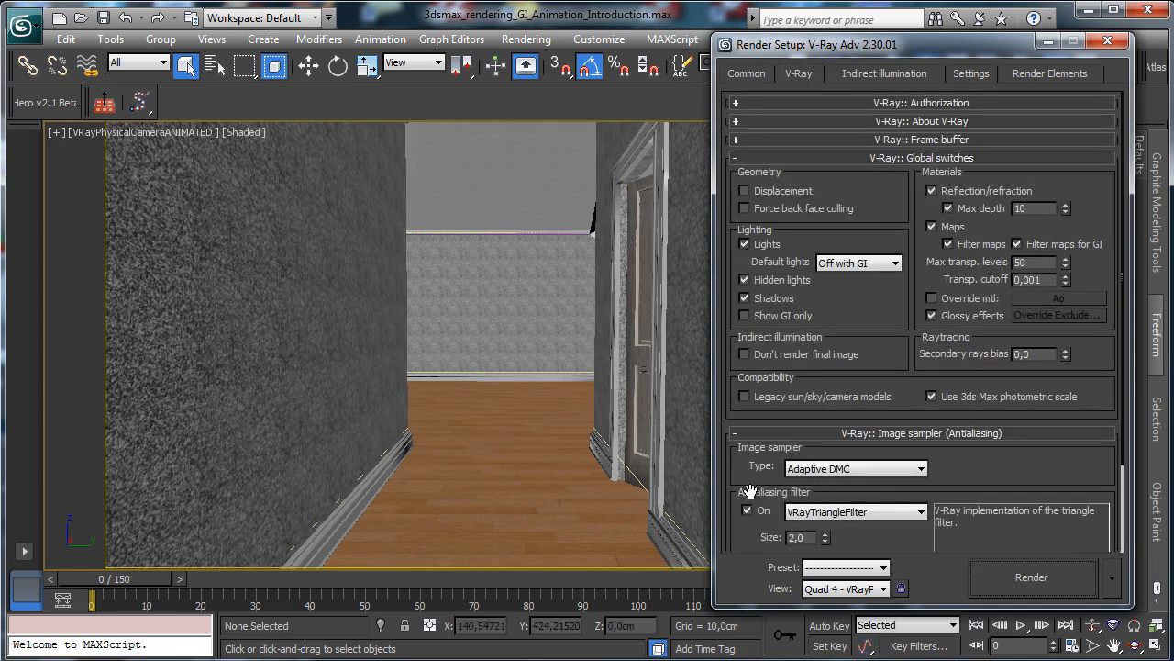
{"action": "left_click", "coordinate": [974, 77]}
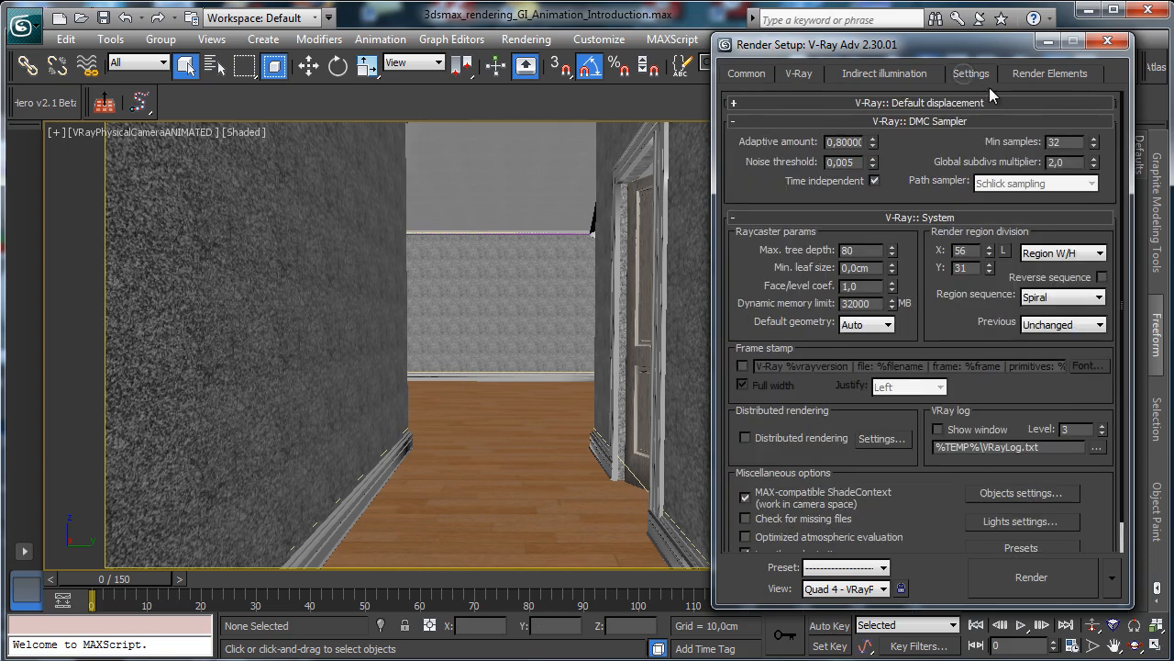
{"action": "double_click", "coordinate": [1072, 144]}
{"action": "key", "text": "Tab"}
{"action": "type", "text": "1"}
{"action": "key", "text": "Return"}
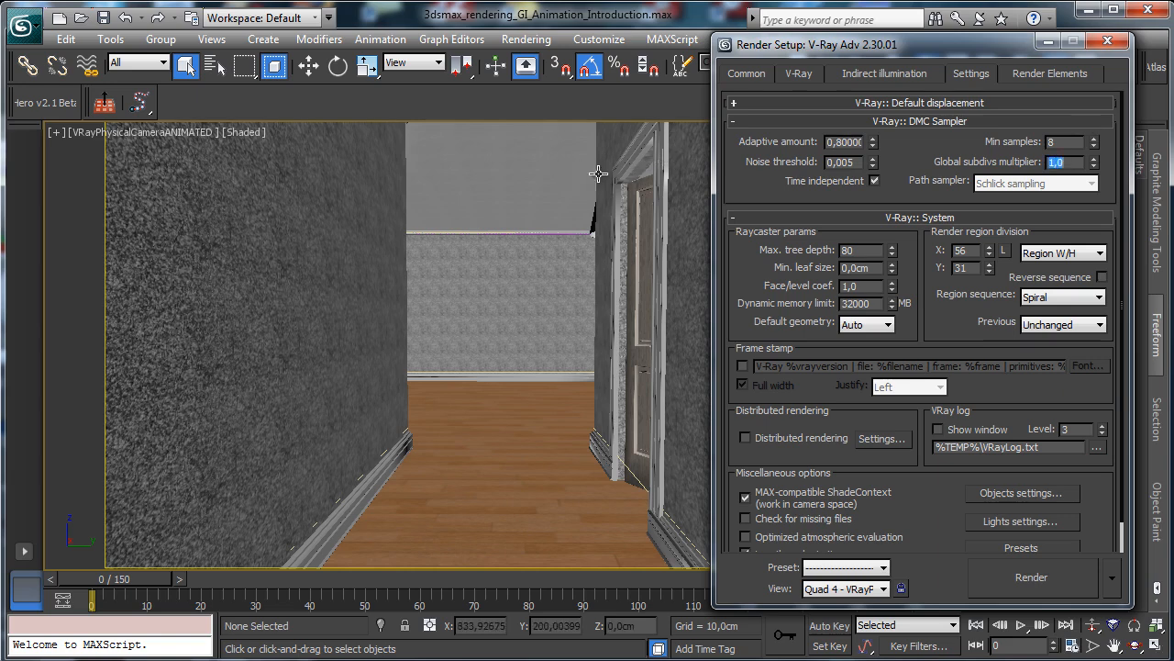
- Lower the irradiance map's max rate, keeping the Custom preset, and review its mode and render-end options
{"action": "left_click", "coordinate": [879, 79]}
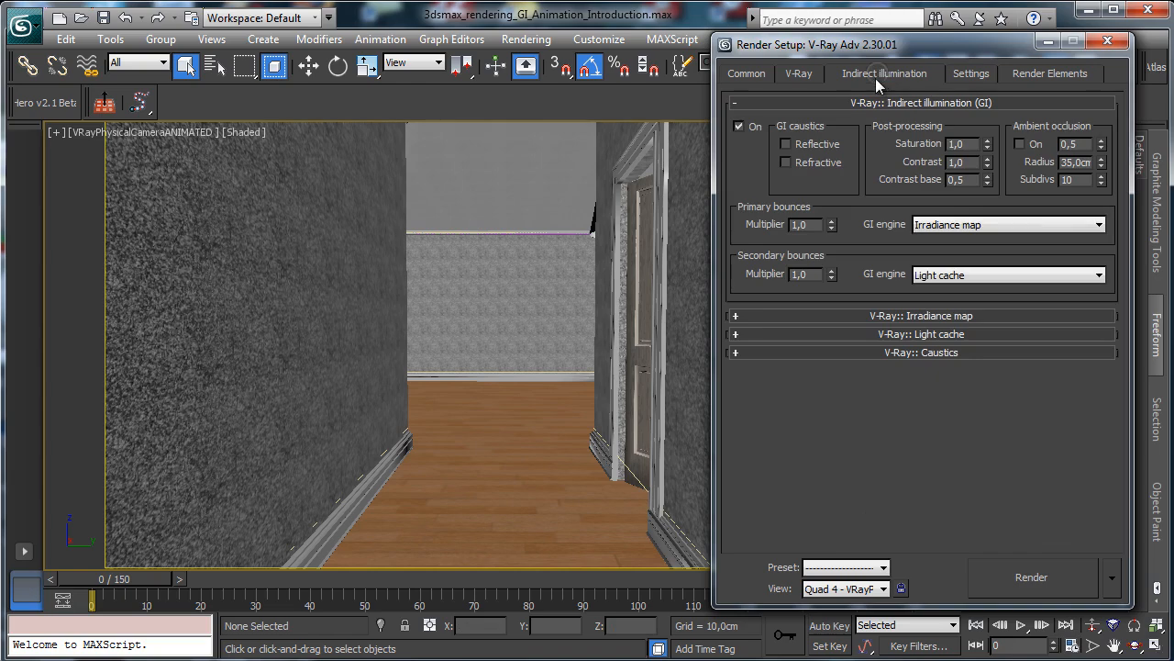
{"action": "left_click", "coordinate": [968, 314]}
{"action": "left_click", "coordinate": [956, 137]}
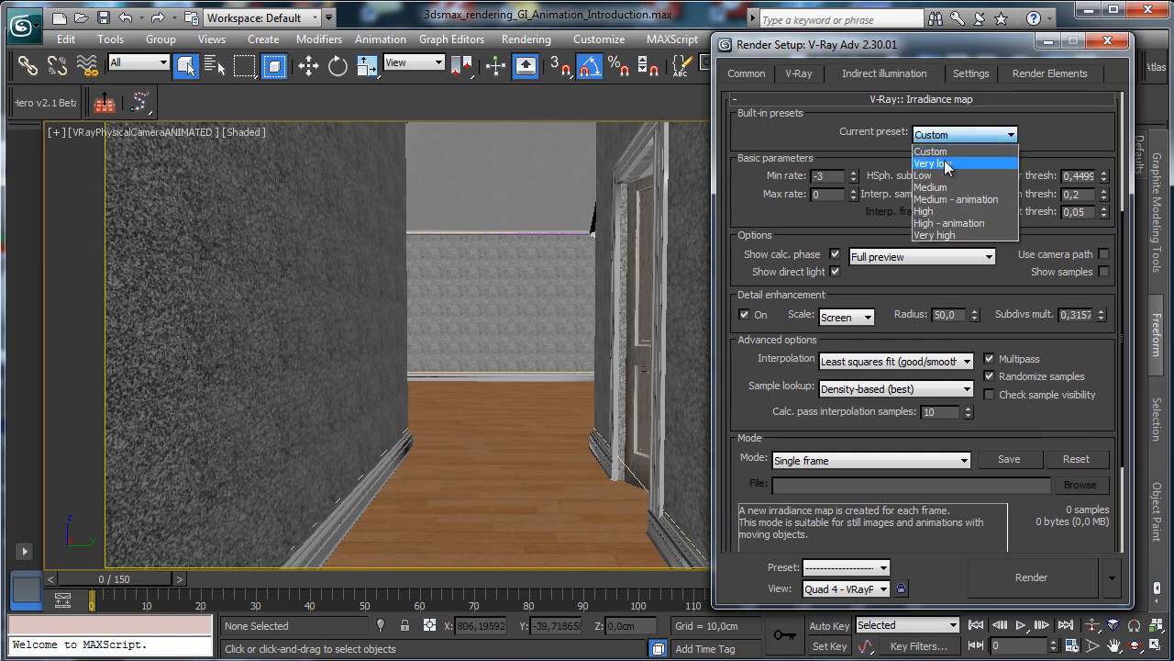
{"action": "left_click", "coordinate": [840, 189]}
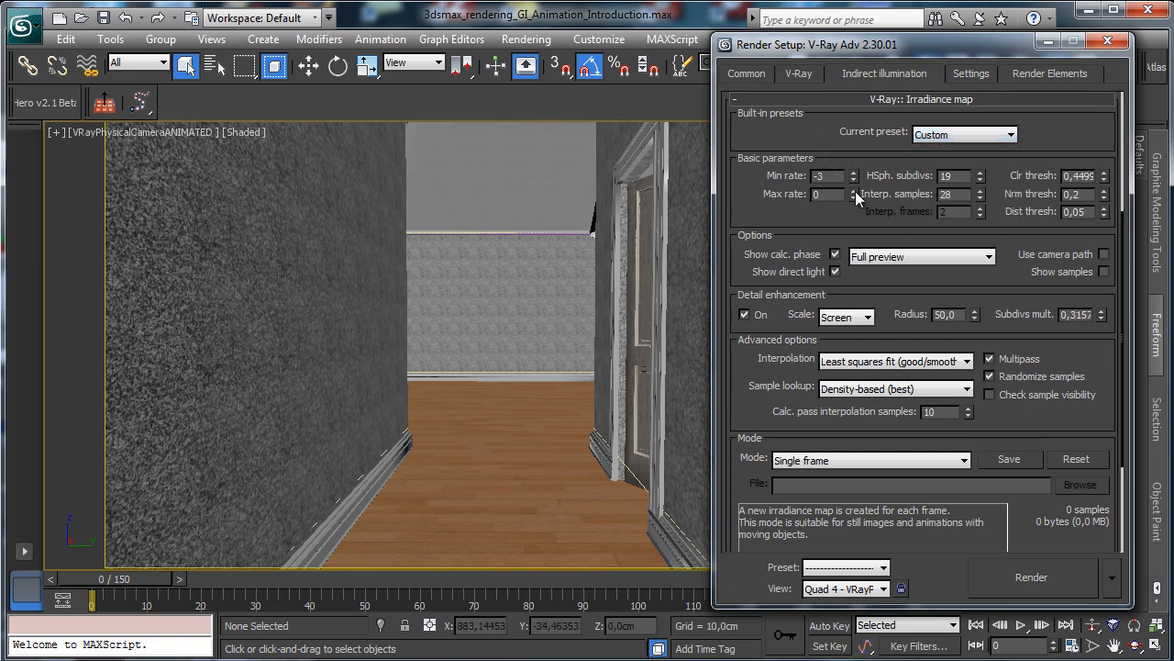
{"action": "left_click", "coordinate": [854, 197]}
{"action": "left_click", "coordinate": [853, 198]}
{"action": "left_click", "coordinate": [853, 198]}
{"action": "scroll", "coordinate": [843, 225], "scroll_direction": "down", "scroll_amount": 4}
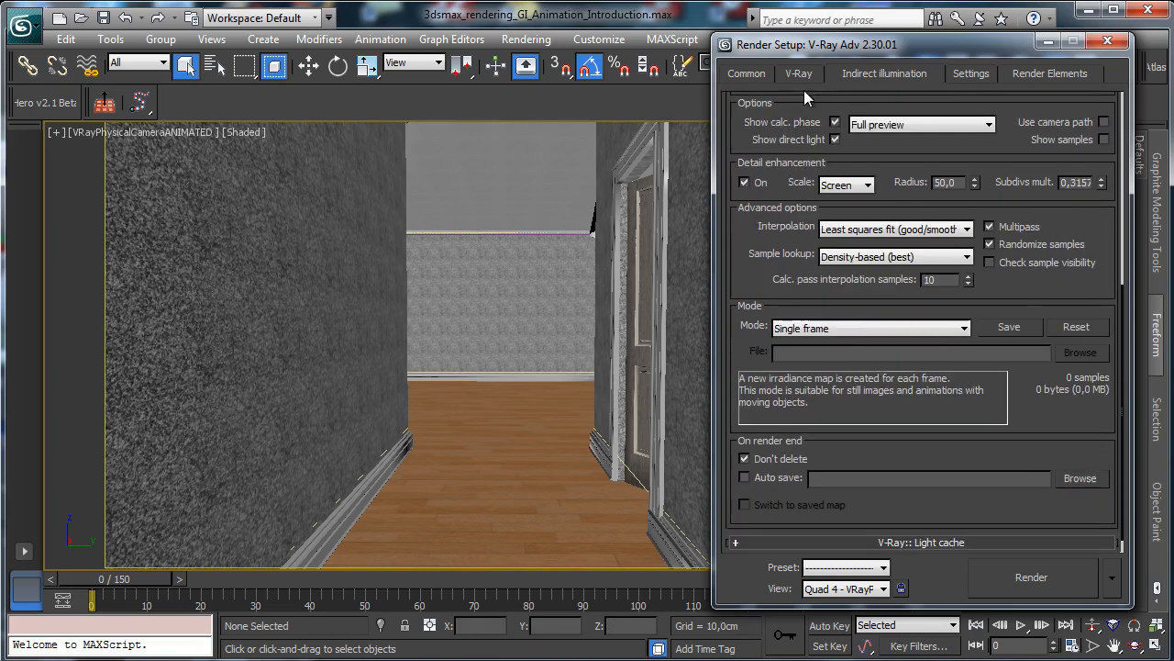
{"action": "scroll", "coordinate": [853, 299], "scroll_direction": "down", "scroll_amount": 1}
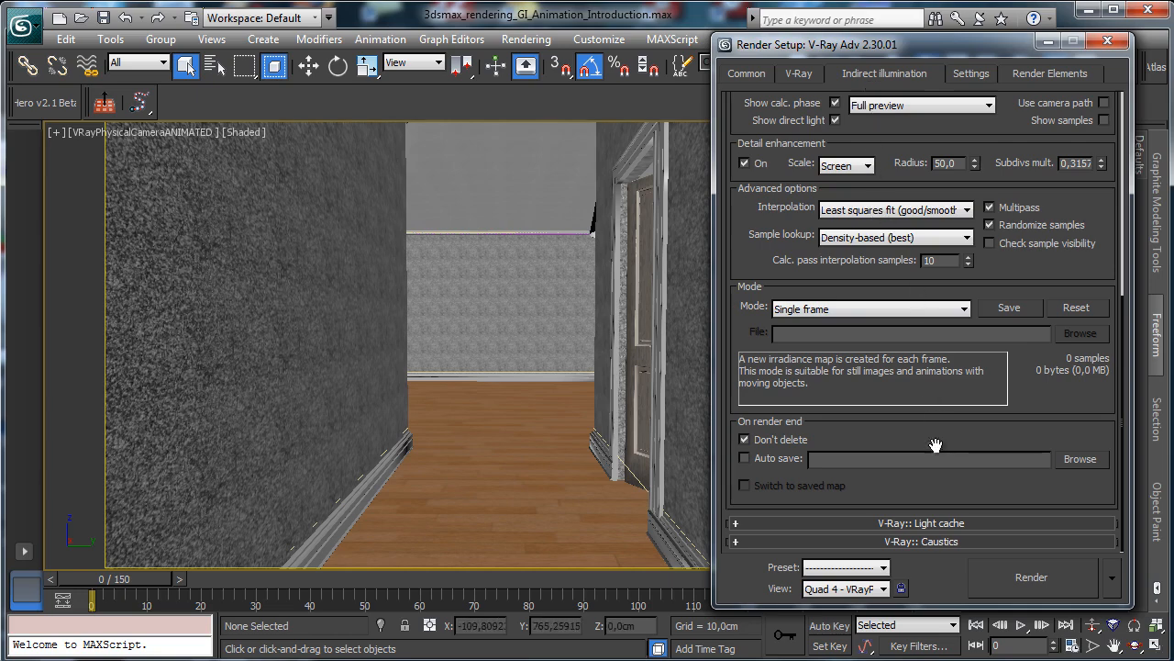
- Expand the light cache settings and set the light cache subdivs to 500
{"action": "left_click", "coordinate": [915, 523]}
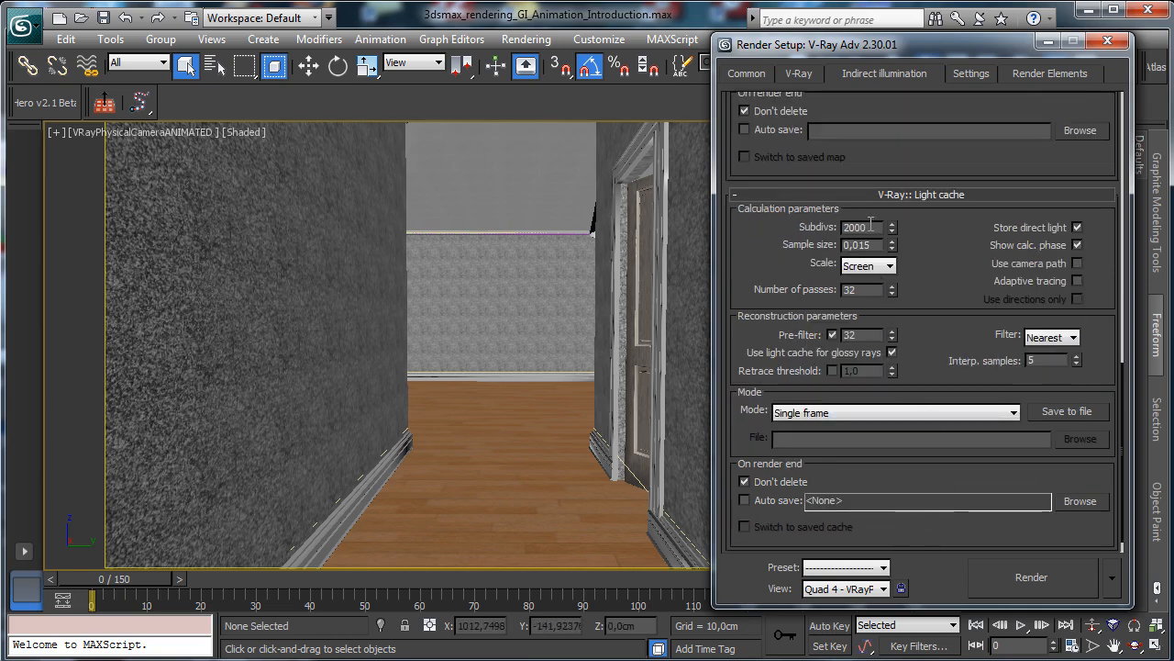
{"action": "type", "text": "500"}
{"action": "key", "text": "Return"}
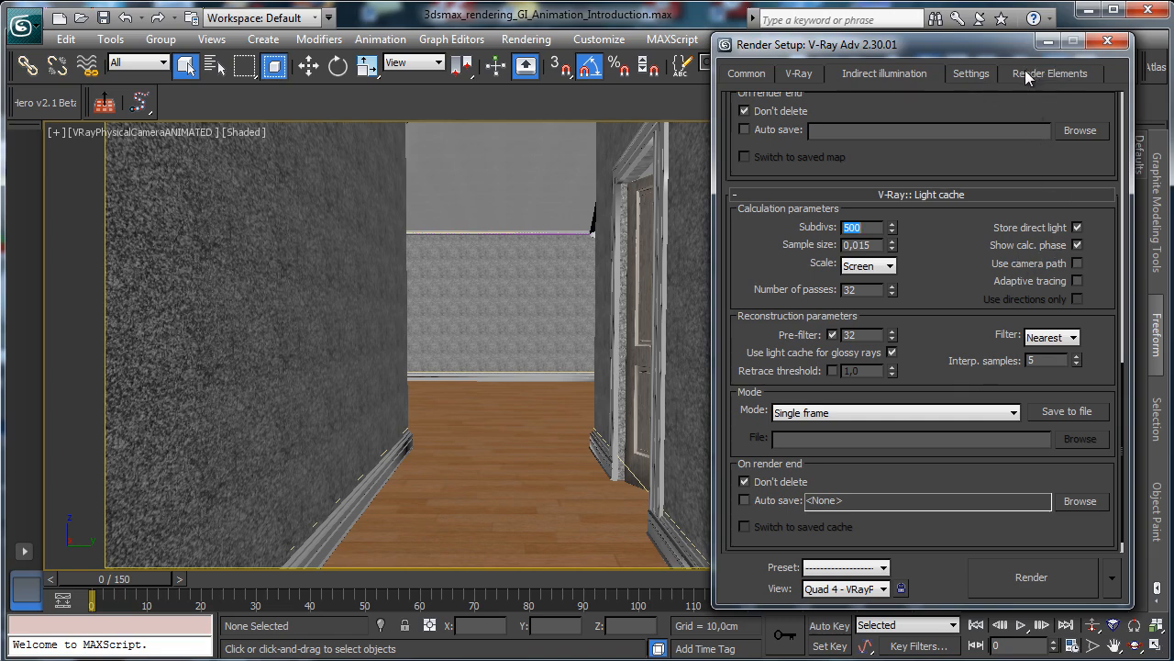
- Render a test frame of the animated camera view and move the frame buffer clear of the render setup
{"action": "left_click", "coordinate": [745, 74]}
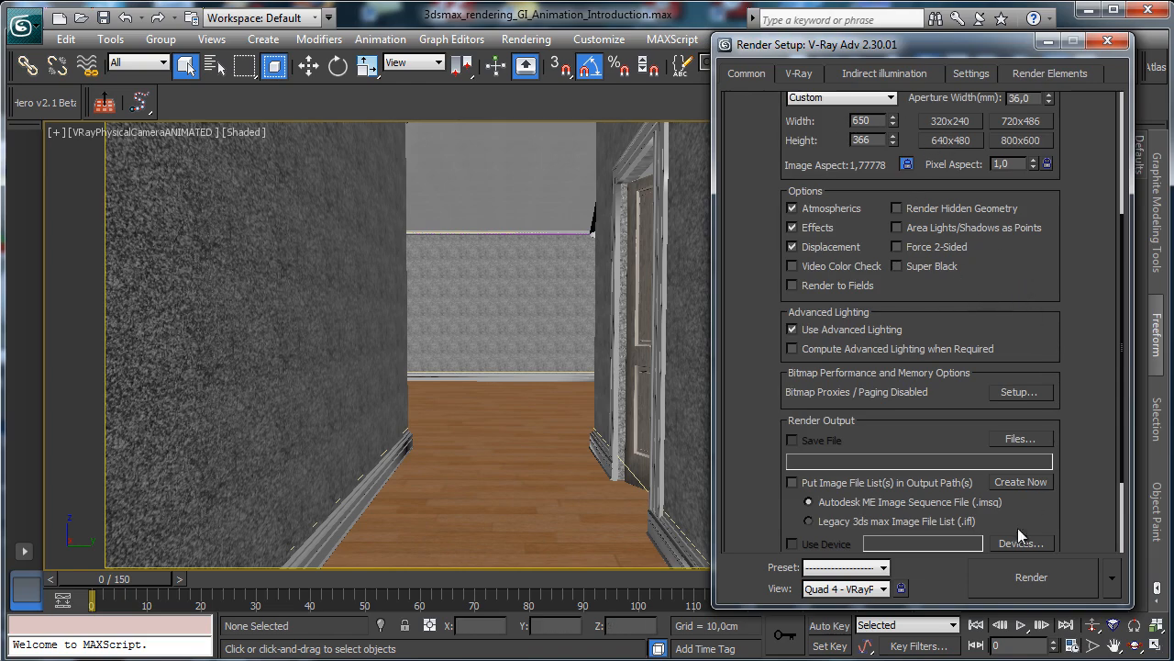
{"action": "left_click", "coordinate": [1013, 580]}
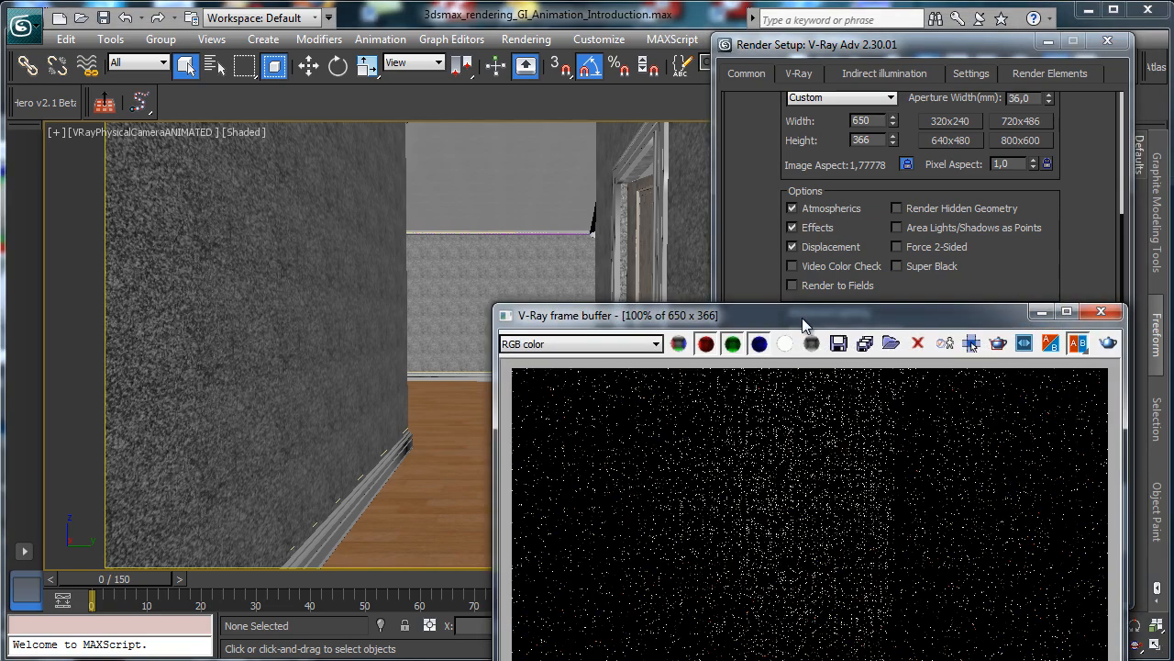
{"action": "left_click_drag", "start_coordinate": [802, 317], "coordinate": [391, 104]}
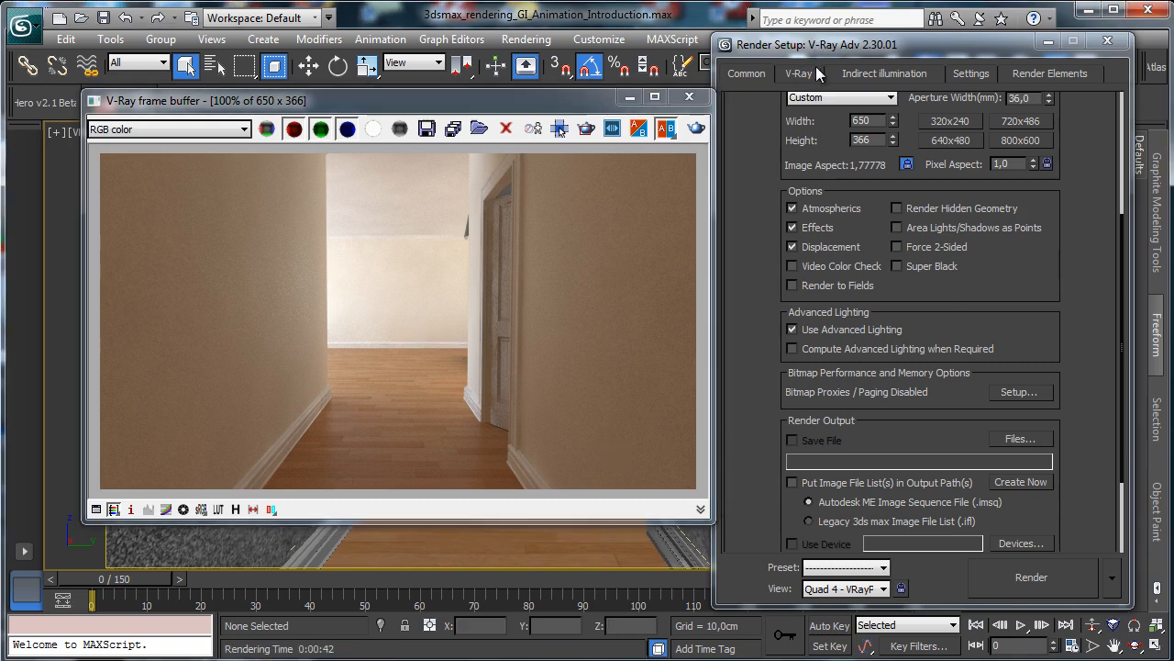
- Turn off the irradiance map's detail enhancement and review the irradiance map and light cache modes and GI engines
{"action": "left_click", "coordinate": [811, 73]}
{"action": "left_click", "coordinate": [872, 75]}
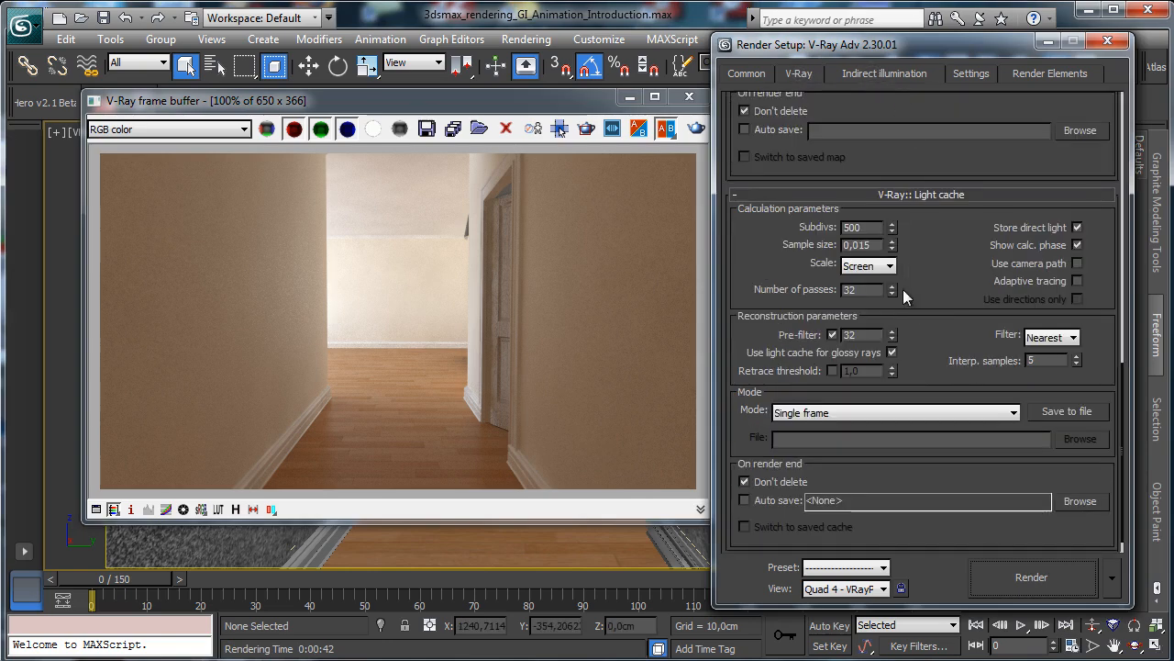
{"action": "scroll", "coordinate": [937, 323], "scroll_direction": "down", "scroll_amount": 1}
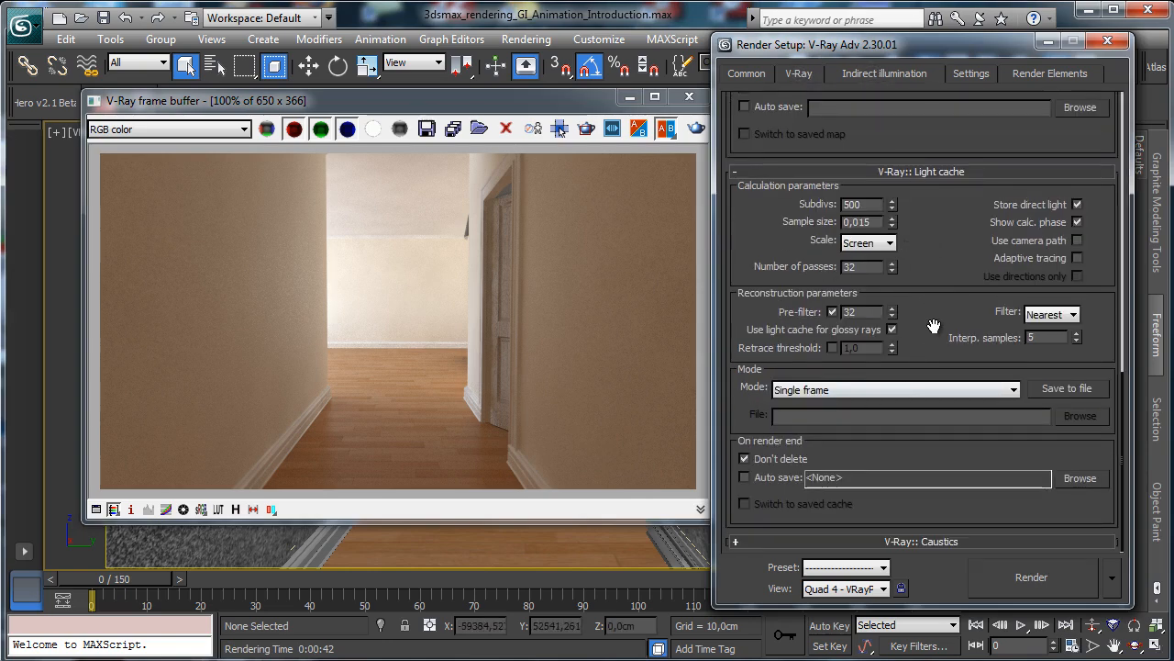
{"action": "scroll", "coordinate": [872, 407], "scroll_direction": "up", "scroll_amount": 6}
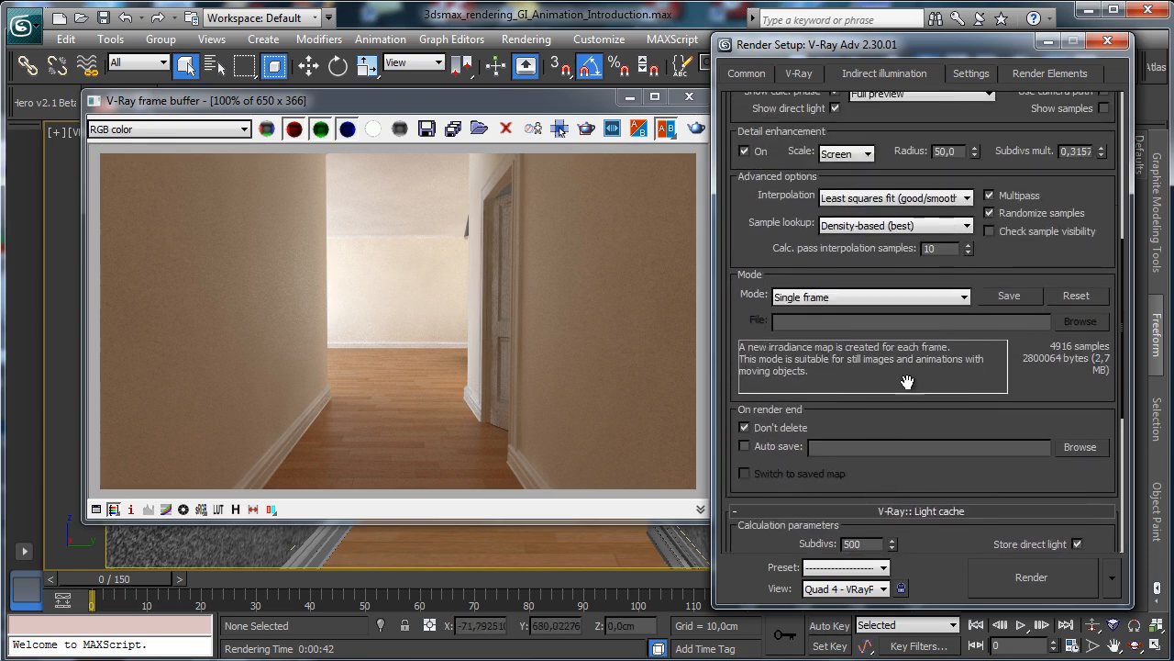
{"action": "scroll", "coordinate": [773, 221], "scroll_direction": "up", "scroll_amount": 1}
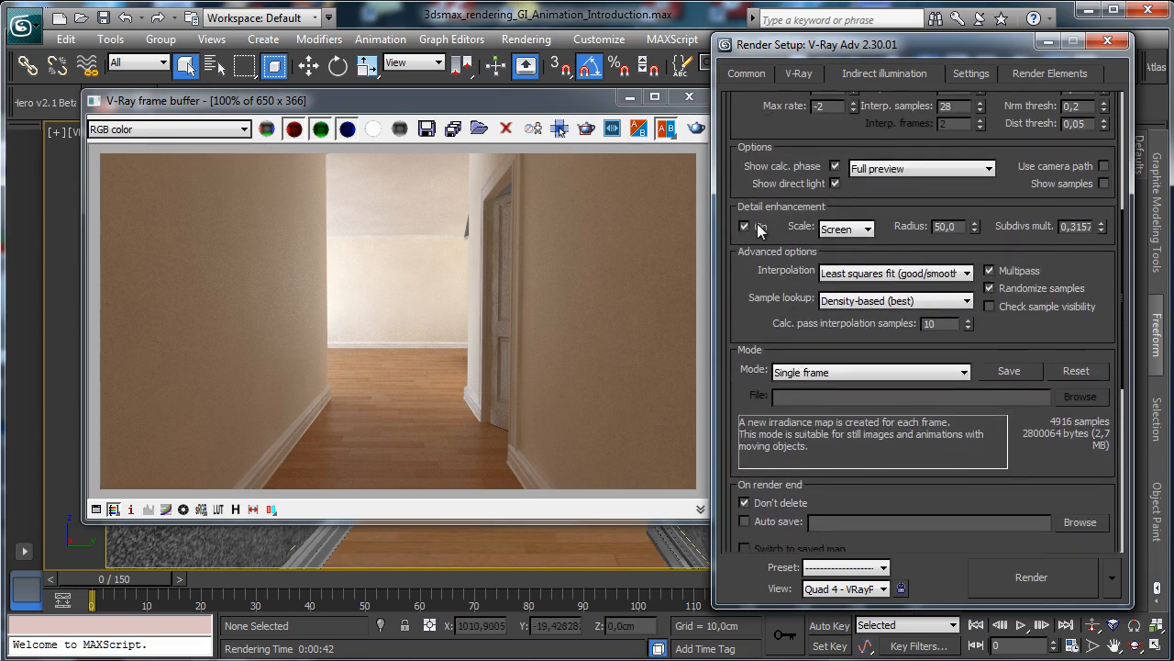
{"action": "left_click", "coordinate": [758, 230]}
{"action": "scroll", "coordinate": [883, 206], "scroll_direction": "up", "scroll_amount": 3}
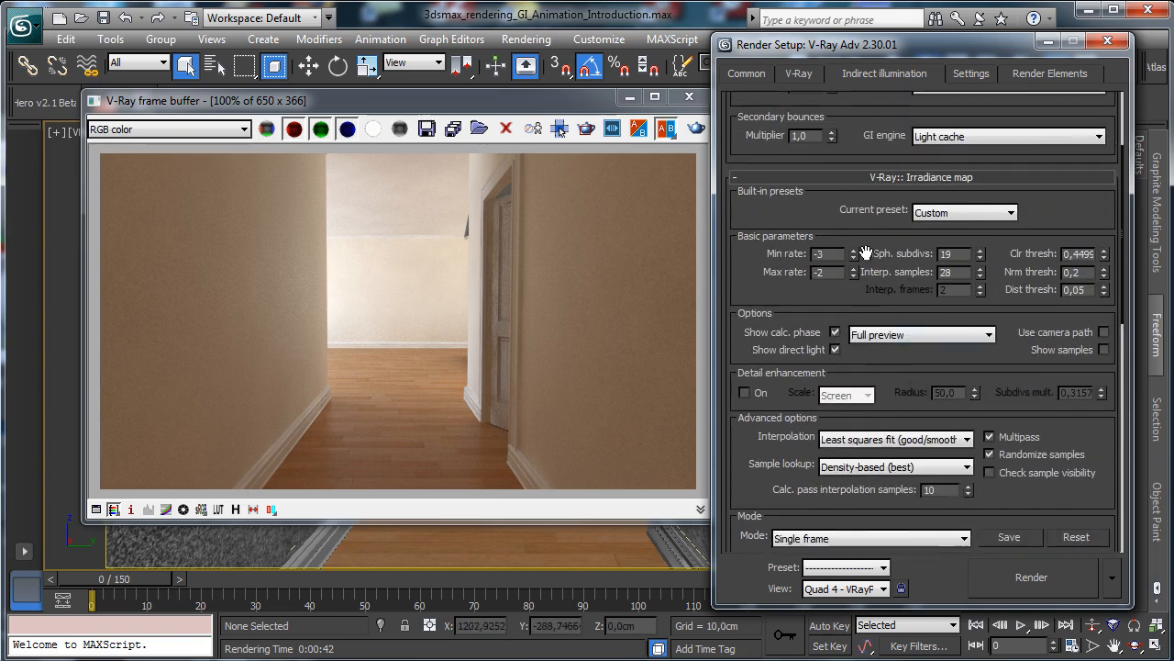
{"action": "scroll", "coordinate": [781, 294], "scroll_direction": "down", "scroll_amount": 3}
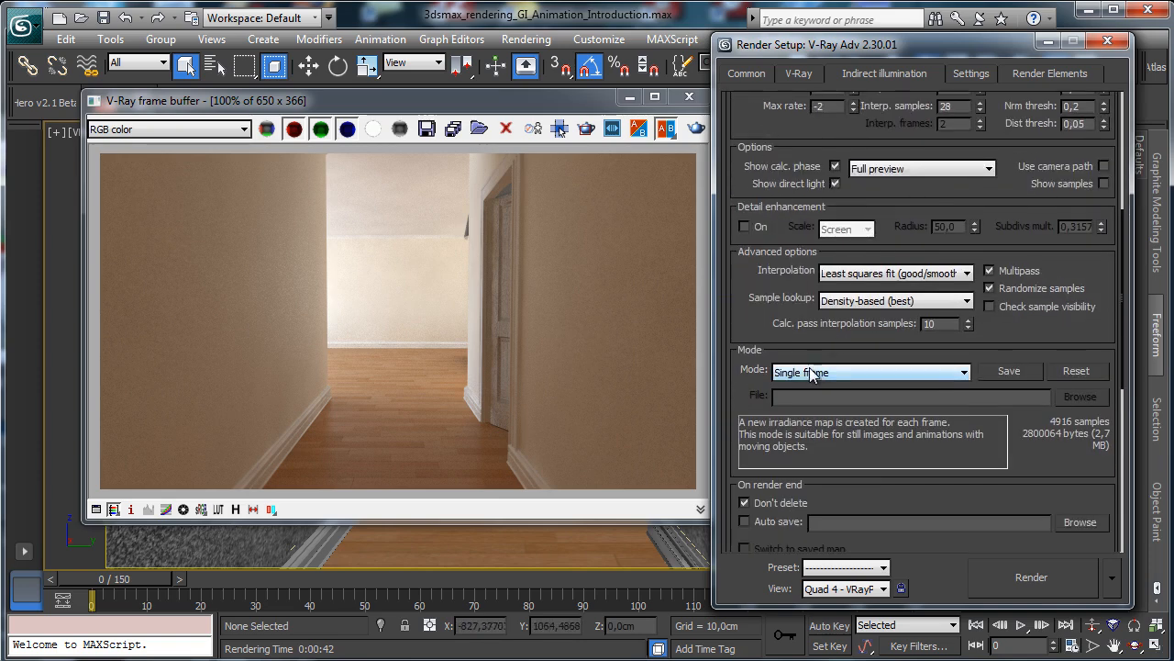
{"action": "scroll", "coordinate": [765, 328], "scroll_direction": "down", "scroll_amount": 6}
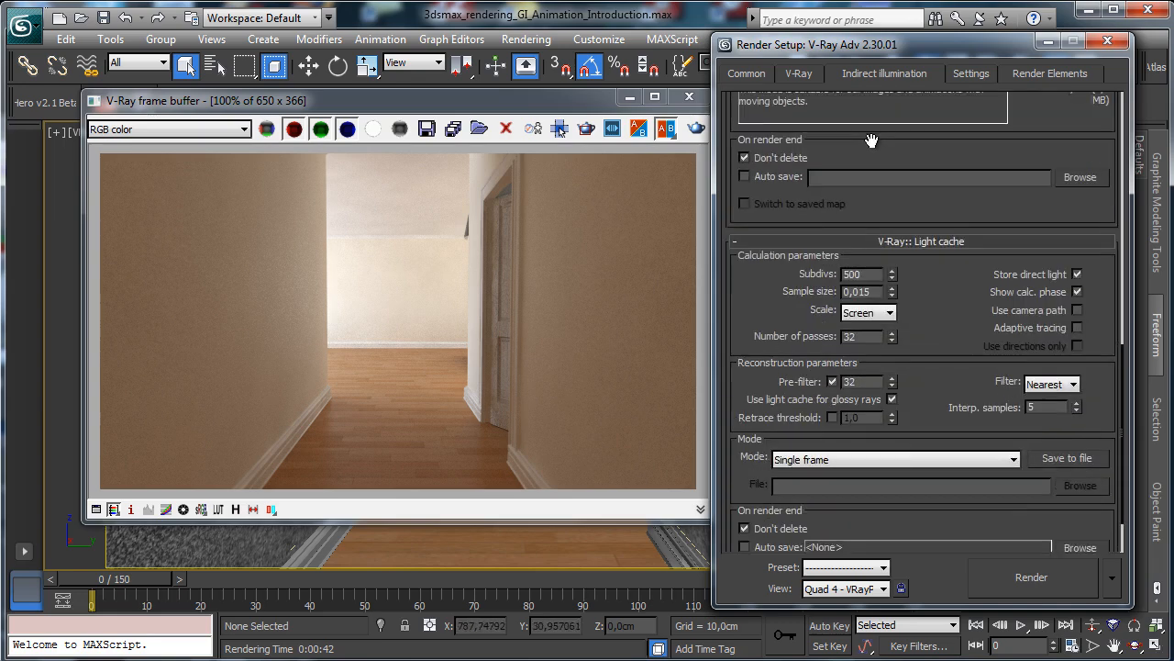
{"action": "scroll", "coordinate": [927, 184], "scroll_direction": "up", "scroll_amount": 6}
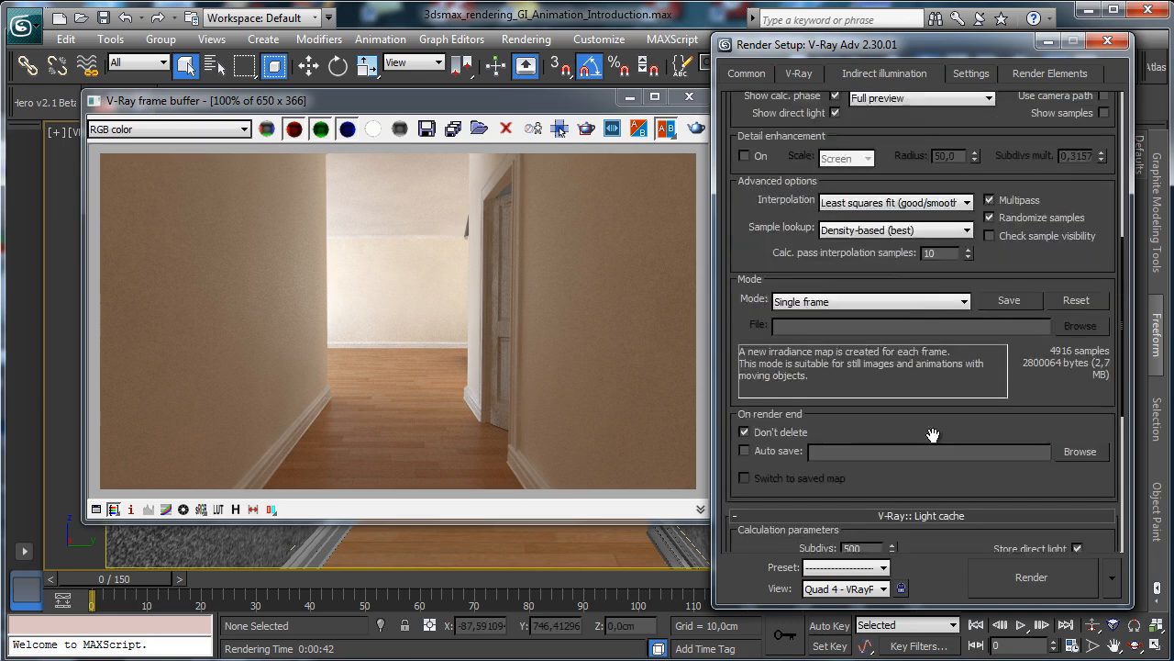
{"action": "scroll", "coordinate": [843, 108], "scroll_direction": "up", "scroll_amount": 5}
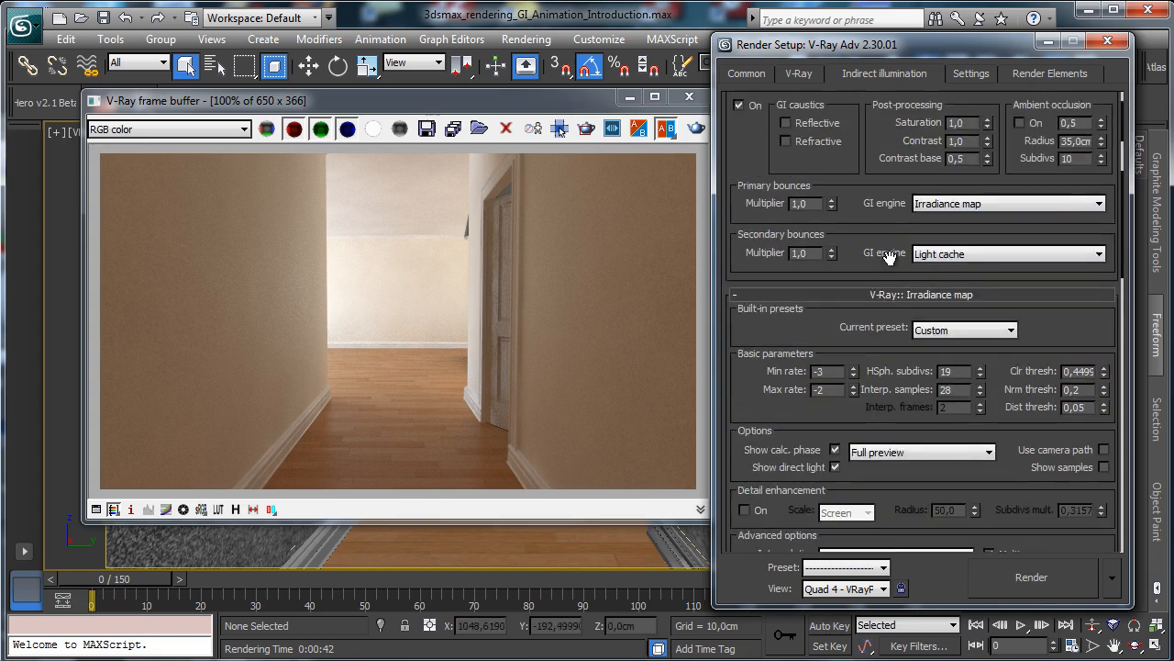
- Set the output size to 450 x 253 pixels and save the scene
{"action": "left_click", "coordinate": [971, 73]}
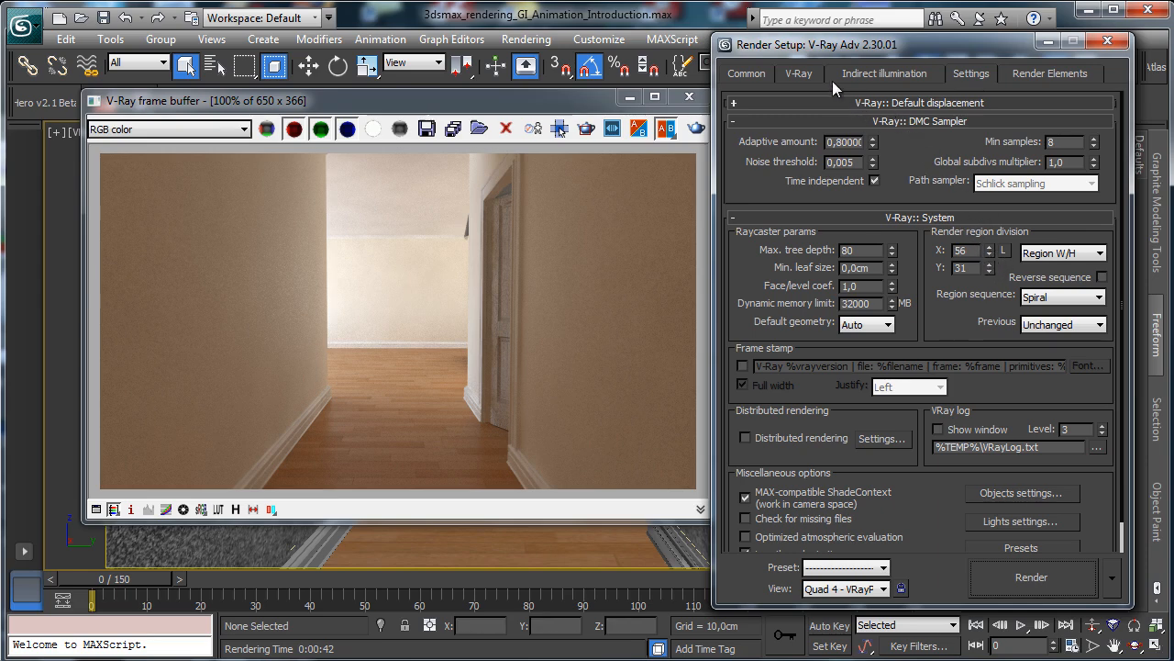
{"action": "left_click", "coordinate": [800, 74]}
{"action": "left_click", "coordinate": [745, 73]}
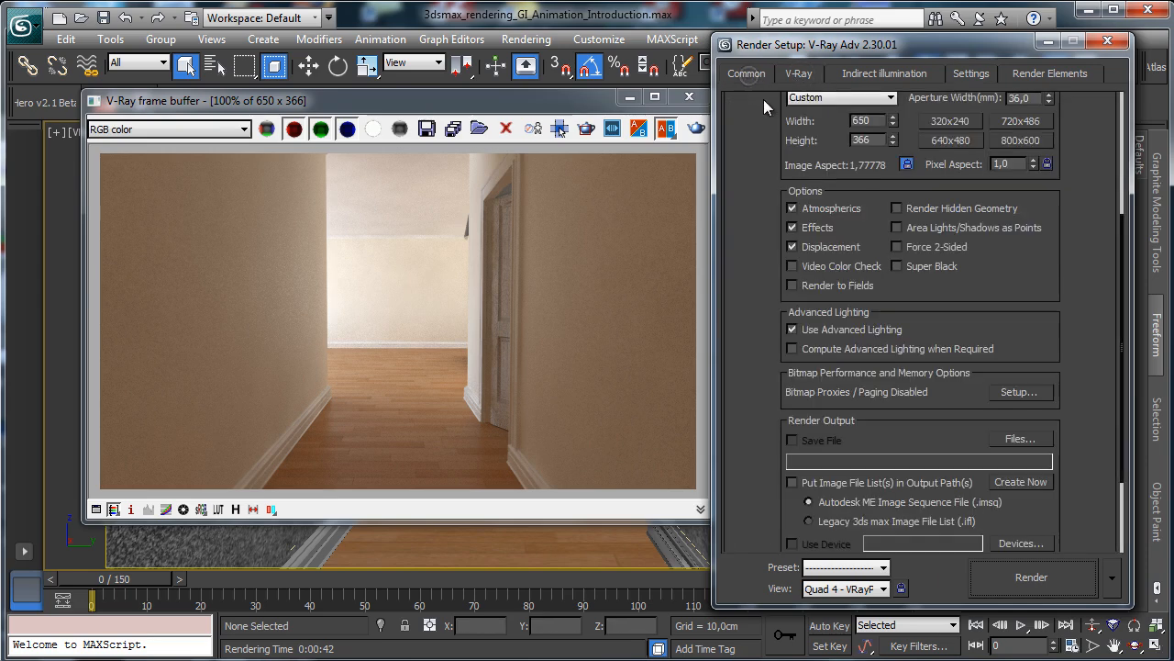
{"action": "double_click", "coordinate": [867, 121]}
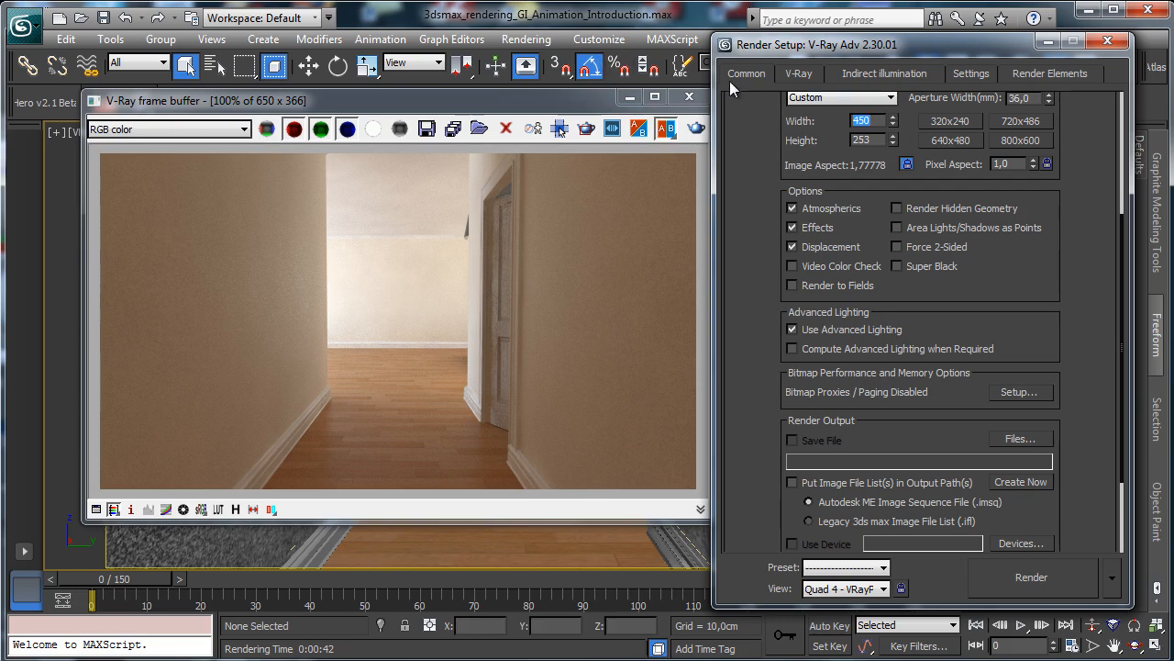
{"action": "left_click_drag", "start_coordinate": [778, 136], "coordinate": [778, 346]}
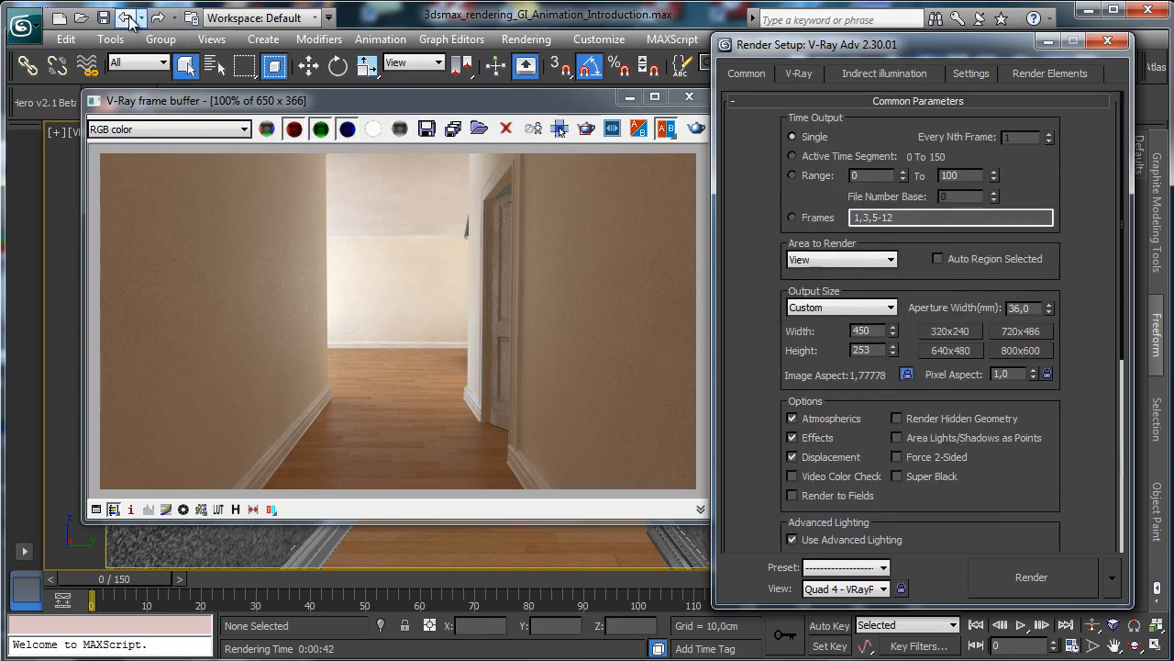
{"action": "left_click", "coordinate": [104, 17]}
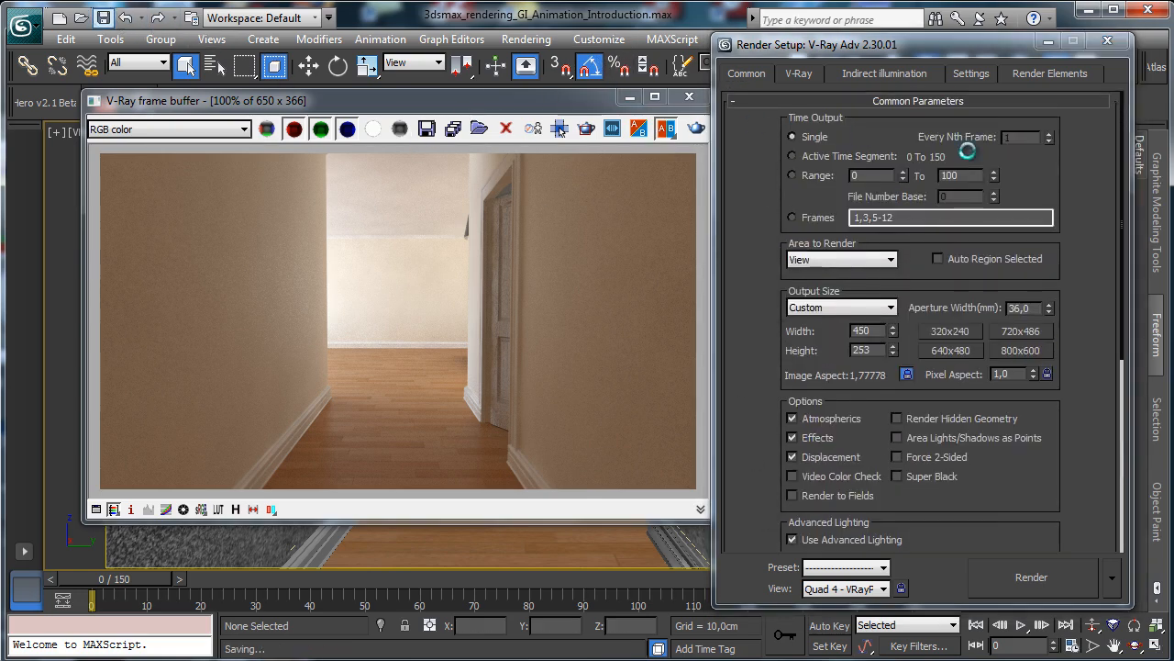
- Set the time output to the range 0 to 100 and save the rendered frames as GI_Animation.jpg with JPEG quality 100
{"action": "left_click", "coordinate": [816, 176]}
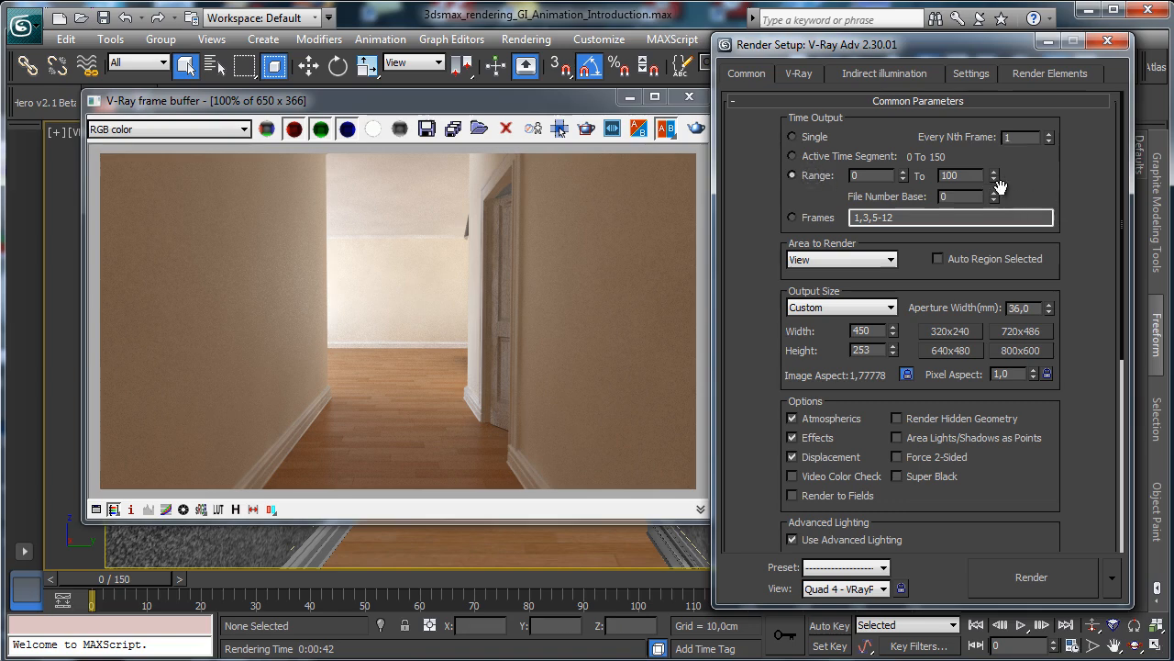
{"action": "scroll", "coordinate": [1036, 463], "scroll_direction": "down", "scroll_amount": 5}
{"action": "scroll", "coordinate": [1101, 440], "scroll_direction": "up", "scroll_amount": 3}
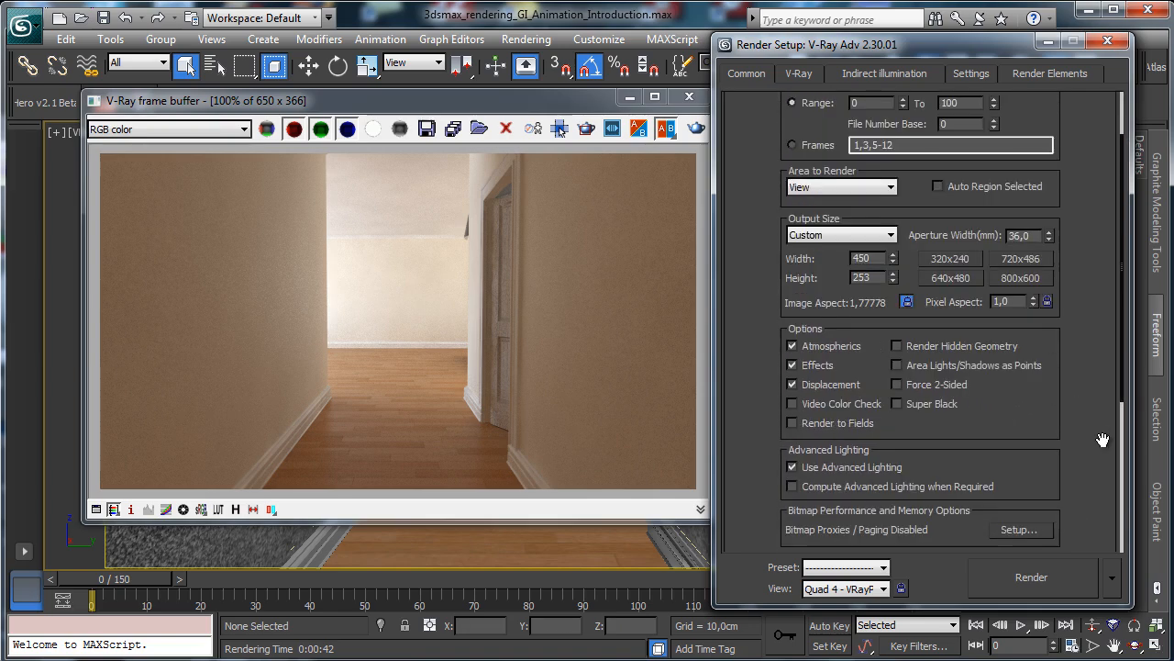
{"action": "scroll", "coordinate": [1102, 439], "scroll_direction": "down", "scroll_amount": 5}
{"action": "scroll", "coordinate": [1041, 324], "scroll_direction": "up", "scroll_amount": 1}
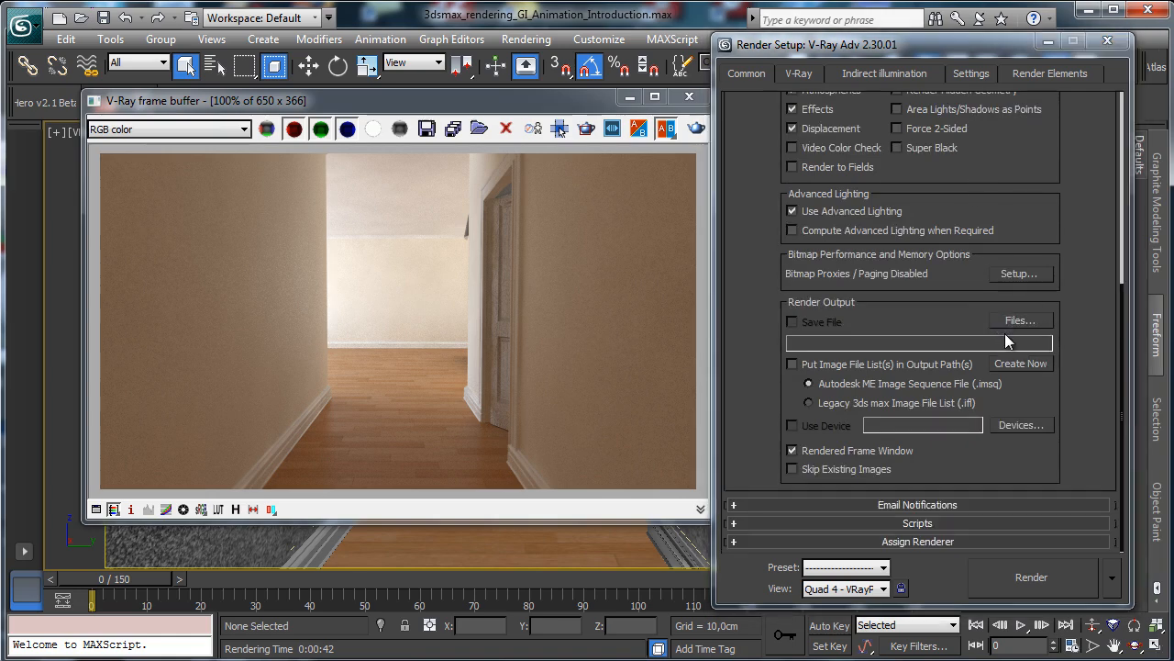
{"action": "left_click", "coordinate": [1018, 320]}
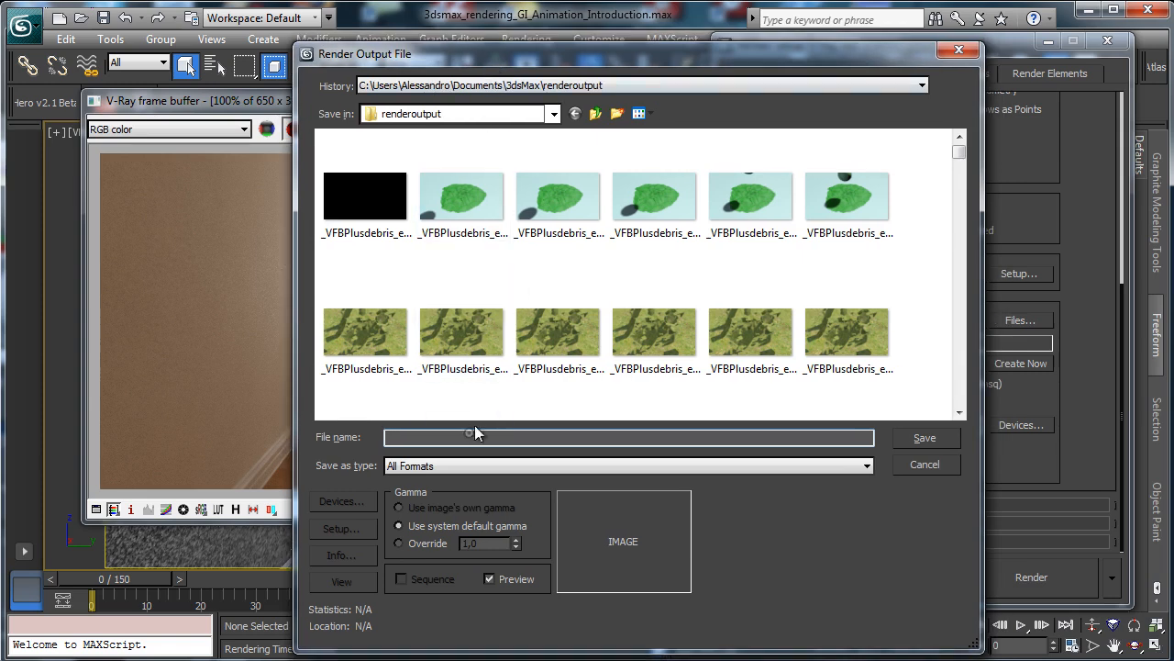
{"action": "type", "text": "GI_Animation.jpg"}
{"action": "key", "text": "Return"}
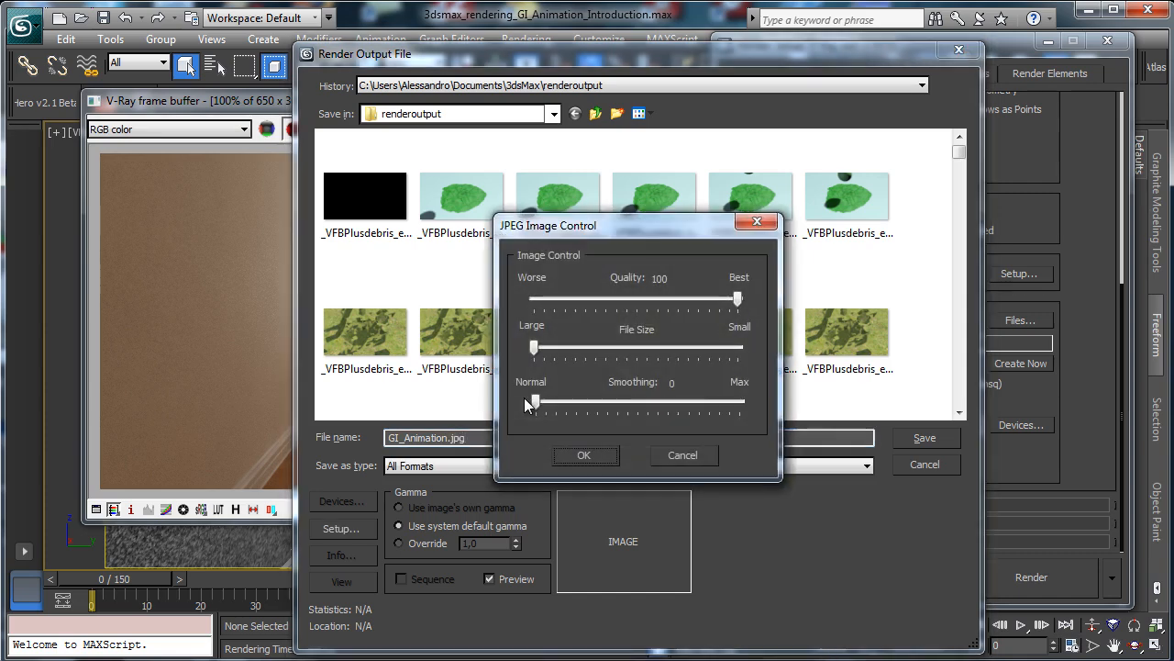
{"action": "left_click", "coordinate": [598, 448]}
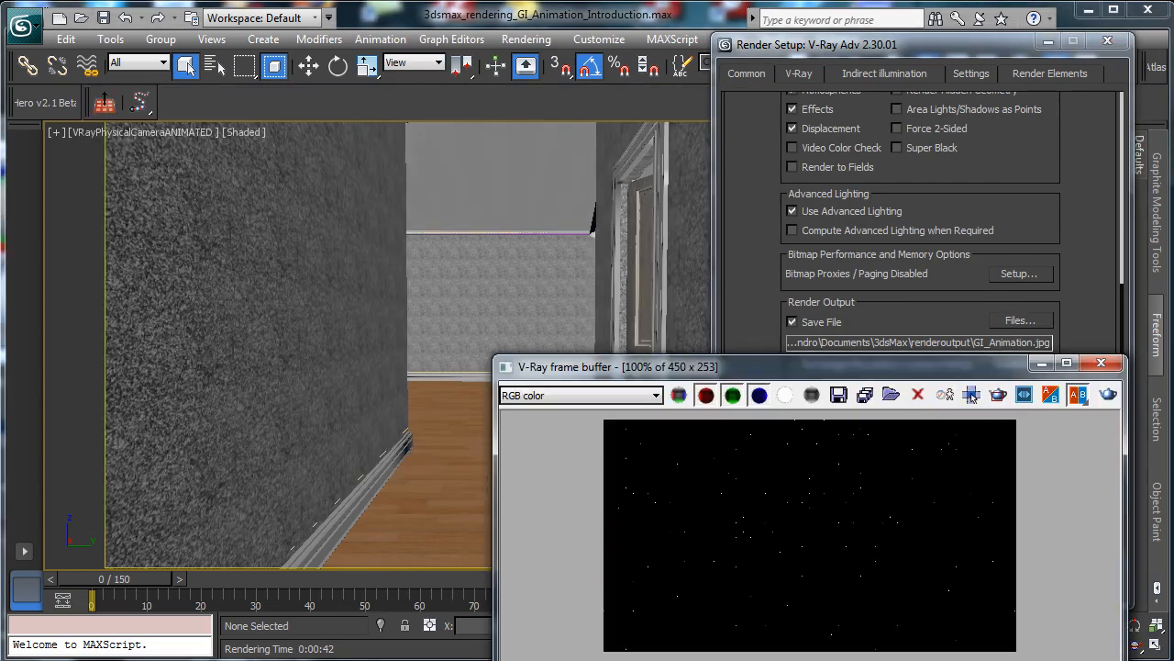
- Render the frame range and move the rendering progress and frame buffer windows apart
{"action": "left_click_drag", "start_coordinate": [479, 63], "coordinate": [144, 72]}
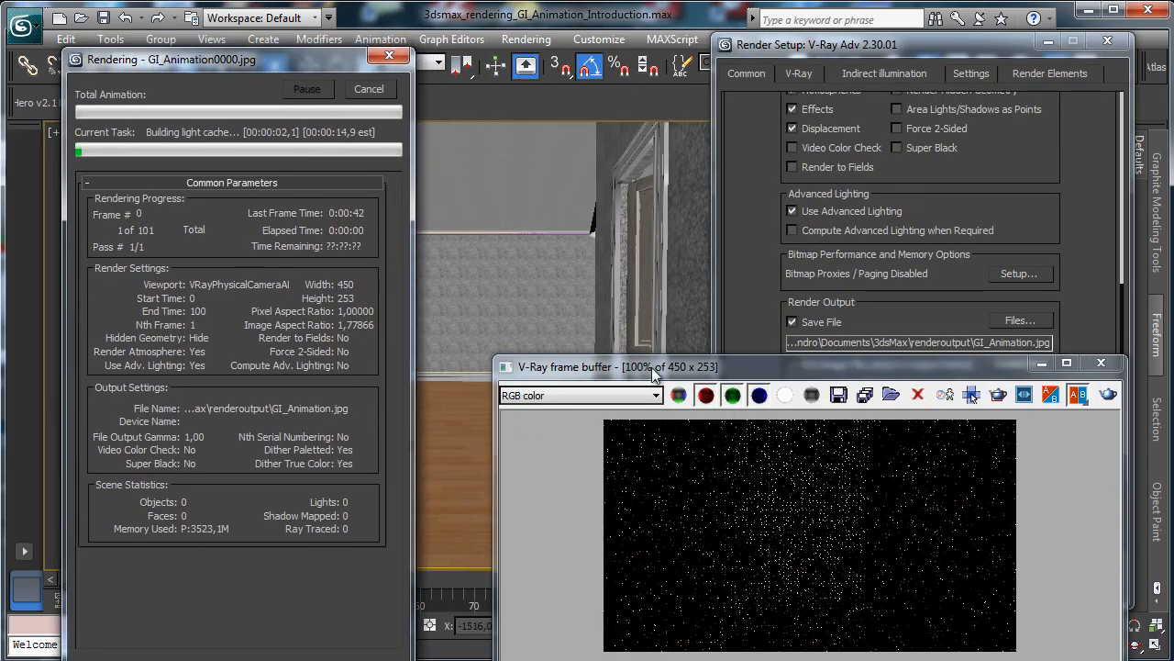
{"action": "left_click_drag", "start_coordinate": [642, 376], "coordinate": [600, 199]}
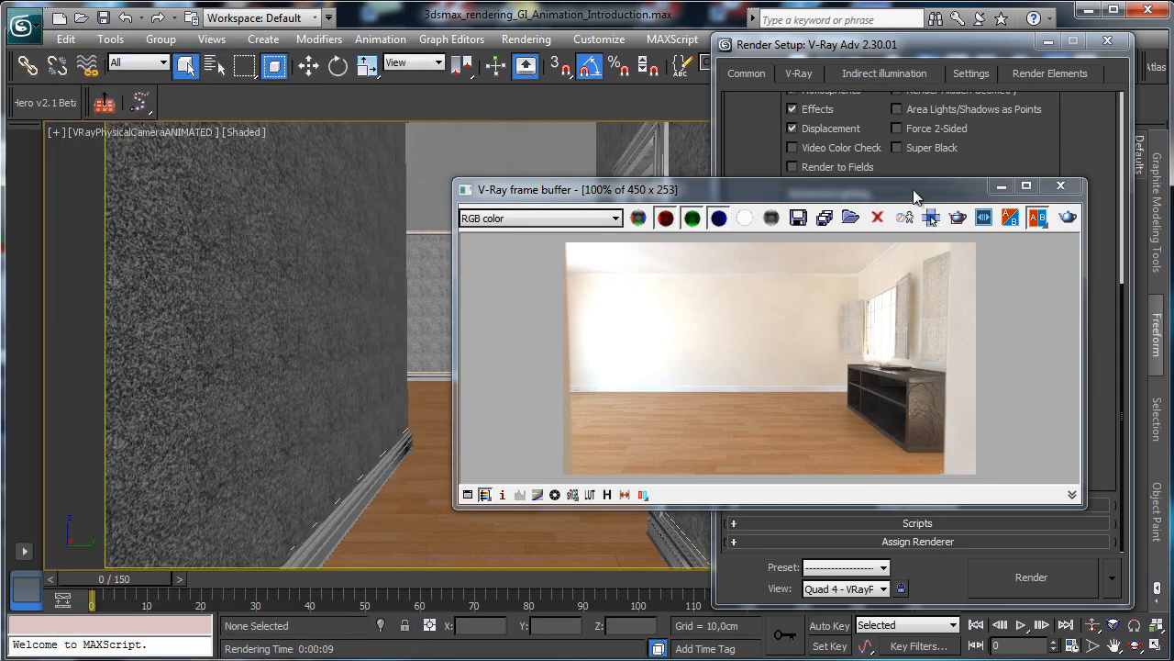
- Load the rendered GI_Animation JPEG sequence into channel A of the RAM Player, with 49 frames at 450 x 253
{"action": "left_click", "coordinate": [526, 39]}
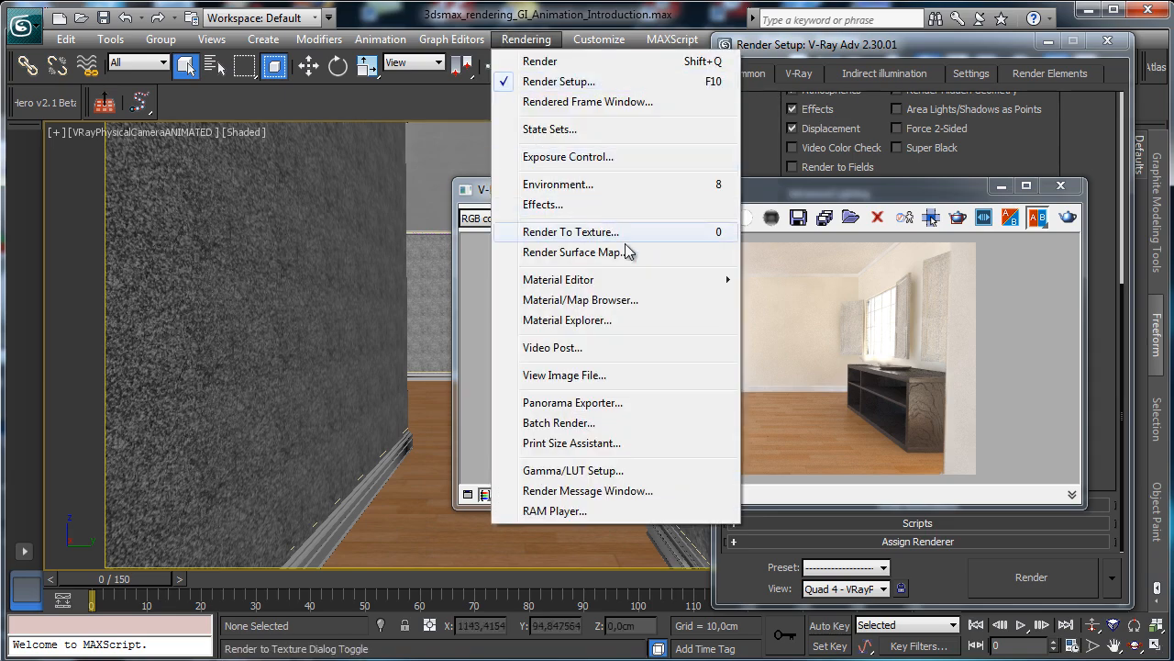
{"action": "left_click", "coordinate": [578, 511]}
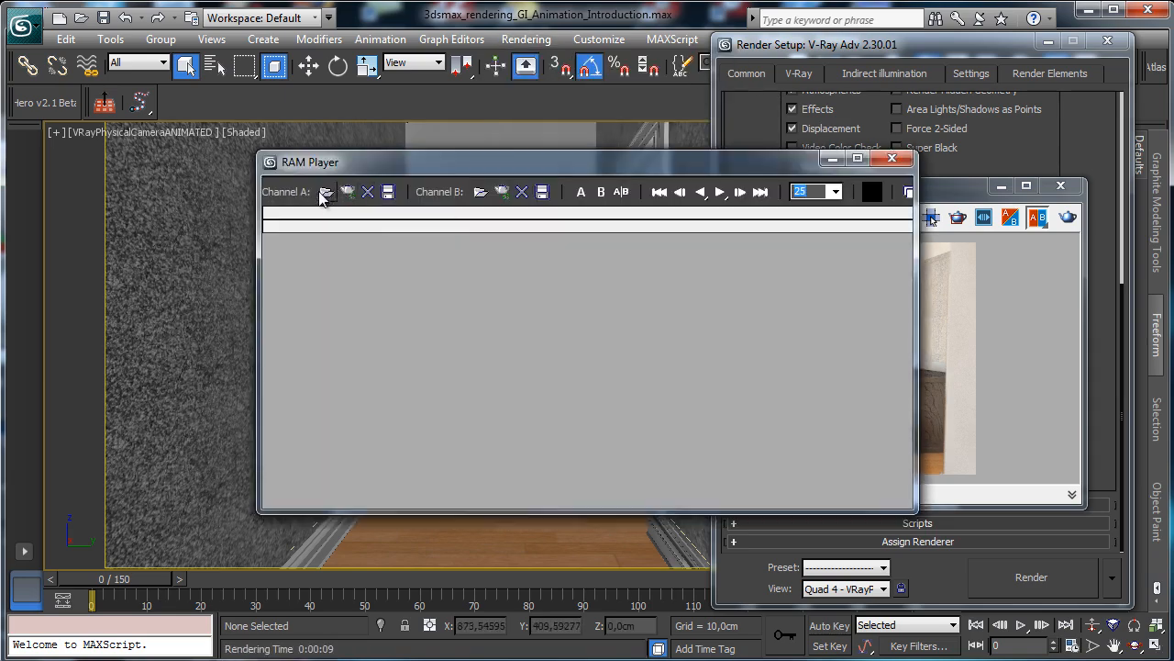
{"action": "left_click", "coordinate": [326, 194]}
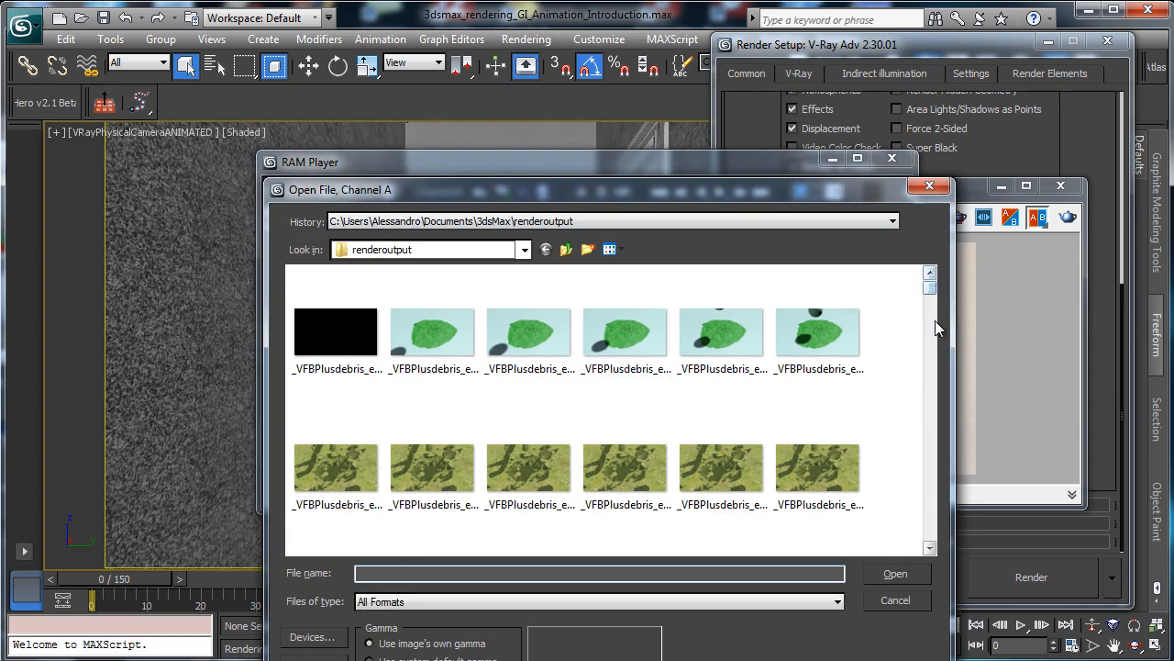
{"action": "left_click_drag", "start_coordinate": [936, 328], "coordinate": [928, 456]}
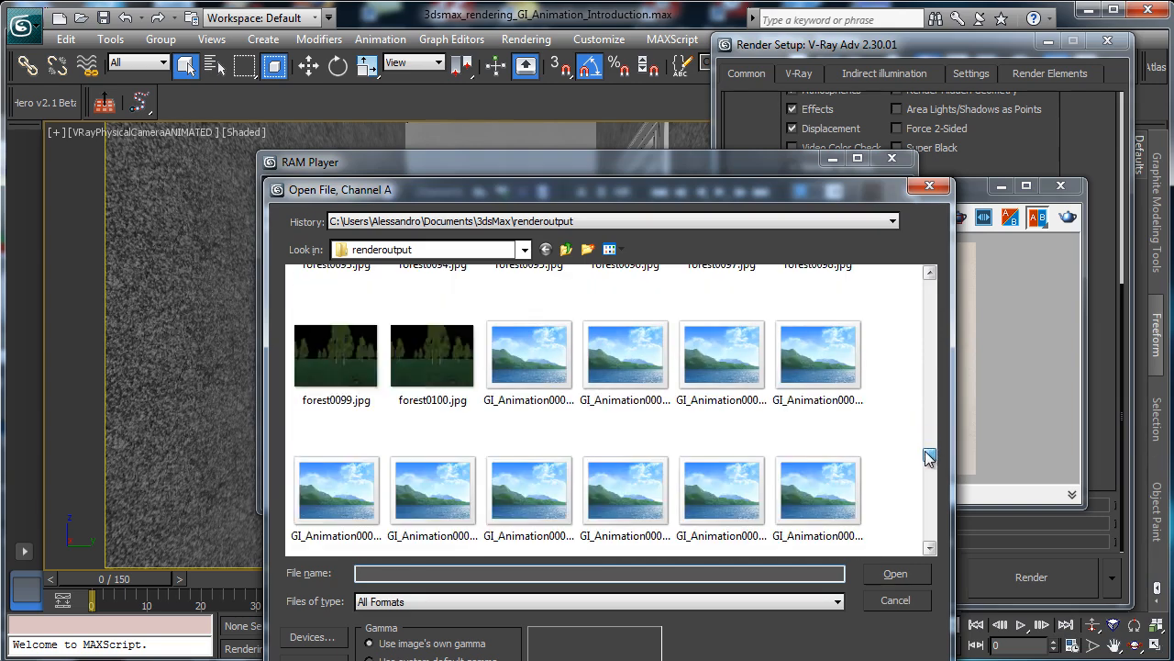
{"action": "left_click", "coordinate": [624, 362]}
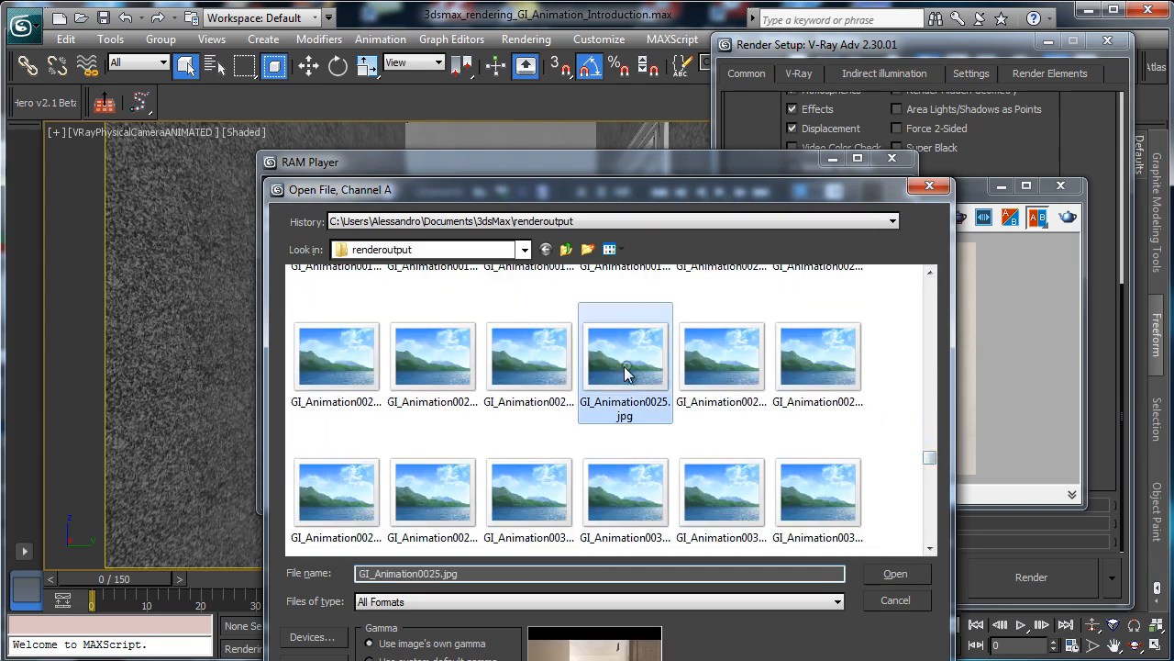
{"action": "left_click", "coordinate": [903, 574]}
{"action": "left_click", "coordinate": [675, 562]}
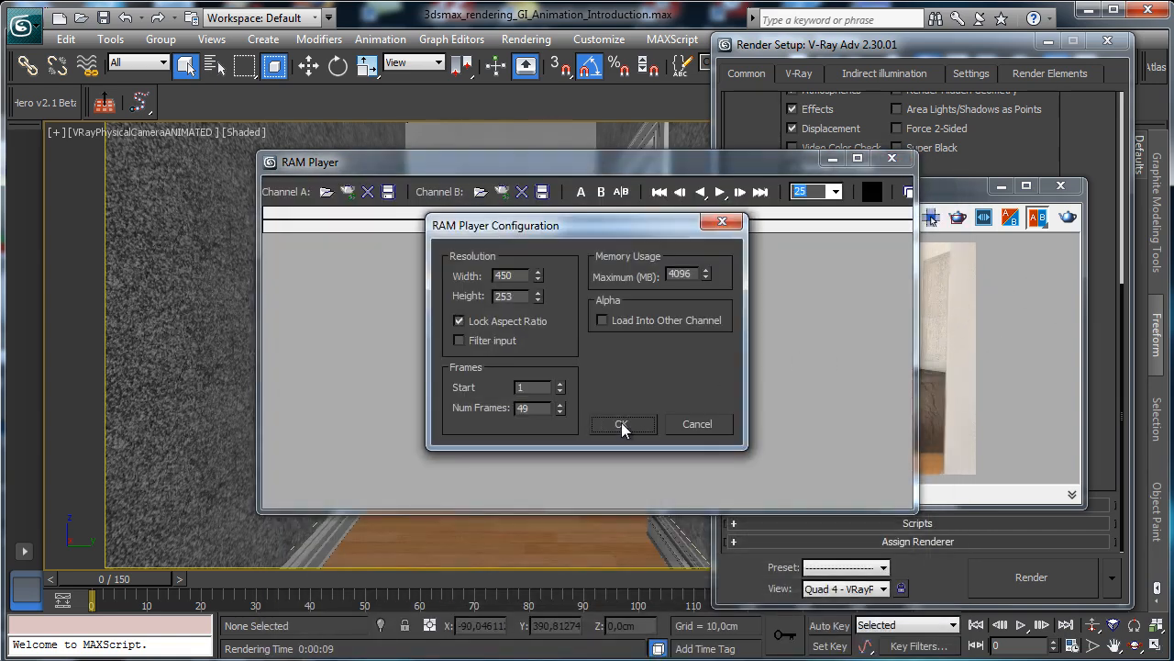
{"action": "left_click", "coordinate": [621, 425]}
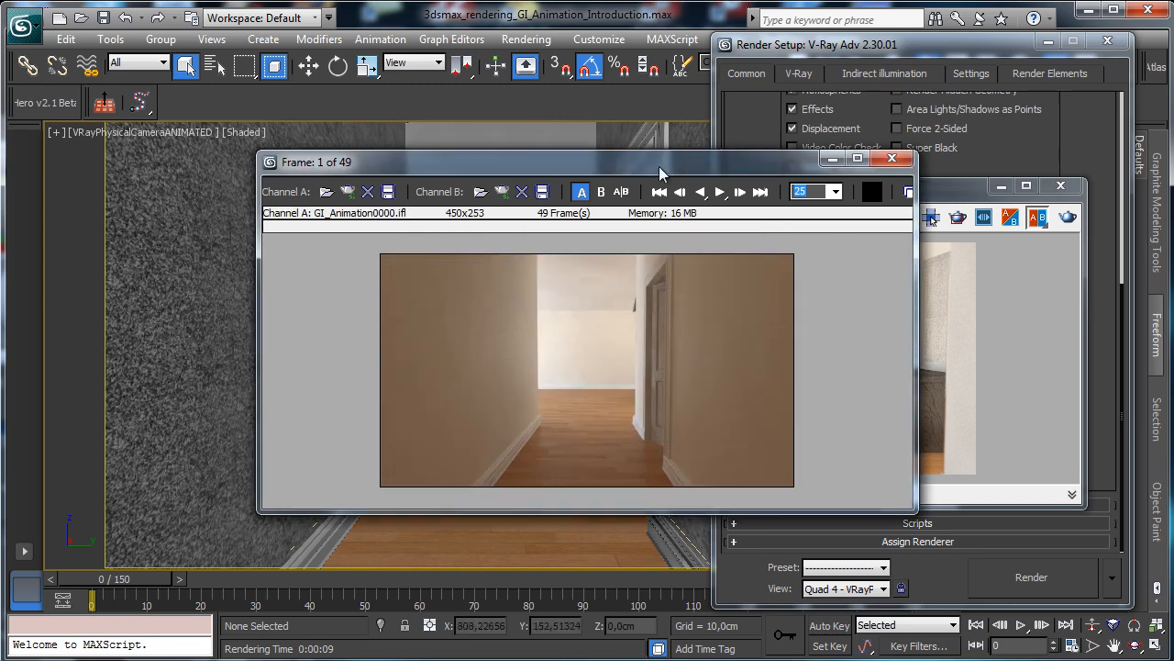
{"action": "left_click_drag", "start_coordinate": [659, 166], "coordinate": [585, 163]}
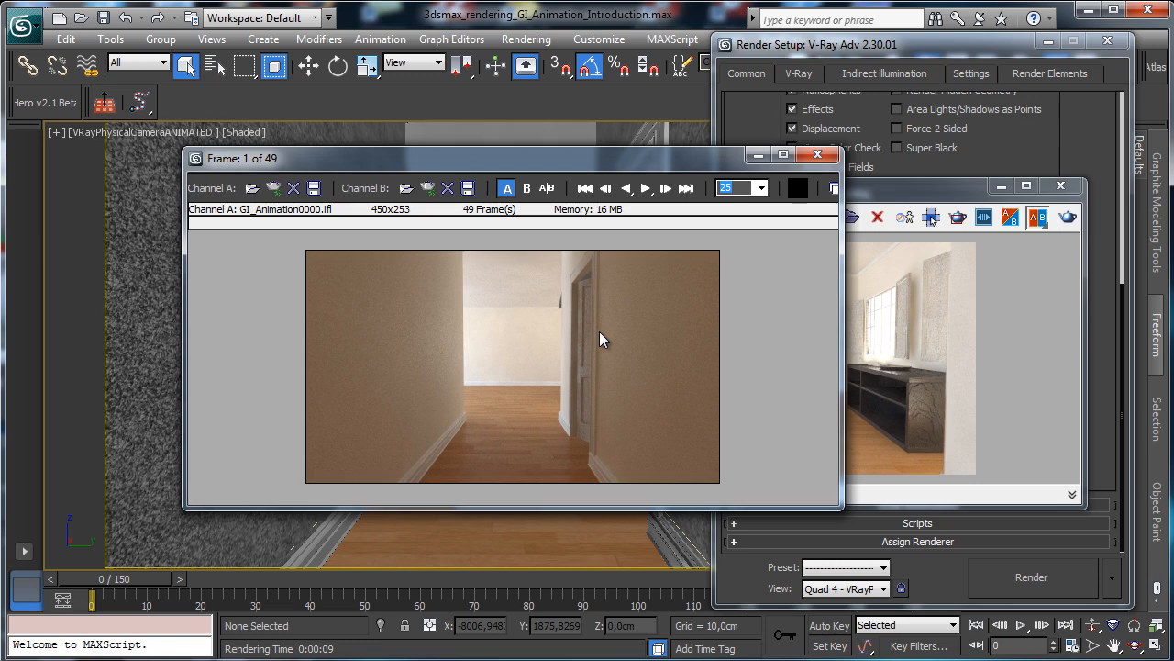
- Play back the loaded GI_Animation sequence, exit the RAM Player and move the V-Ray frame buffer clear of the render settings
{"action": "left_click", "coordinate": [646, 189]}
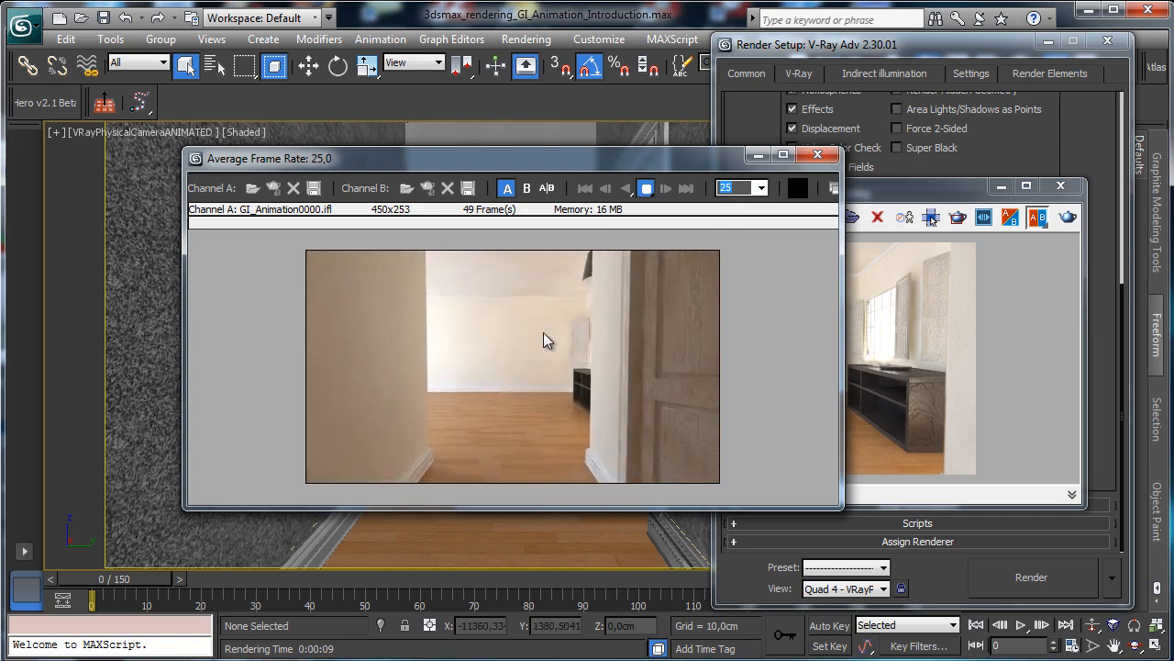
{"action": "left_click", "coordinate": [645, 188]}
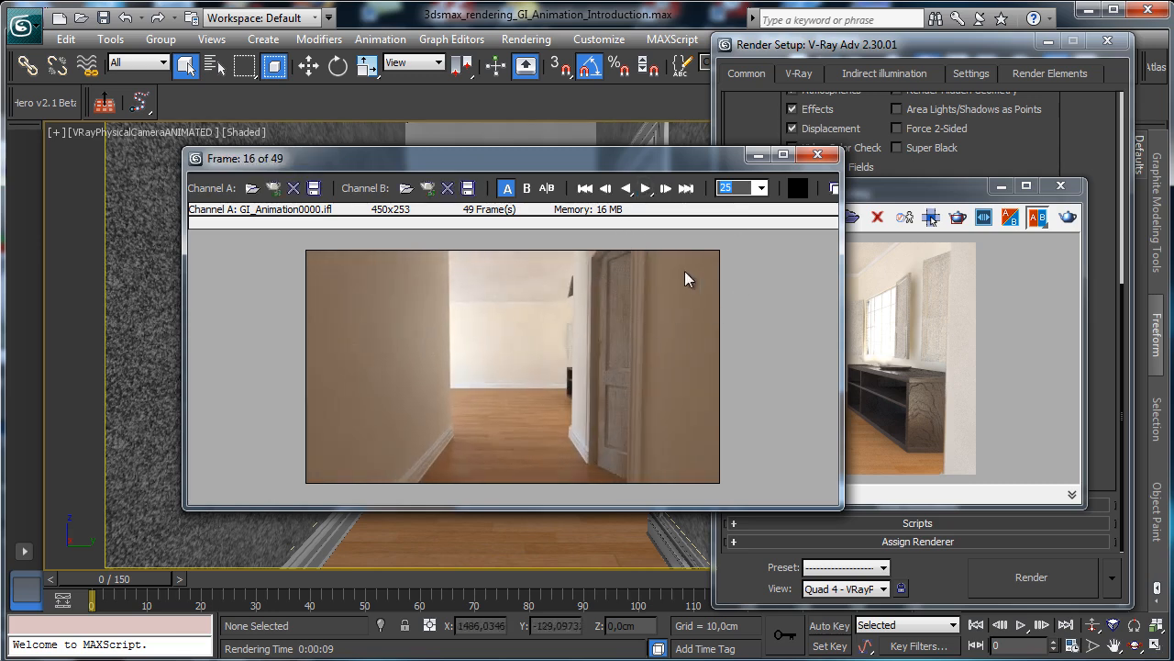
{"action": "left_click", "coordinate": [818, 156]}
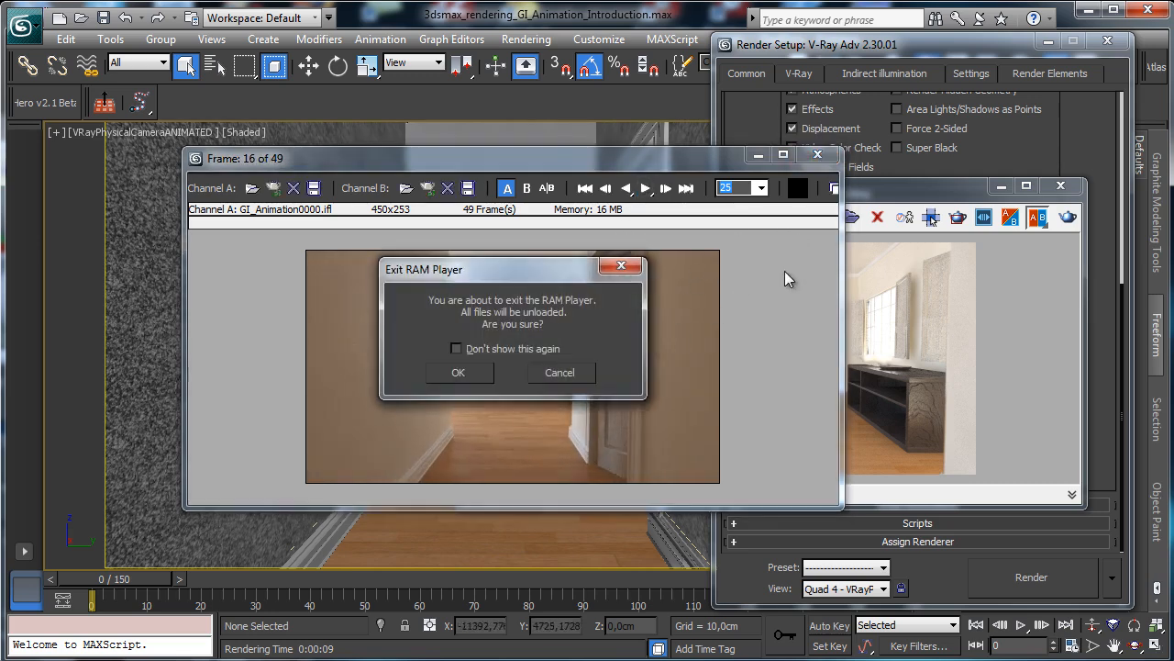
{"action": "left_click", "coordinate": [486, 371]}
{"action": "left_click_drag", "start_coordinate": [915, 200], "coordinate": [489, 211]}
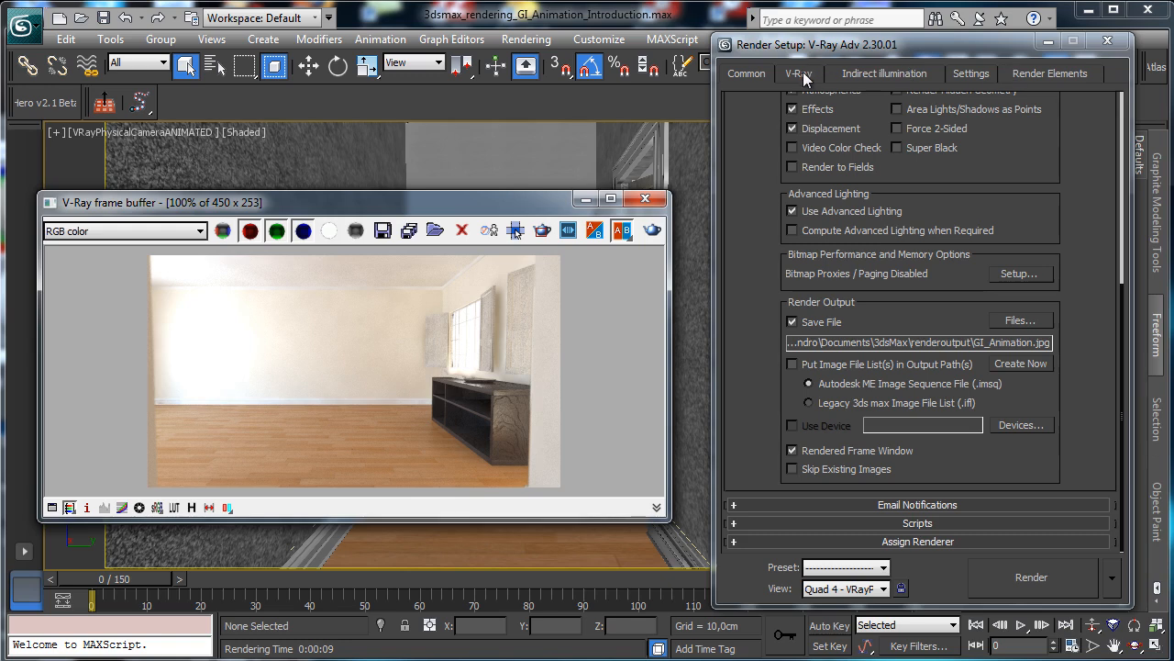
- Set the render's time output to Single
{"action": "left_click", "coordinate": [822, 322]}
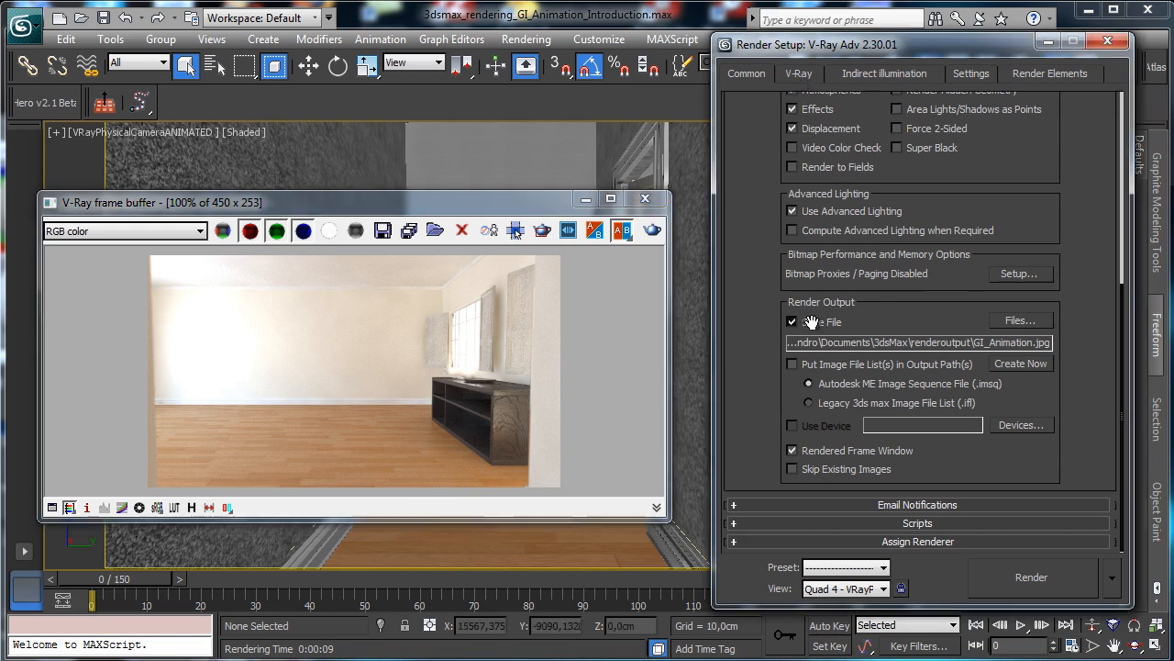
{"action": "scroll", "coordinate": [1006, 198], "scroll_direction": "up", "scroll_amount": 5}
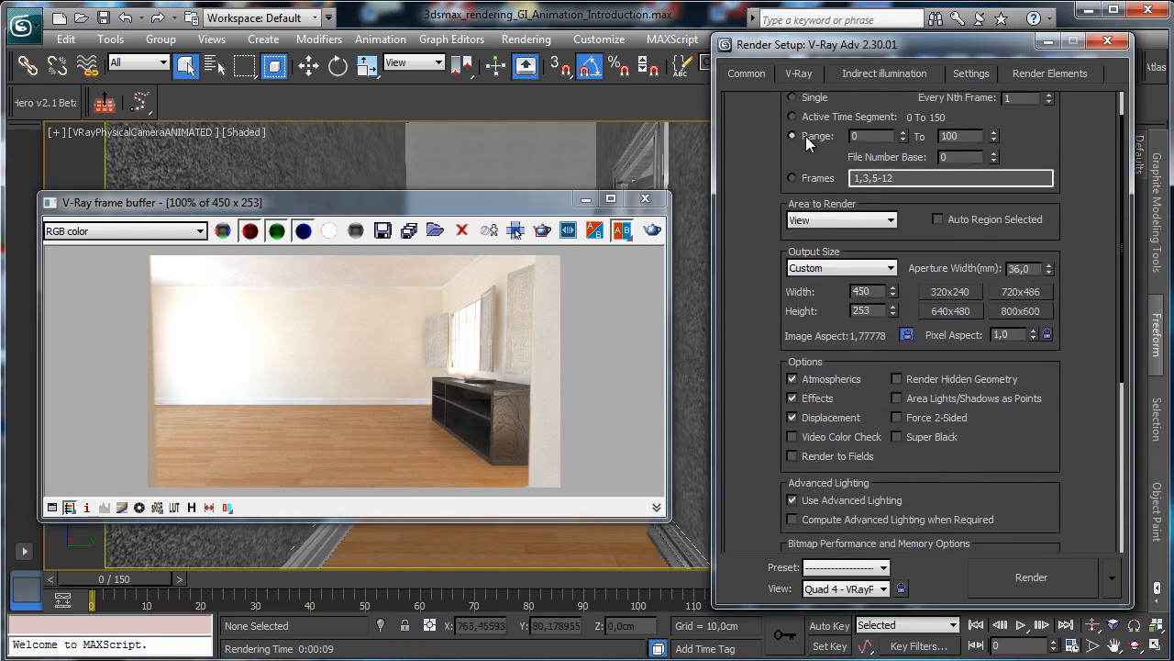
{"action": "scroll", "coordinate": [806, 142], "scroll_direction": "up", "scroll_amount": 1}
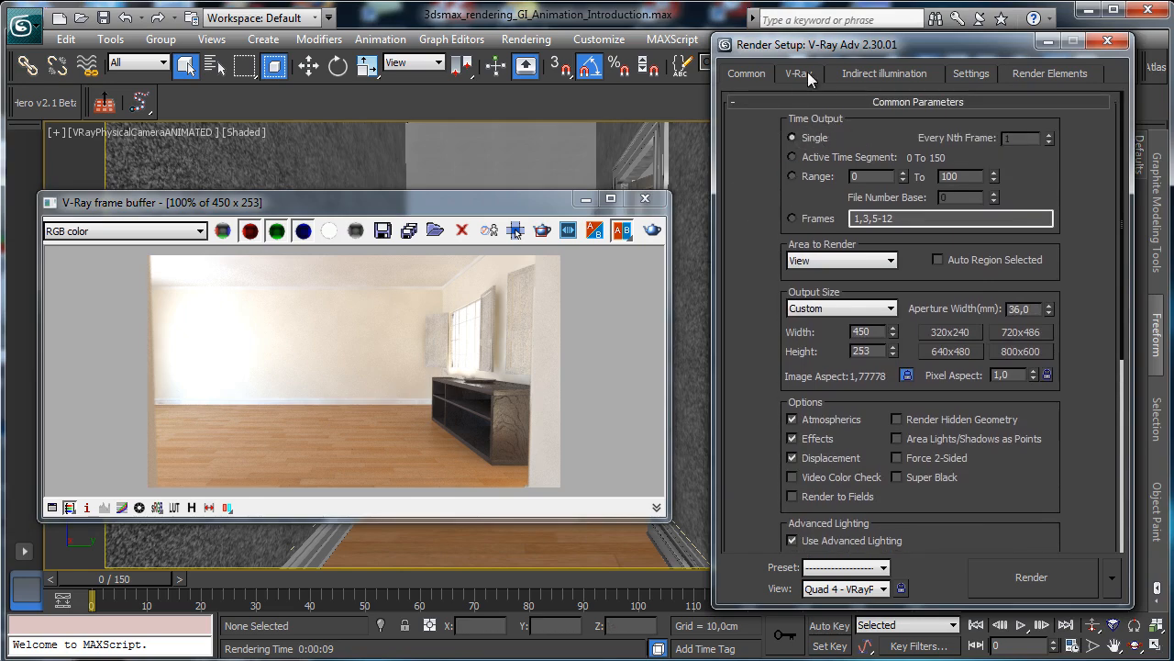
- Set the GI engine for secondary bounces to Brute force, with Irradiance map kept for primary bounces
{"action": "left_click", "coordinate": [861, 75]}
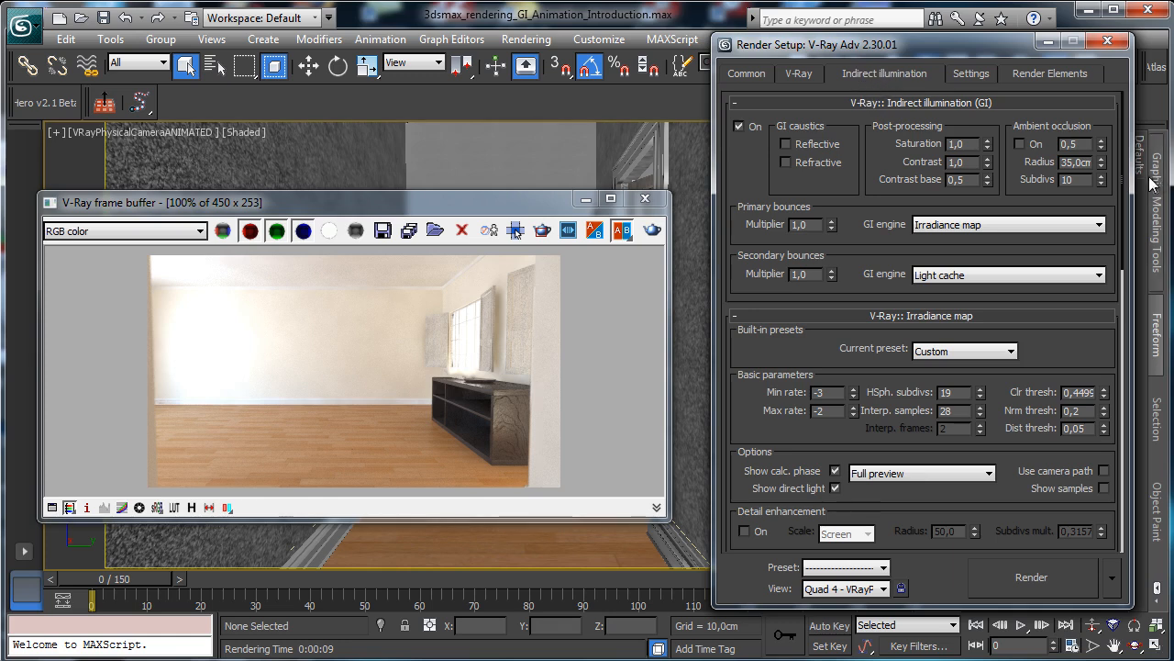
{"action": "left_click_drag", "start_coordinate": [1060, 353], "coordinate": [1050, 216]}
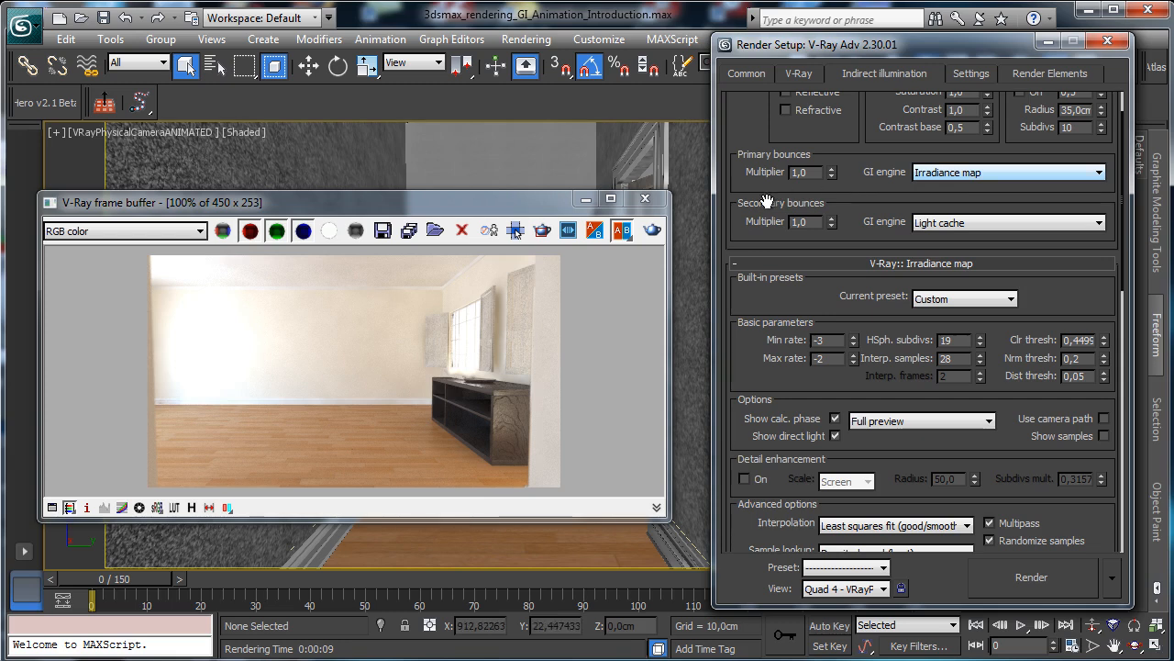
{"action": "left_click", "coordinate": [969, 227]}
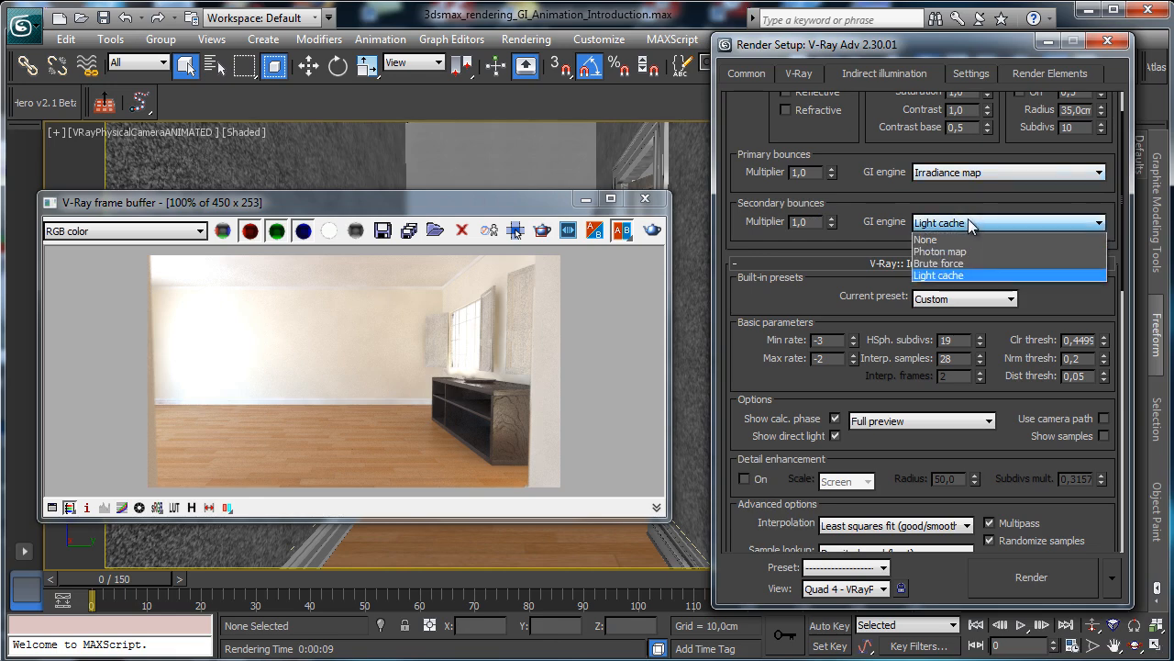
{"action": "left_click", "coordinate": [970, 226]}
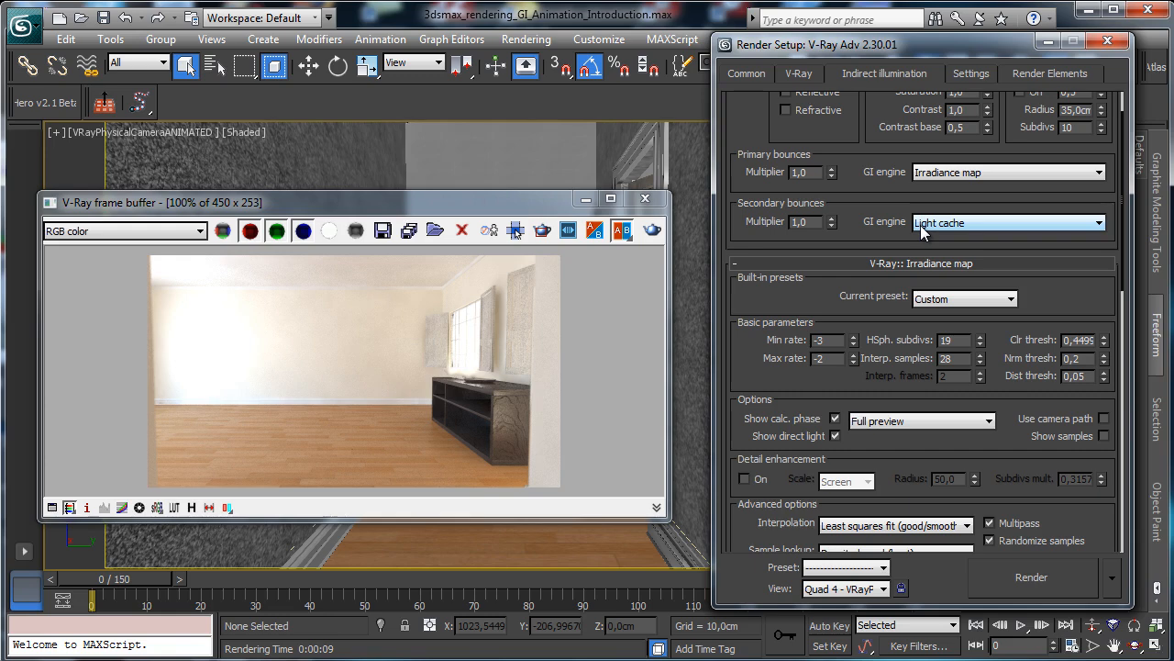
{"action": "left_click", "coordinate": [920, 225]}
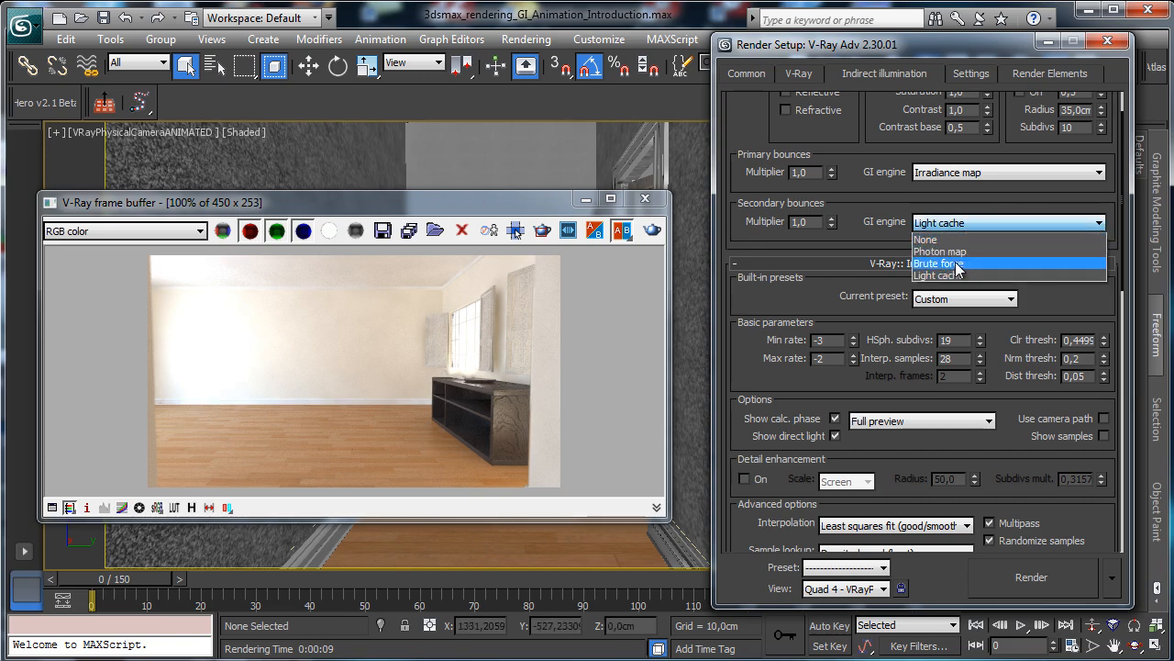
{"action": "left_click", "coordinate": [956, 263]}
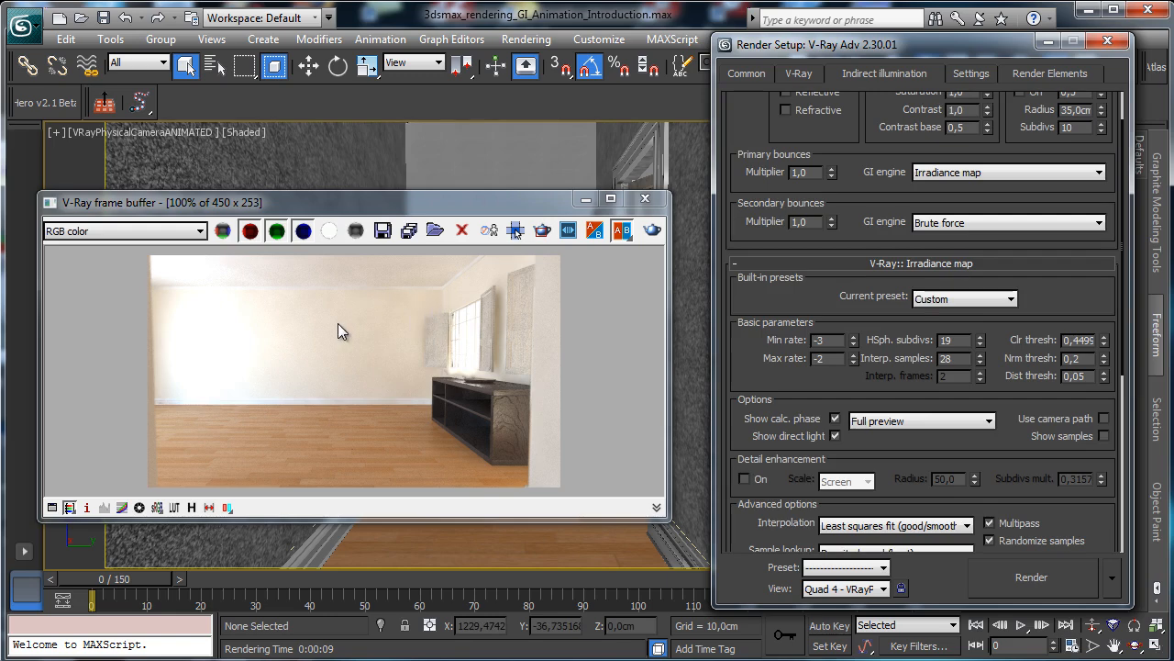
- Expand the Brute force GI settings to examine its subdivs and secondary bounces
{"action": "left_click", "coordinate": [962, 222]}
{"action": "left_click", "coordinate": [964, 221]}
{"action": "scroll", "coordinate": [1046, 294], "scroll_direction": "down", "scroll_amount": 5}
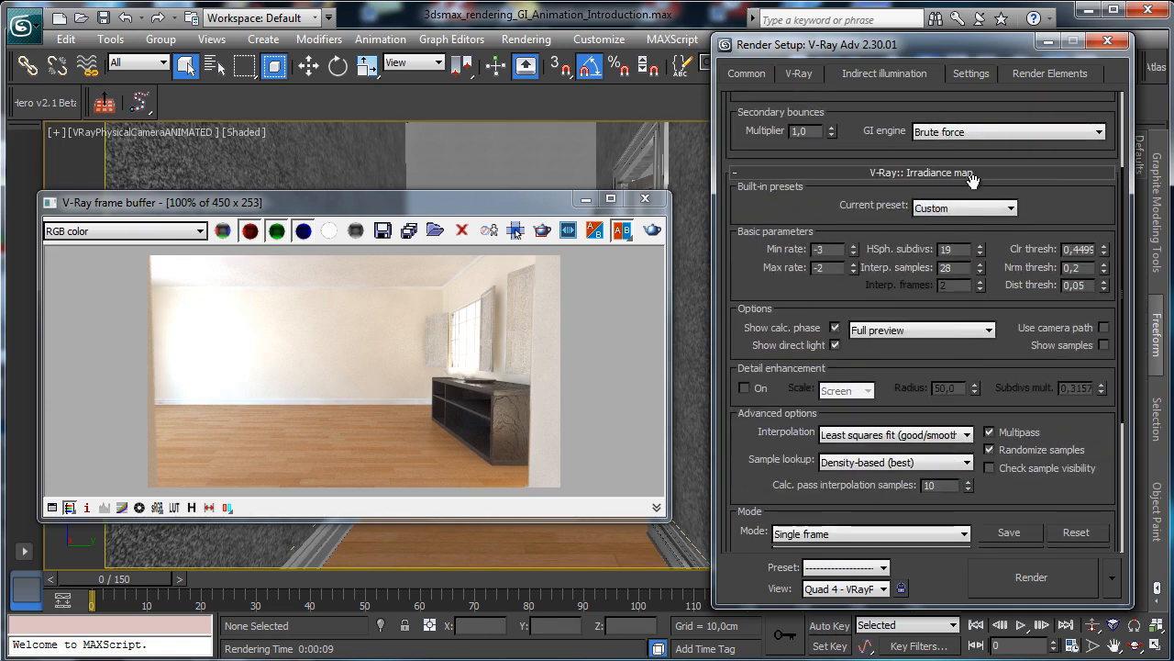
{"action": "scroll", "coordinate": [1010, 373], "scroll_direction": "down", "scroll_amount": 3}
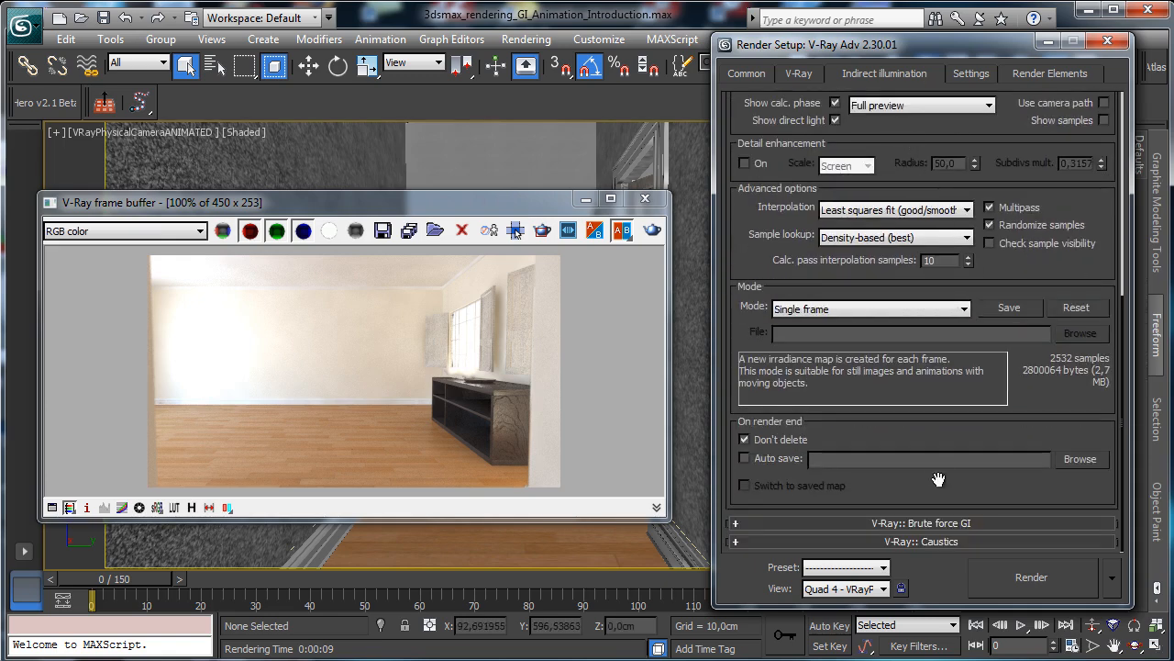
{"action": "left_click", "coordinate": [922, 523]}
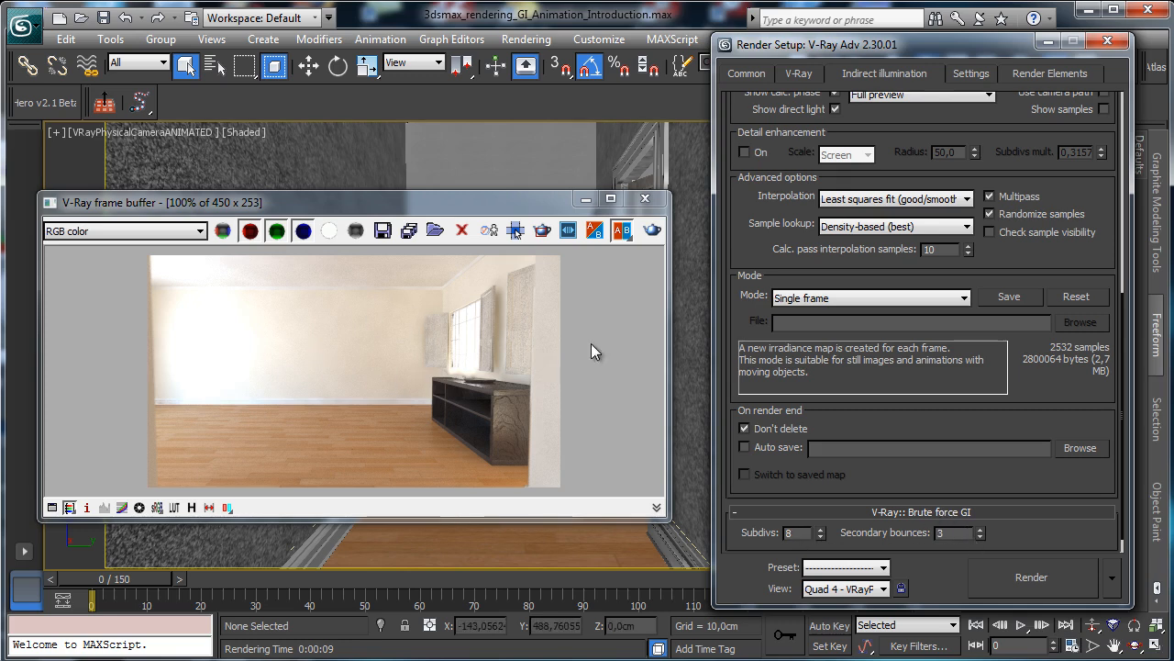
- Switch the secondary bounces GI engine back to Light cache
{"action": "left_click_drag", "start_coordinate": [998, 180], "coordinate": [990, 513]}
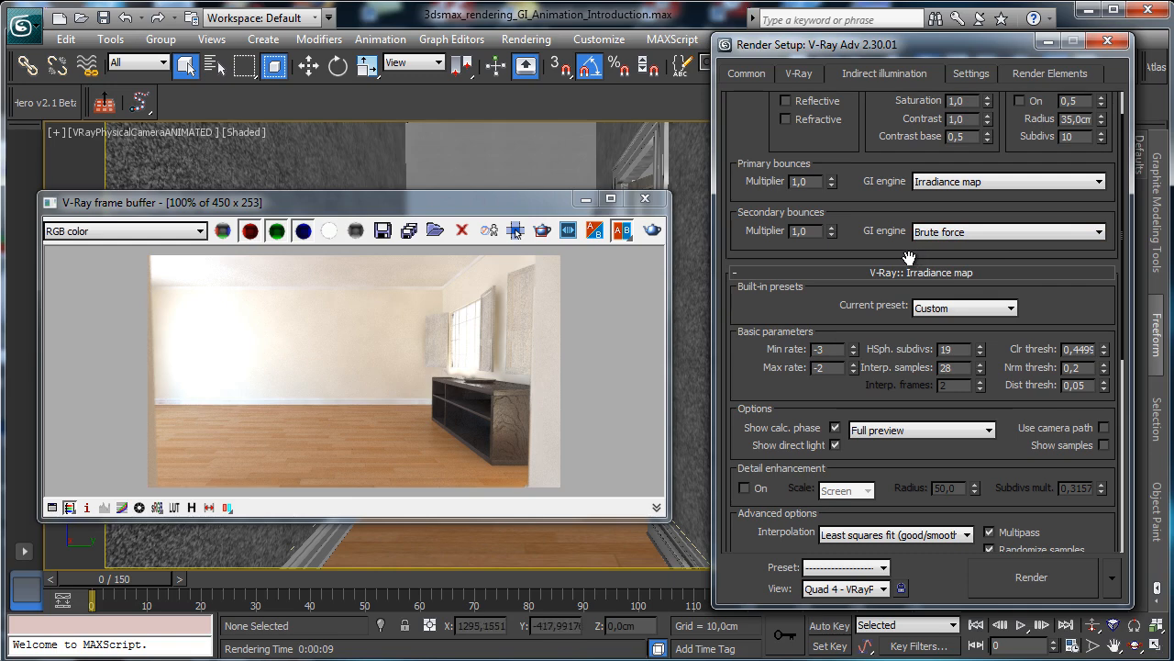
{"action": "left_click", "coordinate": [954, 235]}
{"action": "left_click", "coordinate": [966, 283]}
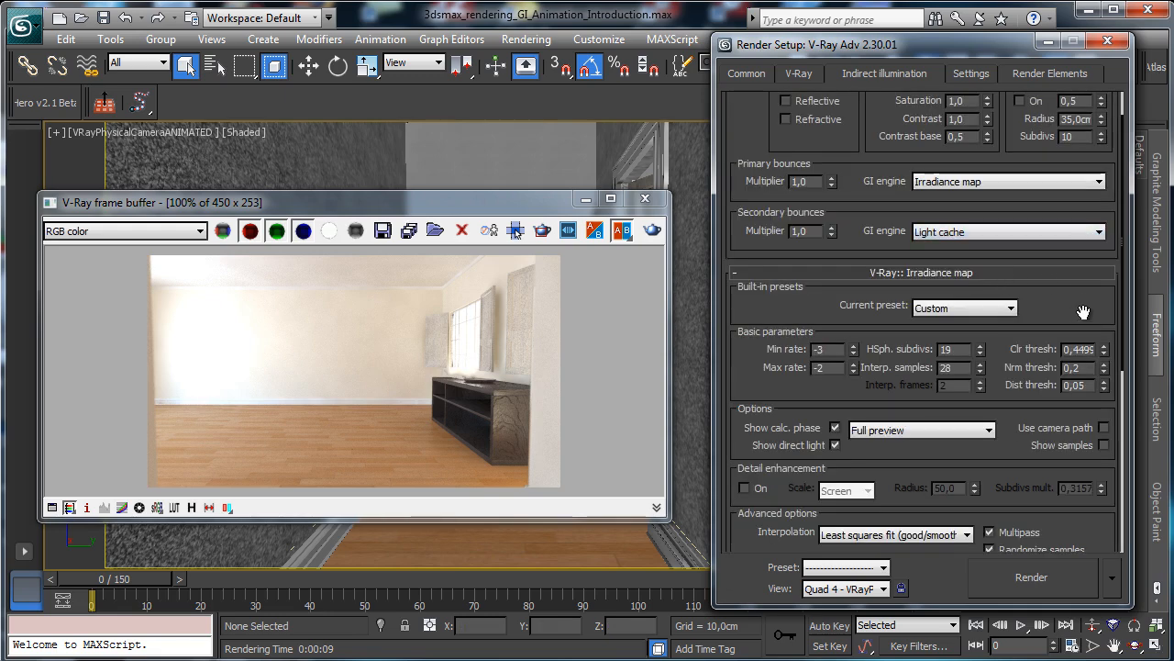
- Expand the Light cache settings and set the light cache mode to Fly-through
{"action": "left_click_drag", "start_coordinate": [1080, 309], "coordinate": [998, 65]}
{"action": "left_click_drag", "start_coordinate": [979, 236], "coordinate": [862, 75]}
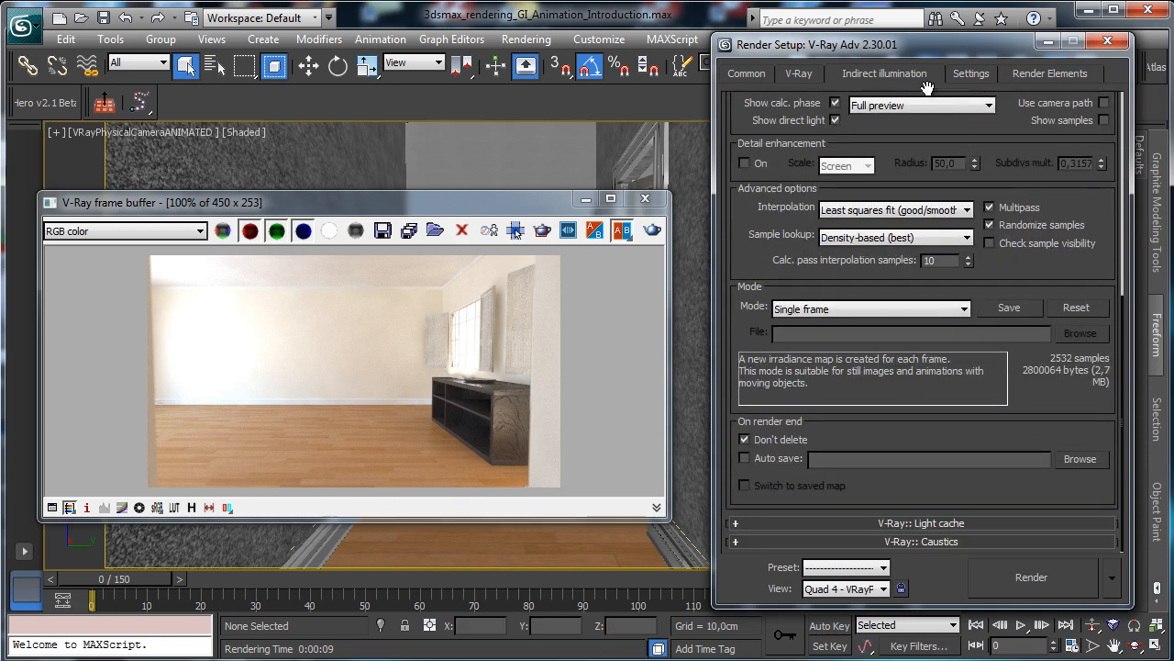
{"action": "left_click", "coordinate": [848, 521]}
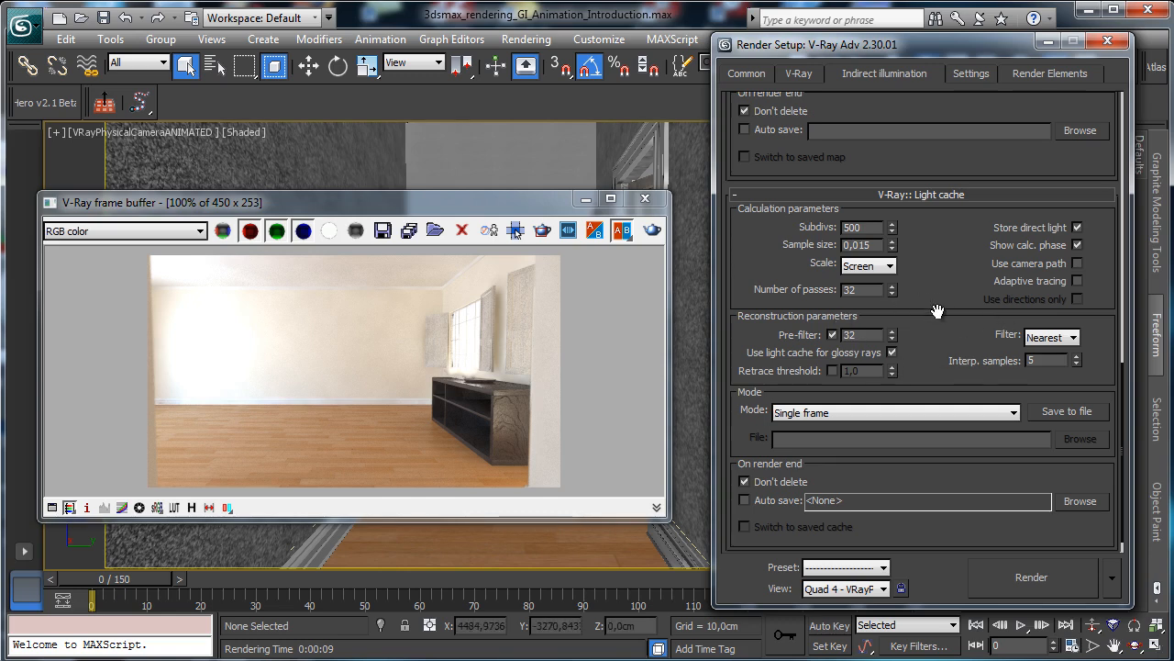
{"action": "left_click_drag", "start_coordinate": [942, 313], "coordinate": [924, 194]}
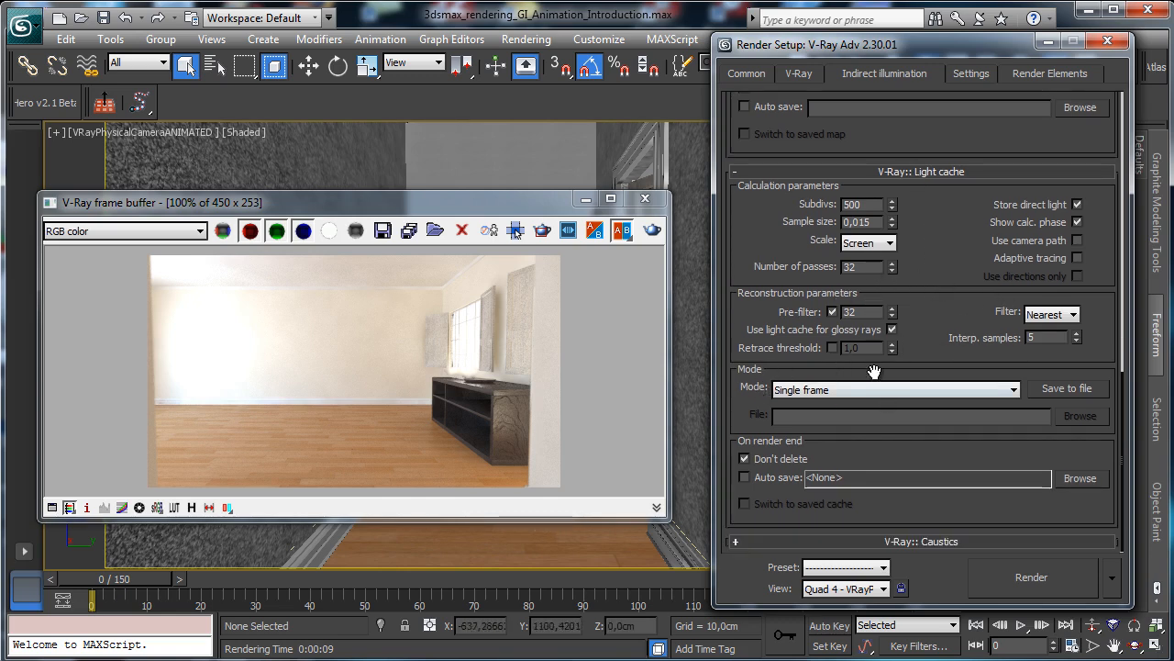
{"action": "left_click", "coordinate": [854, 389]}
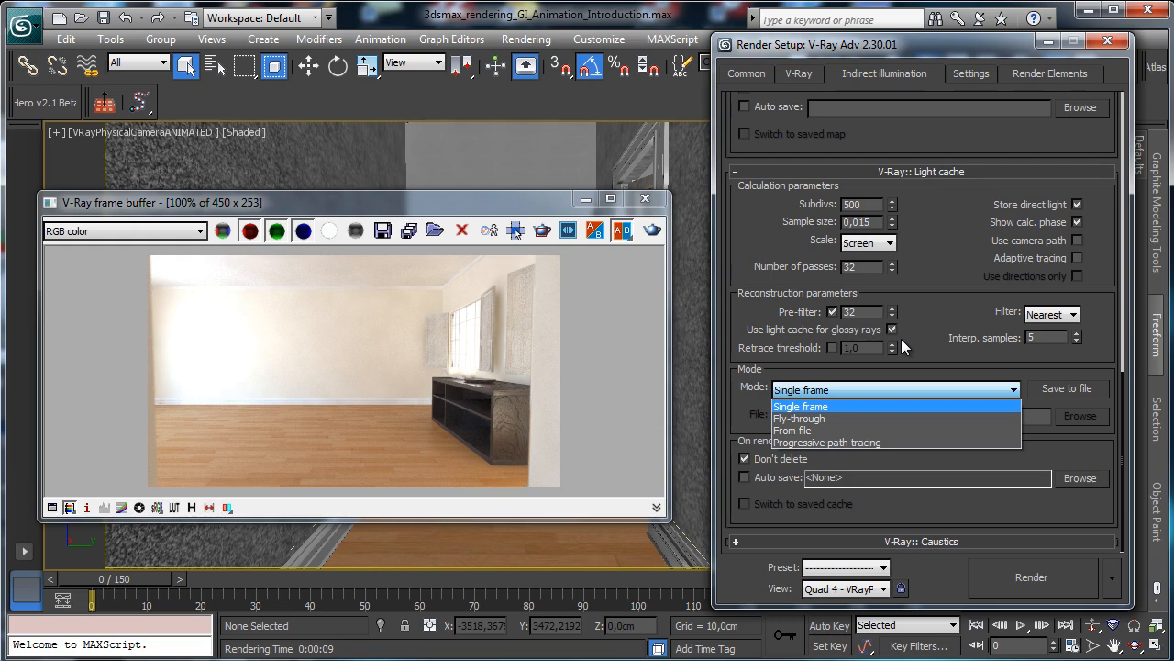
{"action": "left_click", "coordinate": [827, 418]}
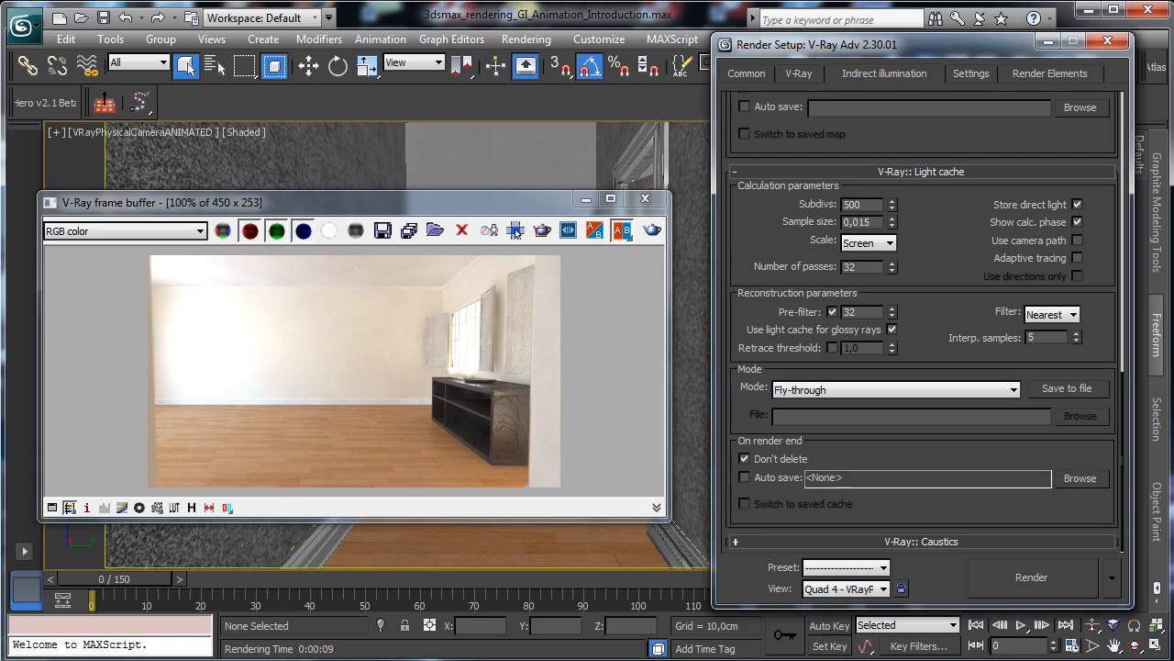
{"action": "key", "text": "m"}
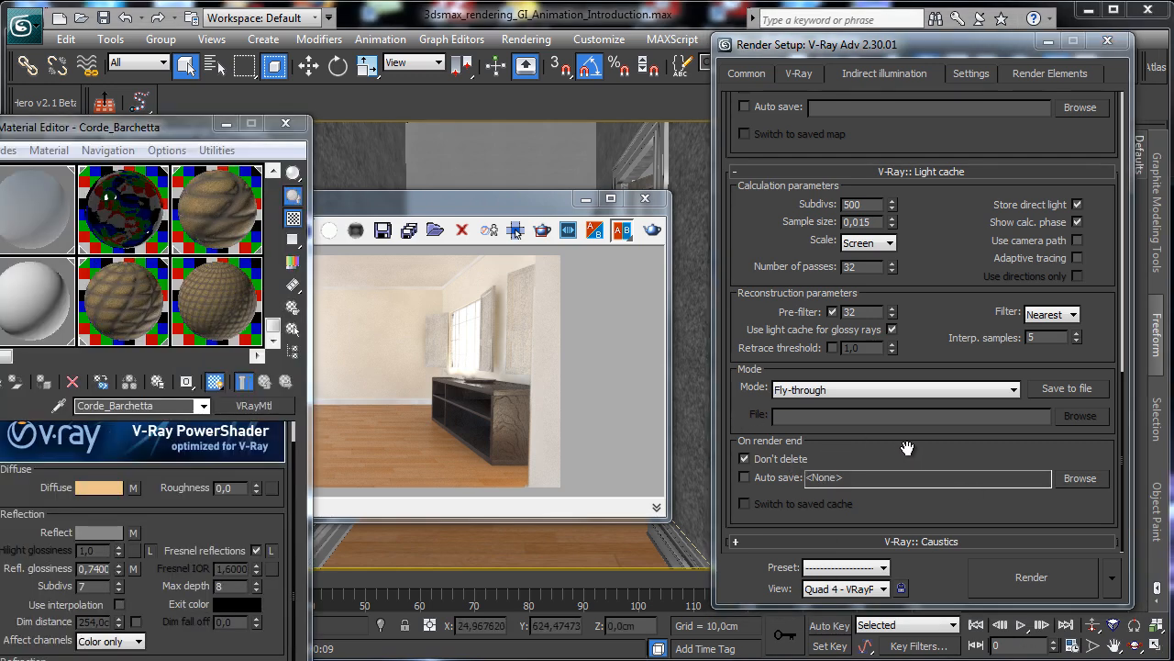
- Enable auto save of the light cache to C:\appo\Room_LC.vrlmap and turn on switching to the saved cache
{"action": "left_click", "coordinate": [744, 477]}
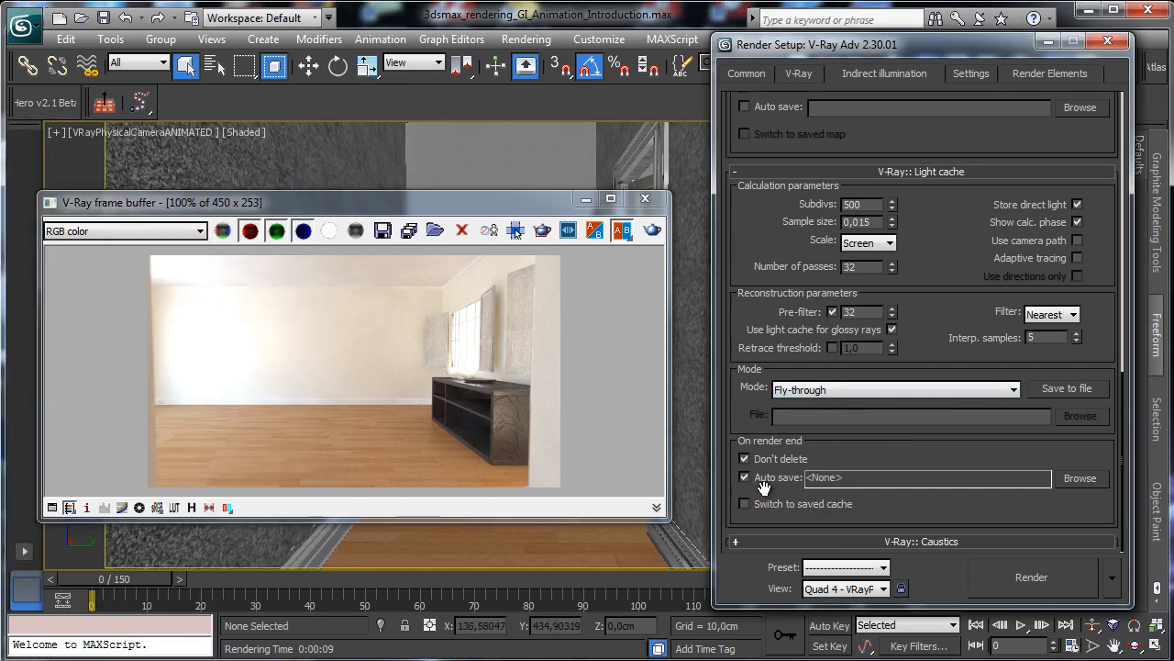
{"action": "left_click", "coordinate": [1079, 478]}
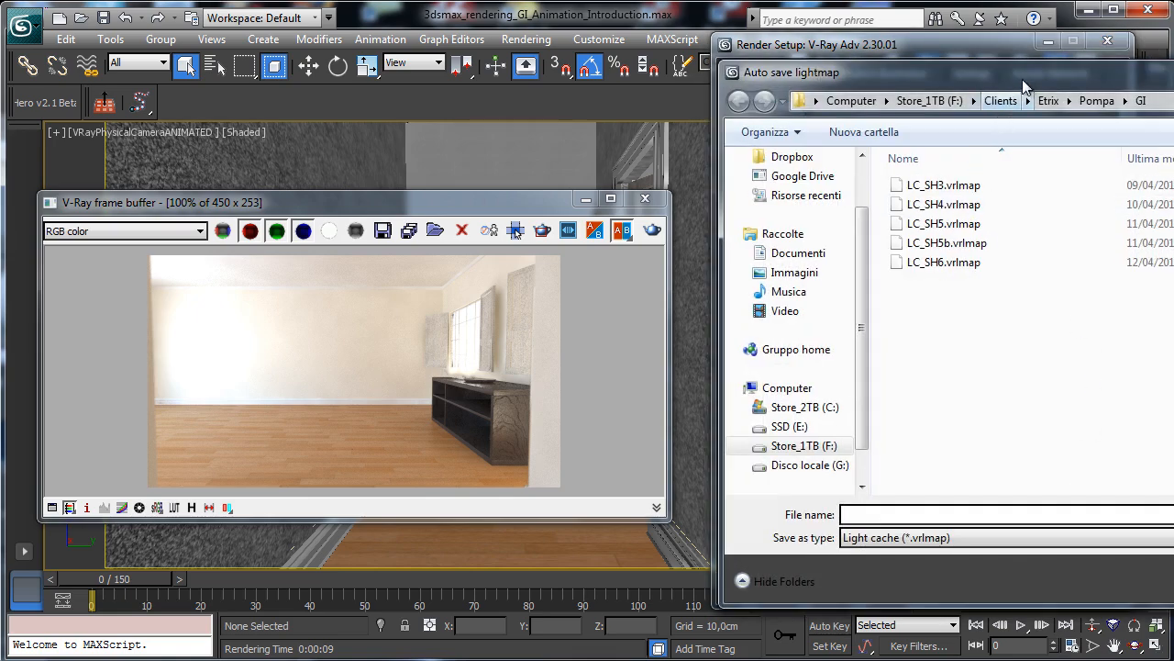
{"action": "left_click_drag", "start_coordinate": [1022, 79], "coordinate": [555, 79]}
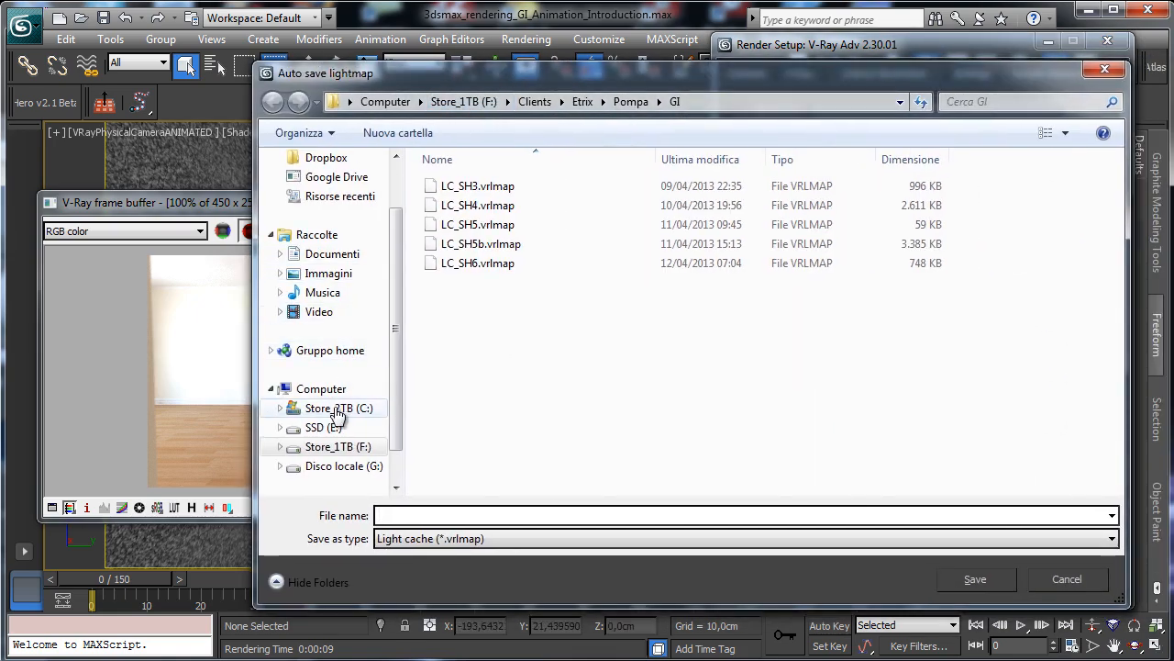
{"action": "left_click", "coordinate": [337, 411]}
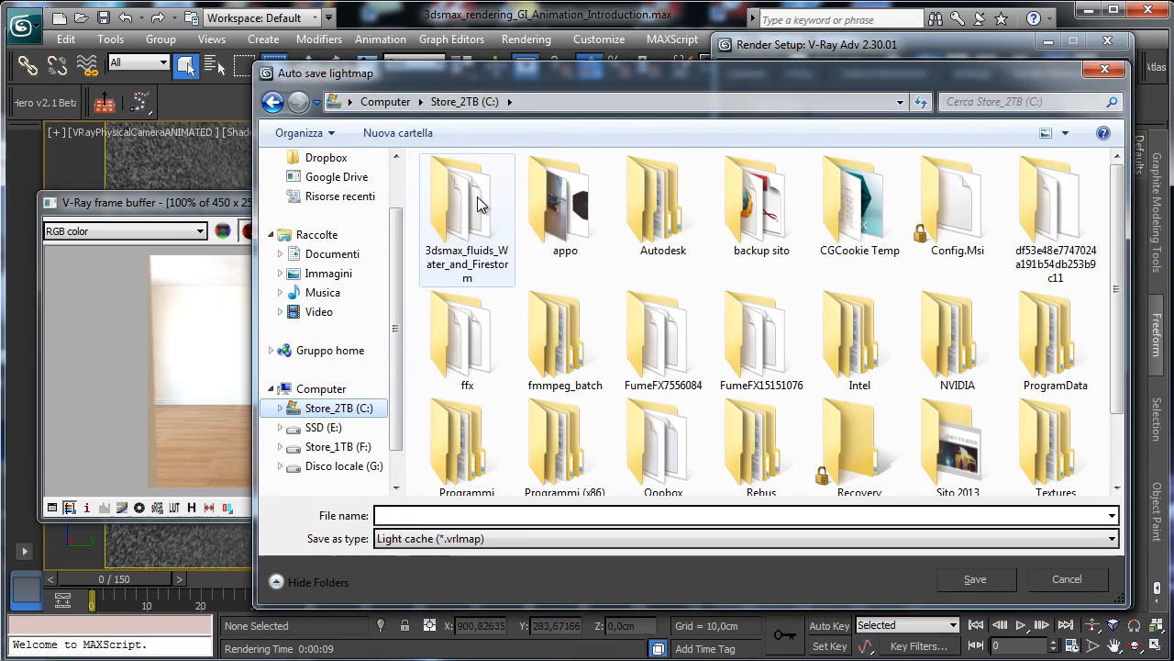
{"action": "double_click", "coordinate": [562, 225]}
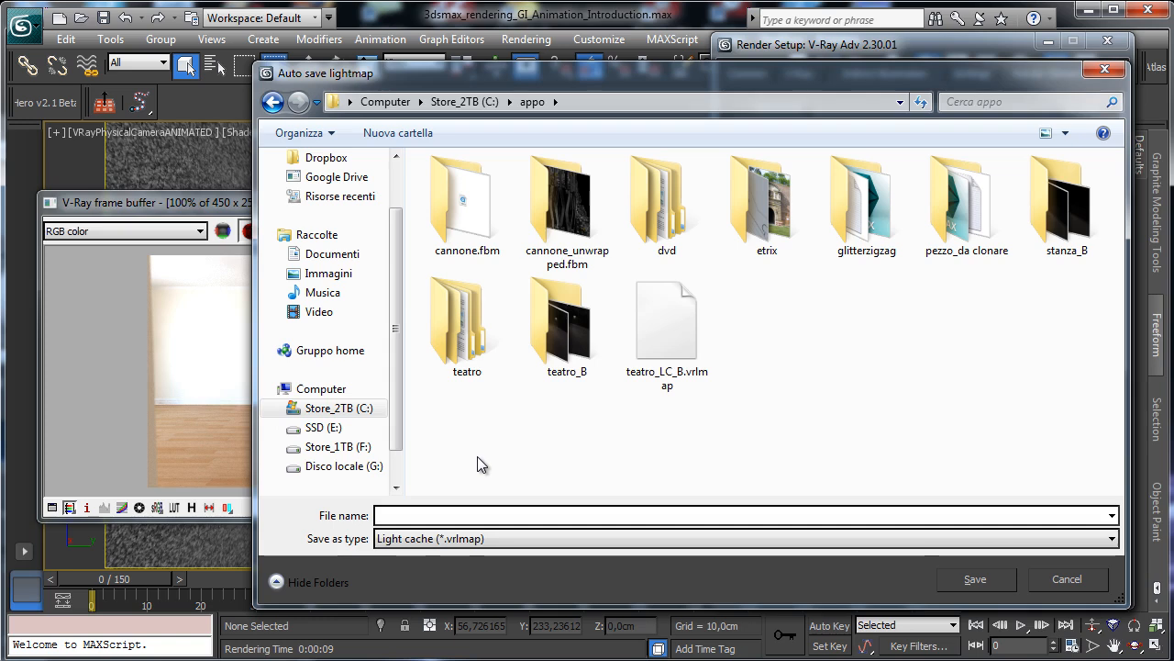
{"action": "type", "text": "Room"}
{"action": "type", "text": "_1"}
{"action": "key", "text": "BackSpace"}
{"action": "type", "text": "LC"}
{"action": "key", "text": "Return"}
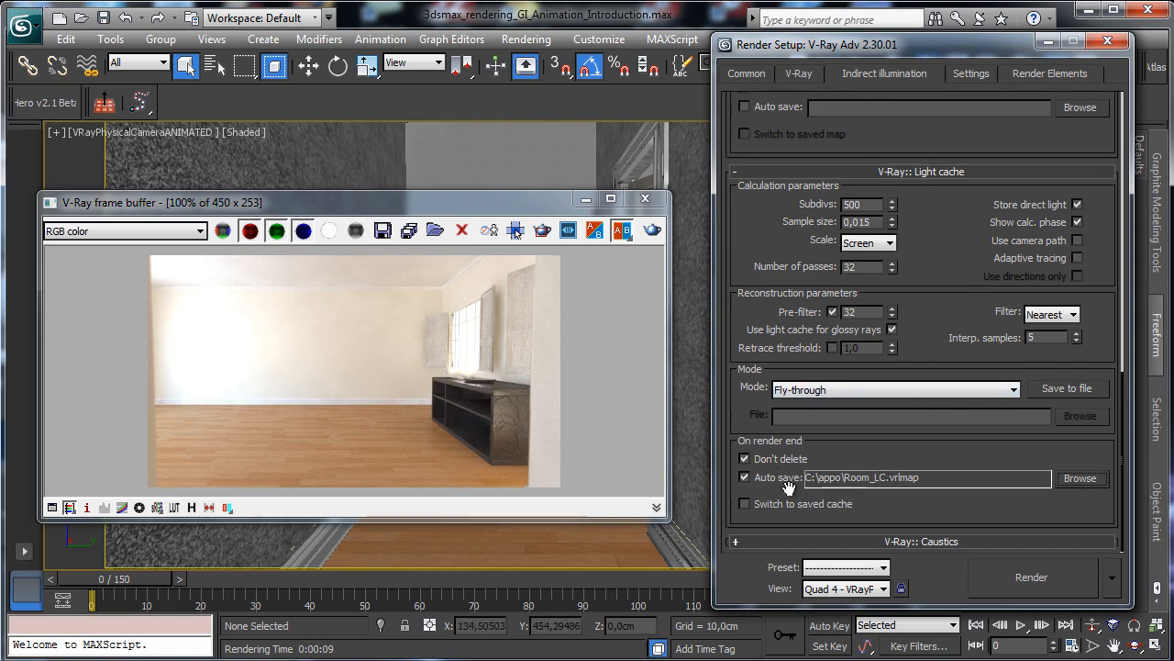
{"action": "left_click", "coordinate": [748, 504]}
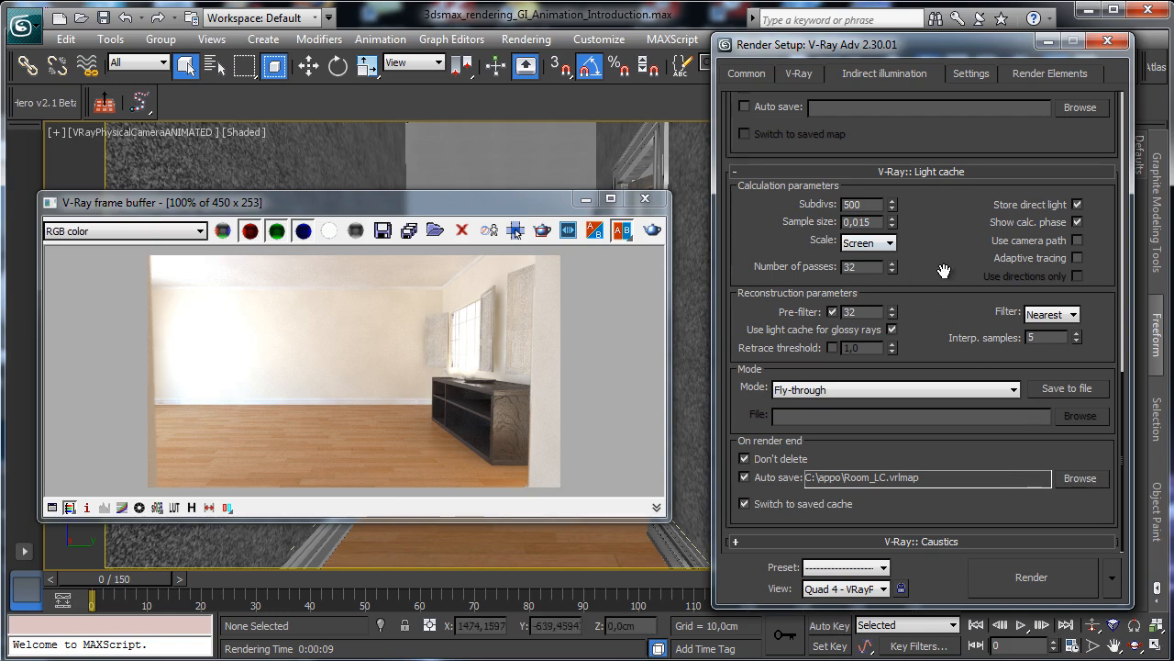
- Set the irradiance map mode to Incremental add to current map
{"action": "scroll", "coordinate": [951, 255], "scroll_direction": "up", "scroll_amount": 8}
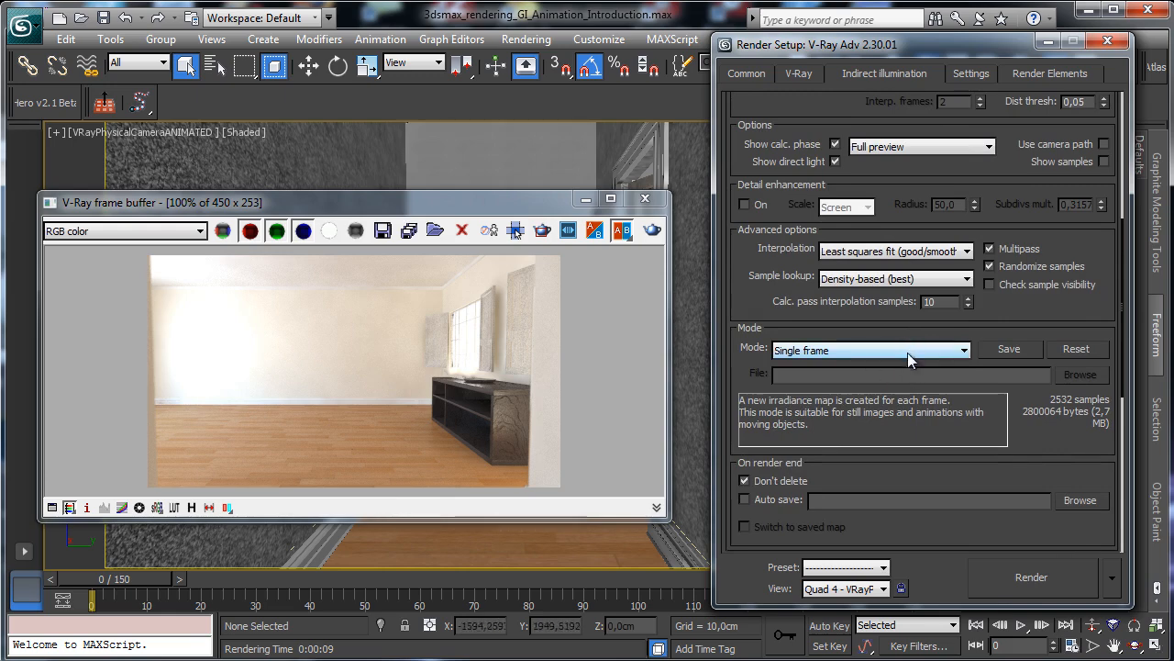
{"action": "left_click_drag", "start_coordinate": [908, 186], "coordinate": [993, 512]}
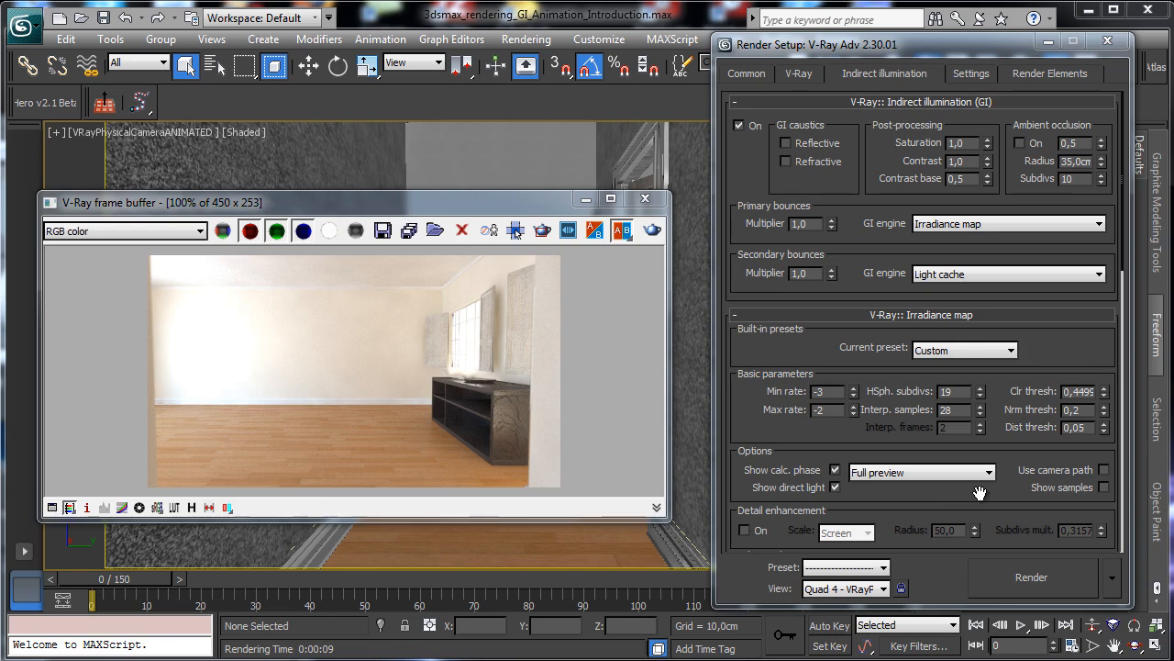
{"action": "left_click_drag", "start_coordinate": [960, 504], "coordinate": [879, 192]}
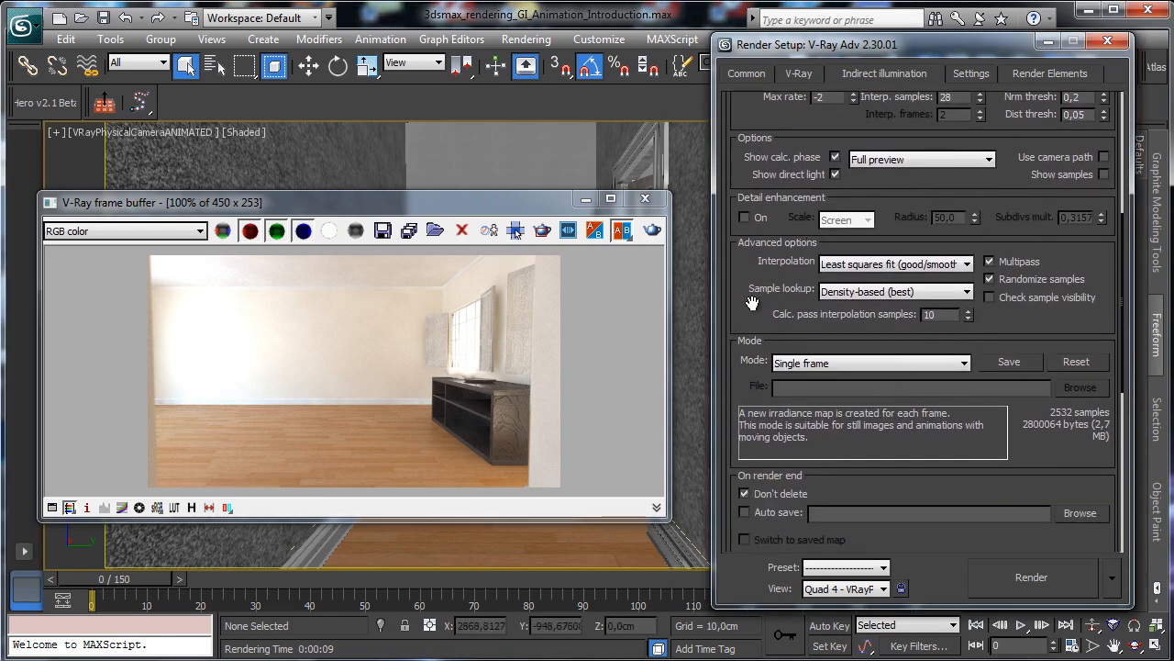
{"action": "scroll", "coordinate": [804, 271], "scroll_direction": "down", "scroll_amount": 3}
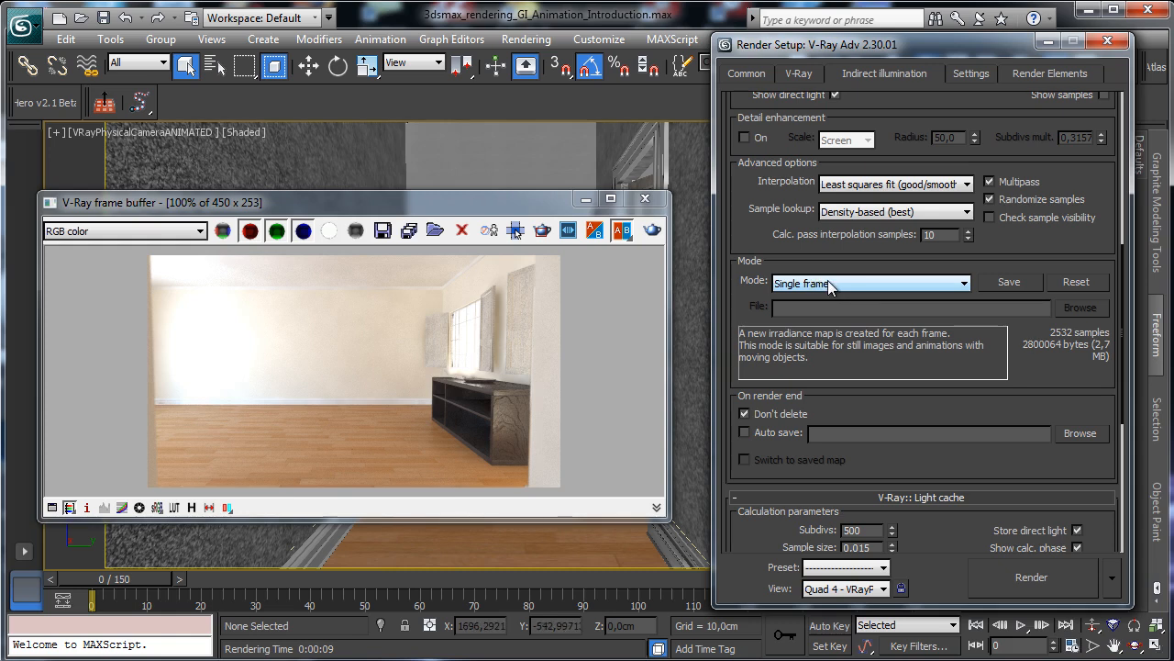
{"action": "left_click", "coordinate": [837, 285]}
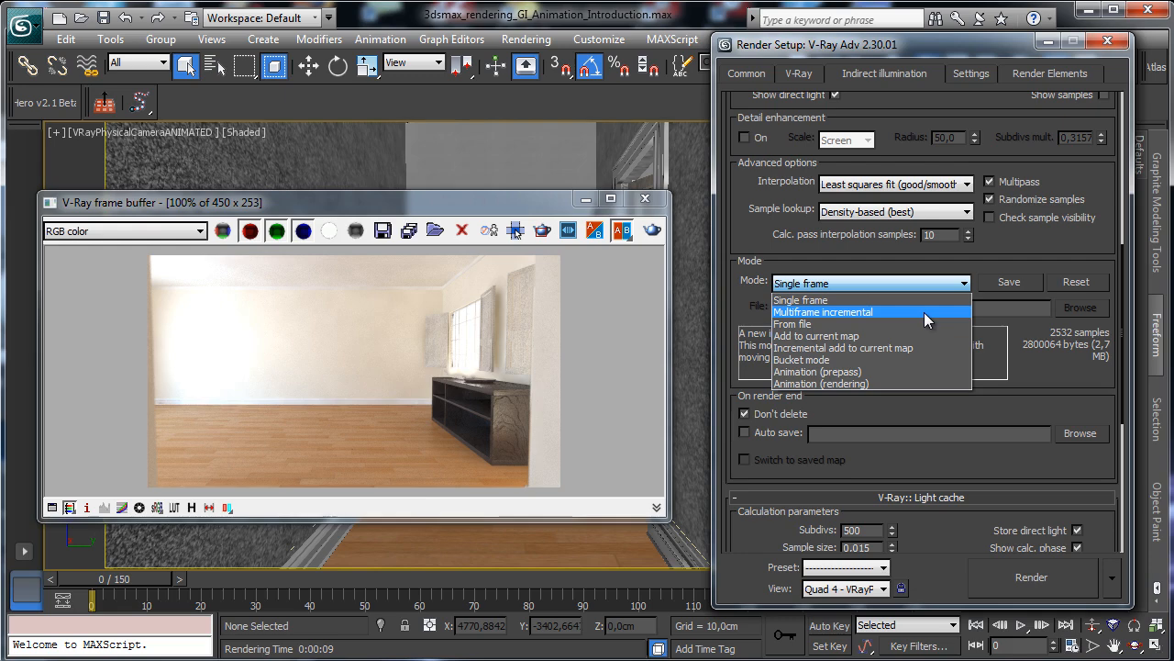
{"action": "left_click", "coordinate": [864, 348]}
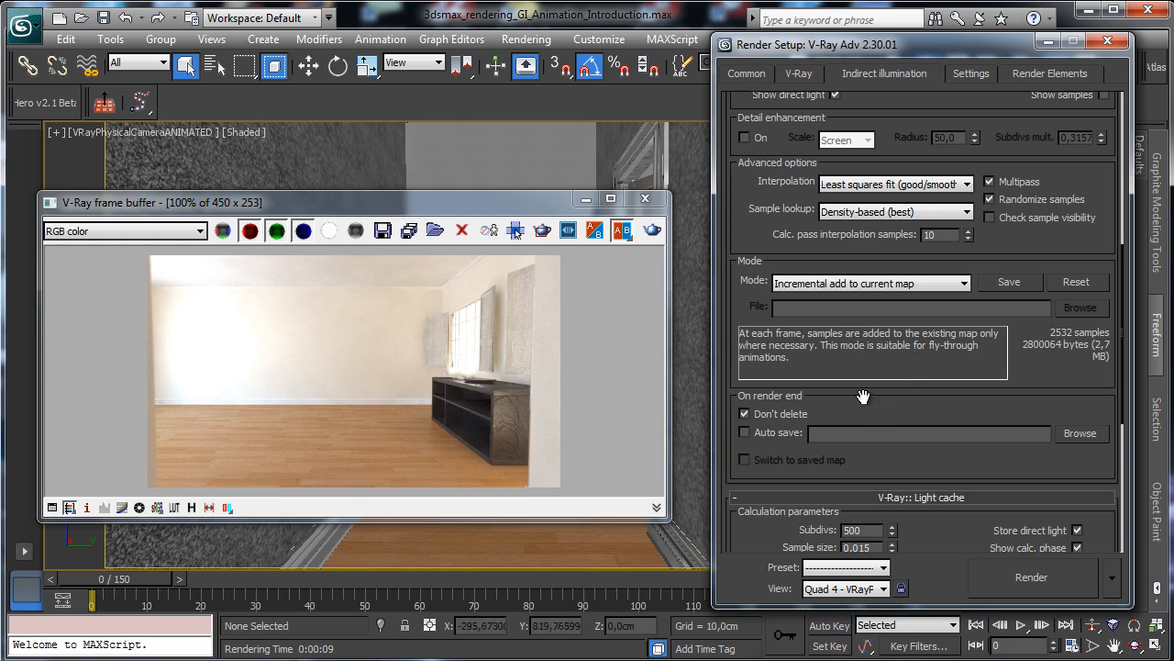
- Enable auto save of the irradiance map to C:\appo\Room_Irradiance.vrmap and turn on switching to the saved map
{"action": "left_click_drag", "start_coordinate": [863, 397], "coordinate": [849, 341]}
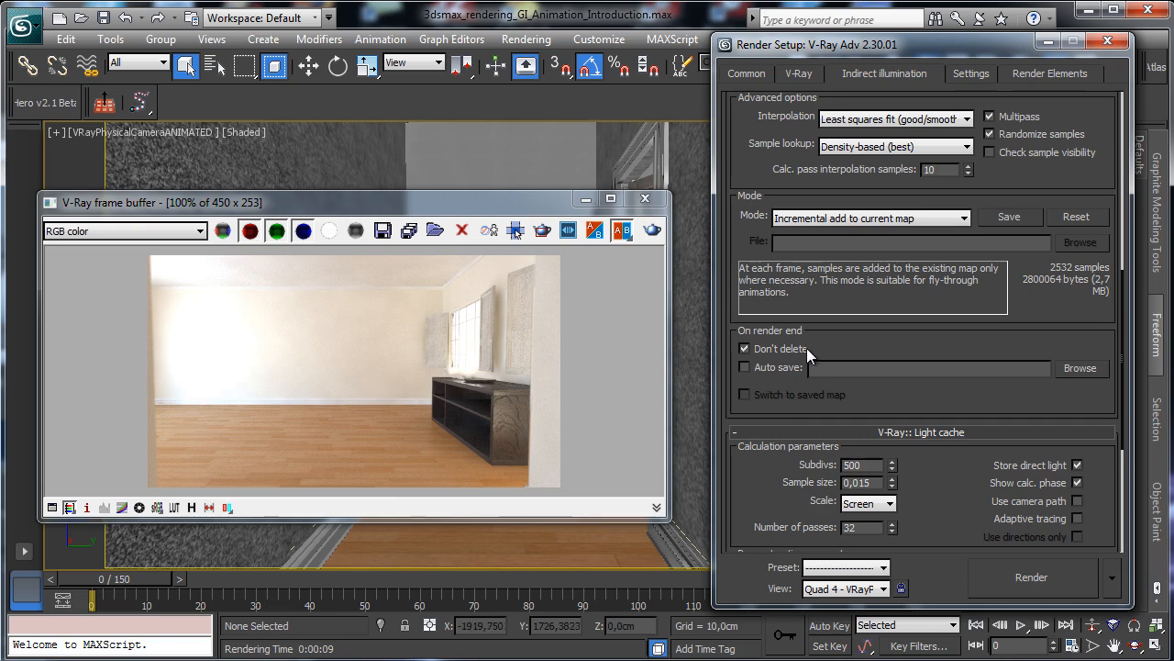
{"action": "left_click", "coordinate": [757, 367]}
{"action": "left_click", "coordinate": [1080, 368]}
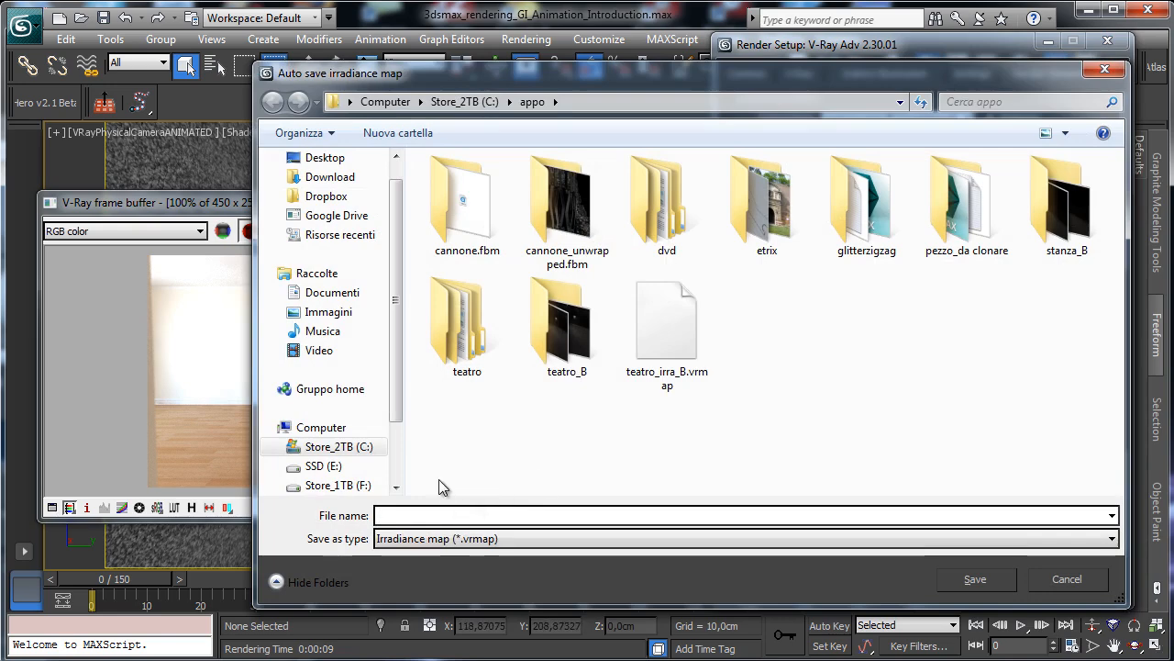
{"action": "type", "text": "Room_Irradiance"}
{"action": "key", "text": "Return"}
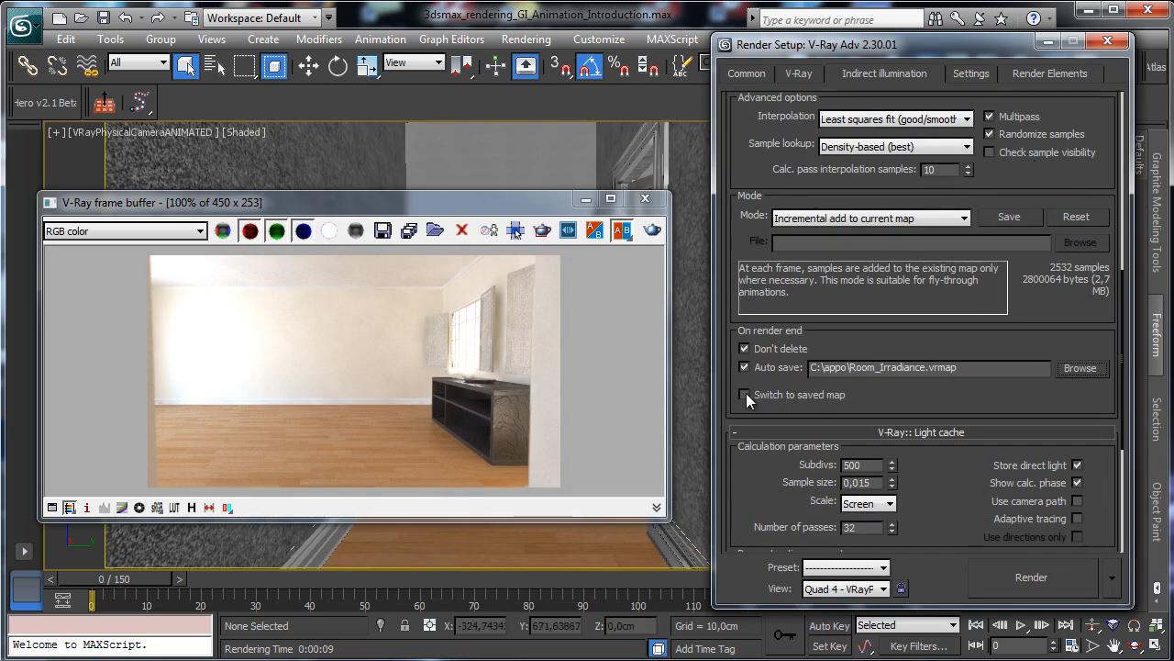
{"action": "left_click", "coordinate": [772, 395]}
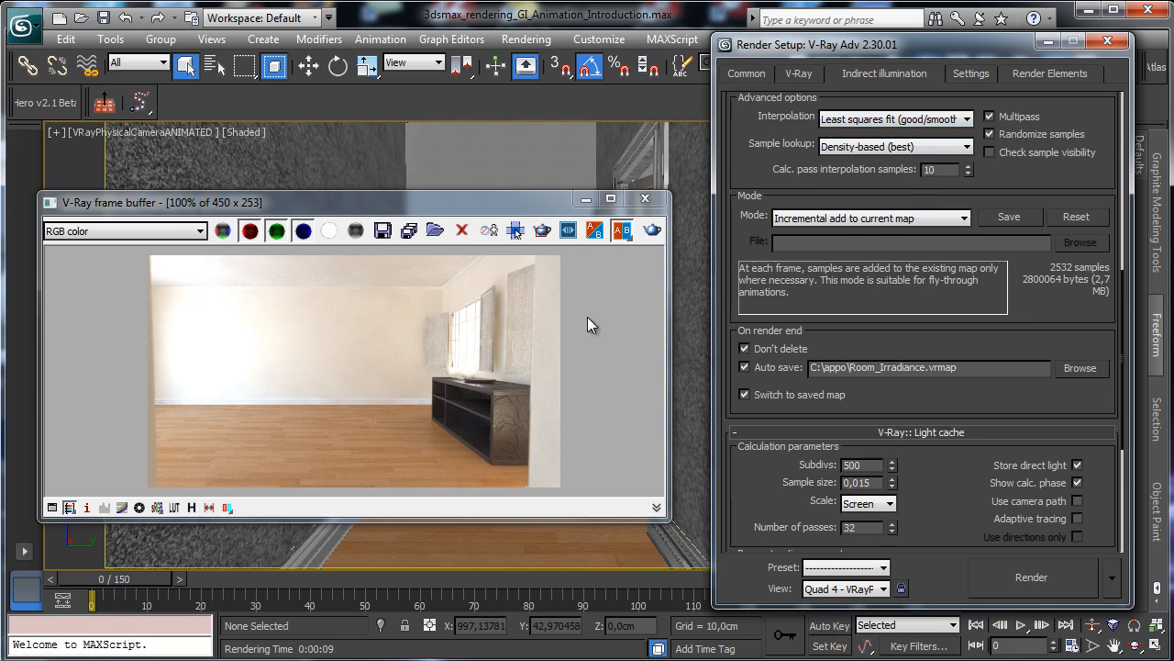
- Turn on Don't render final image in the global switches and check the frame range and render output settings
{"action": "left_click", "coordinate": [798, 76]}
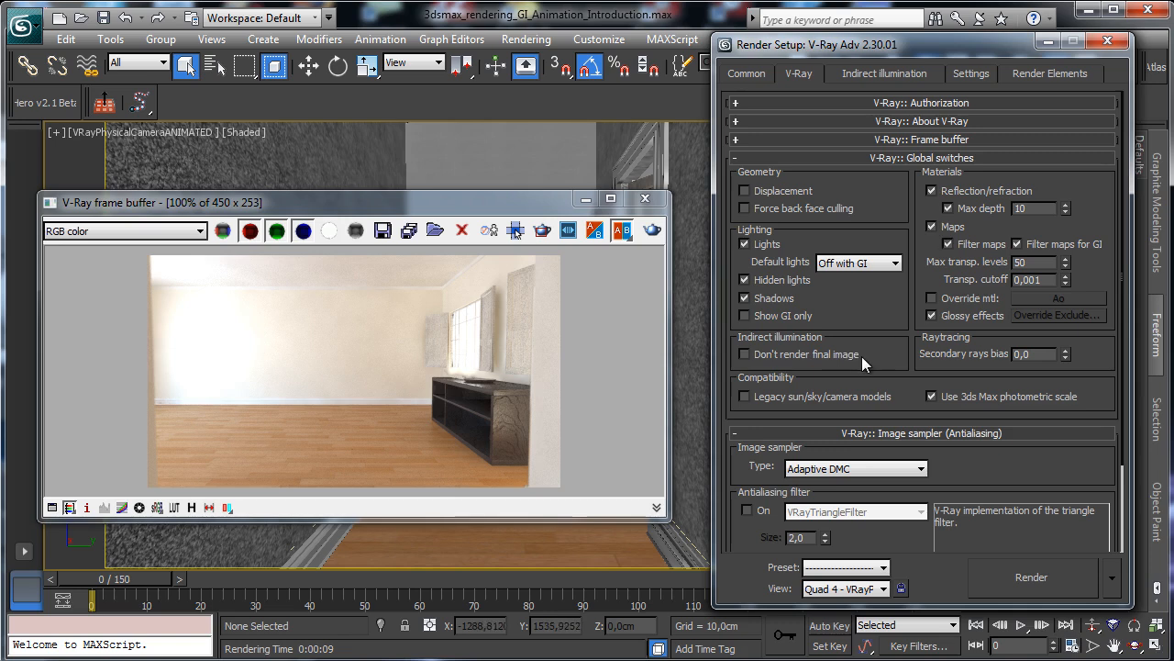
{"action": "left_click", "coordinate": [756, 359]}
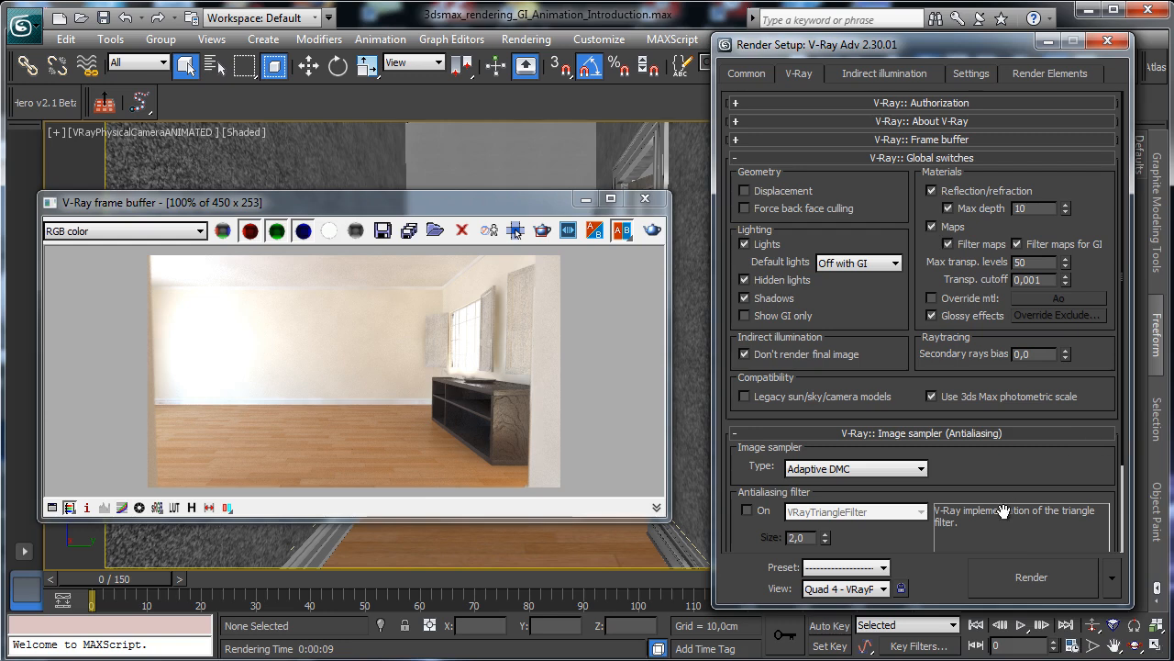
{"action": "left_click", "coordinate": [746, 75]}
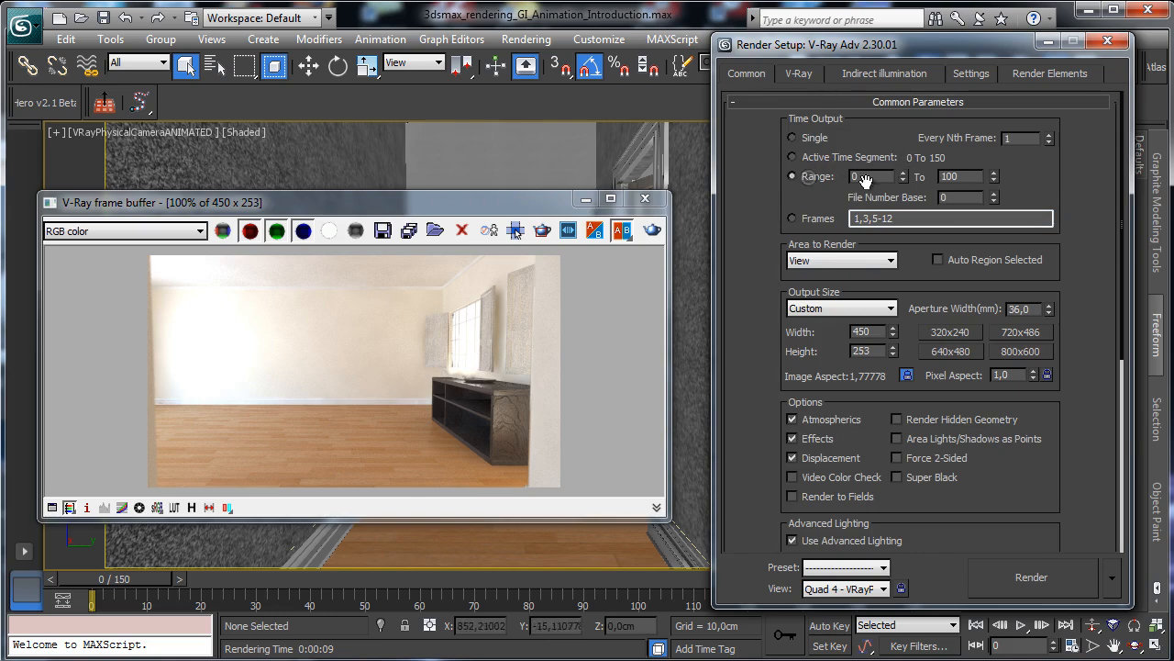
{"action": "left_click_drag", "start_coordinate": [1029, 462], "coordinate": [994, 296]}
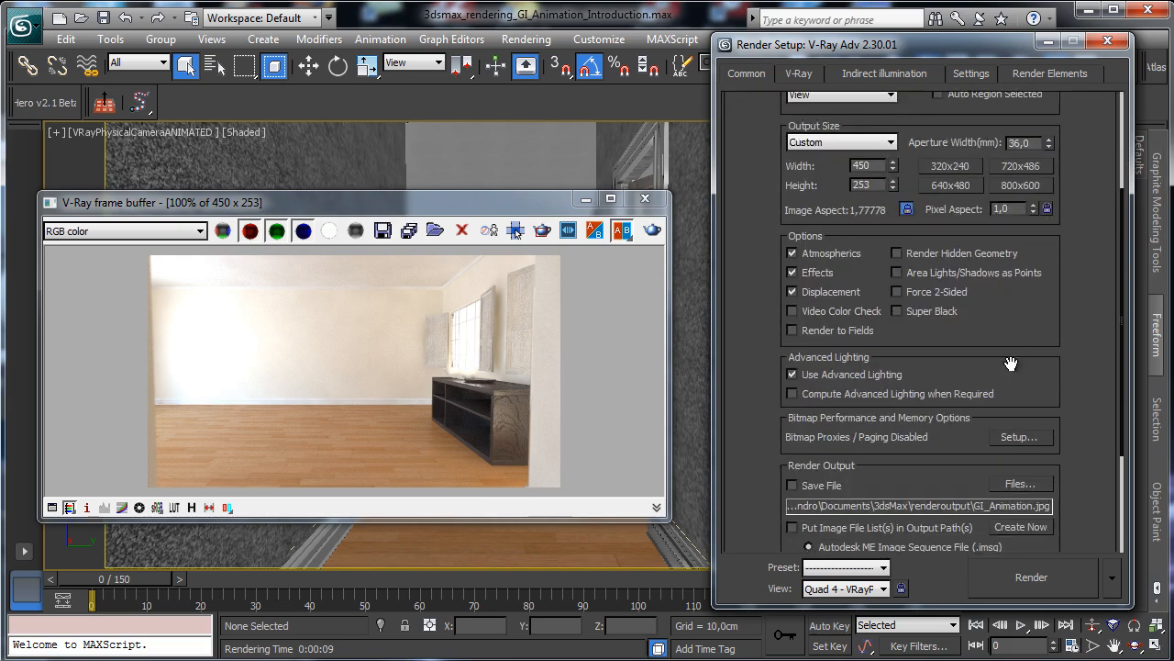
- Render the GI precalculation of the sequence without an output file and stop it at about frame 50
{"action": "left_click", "coordinate": [998, 577]}
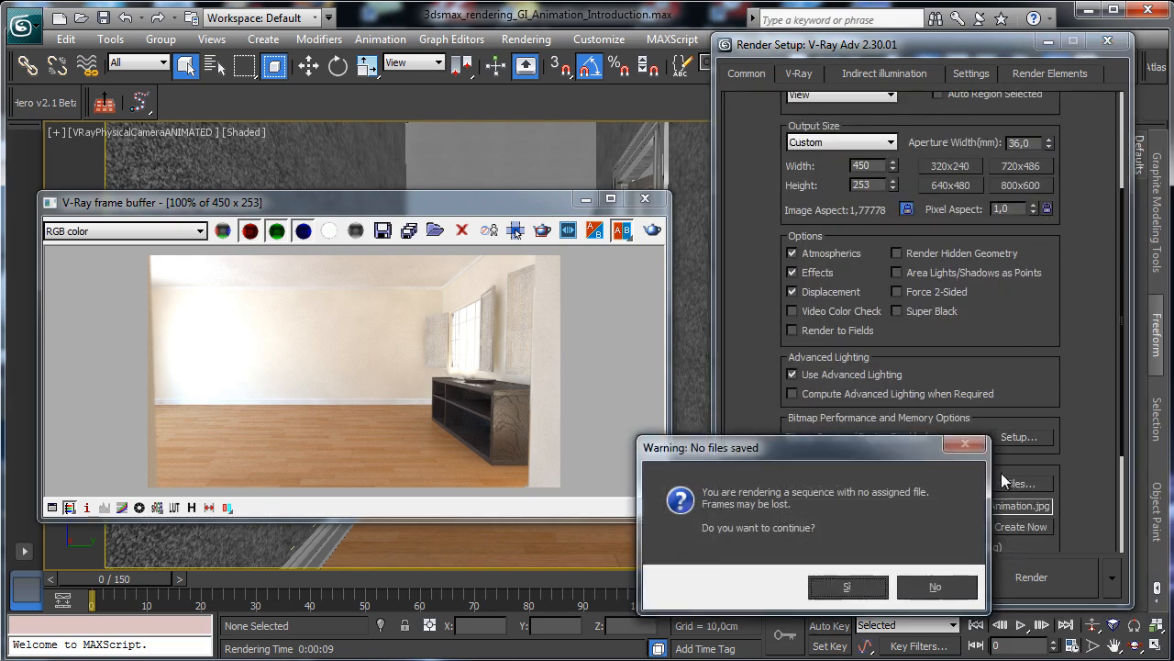
{"action": "left_click_drag", "start_coordinate": [789, 449], "coordinate": [643, 257]}
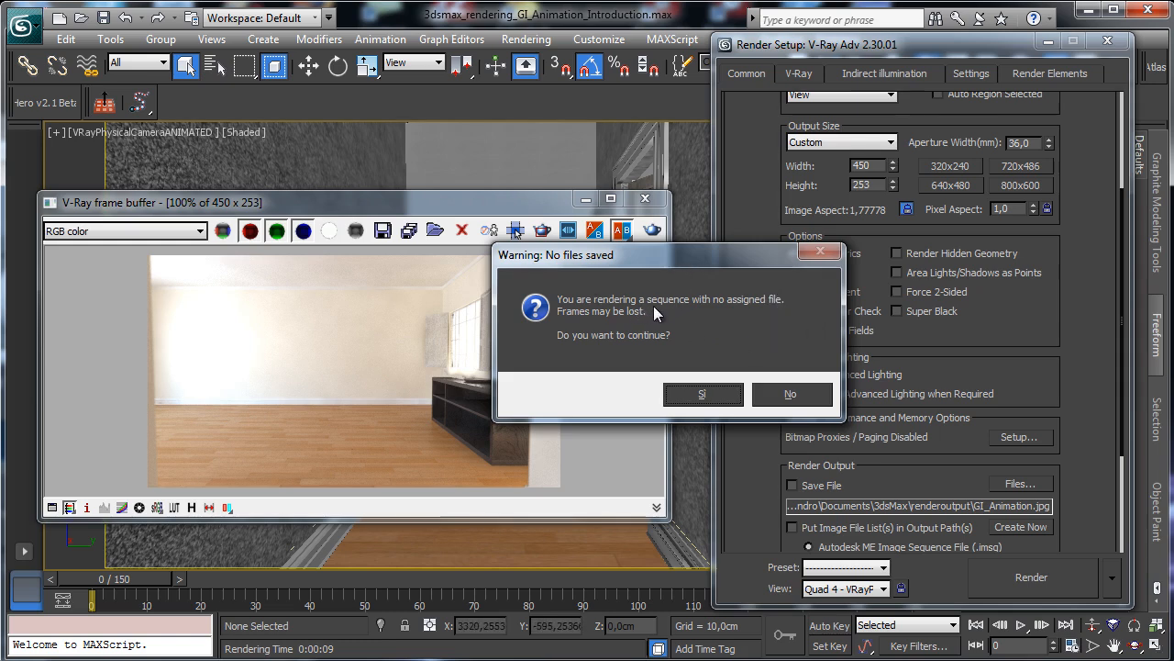
{"action": "left_click", "coordinate": [700, 392]}
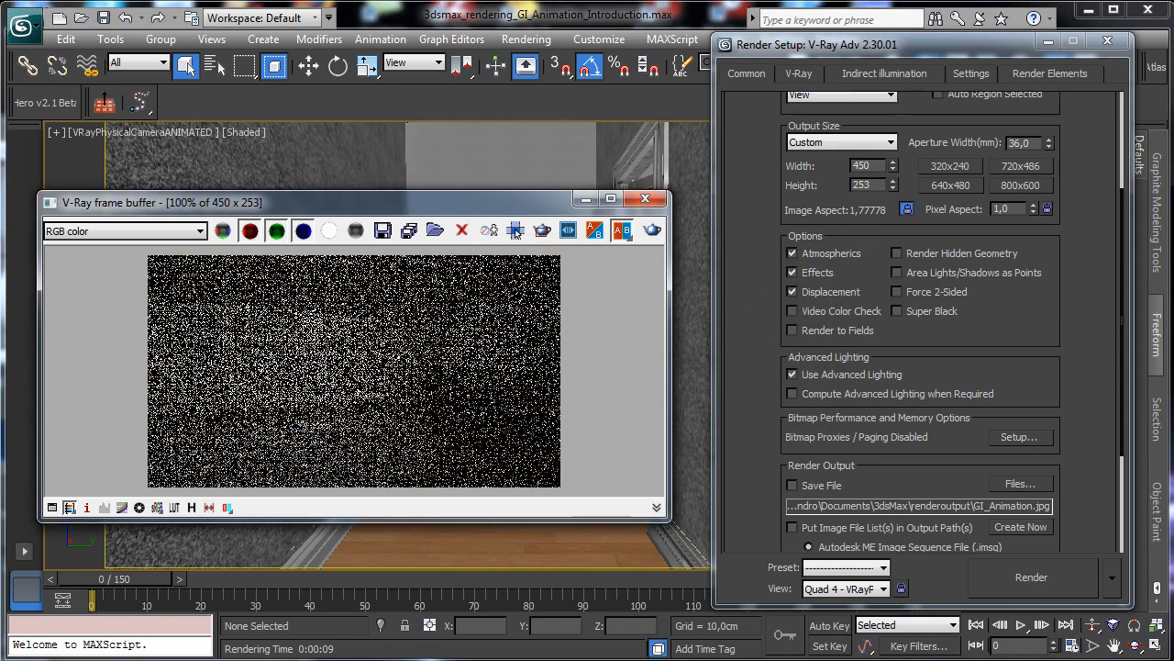
{"action": "left_click_drag", "start_coordinate": [957, 49], "coordinate": [847, 43]}
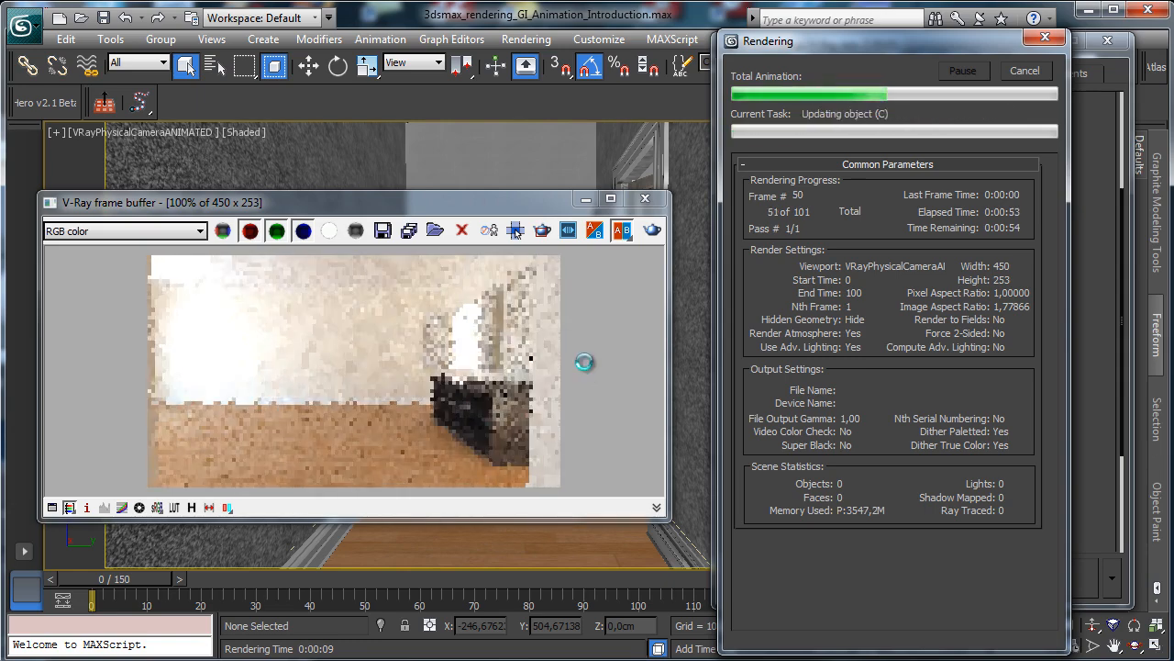
{"action": "left_click", "coordinate": [1025, 71]}
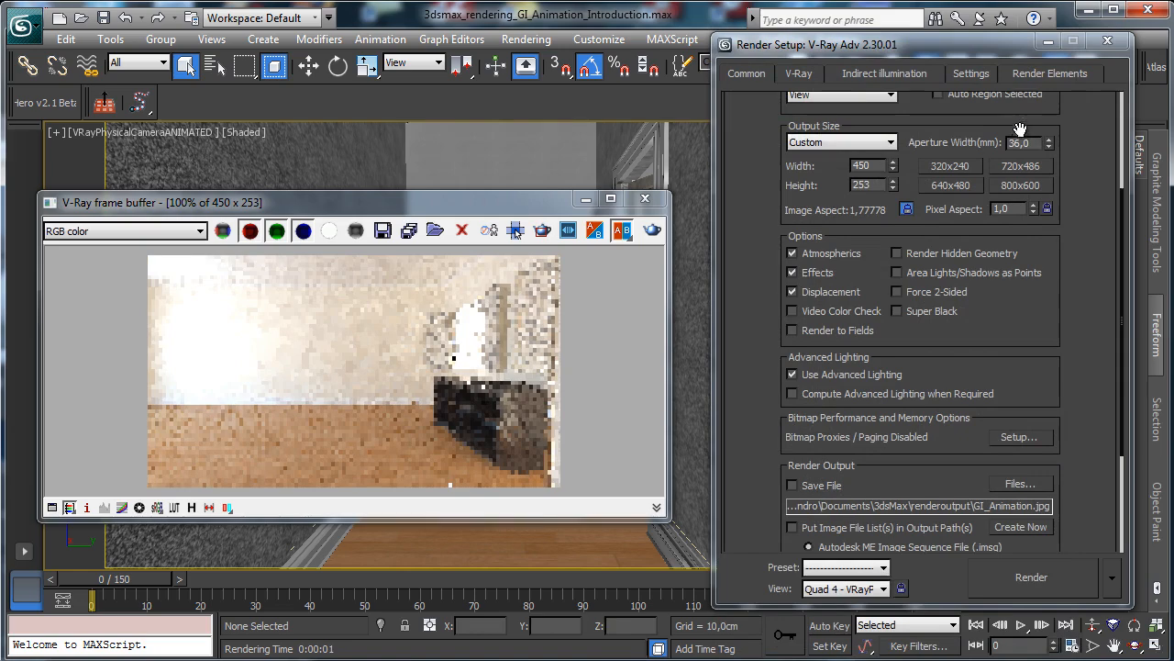
- Set the irradiance map mode to From file and load Room_Irradiance.vrmap
{"action": "left_click", "coordinate": [887, 74]}
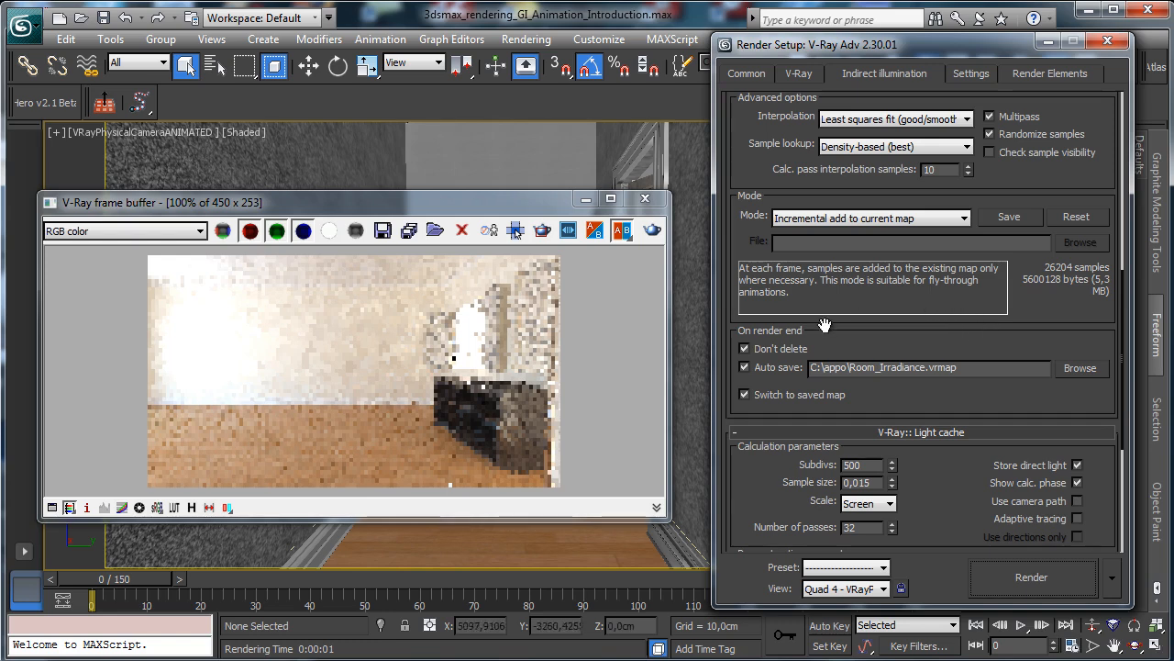
{"action": "left_click", "coordinate": [883, 218]}
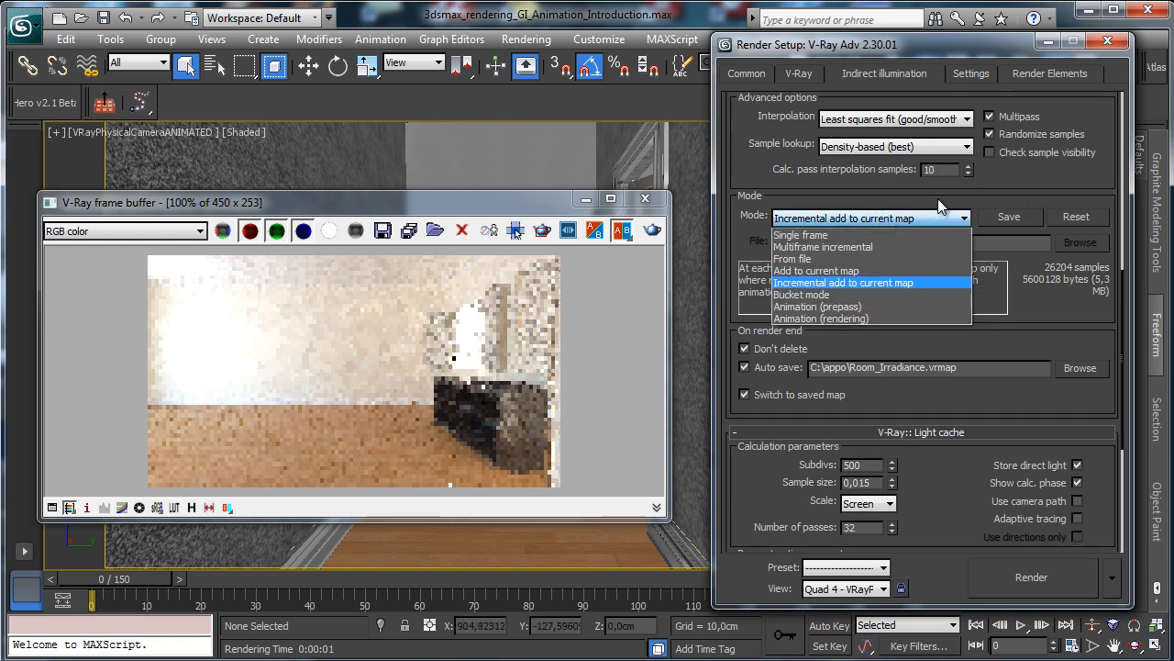
{"action": "left_click", "coordinate": [800, 259]}
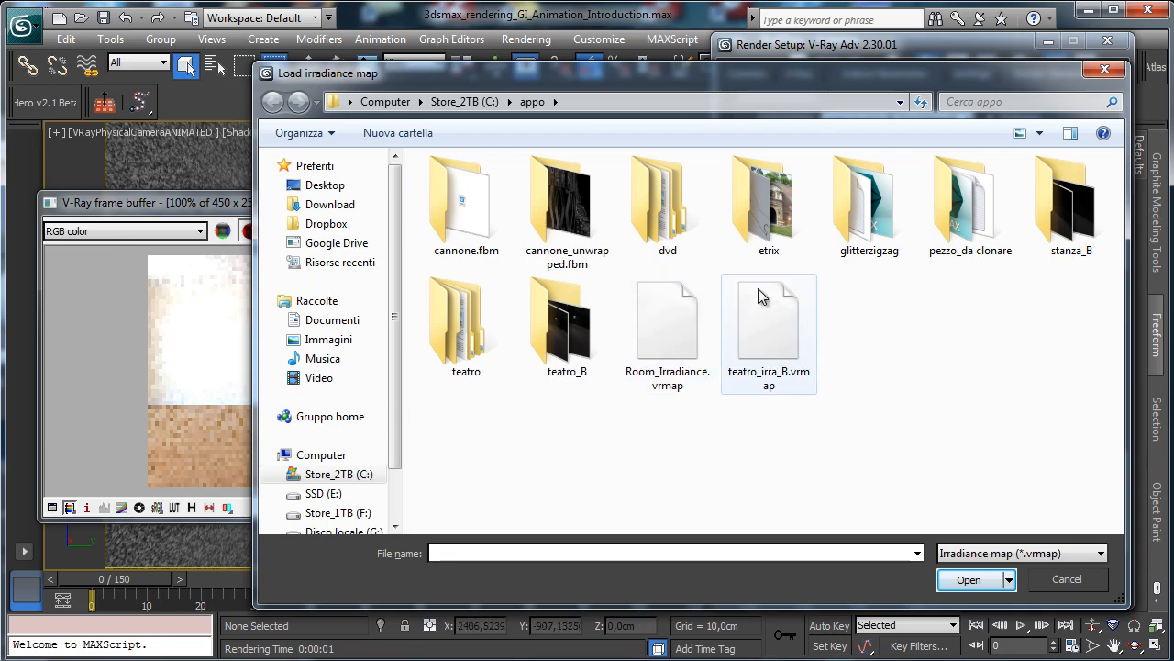
{"action": "left_click", "coordinate": [655, 336]}
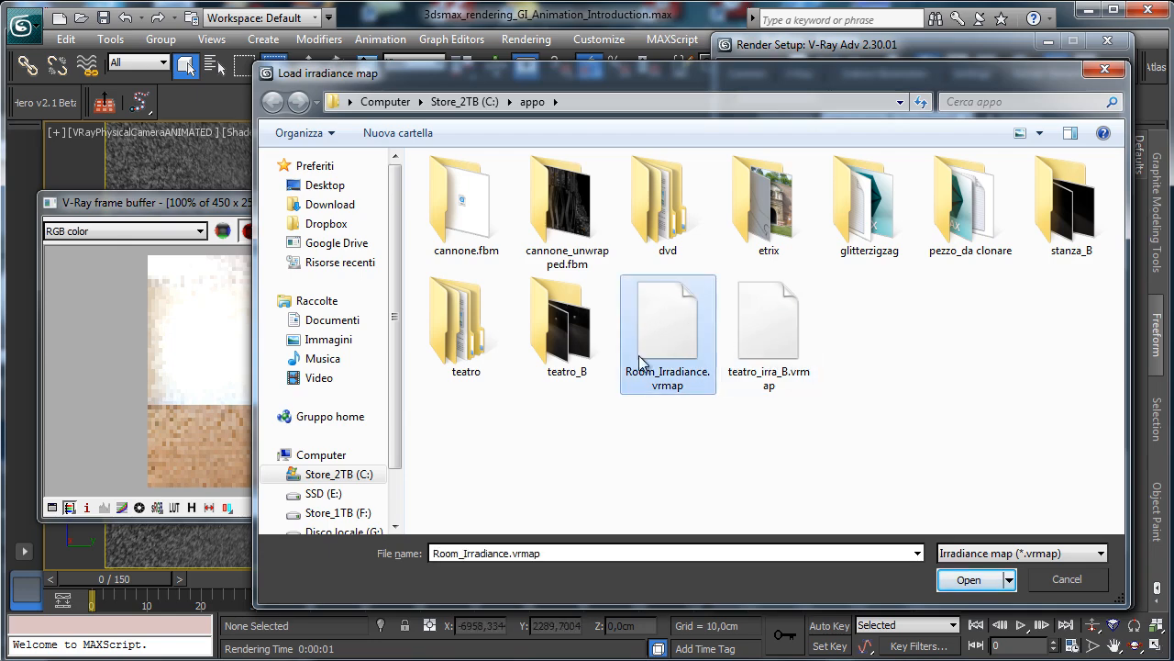
{"action": "left_click", "coordinate": [989, 578]}
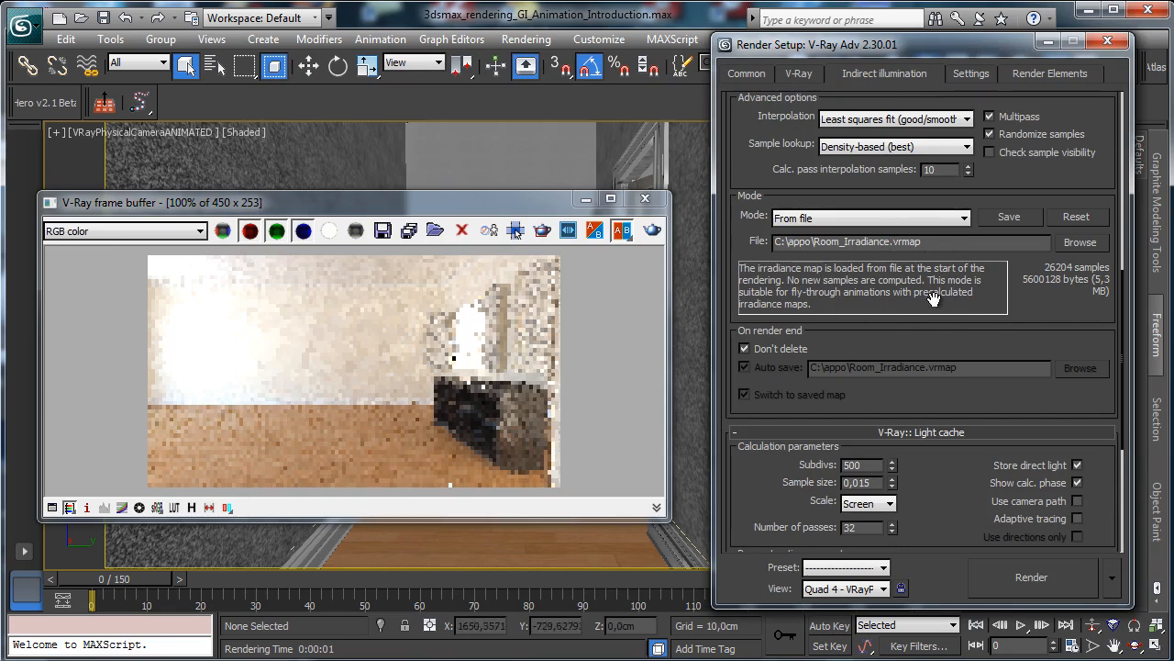
- Set the light cache mode to From file and load Room_LC.vrlmap
{"action": "scroll", "coordinate": [1069, 267], "scroll_direction": "down", "scroll_amount": 1}
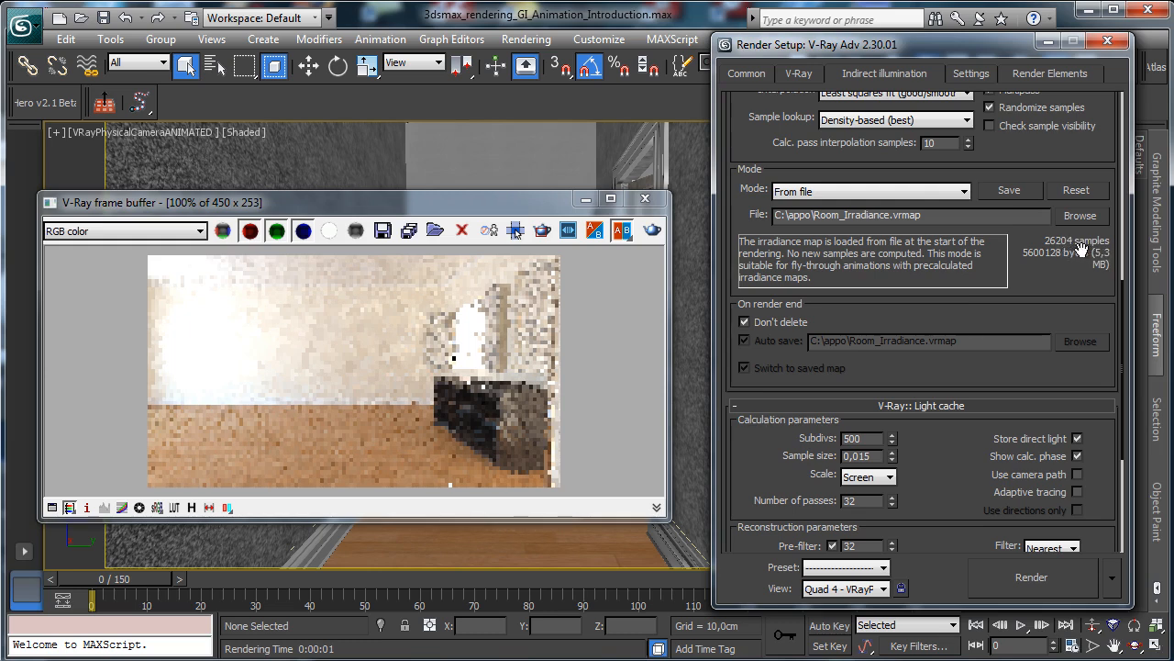
{"action": "scroll", "coordinate": [1059, 306], "scroll_direction": "down", "scroll_amount": 6}
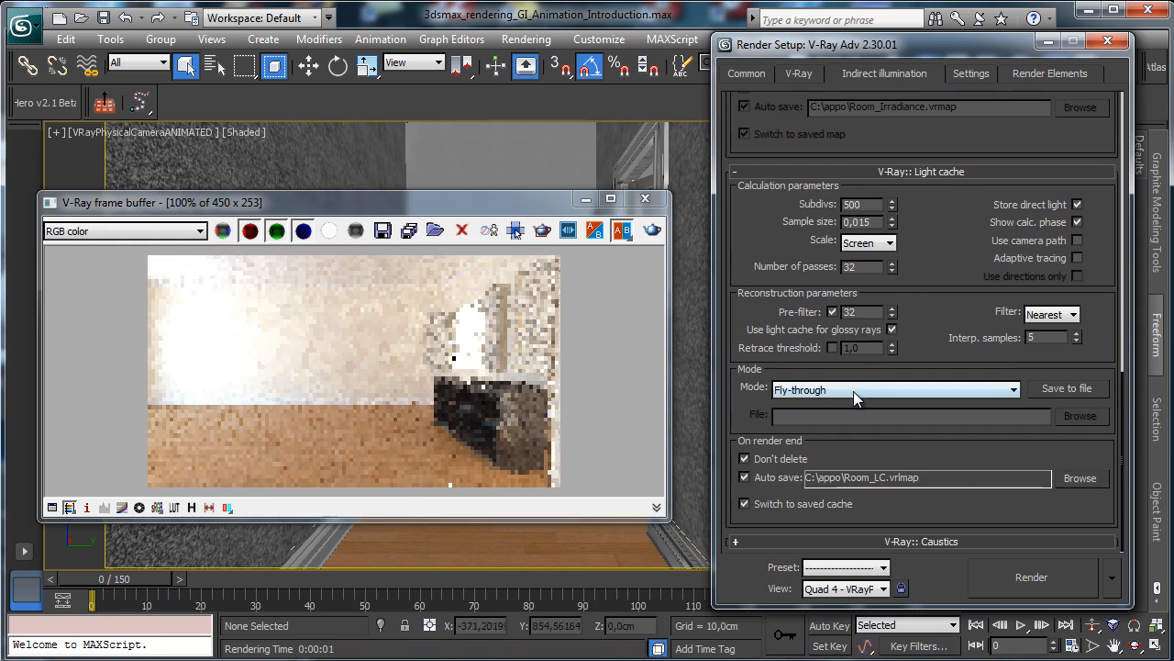
{"action": "left_click", "coordinate": [854, 390]}
{"action": "left_click", "coordinate": [836, 426]}
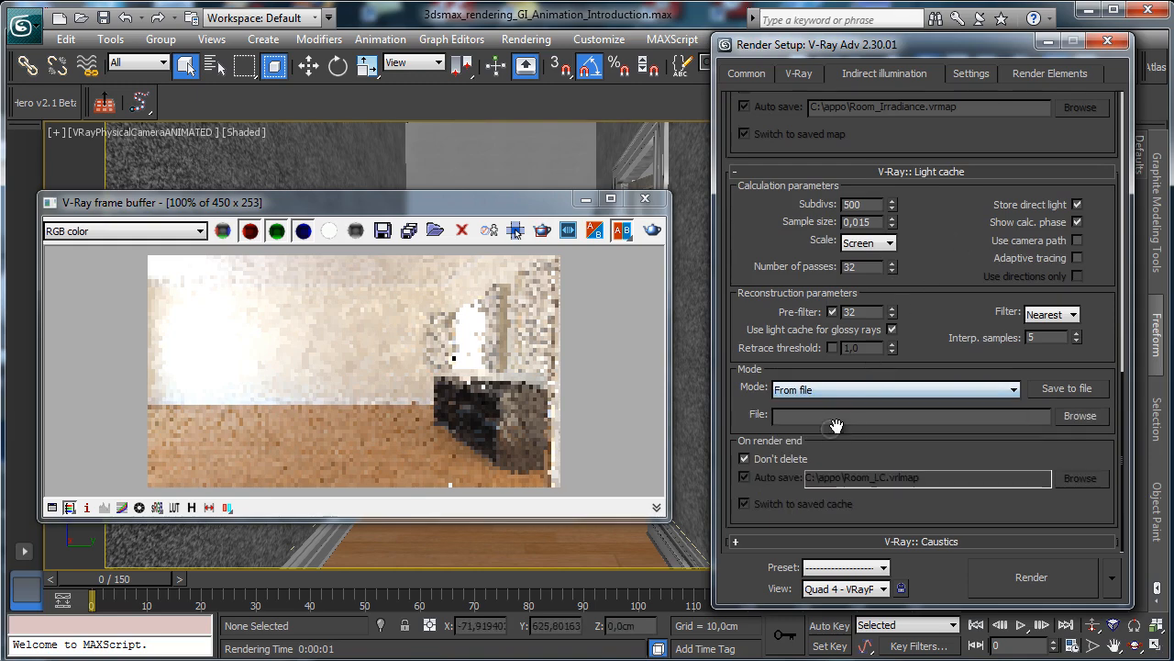
{"action": "left_click", "coordinate": [1080, 416]}
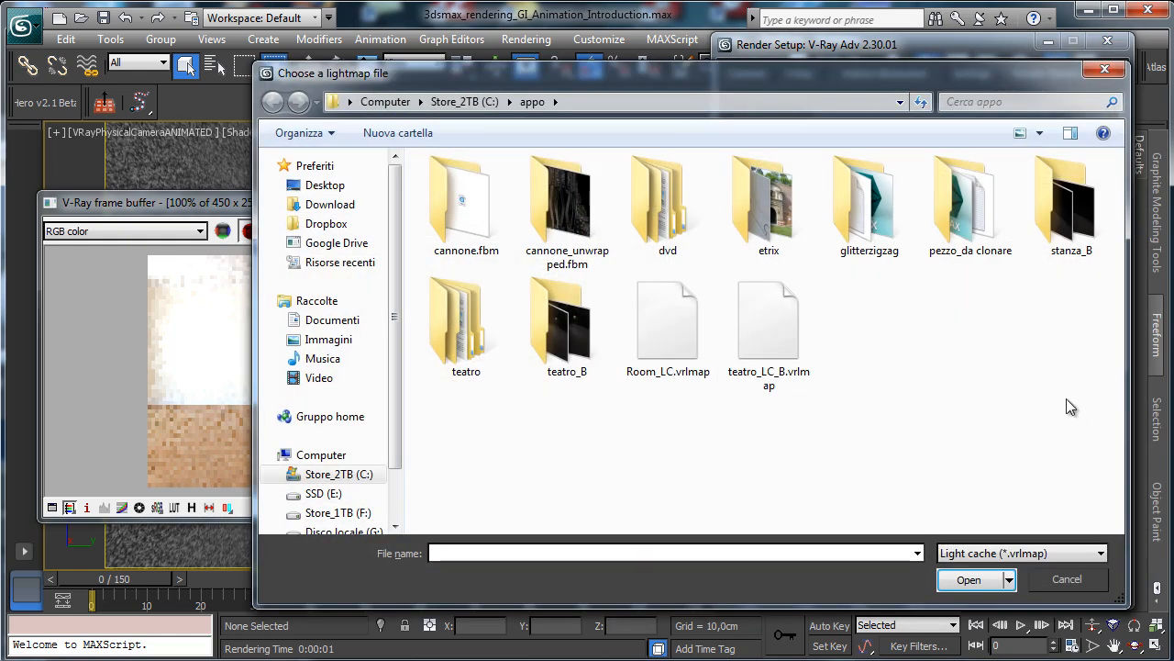
{"action": "left_click", "coordinate": [682, 321]}
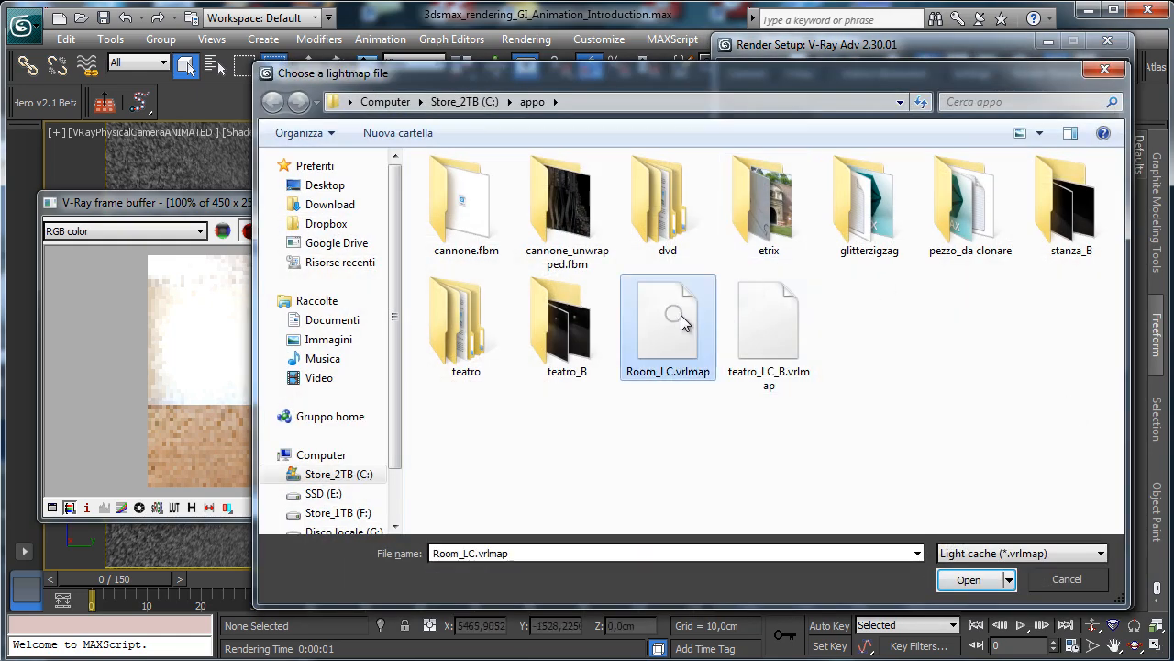
{"action": "left_click", "coordinate": [965, 572]}
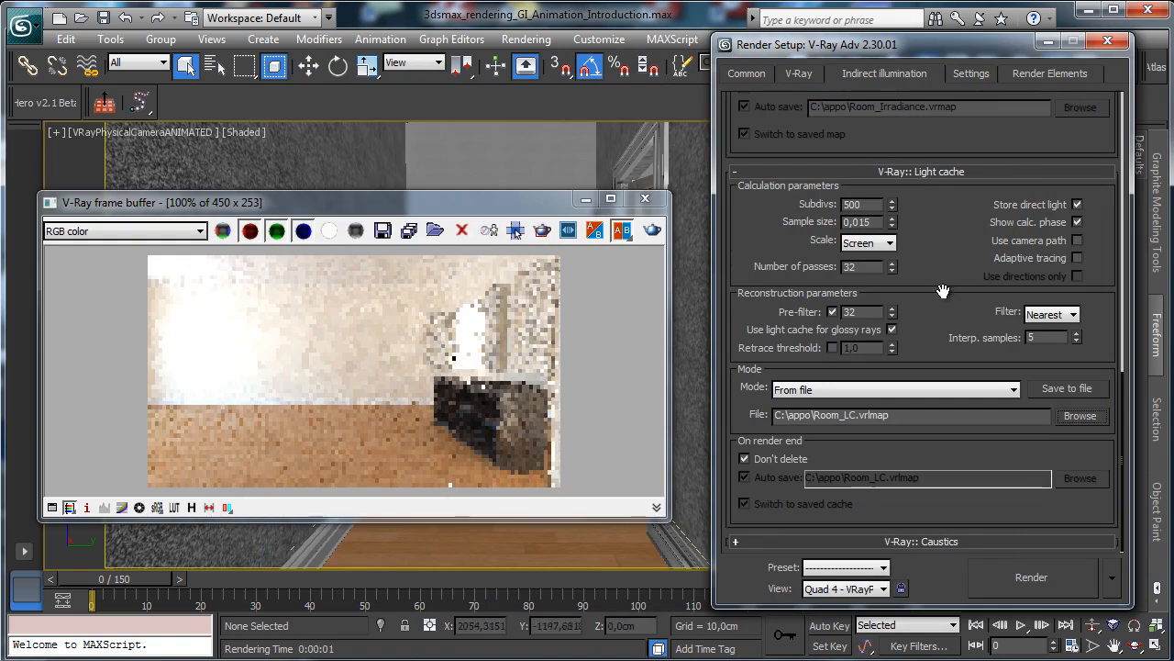
- Turn off Don't render final image and set the render range's end frame to 50
{"action": "left_click", "coordinate": [795, 74]}
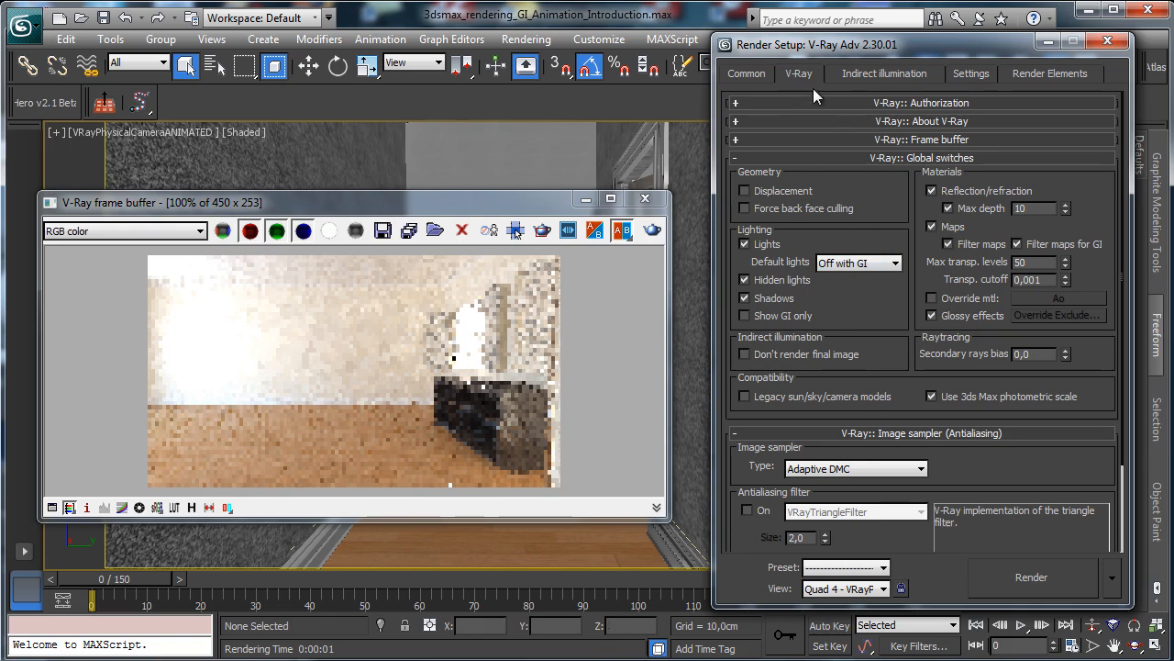
{"action": "left_click", "coordinate": [739, 73]}
{"action": "scroll", "coordinate": [918, 239], "scroll_direction": "up", "scroll_amount": 4}
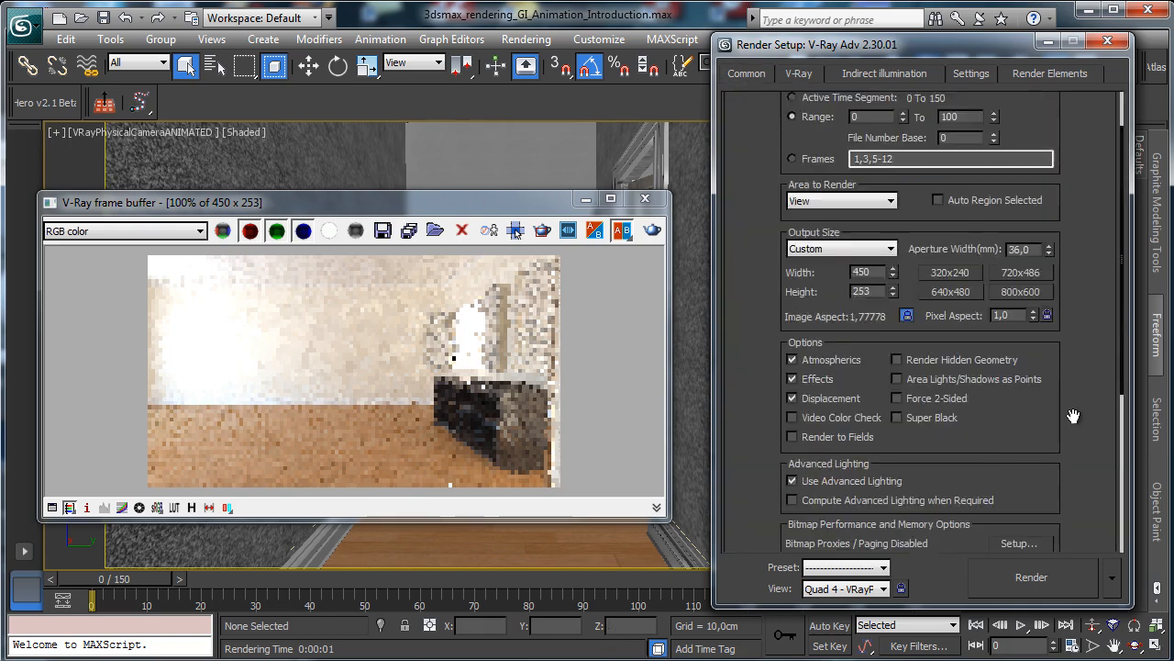
{"action": "double_click", "coordinate": [952, 177]}
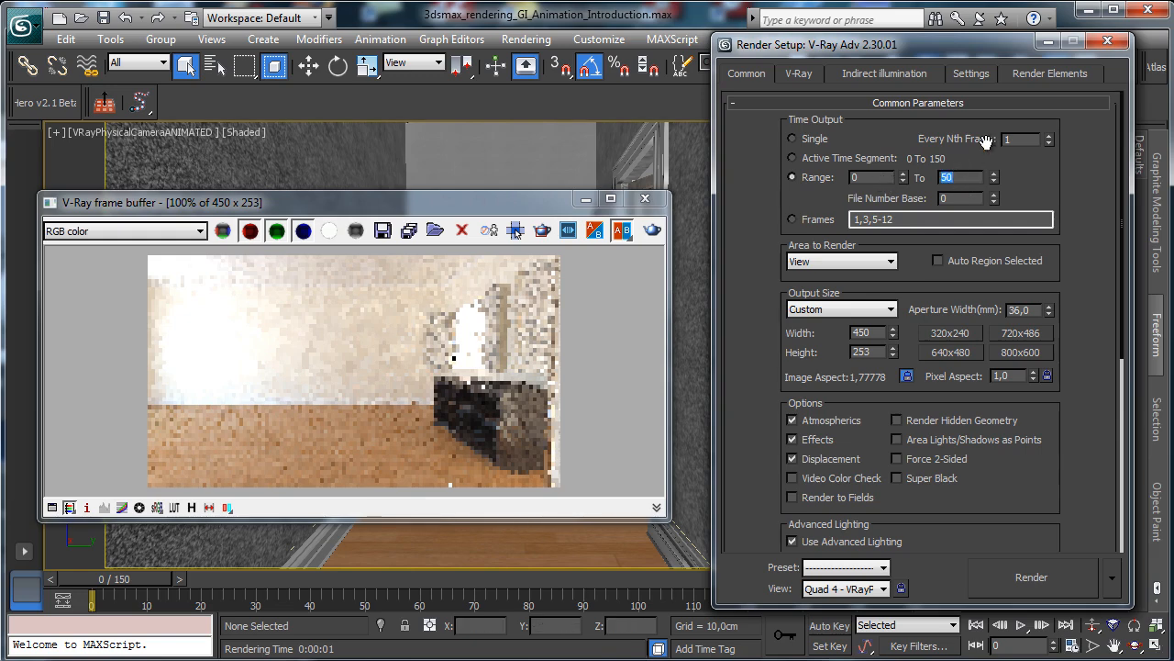
- Render frames 0 to 50 to GI_Animation.jpg, overwriting the existing image files
{"action": "scroll", "coordinate": [918, 537], "scroll_direction": "down", "scroll_amount": 5}
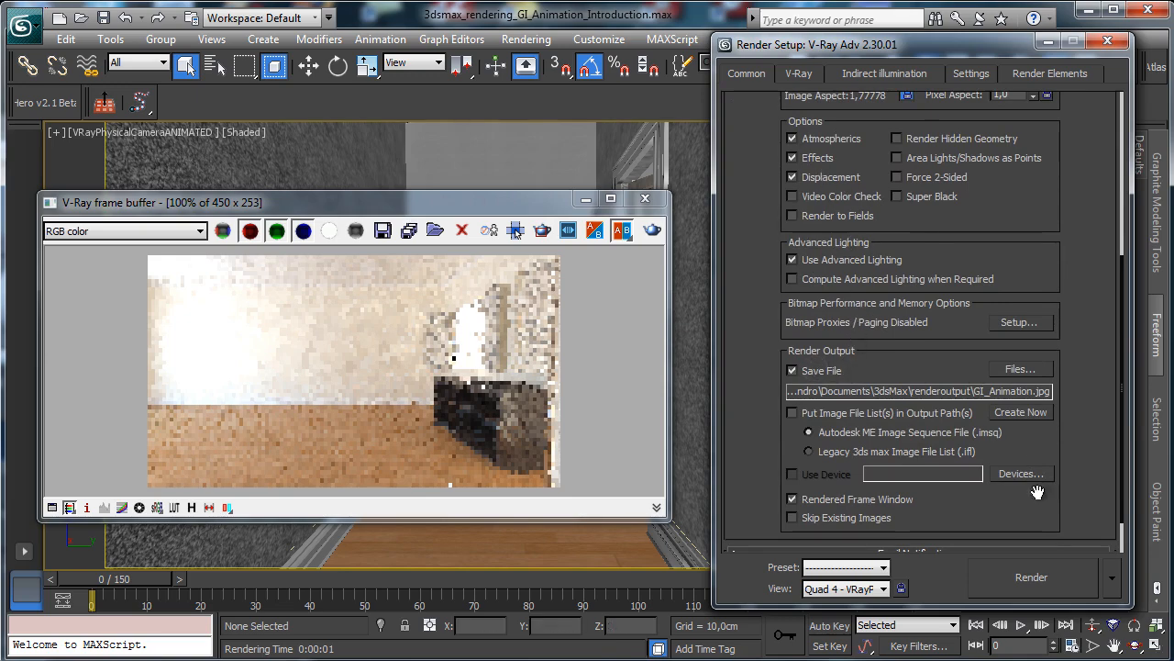
{"action": "left_click", "coordinate": [1026, 577]}
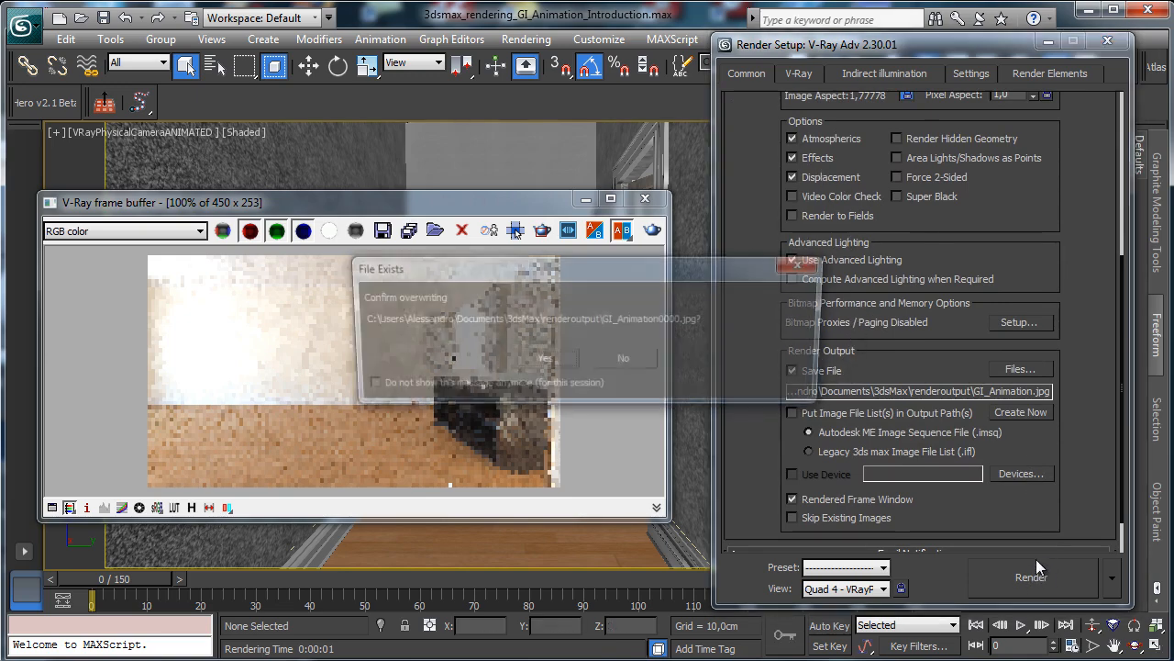
{"action": "left_click", "coordinate": [544, 360]}
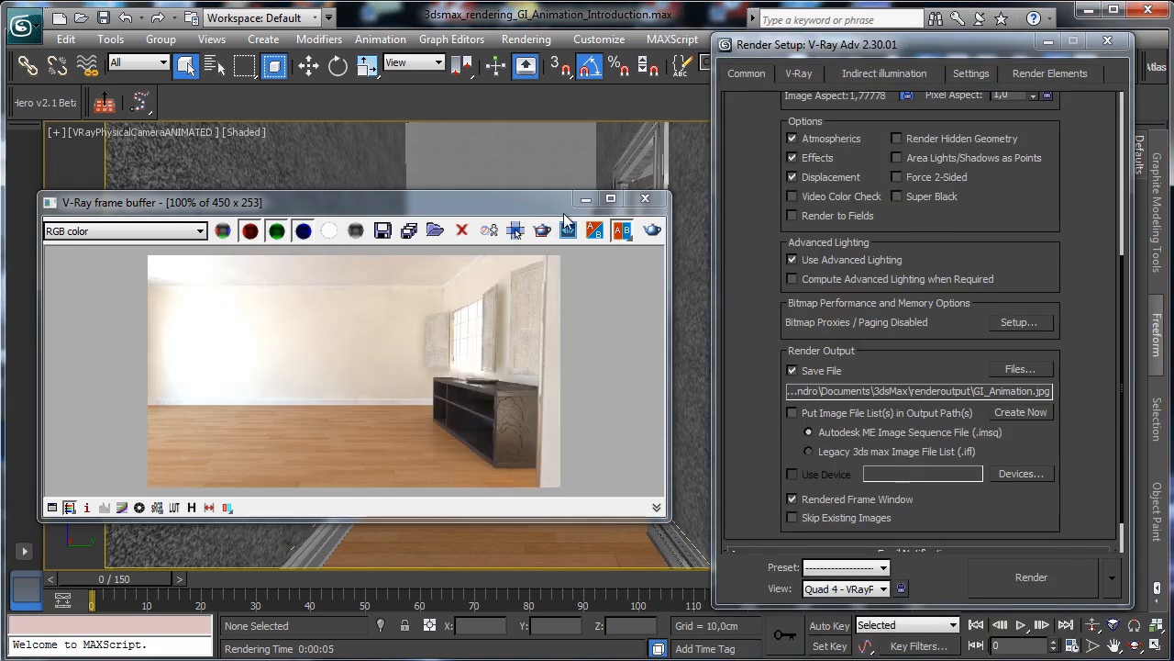
- Load the GI_Animation image sequence, frames 0 to 50, into channel A of the RAM Player
{"action": "left_click", "coordinate": [526, 39]}
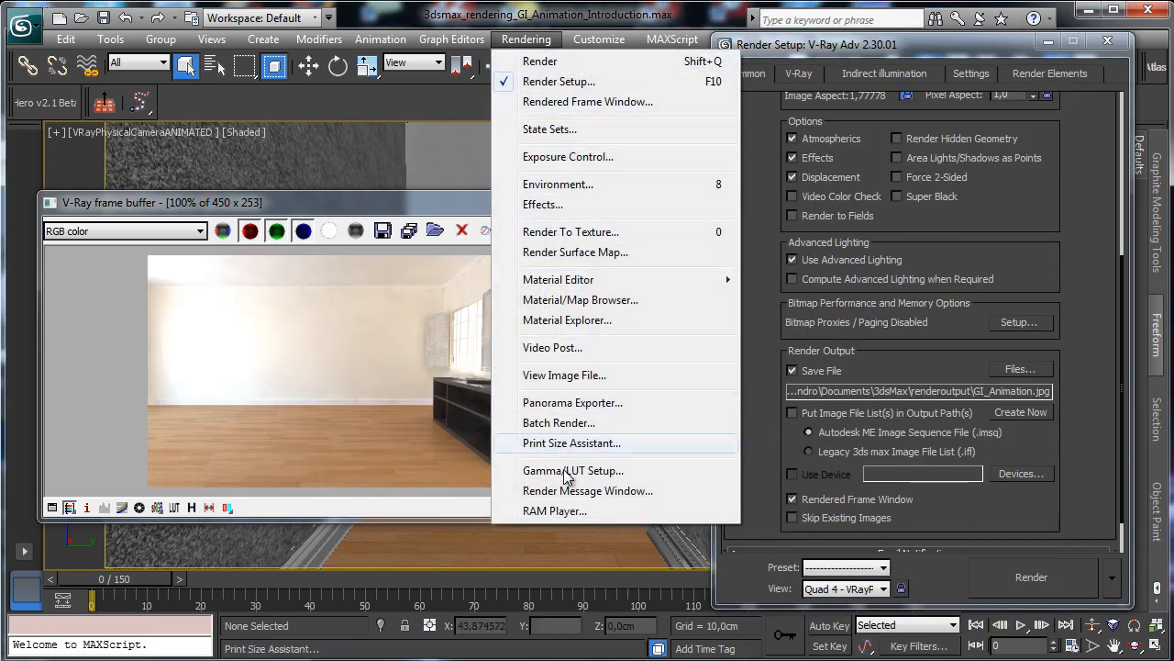
{"action": "left_click", "coordinate": [553, 511]}
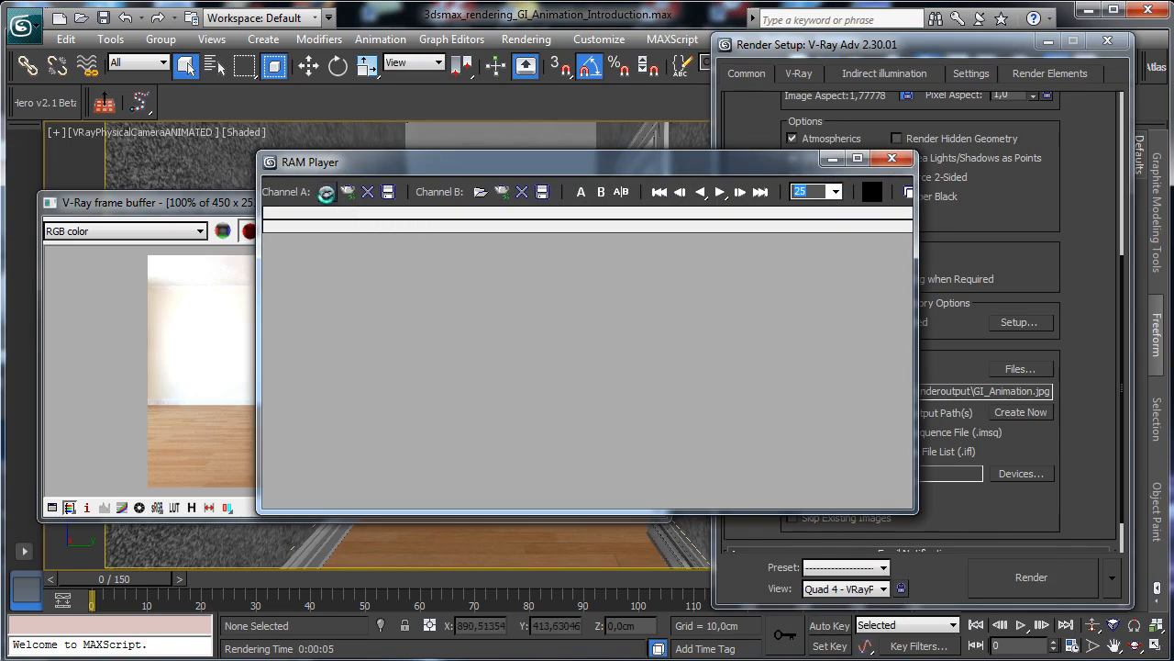
{"action": "left_click", "coordinate": [325, 194]}
{"action": "left_click_drag", "start_coordinate": [746, 194], "coordinate": [721, 31]}
{"action": "left_click_drag", "start_coordinate": [903, 138], "coordinate": [881, 296]}
{"action": "left_click", "coordinate": [504, 204]}
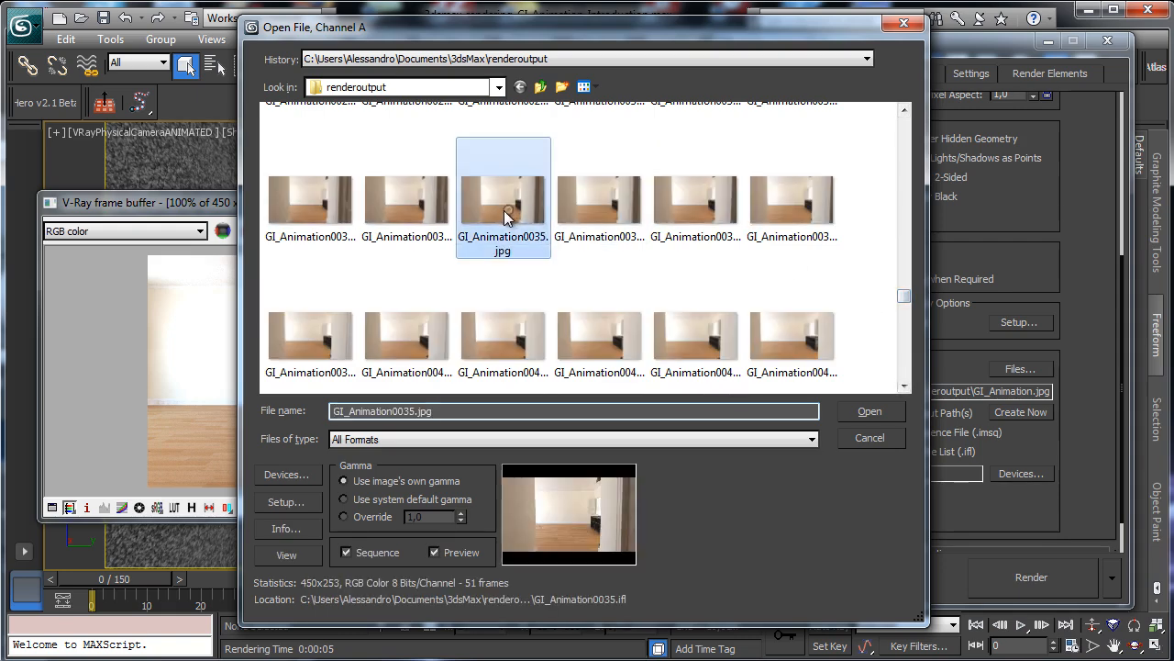
{"action": "left_click", "coordinate": [881, 411]}
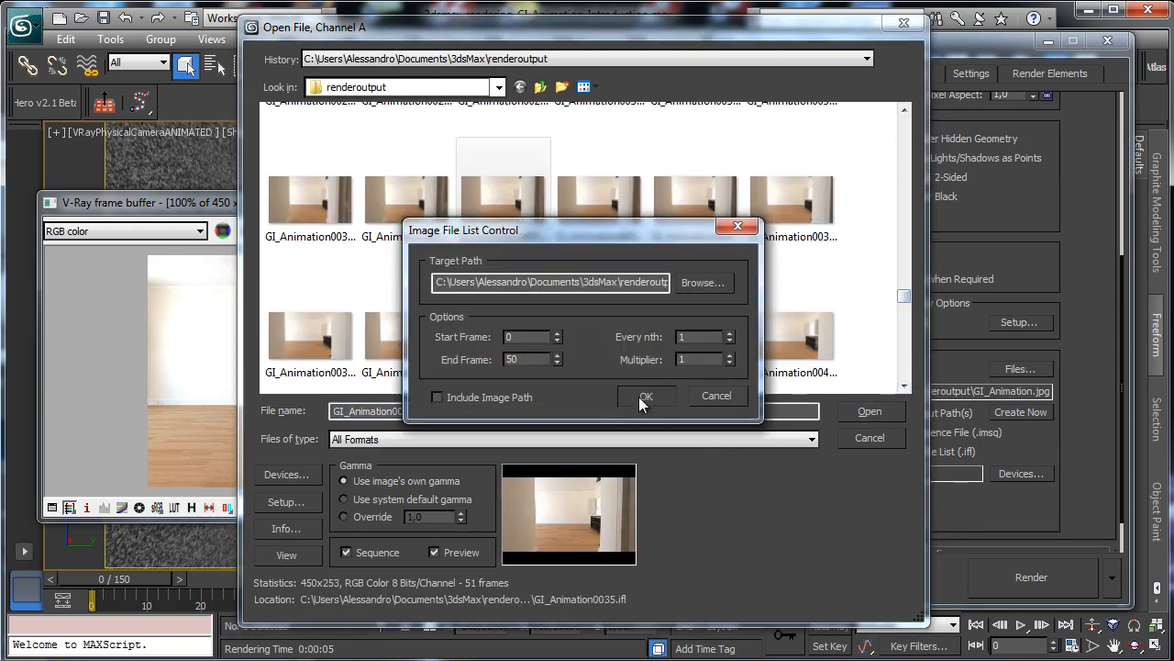
{"action": "left_click", "coordinate": [643, 398]}
{"action": "left_click", "coordinate": [612, 423]}
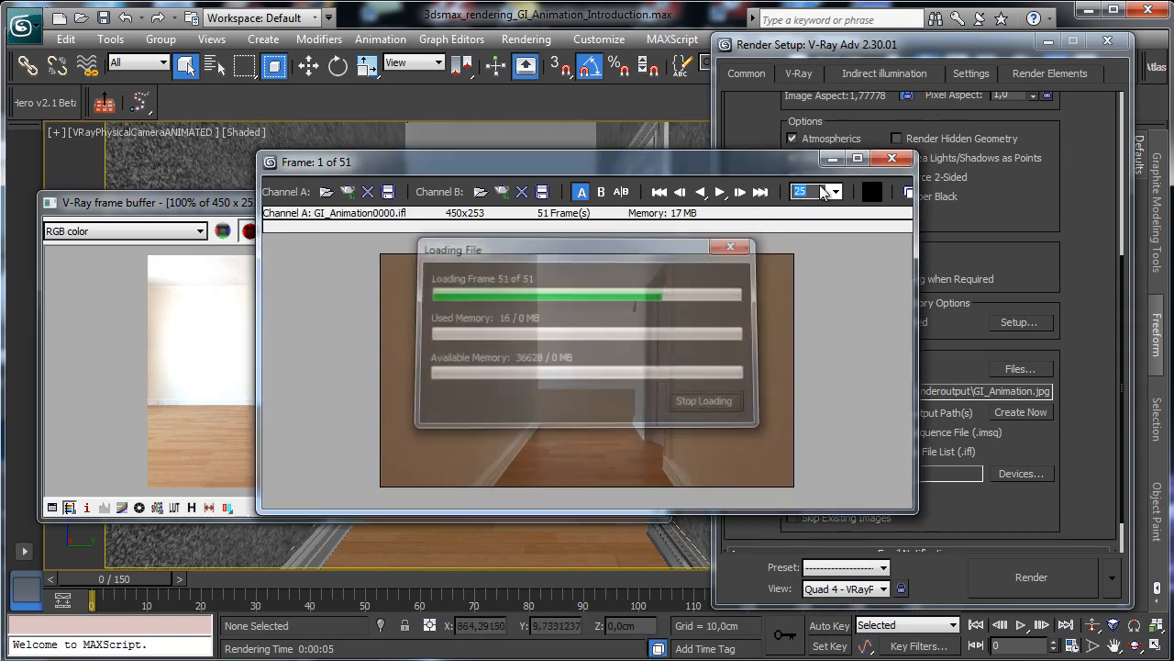
- Play the loaded sequence in the RAM Player, stop it and close the player
{"action": "left_click", "coordinate": [720, 192]}
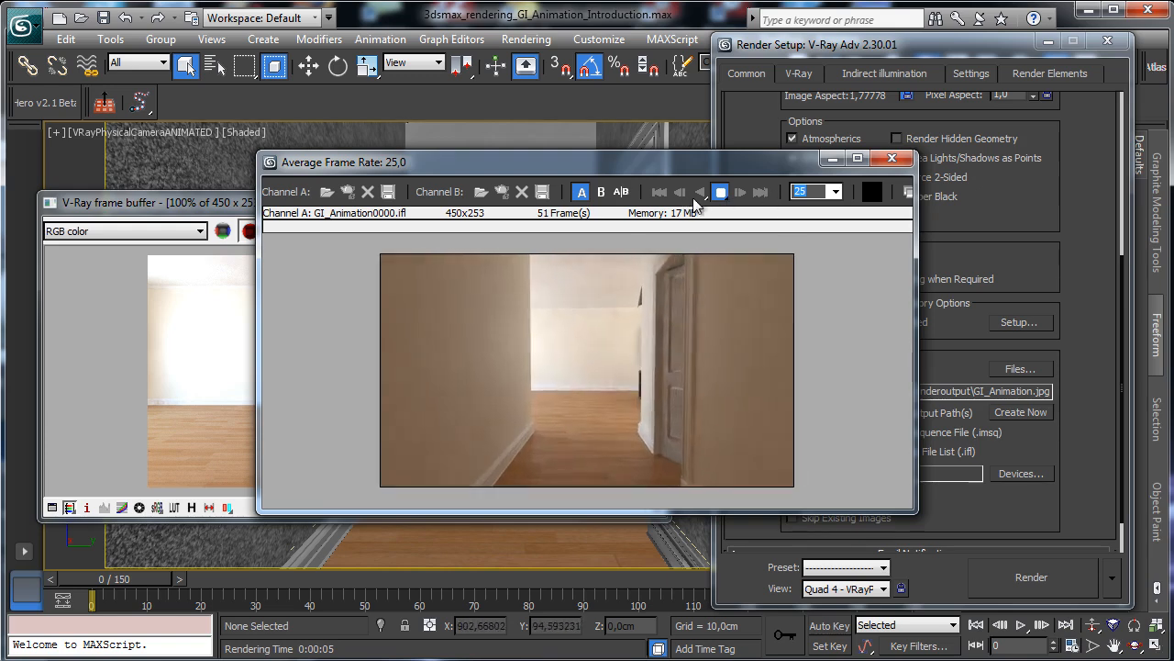
{"action": "left_click", "coordinate": [721, 192]}
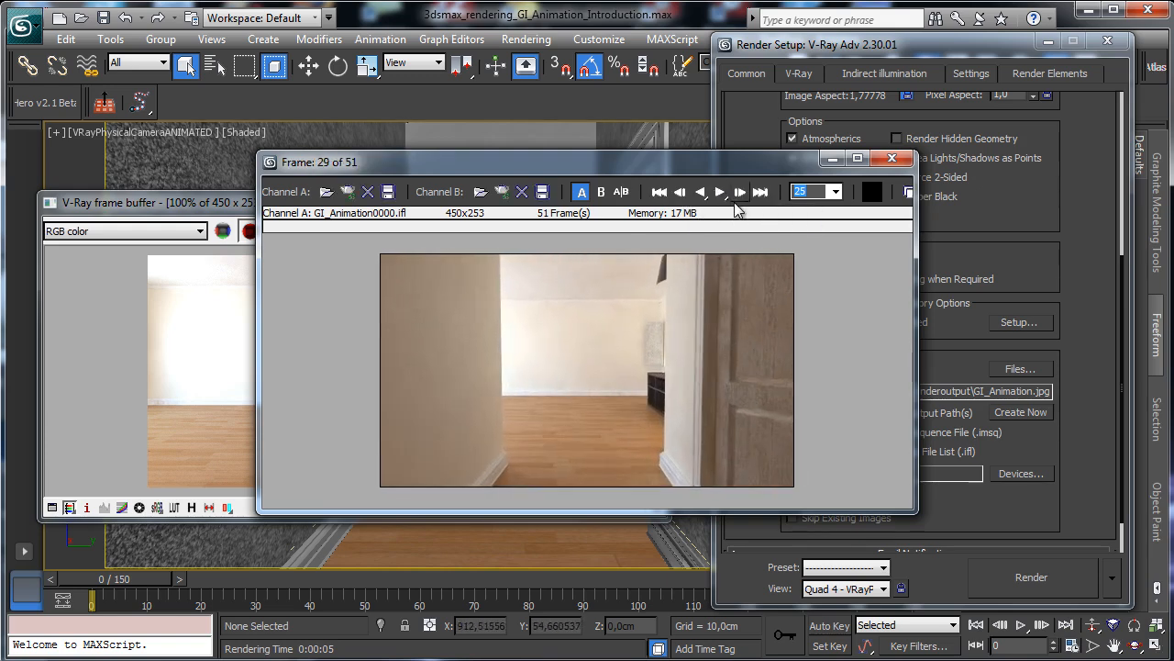
{"action": "left_click", "coordinate": [892, 159]}
{"action": "left_click", "coordinate": [536, 377]}
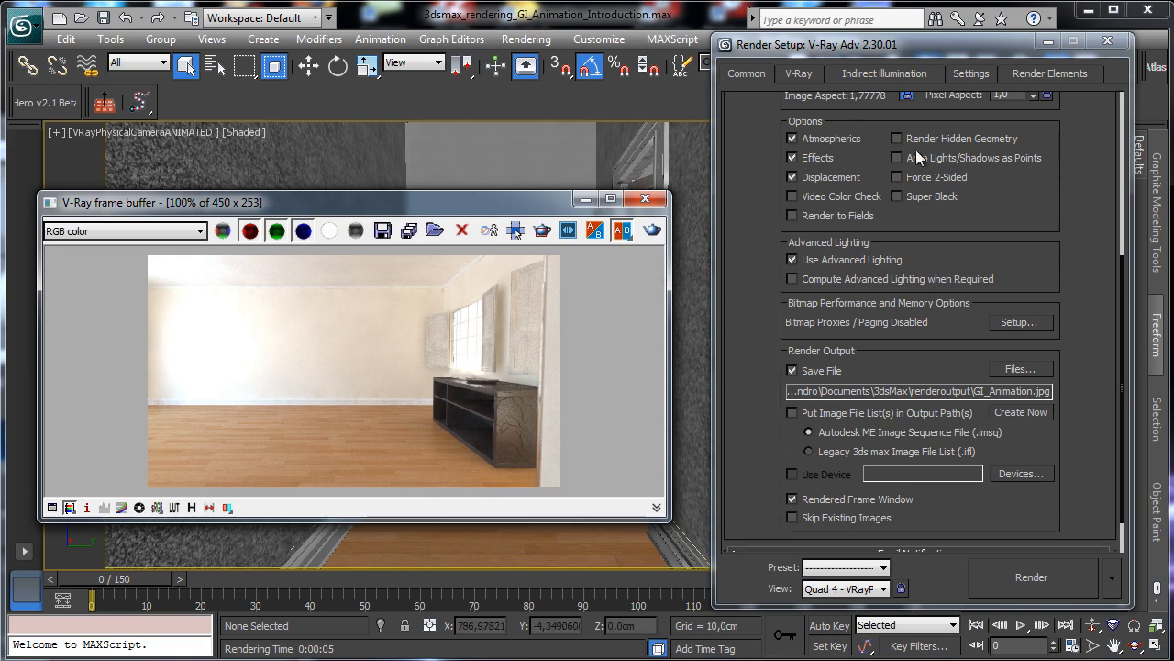
- Configure a GI-only pass of every 3rd frame, with Save File off and Don't render final image on
{"action": "scroll", "coordinate": [916, 158], "scroll_direction": "up", "scroll_amount": 5}
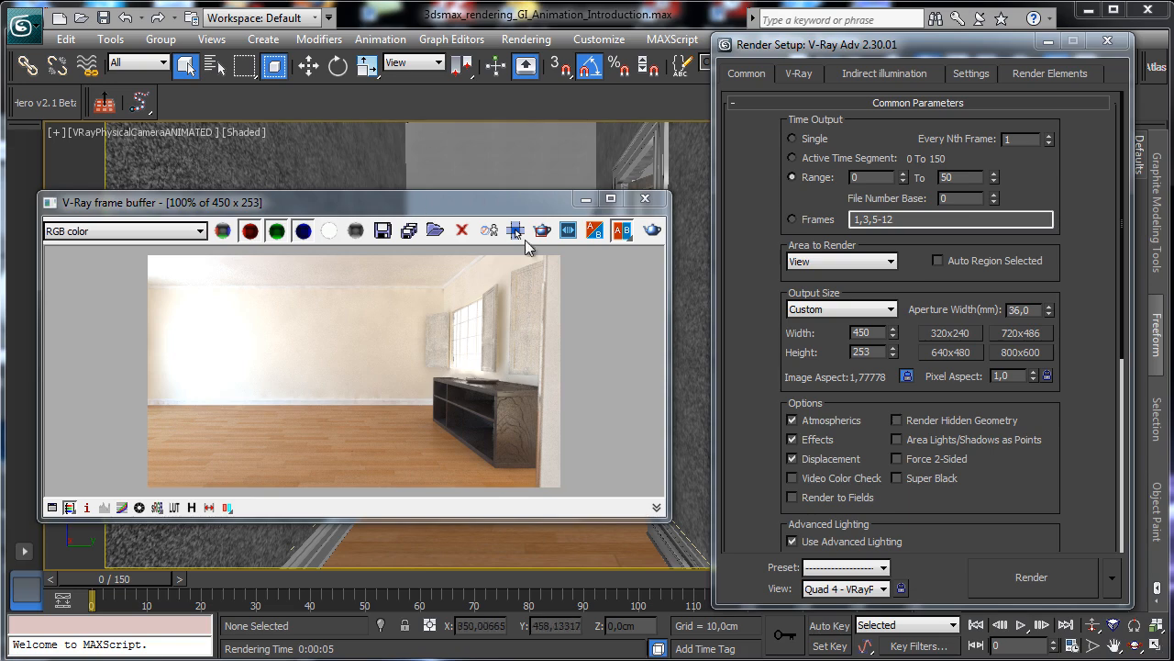
{"action": "left_click", "coordinate": [1013, 140]}
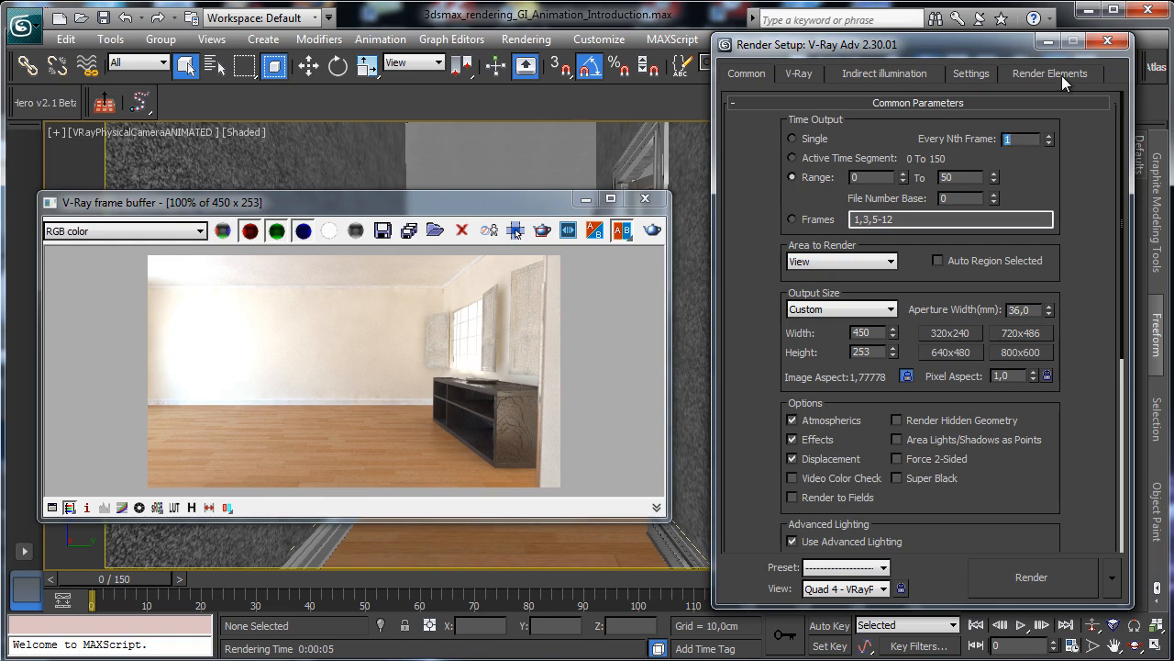
{"action": "type", "text": "3"}
{"action": "scroll", "coordinate": [1015, 506], "scroll_direction": "down", "scroll_amount": 5}
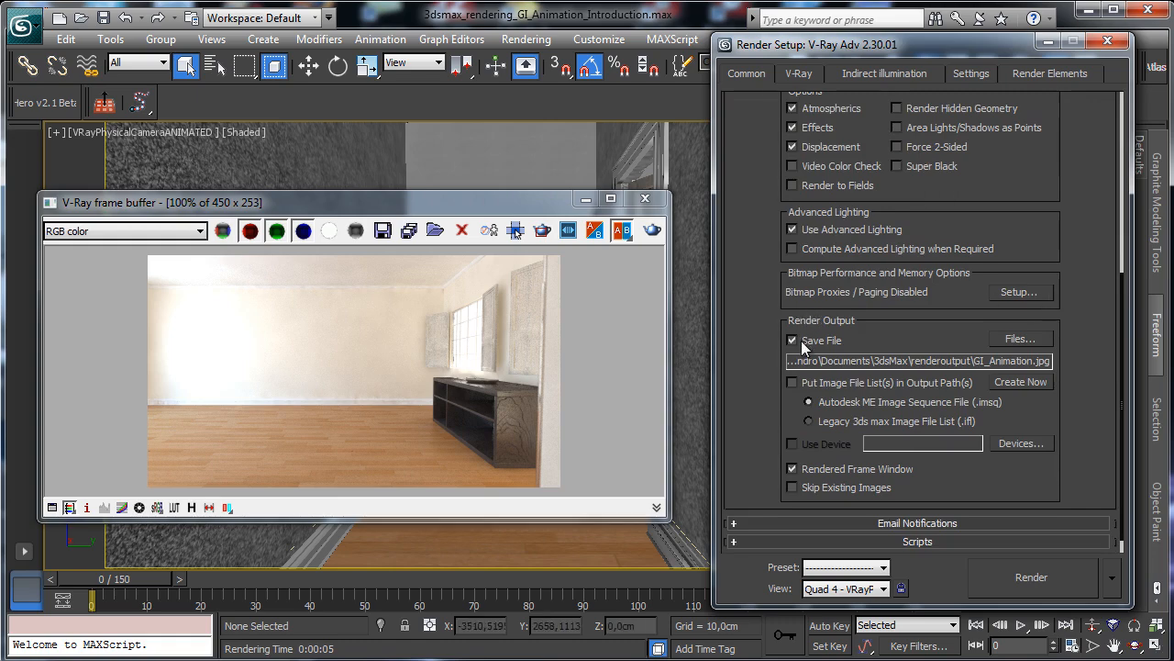
{"action": "left_click", "coordinate": [795, 75]}
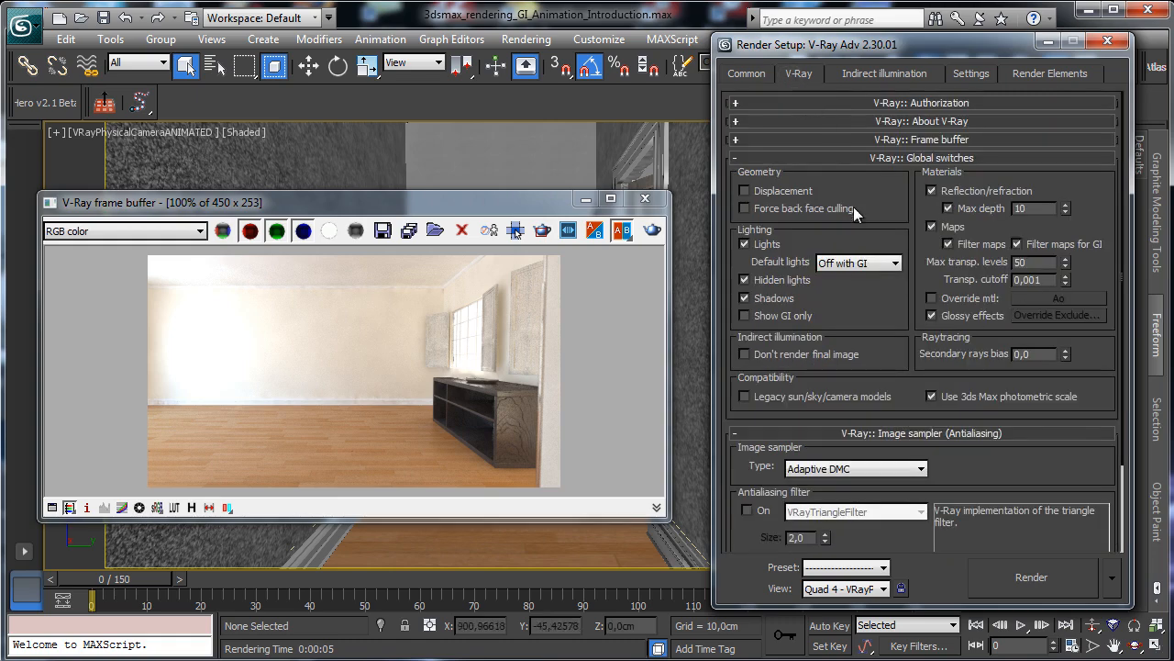
- Set the irradiance map mode to Incremental add to current map and its auto-save file to C:\appo\Room_Irradiance_B.vrmap
{"action": "left_click", "coordinate": [908, 79]}
{"action": "left_click_drag", "start_coordinate": [949, 309], "coordinate": [944, 389]}
{"action": "scroll", "coordinate": [944, 389], "scroll_direction": "up", "scroll_amount": 3}
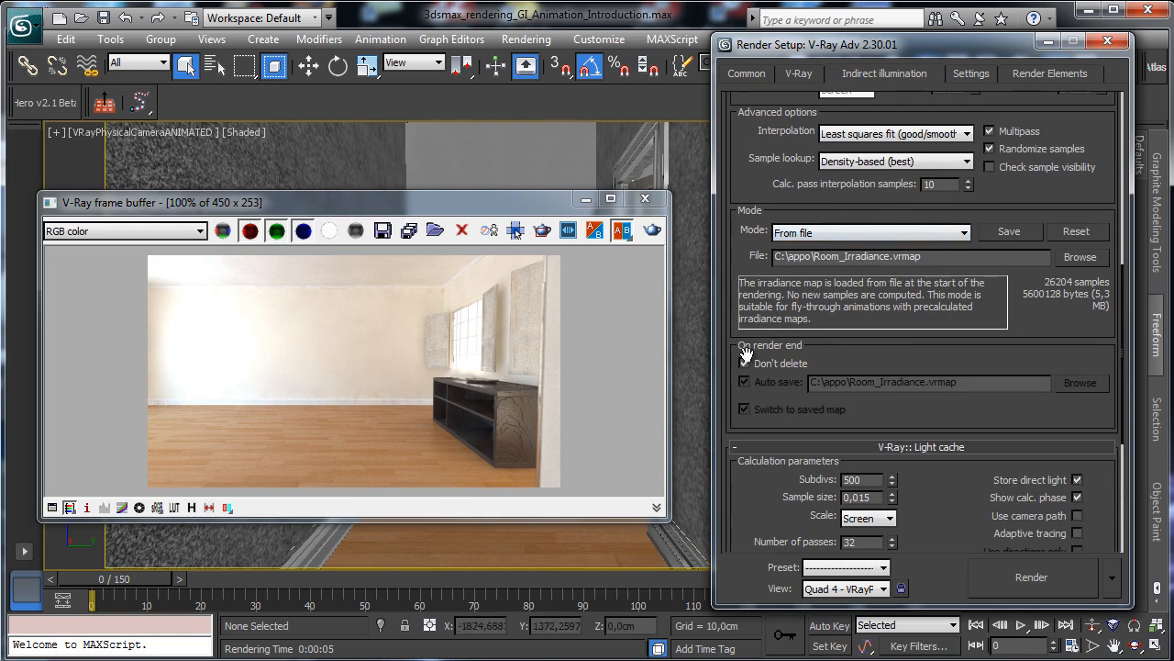
{"action": "left_click", "coordinate": [907, 235]}
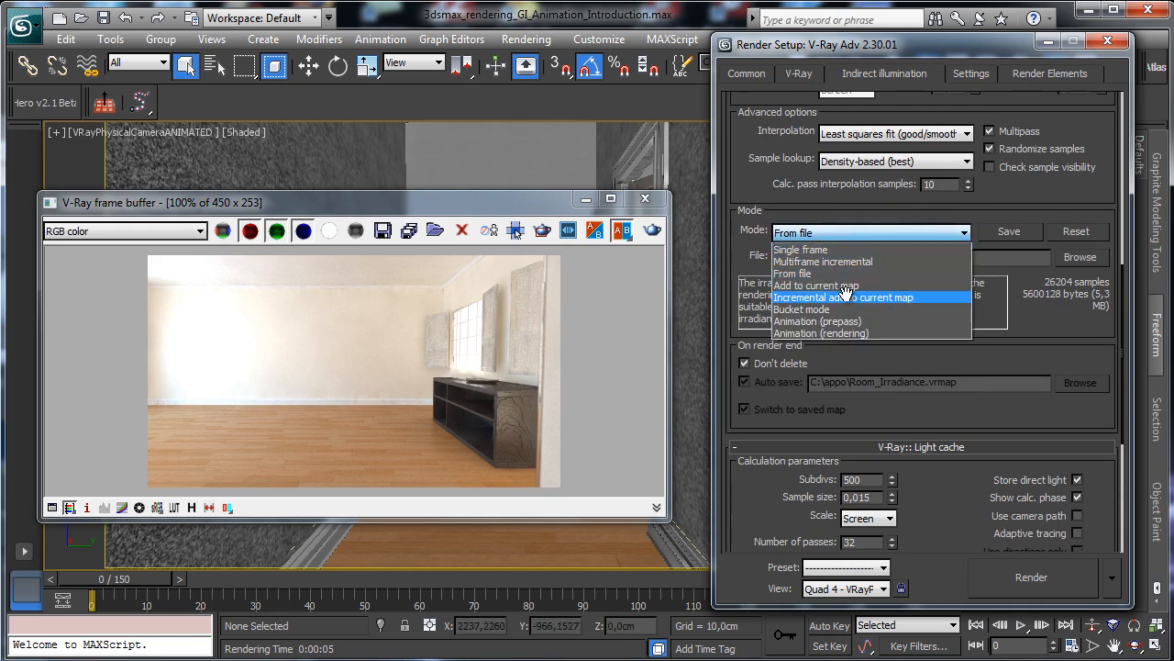
{"action": "left_click", "coordinate": [908, 297]}
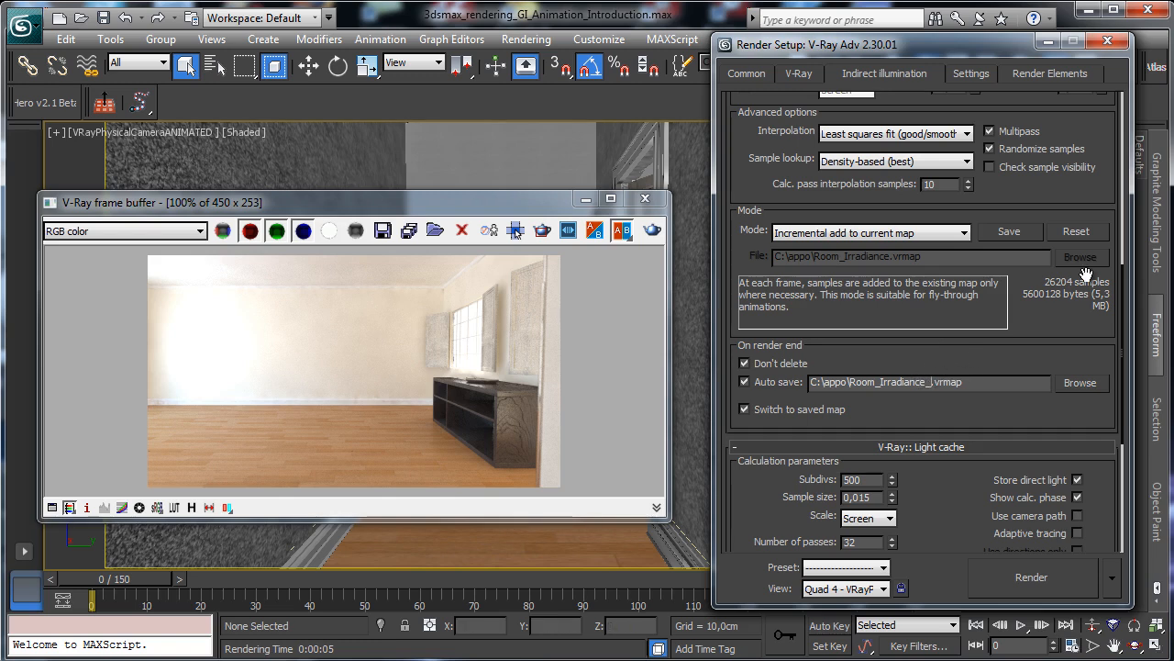
{"action": "key", "text": "Return"}
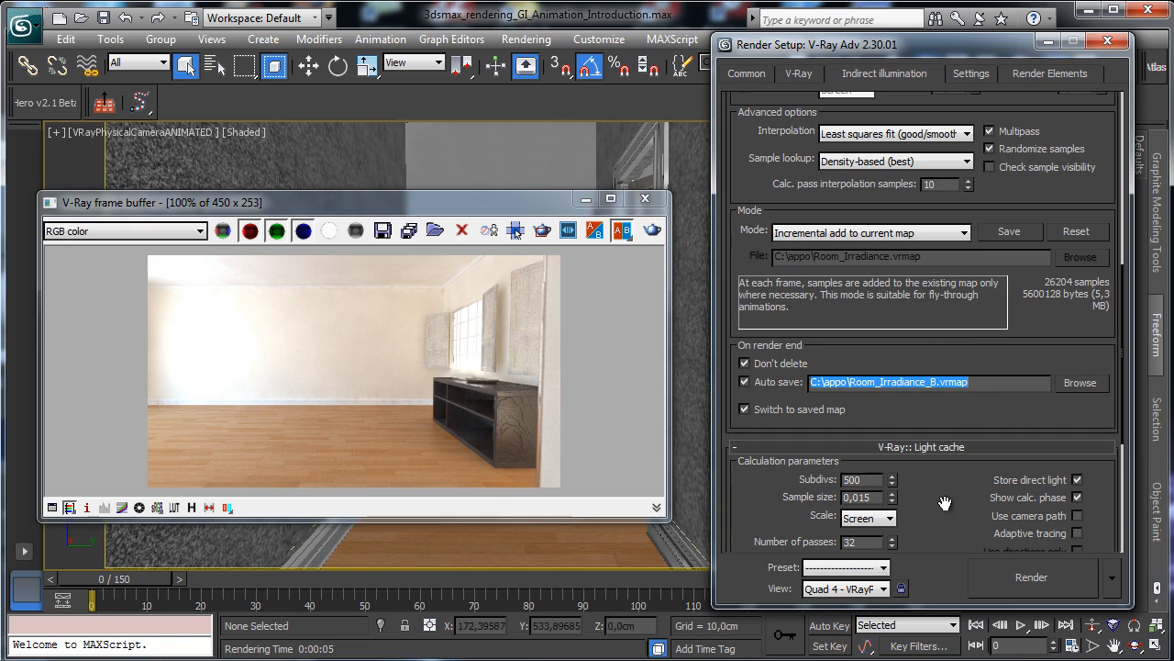
- Set the light cache mode to Fly-through and its auto-save file to Room_LC_B.vrlmap in the appo folder
{"action": "left_click_drag", "start_coordinate": [945, 503], "coordinate": [870, 145]}
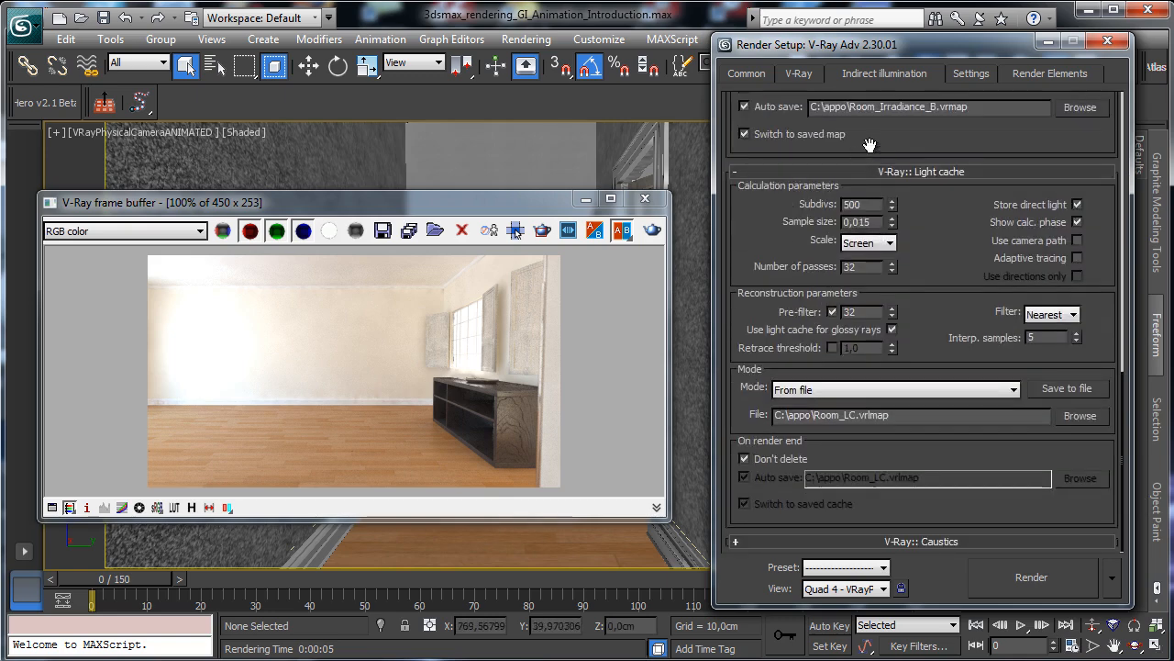
{"action": "left_click", "coordinate": [838, 392]}
{"action": "left_click", "coordinate": [918, 414]}
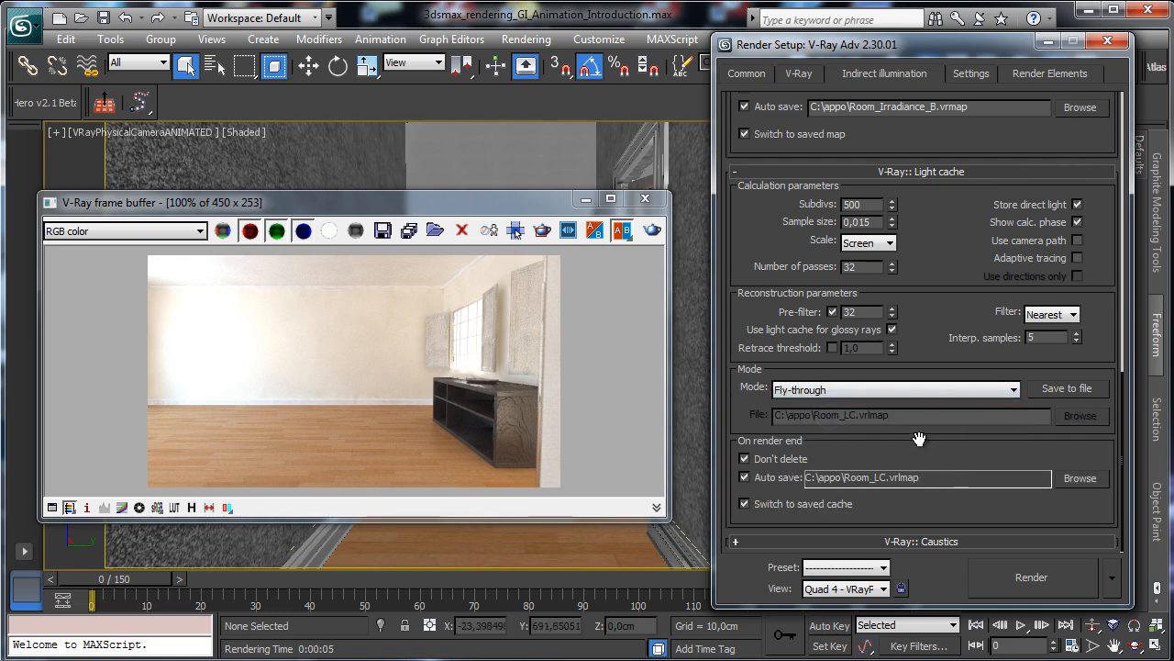
{"action": "left_click", "coordinate": [1081, 479]}
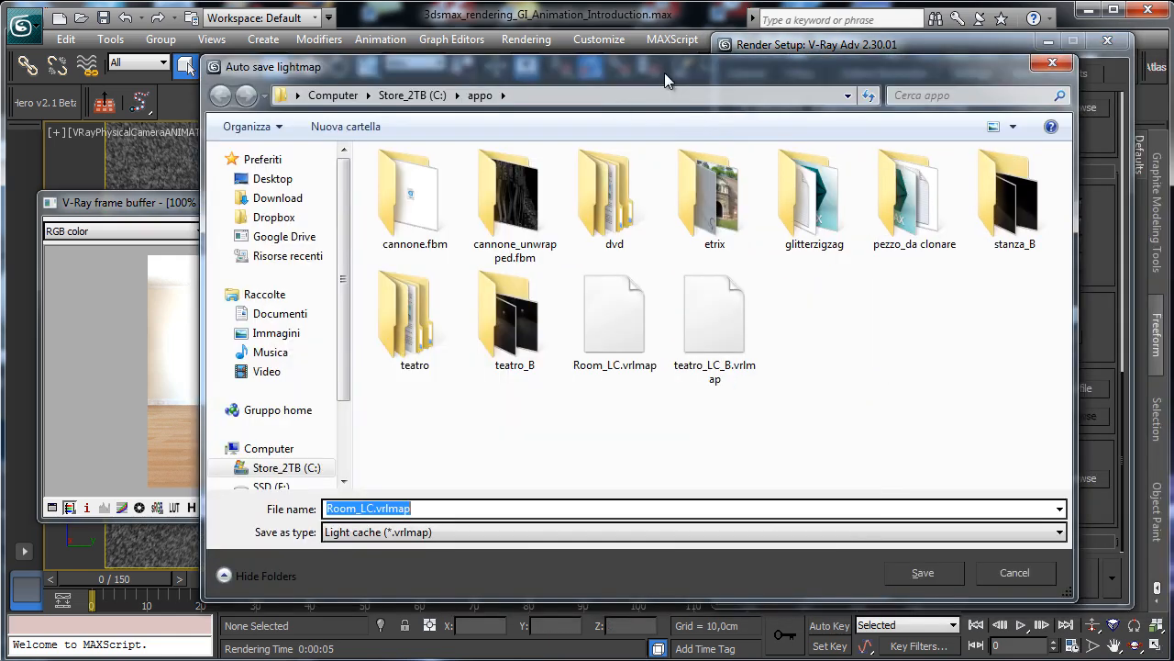
{"action": "left_click", "coordinate": [371, 508]}
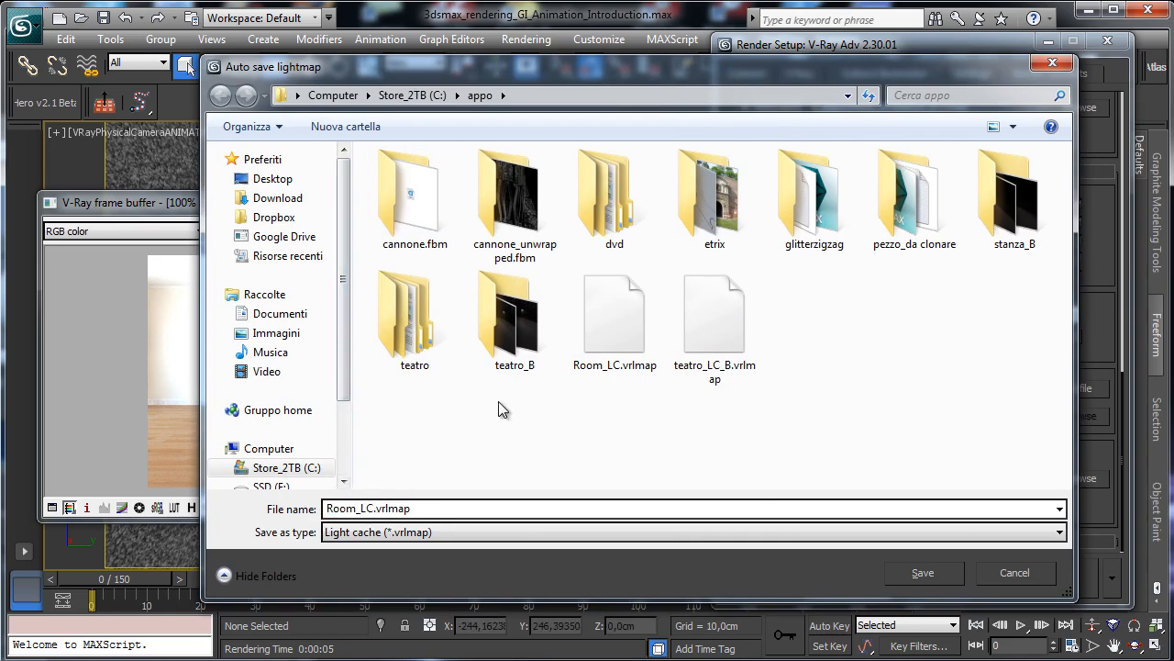
{"action": "type", "text": "_B"}
{"action": "key", "text": "Return"}
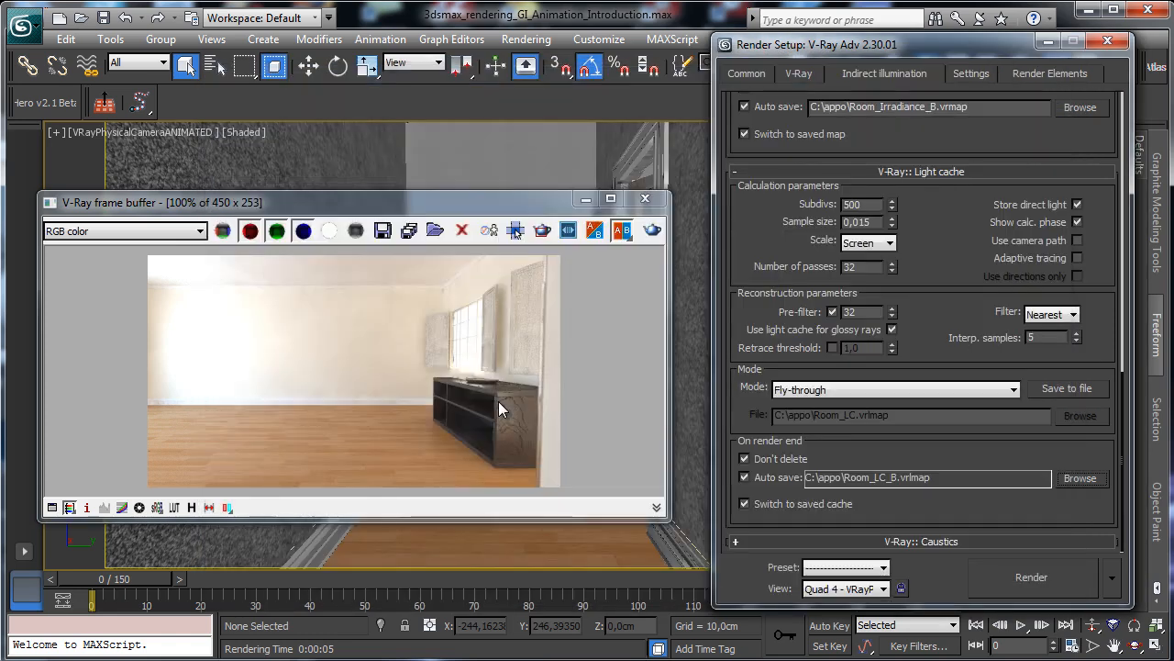
- Render the GI precalculation of every 3rd frame from 0 to 50 without an output file
{"action": "left_click", "coordinate": [748, 76]}
{"action": "scroll", "coordinate": [1014, 238], "scroll_direction": "up", "scroll_amount": 5}
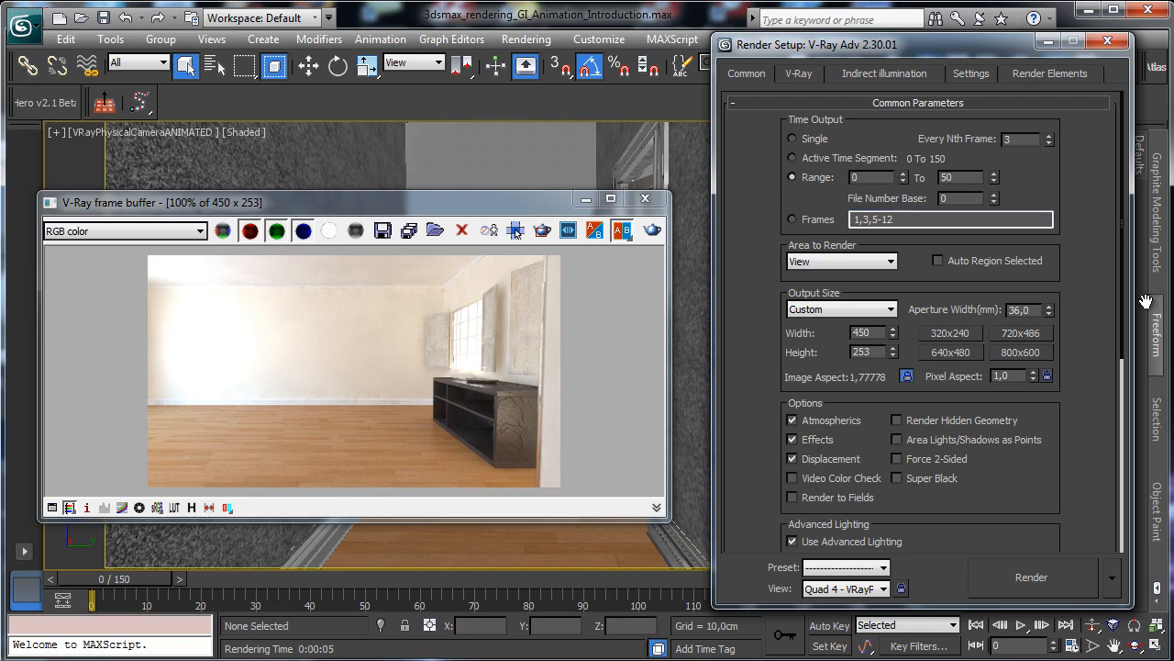
{"action": "left_click", "coordinate": [1031, 576]}
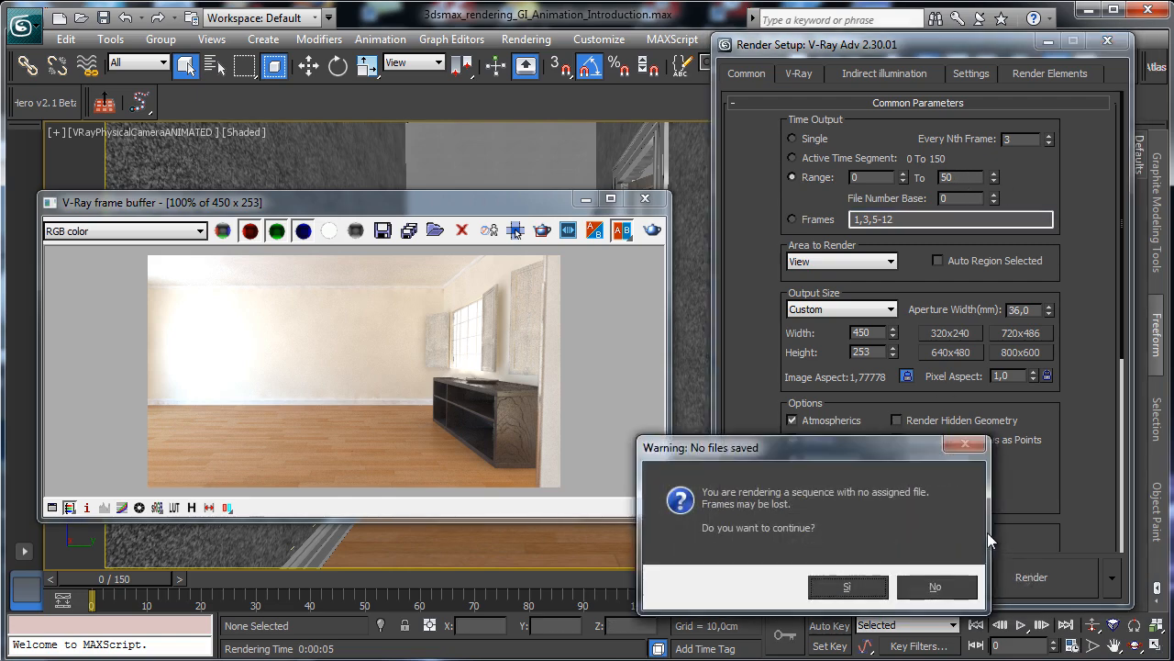
{"action": "left_click", "coordinate": [849, 587]}
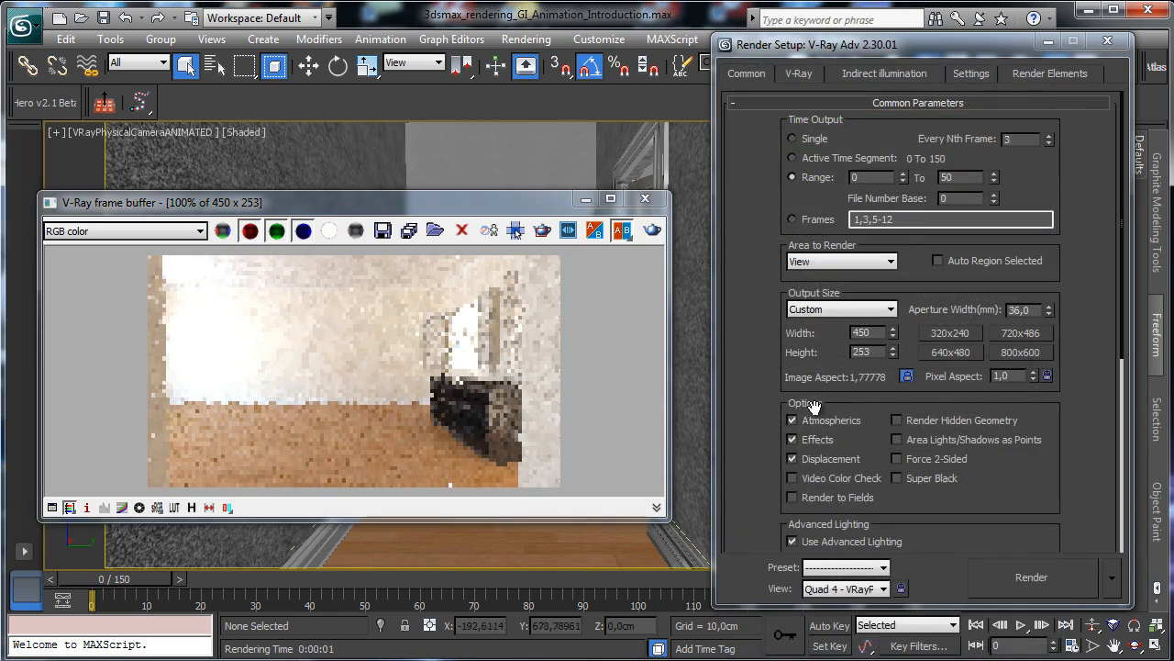
- Restore the final render settings: every Nth frame to 1, Save File on and Don't render final image off
{"action": "left_click", "coordinate": [1049, 143]}
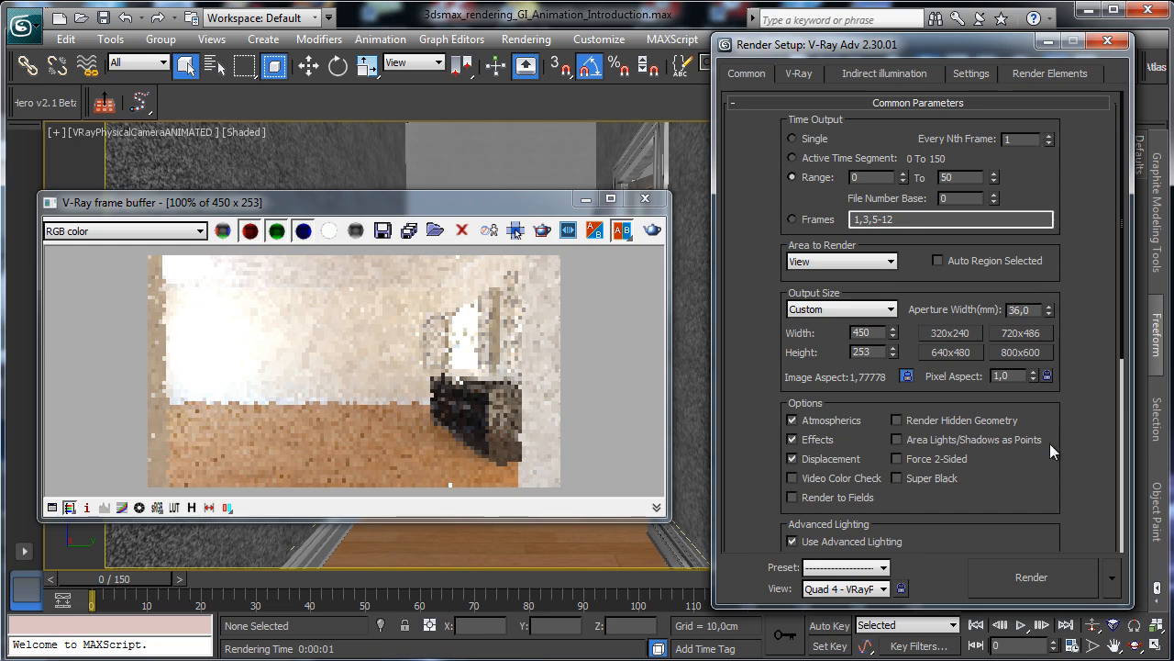
{"action": "scroll", "coordinate": [1100, 387], "scroll_direction": "down", "scroll_amount": 5}
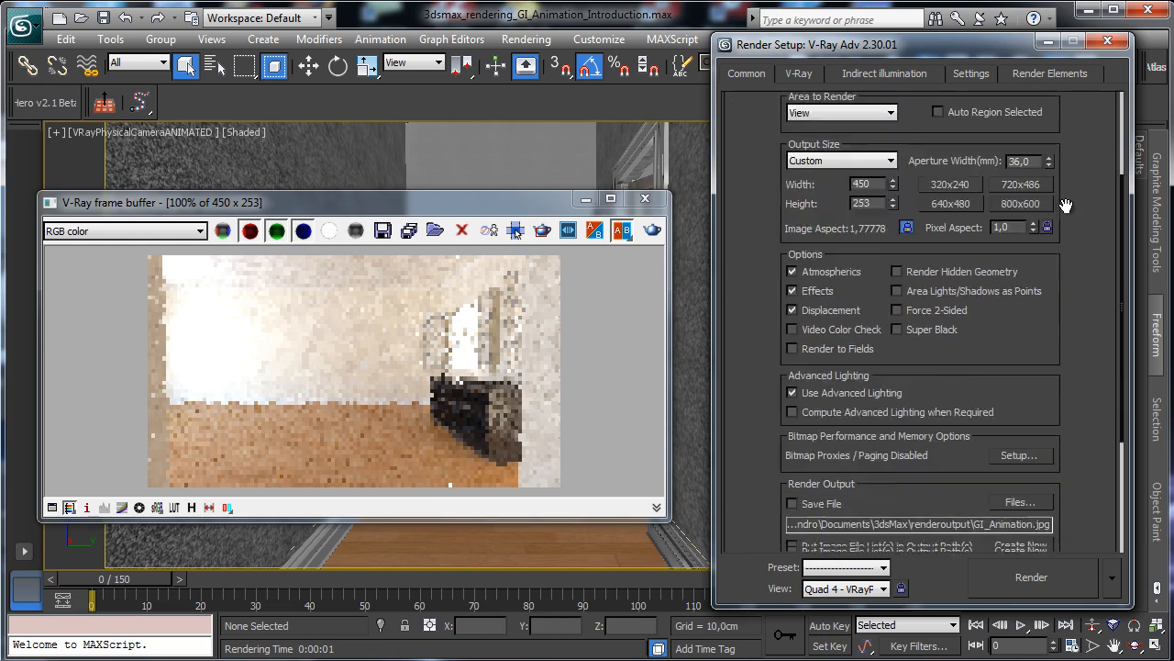
{"action": "left_click", "coordinate": [798, 76]}
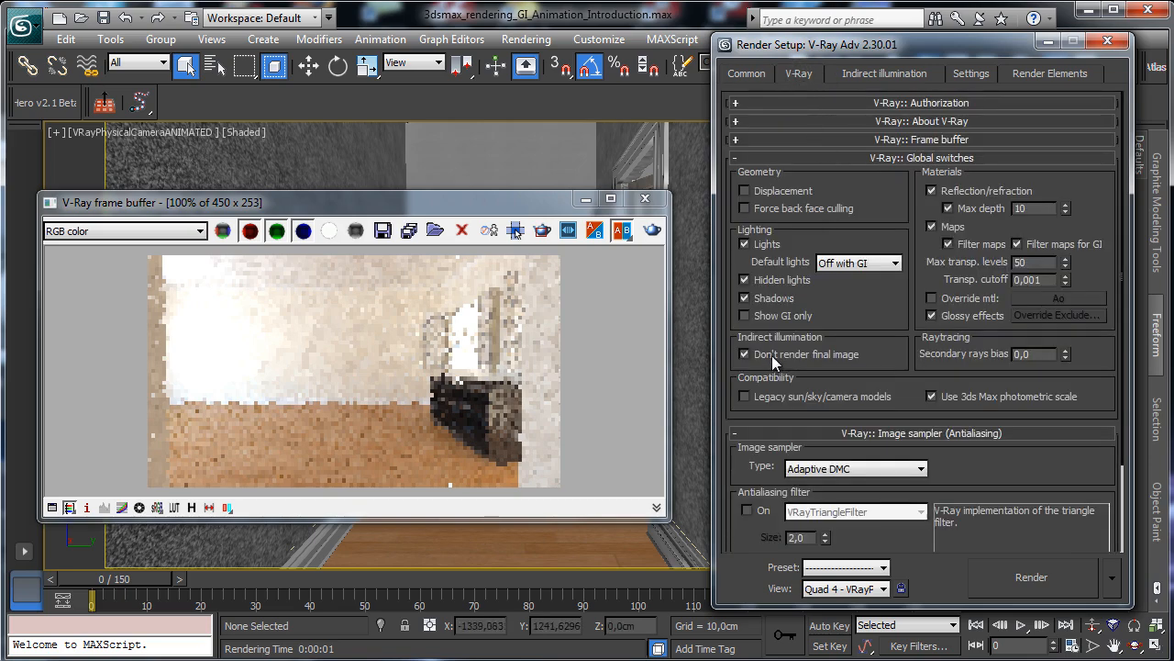
- Check the light cache and irradiance map modes and files, the DMC sampler settings and the render range
{"action": "left_click", "coordinate": [883, 73]}
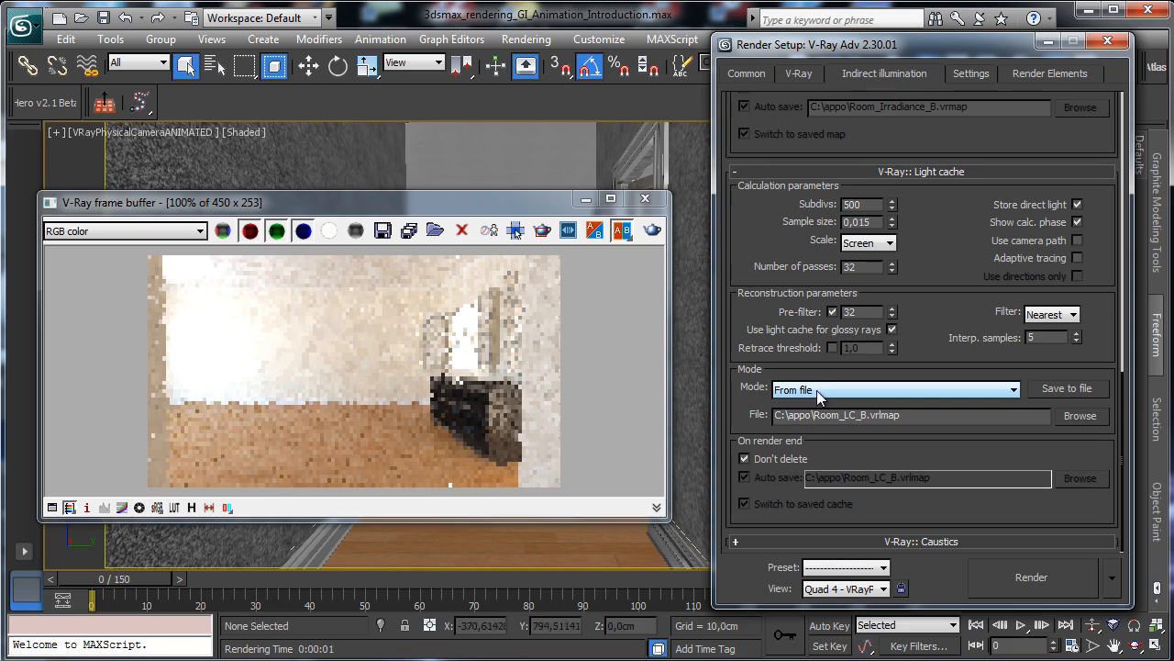
{"action": "scroll", "coordinate": [968, 224], "scroll_direction": "up", "scroll_amount": 5}
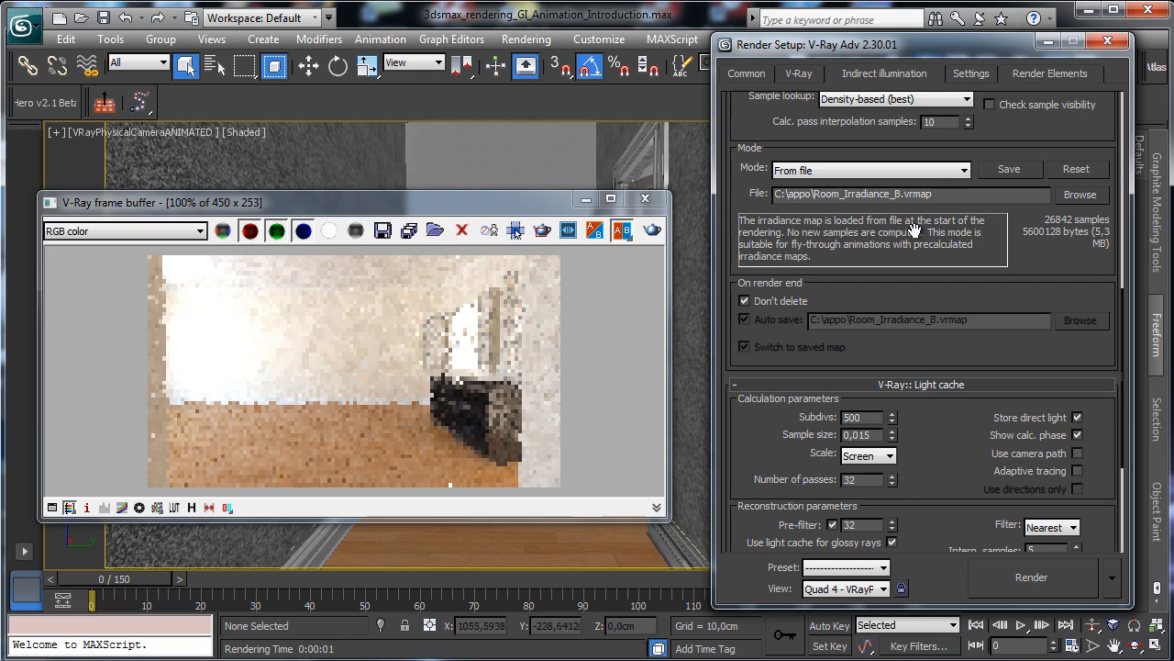
{"action": "left_click", "coordinate": [972, 75]}
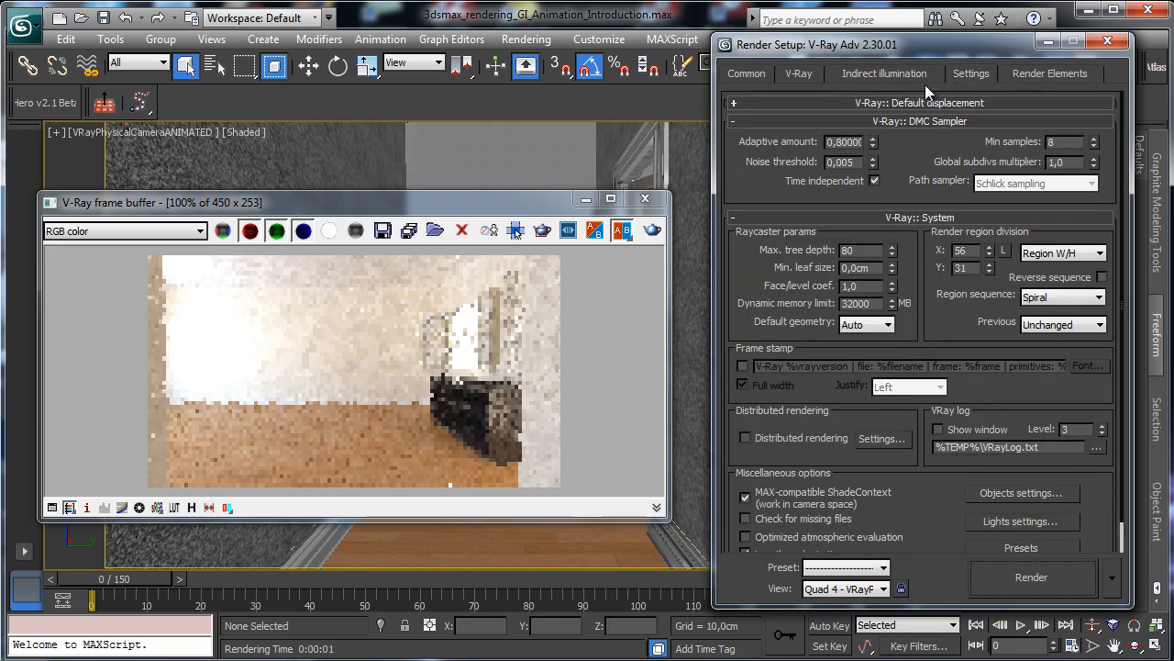
{"action": "left_click", "coordinate": [742, 74]}
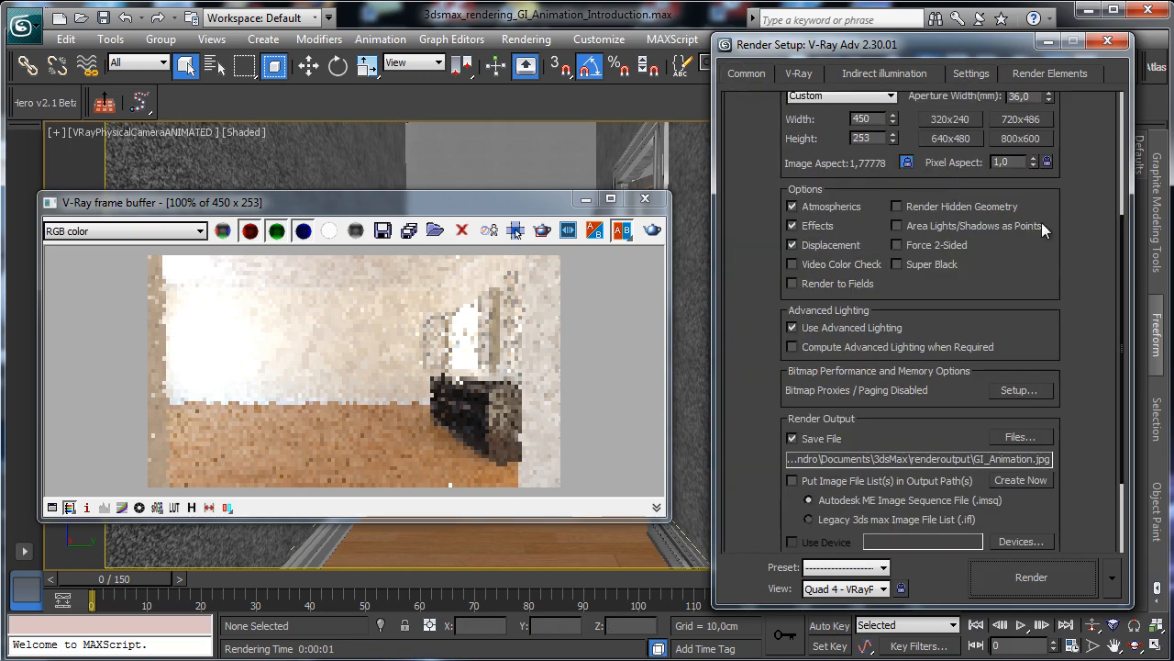
{"action": "left_click_drag", "start_coordinate": [1063, 273], "coordinate": [1116, 566]}
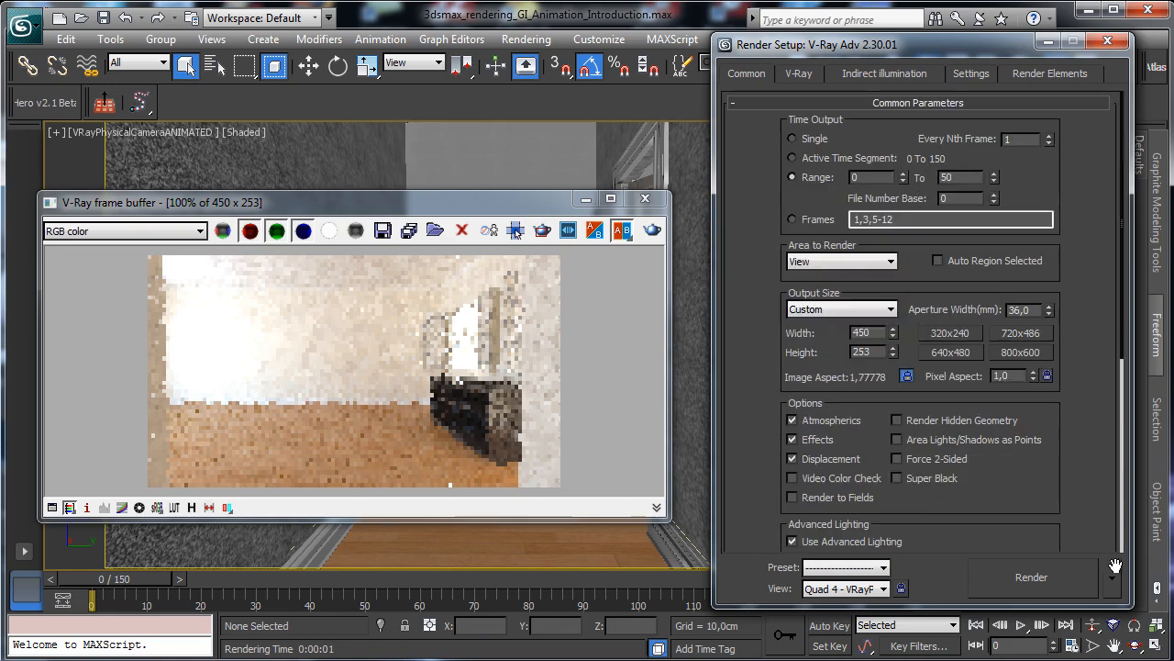
- Render the final animation for frames 0 to 50, overwriting the existing GI_Animation images
{"action": "left_click", "coordinate": [1030, 576]}
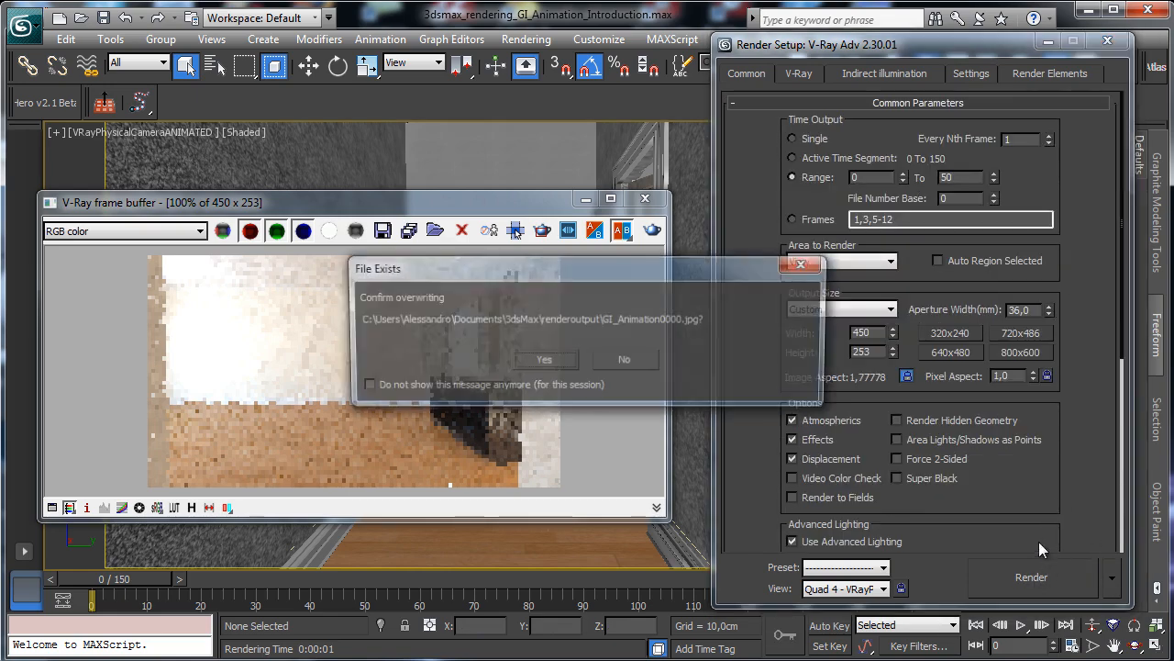
{"action": "left_click", "coordinate": [544, 361]}
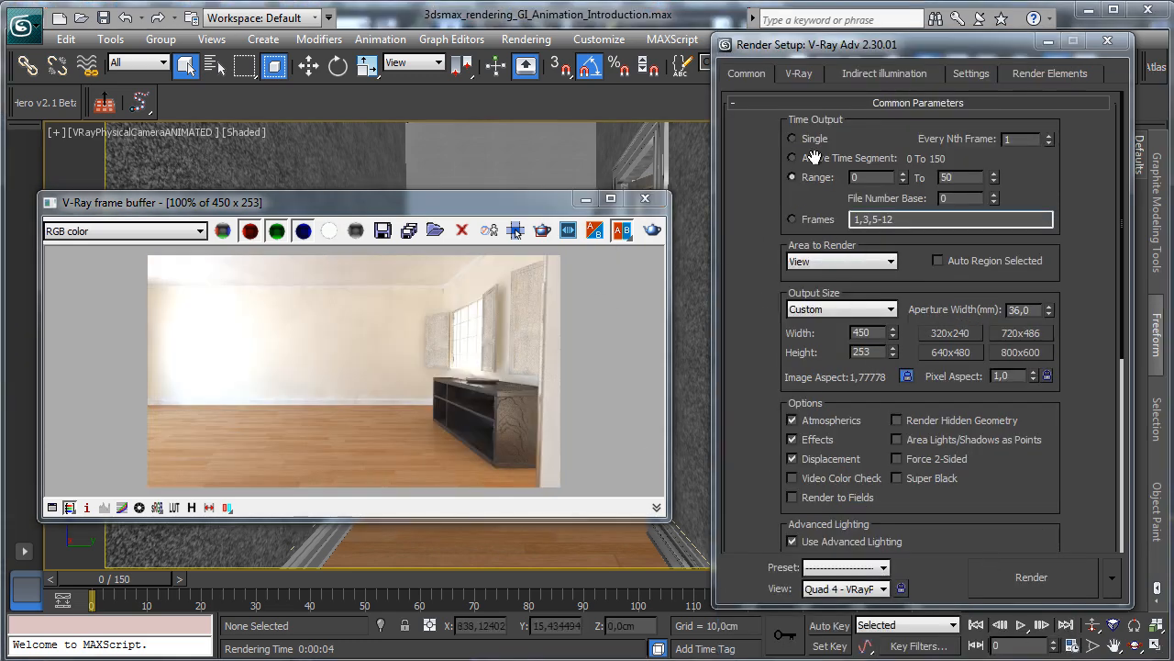
- Load the rendered GI_Animation image sequence from the renderoutput folder into channel A of the RAM Player, using all 51 frames
{"action": "left_click", "coordinate": [526, 39]}
{"action": "left_click", "coordinate": [543, 510]}
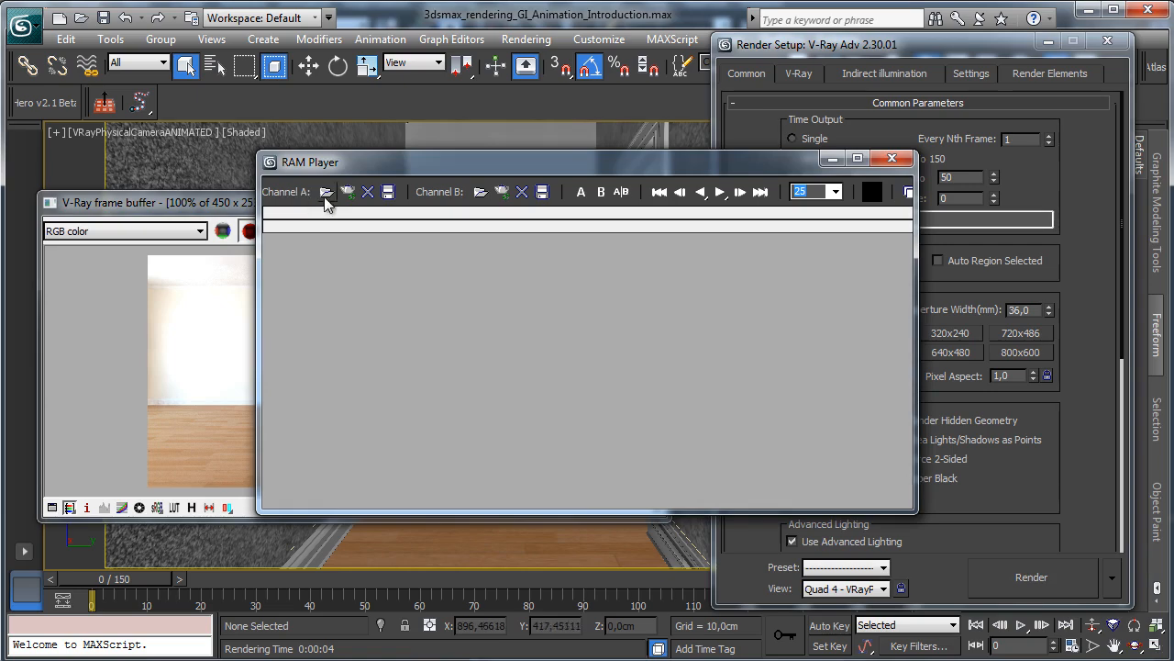
{"action": "left_click", "coordinate": [325, 192]}
{"action": "left_click", "coordinate": [503, 255]}
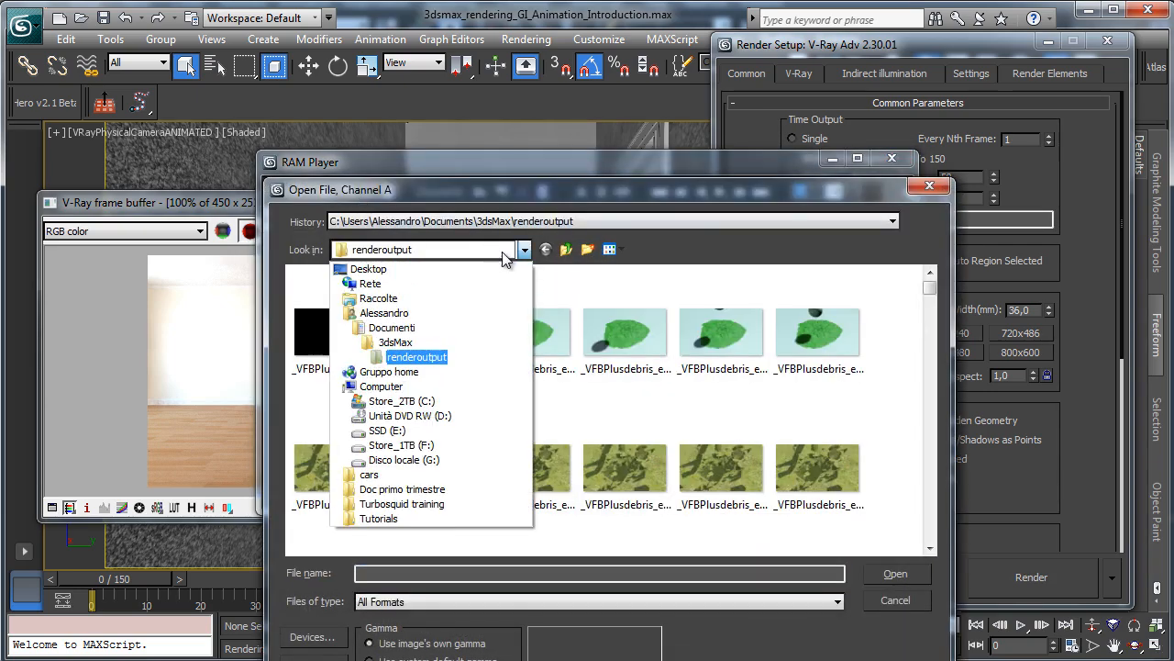
{"action": "left_click", "coordinate": [503, 257]}
{"action": "left_click_drag", "start_coordinate": [932, 289], "coordinate": [923, 400]}
{"action": "left_click_drag", "start_coordinate": [761, 192], "coordinate": [755, 38]}
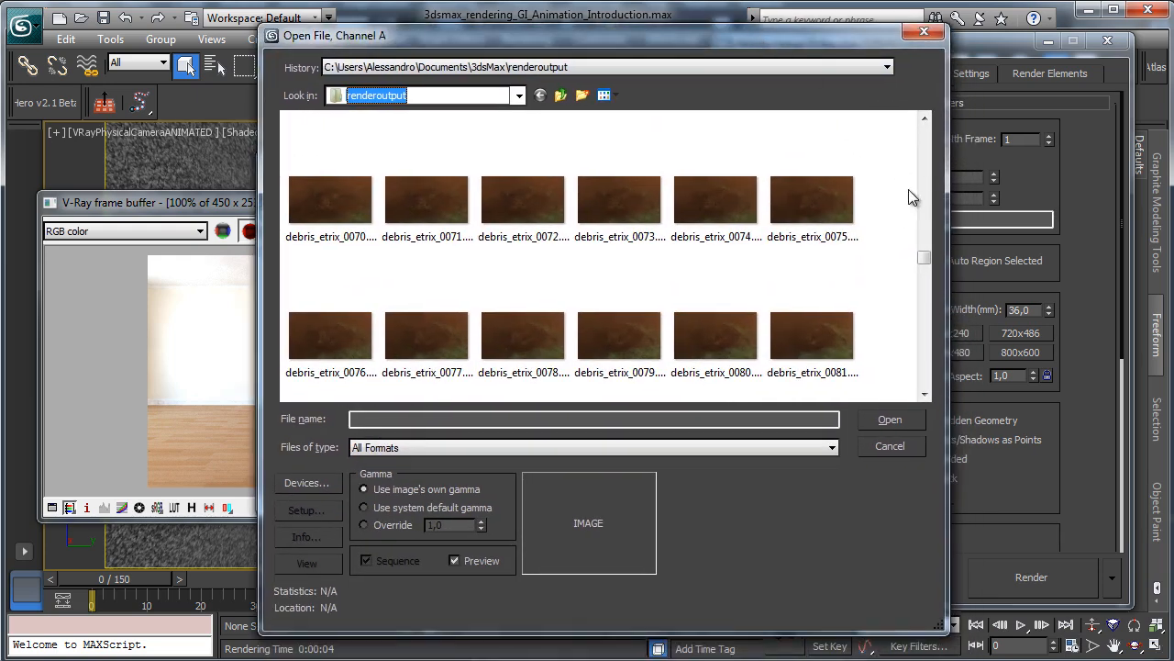
{"action": "left_click_drag", "start_coordinate": [926, 261], "coordinate": [923, 304]}
{"action": "left_click", "coordinate": [522, 252]}
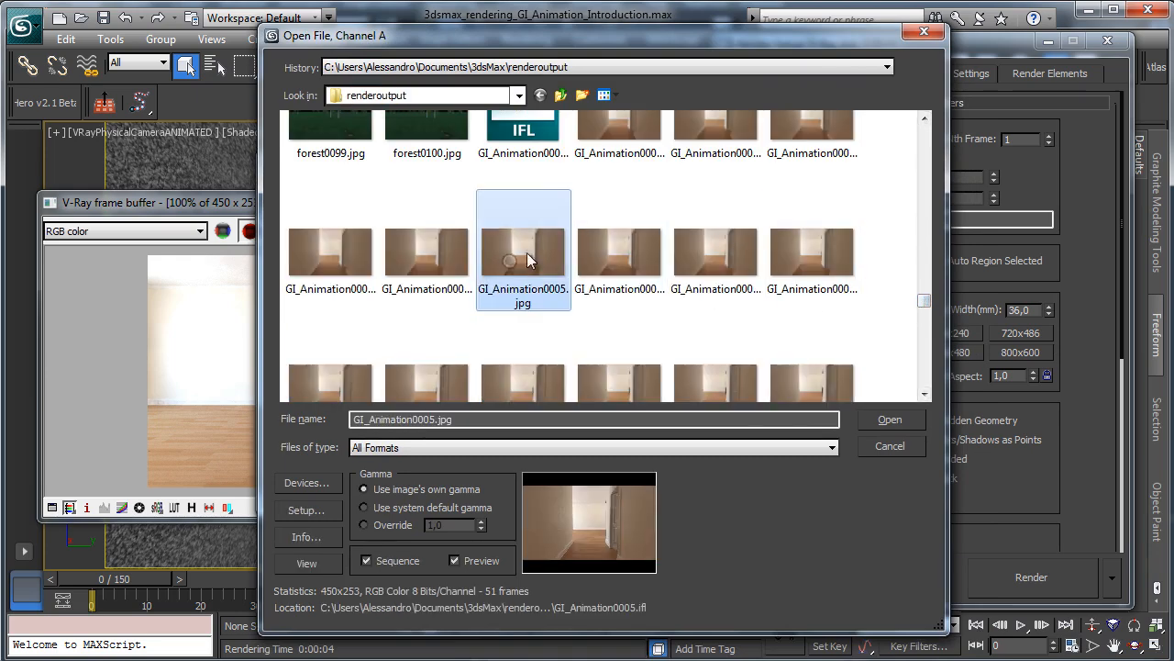
{"action": "left_click", "coordinate": [887, 419]}
{"action": "left_click", "coordinate": [675, 407]}
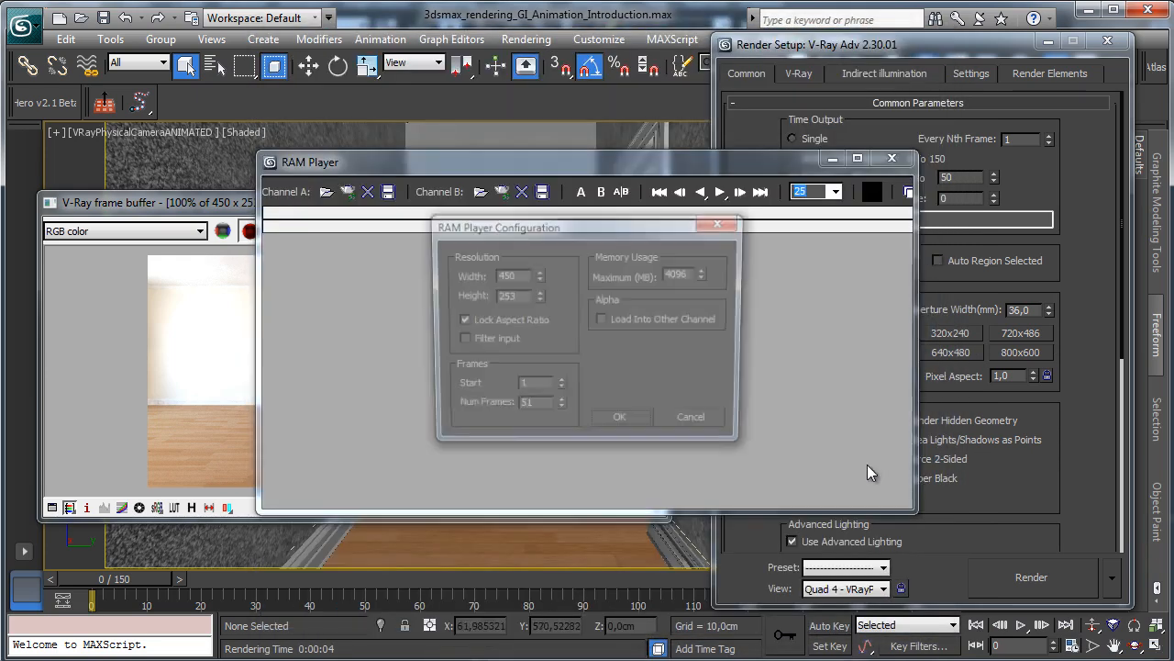
{"action": "left_click", "coordinate": [624, 428]}
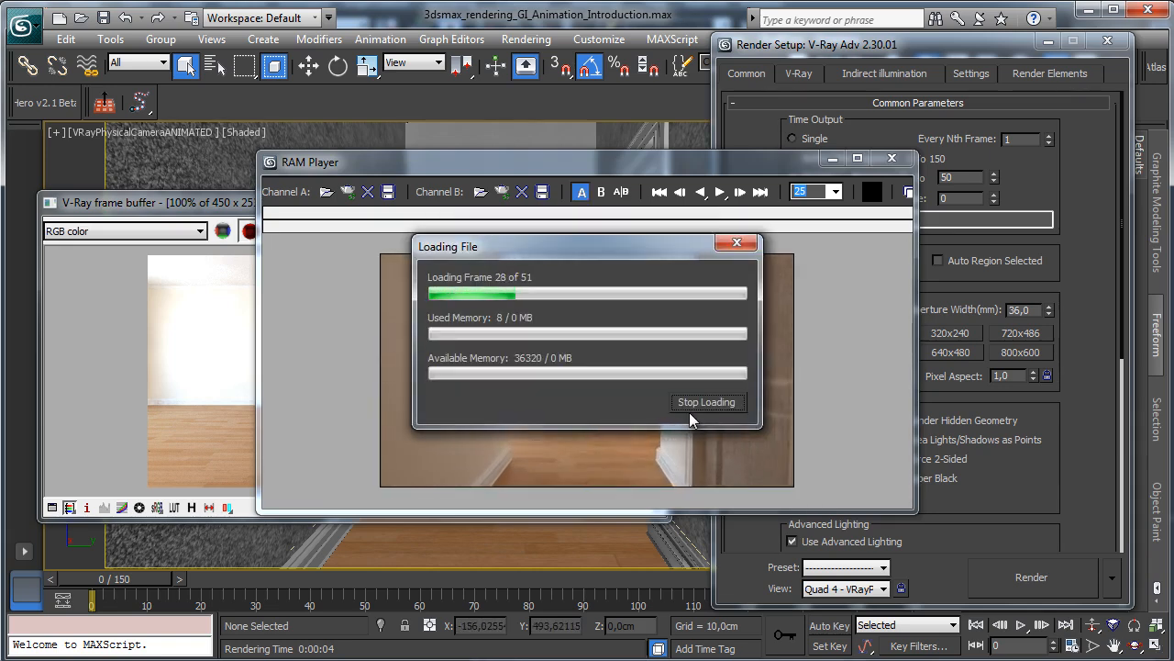
- Play the GI_Animation sequence to review the result, stop playback and exit the RAM Player
{"action": "left_click", "coordinate": [720, 192]}
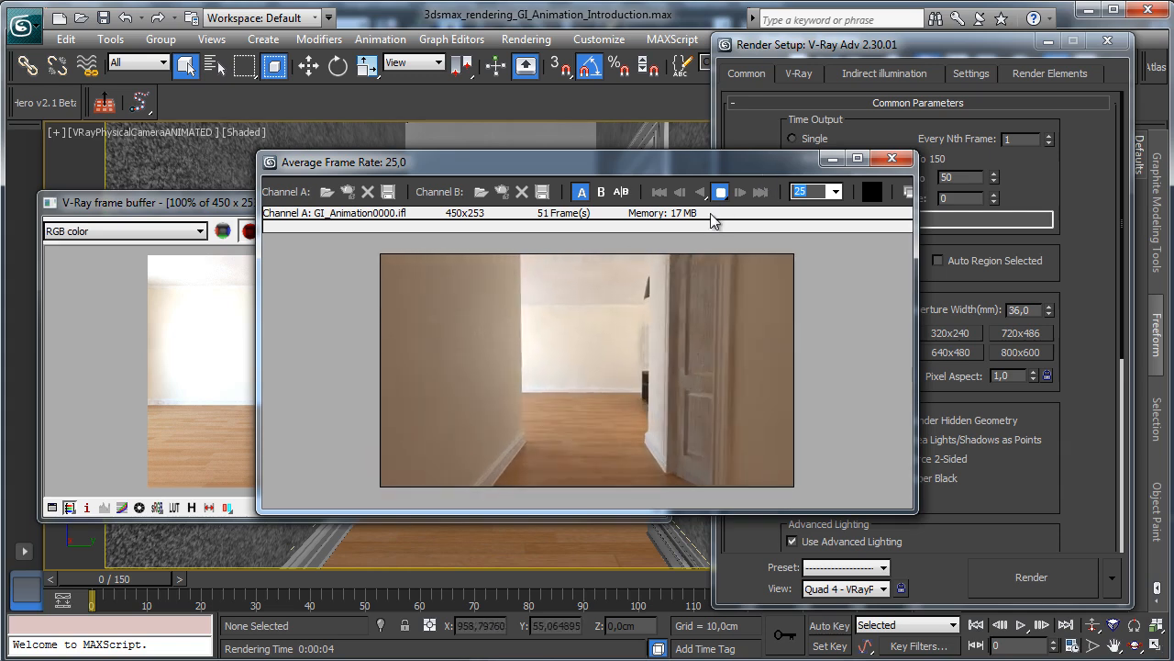
{"action": "left_click", "coordinate": [721, 191]}
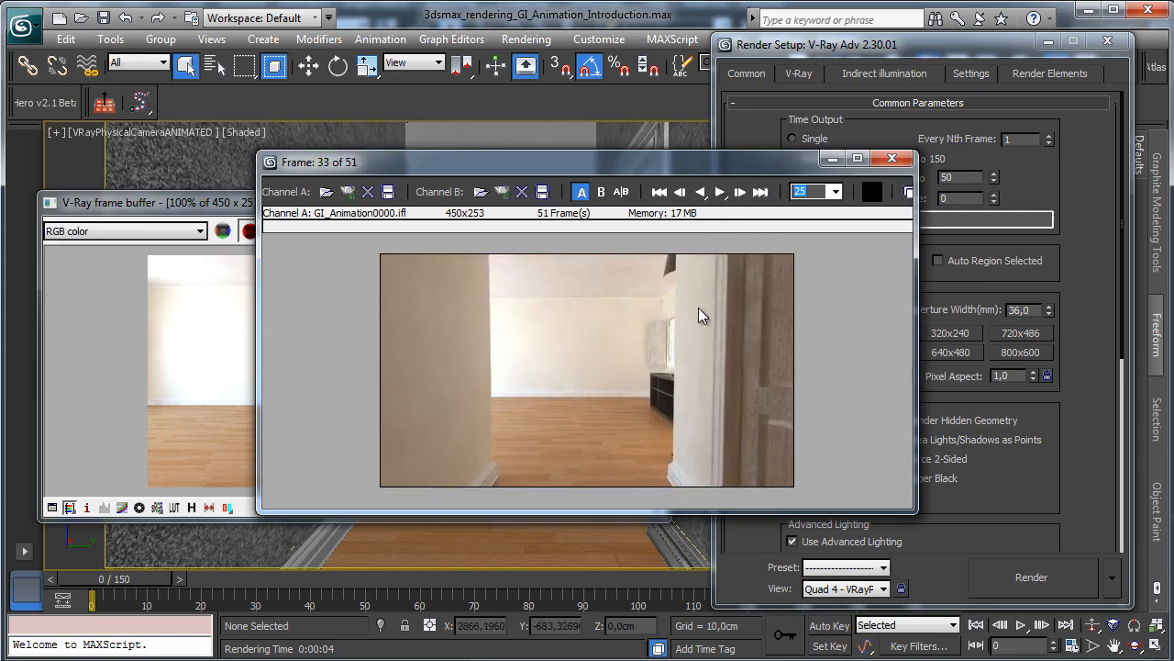
{"action": "left_click", "coordinate": [893, 163]}
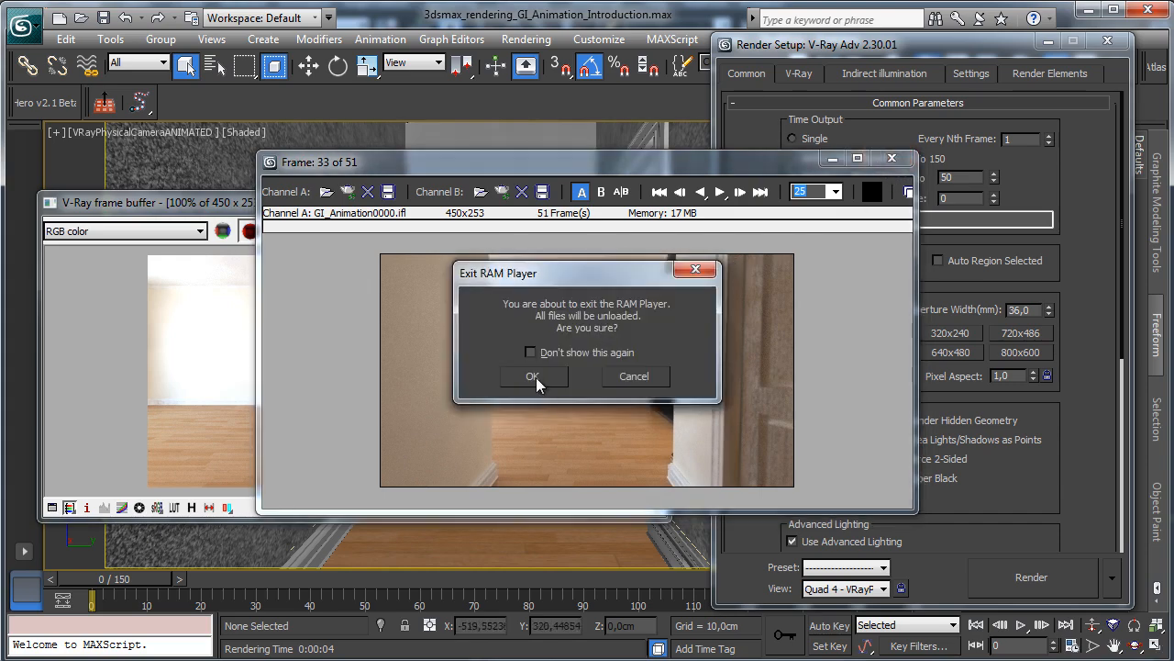
{"action": "left_click", "coordinate": [535, 375]}
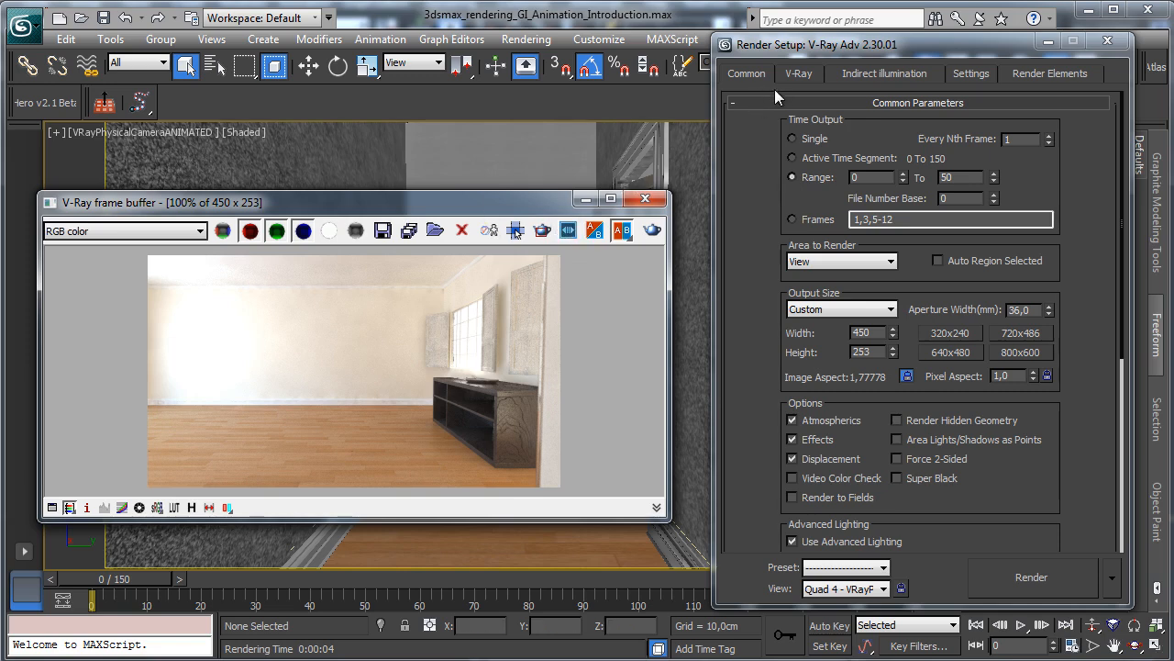
- Set the render time output to a single frame
{"action": "left_click", "coordinate": [793, 139]}
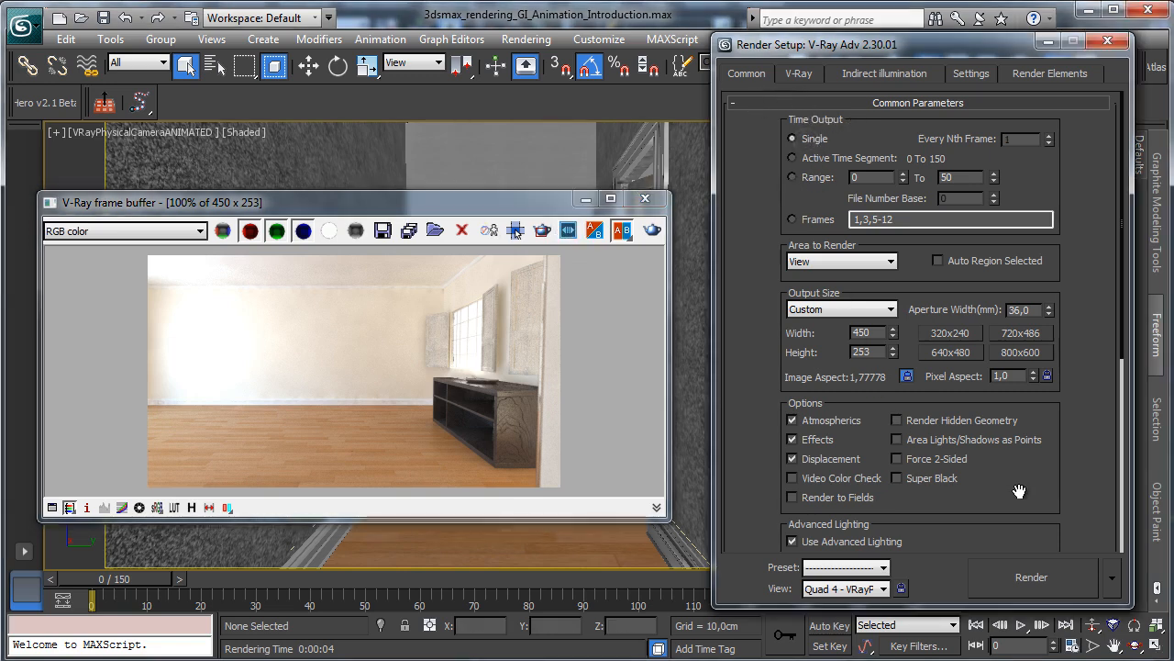
{"action": "left_click_drag", "start_coordinate": [1019, 491], "coordinate": [925, 539]}
- Set the irradiance map's max rate to -1 and turn on its detail enhancement
{"action": "left_click", "coordinate": [862, 75]}
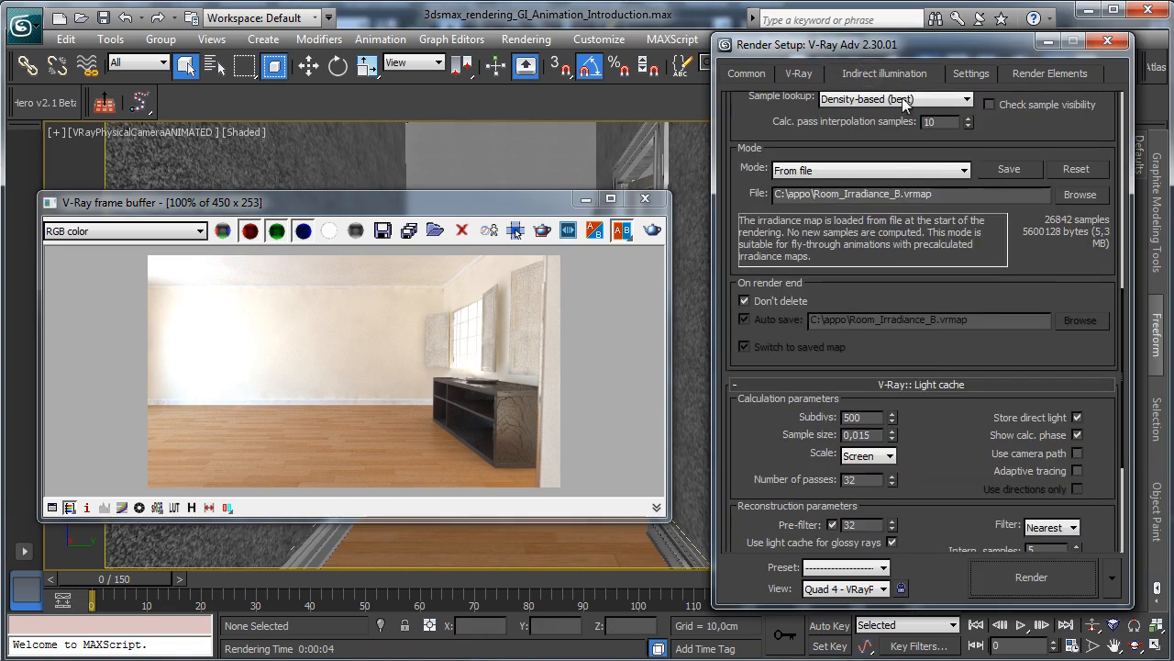
{"action": "scroll", "coordinate": [864, 148], "scroll_direction": "up", "scroll_amount": 5}
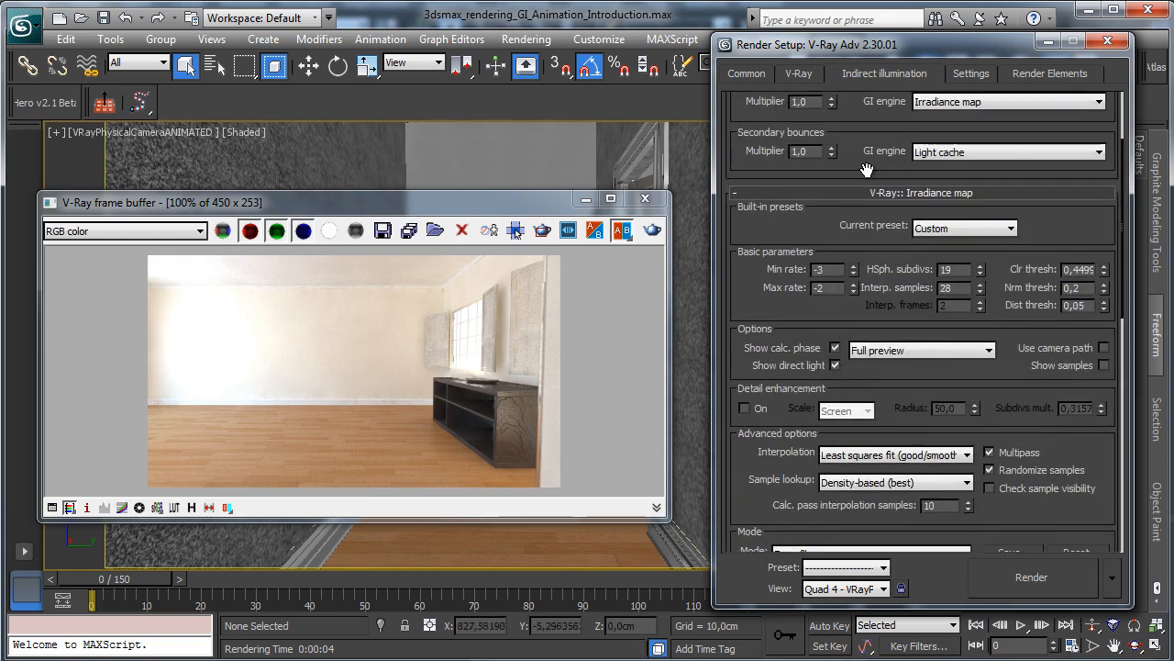
{"action": "scroll", "coordinate": [867, 131], "scroll_direction": "up", "scroll_amount": 2}
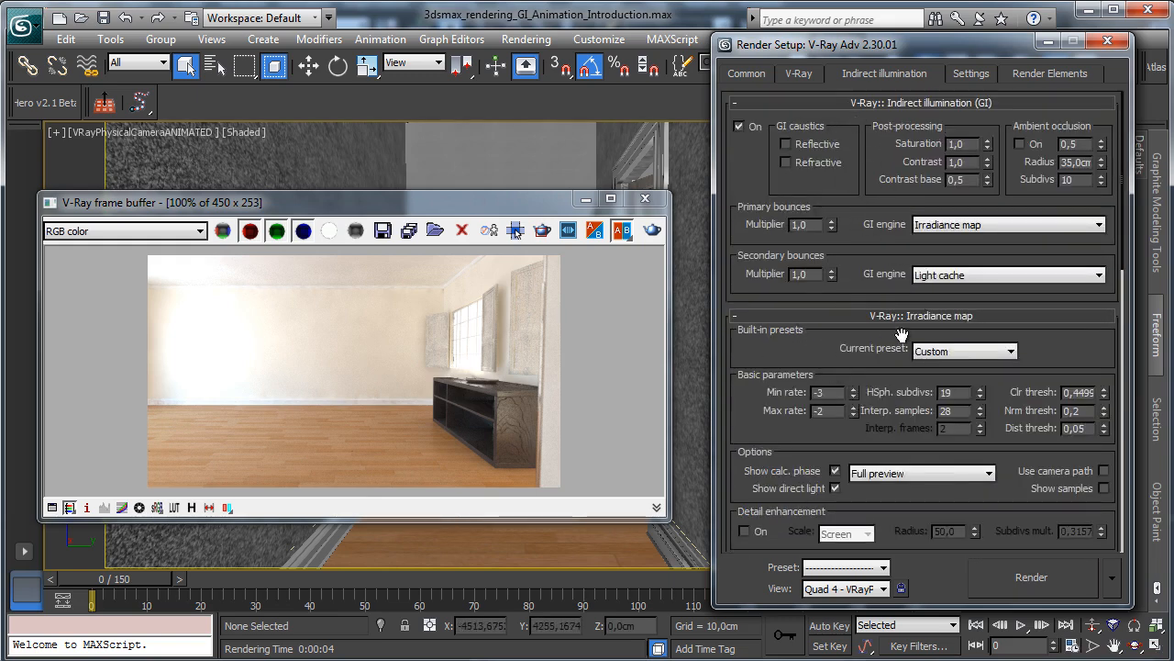
{"action": "left_click_drag", "start_coordinate": [800, 355], "coordinate": [854, 193]}
{"action": "left_click", "coordinate": [853, 248]}
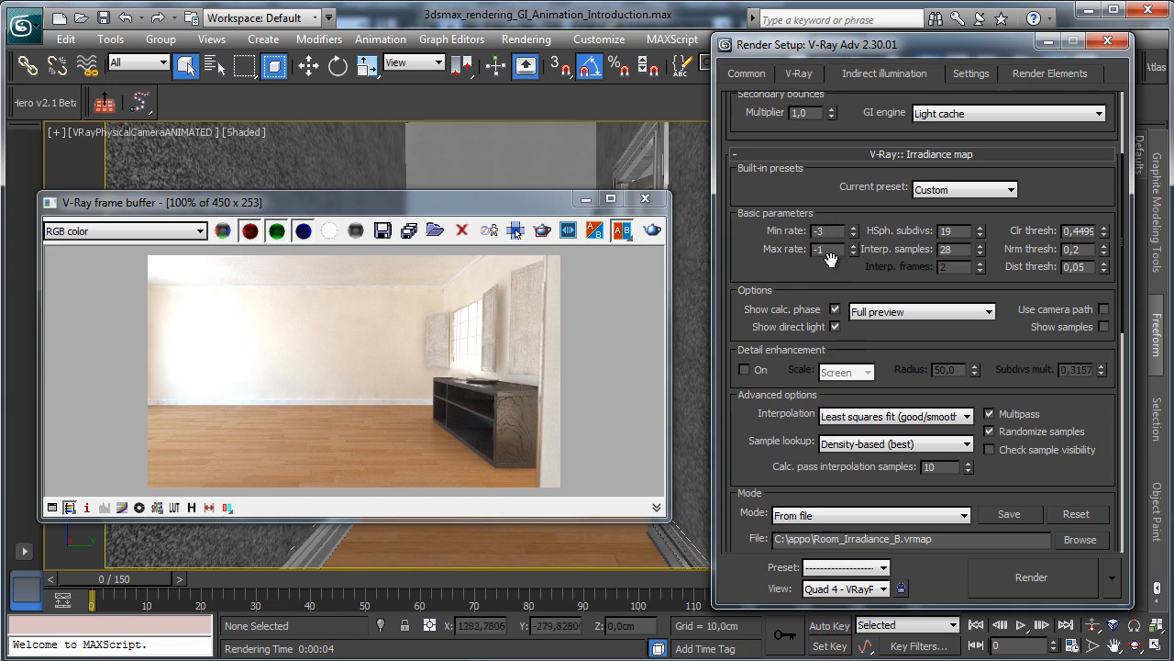
{"action": "left_click_drag", "start_coordinate": [830, 270], "coordinate": [826, 108]}
{"action": "left_click", "coordinate": [751, 208]}
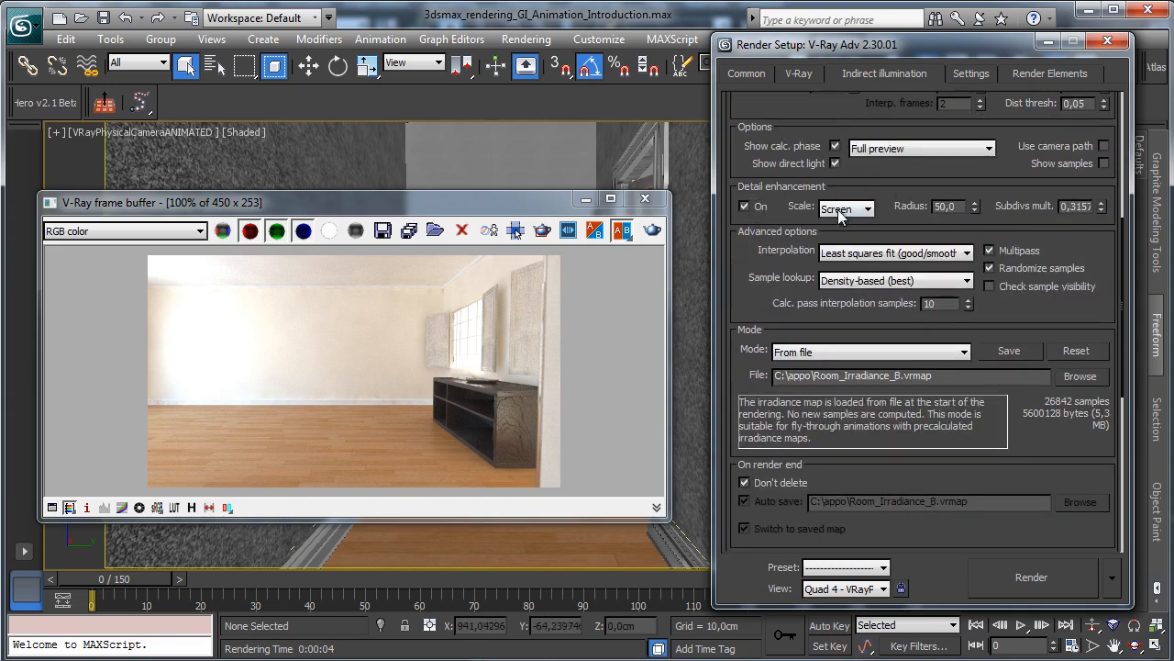
- Set the irradiance map mode to Incremental add to current map and its auto-save file to Room_Irradiance_C.vrmap in the appo folder
{"action": "left_click_drag", "start_coordinate": [898, 313], "coordinate": [898, 238]}
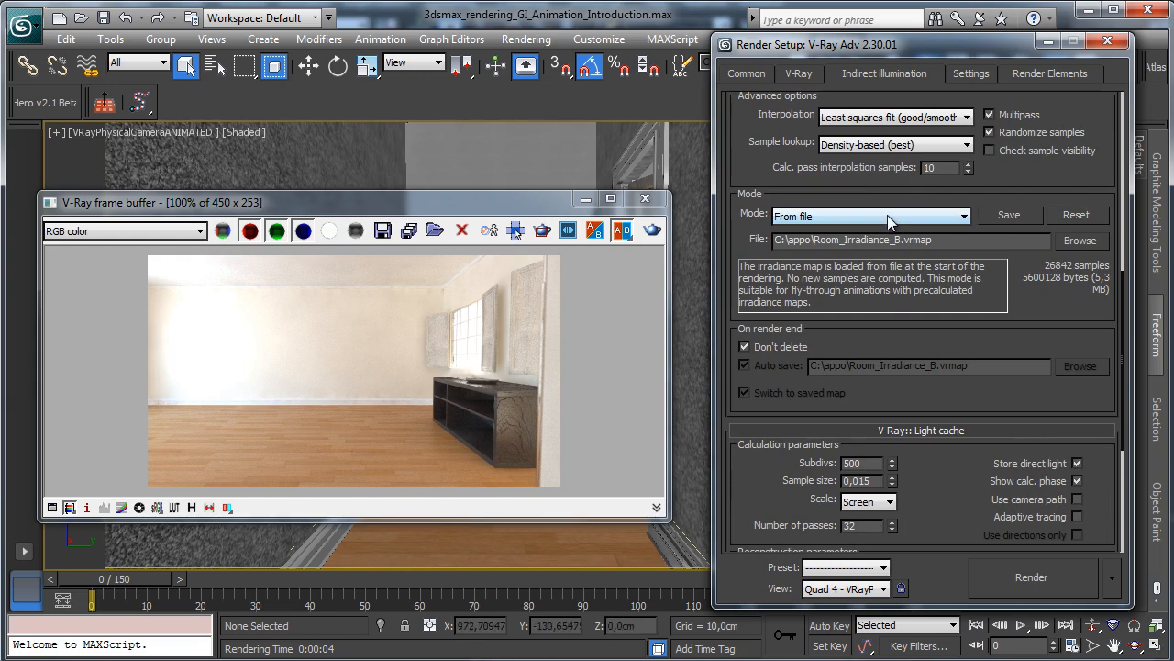
{"action": "left_click", "coordinate": [888, 215]}
{"action": "left_click", "coordinate": [855, 280]}
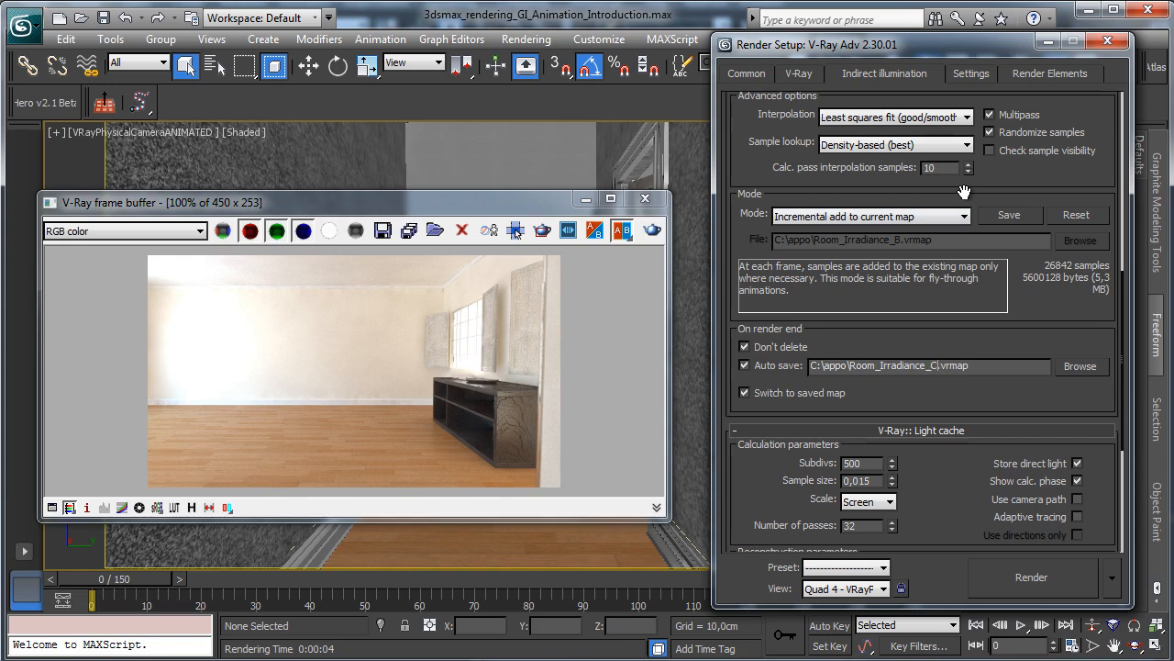
{"action": "key", "text": "Return"}
- Set the light cache to 1600 subdivs in Fly-through mode, auto-saving to Room_LC_C.vrlmap in the appo folder
{"action": "left_click_drag", "start_coordinate": [954, 404], "coordinate": [885, 268]}
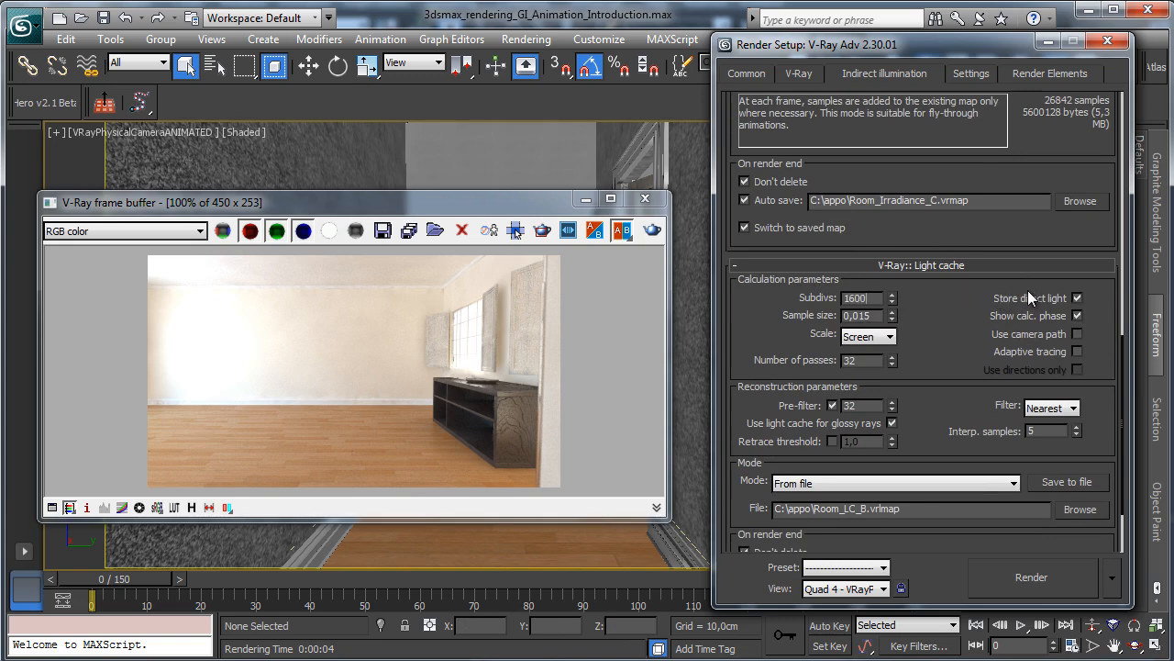
{"action": "scroll", "coordinate": [940, 358], "scroll_direction": "down", "scroll_amount": 2}
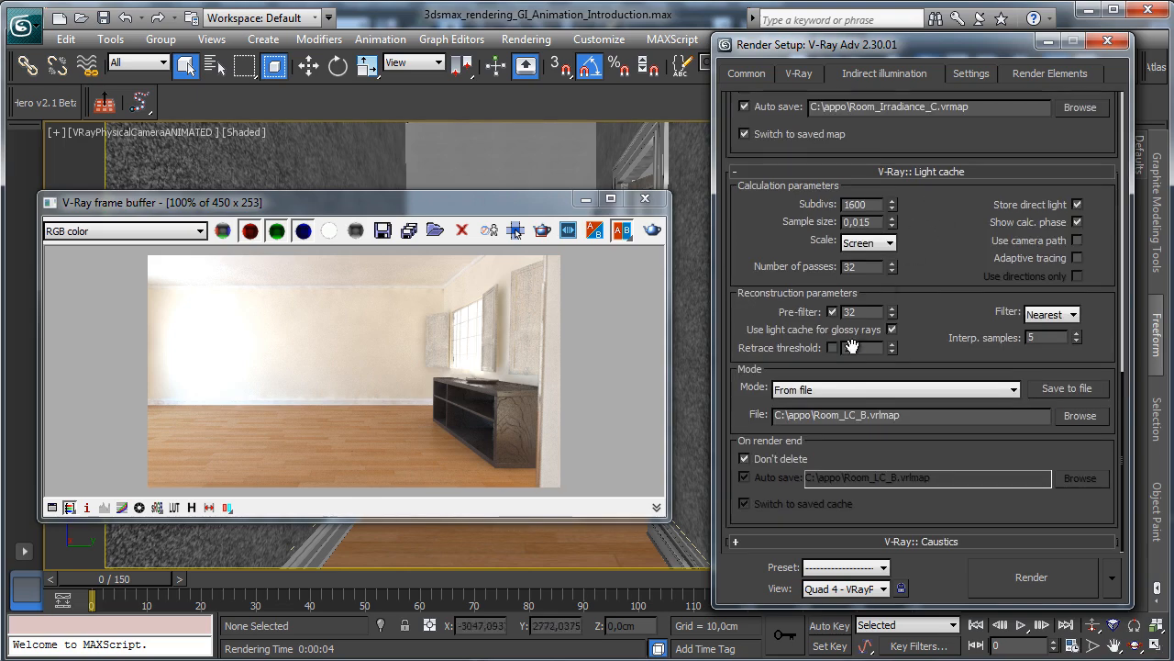
{"action": "left_click", "coordinate": [843, 398]}
{"action": "left_click", "coordinate": [917, 416]}
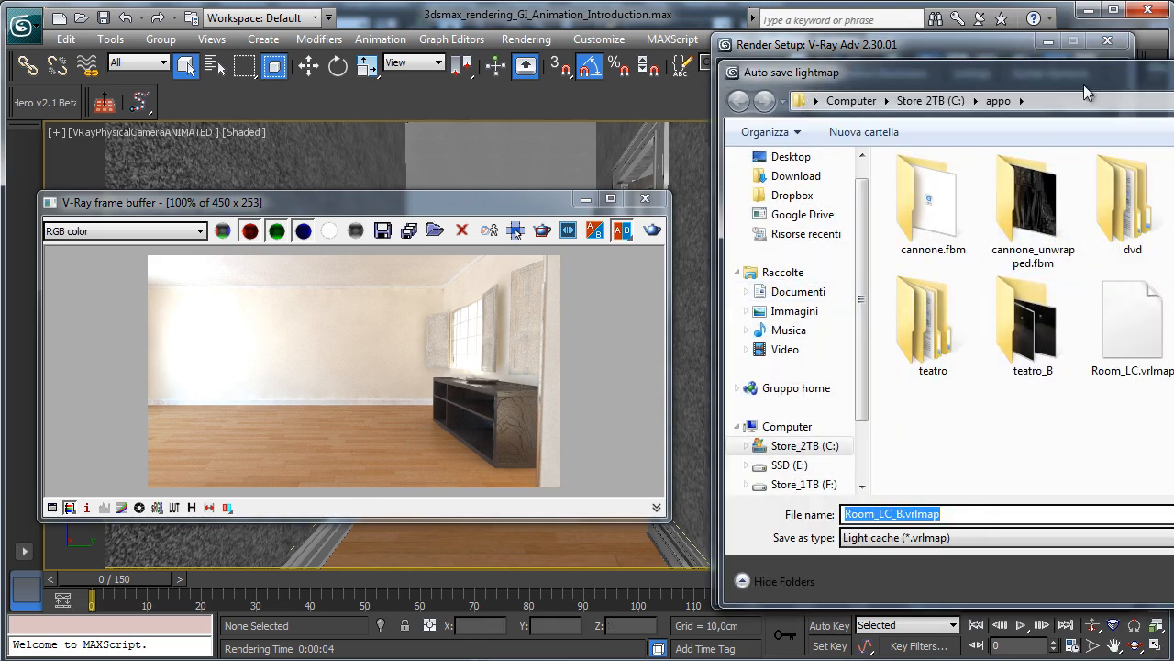
{"action": "left_click_drag", "start_coordinate": [1012, 56], "coordinate": [425, 61]}
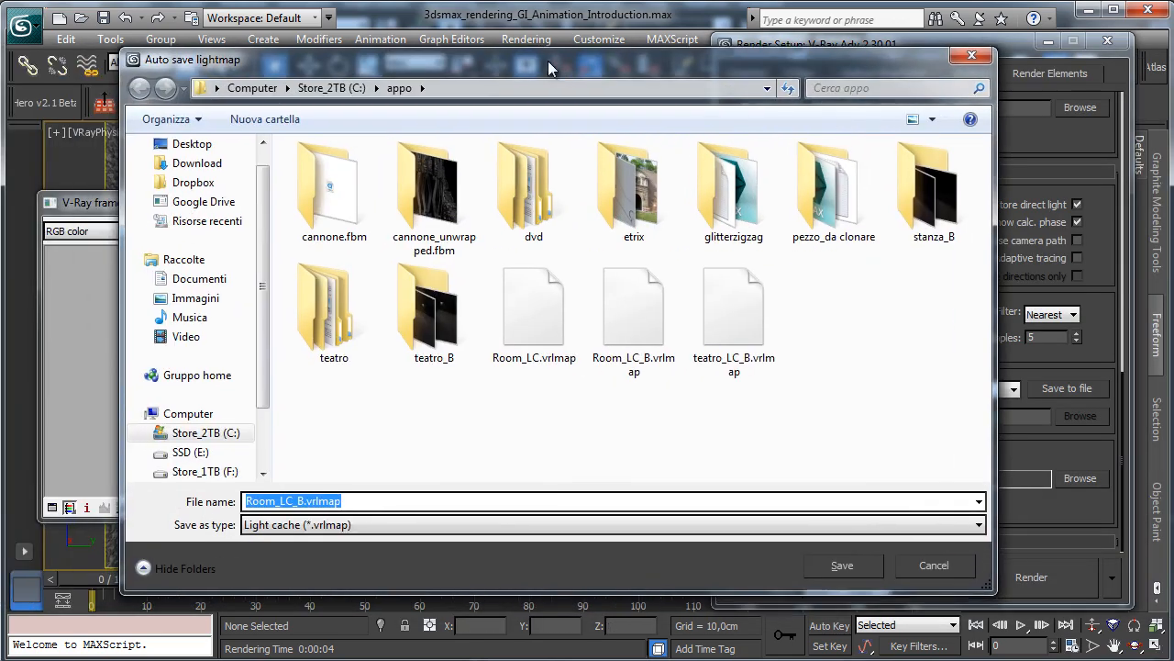
{"action": "left_click", "coordinate": [307, 499]}
{"action": "key", "text": "BackSpace"}
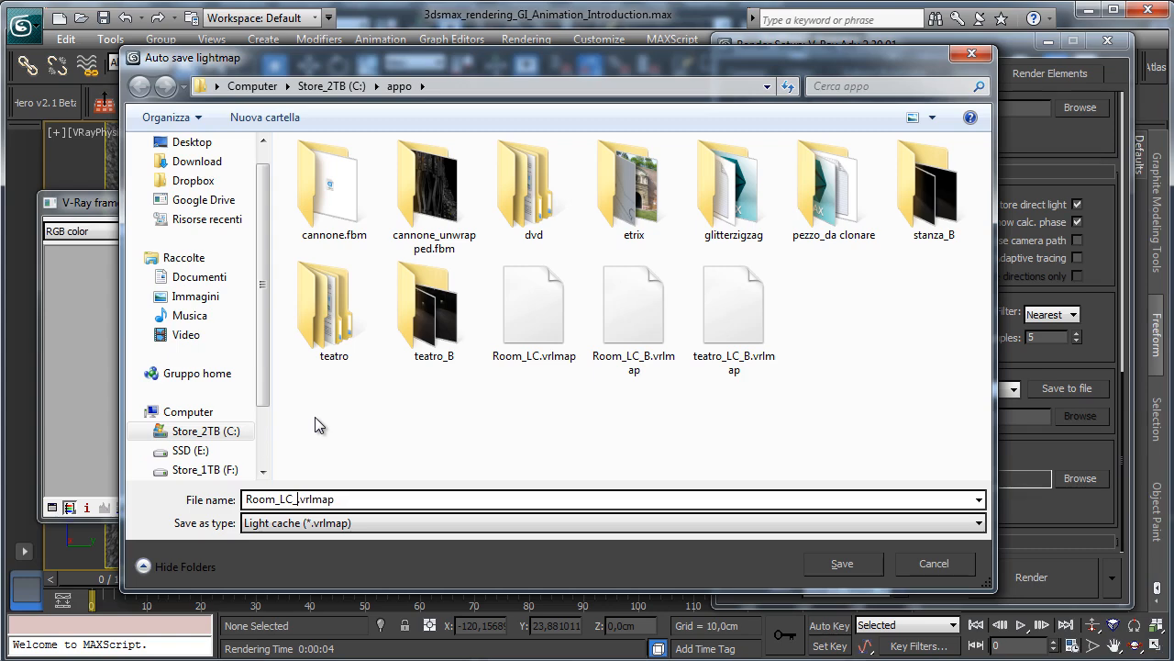
{"action": "type", "text": "C"}
{"action": "key", "text": "Return"}
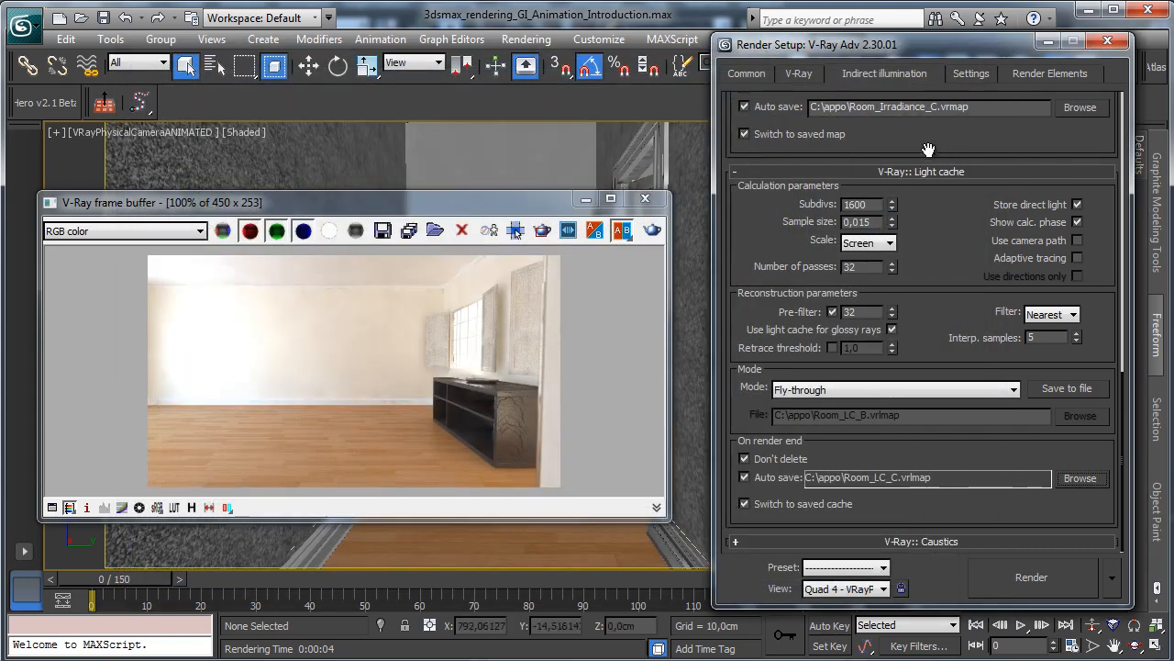
- Set the render time output to the range 0 to 50 with every Nth frame at 3
{"action": "scroll", "coordinate": [931, 140], "scroll_direction": "up", "scroll_amount": 5}
{"action": "scroll", "coordinate": [1060, 124], "scroll_direction": "up", "scroll_amount": 4}
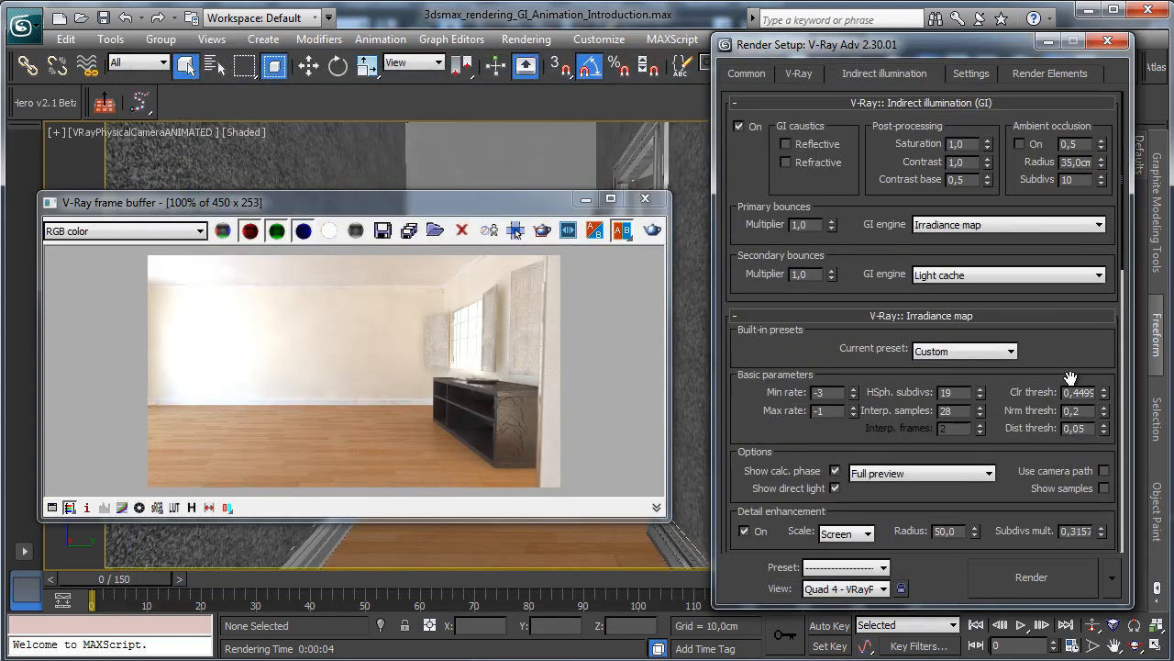
{"action": "left_click", "coordinate": [800, 74]}
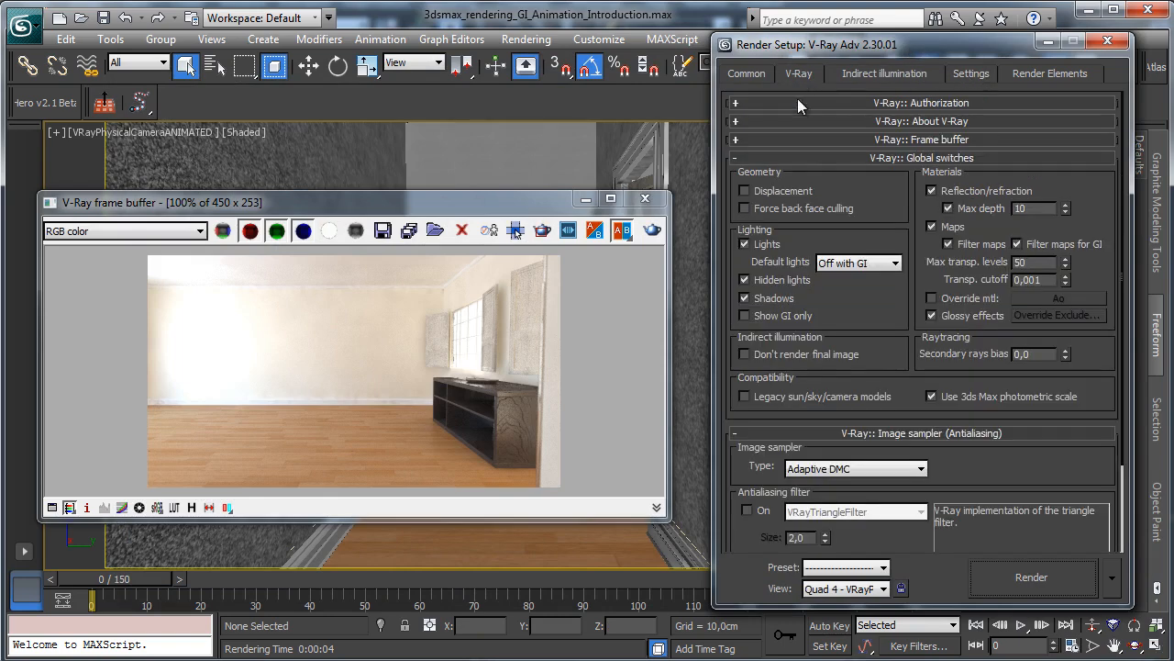
{"action": "left_click", "coordinate": [747, 74]}
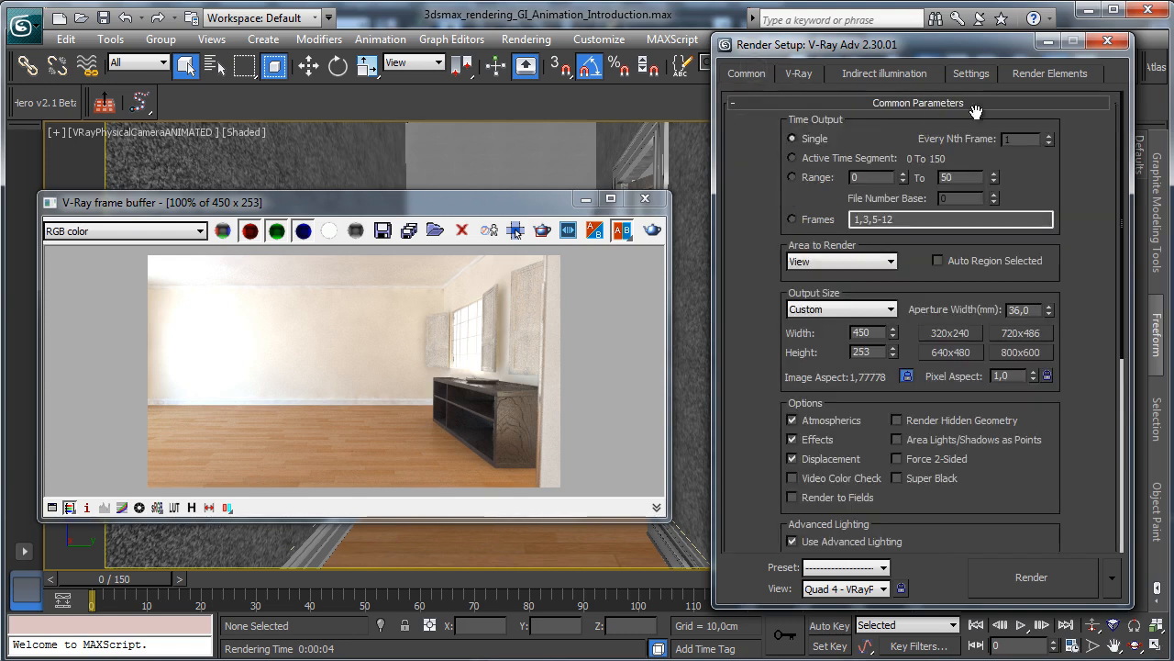
{"action": "left_click", "coordinate": [816, 178]}
- Unhide the Objects layer in the Layer Manager
{"action": "left_click_drag", "start_coordinate": [863, 53], "coordinate": [867, 146]}
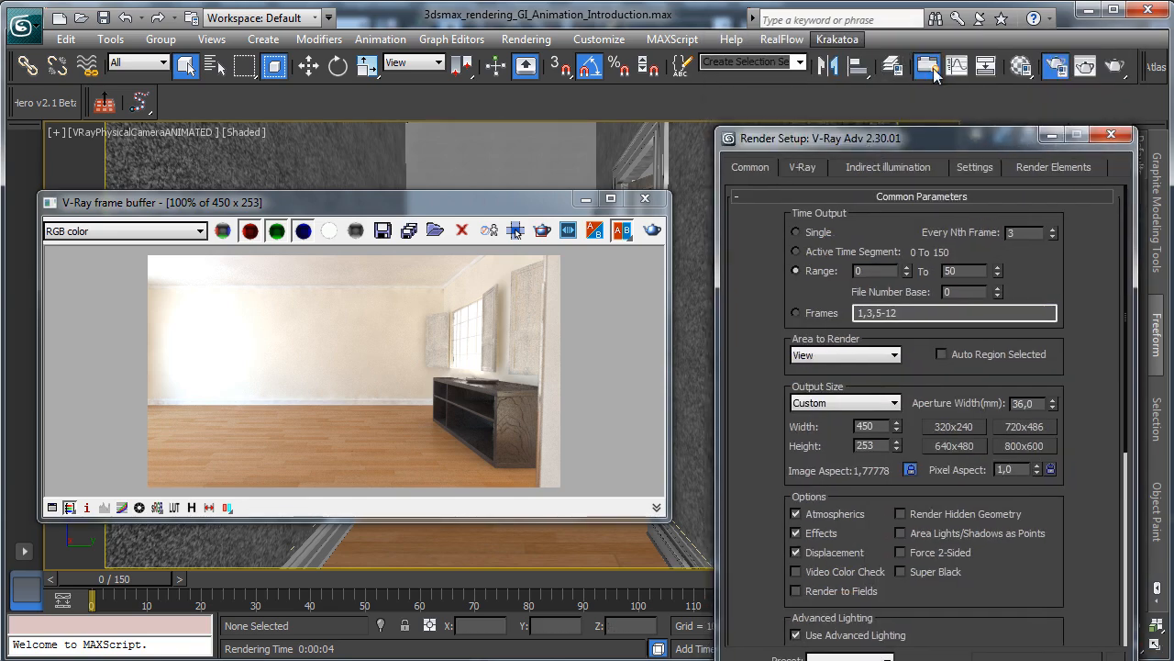
{"action": "left_click", "coordinate": [893, 74]}
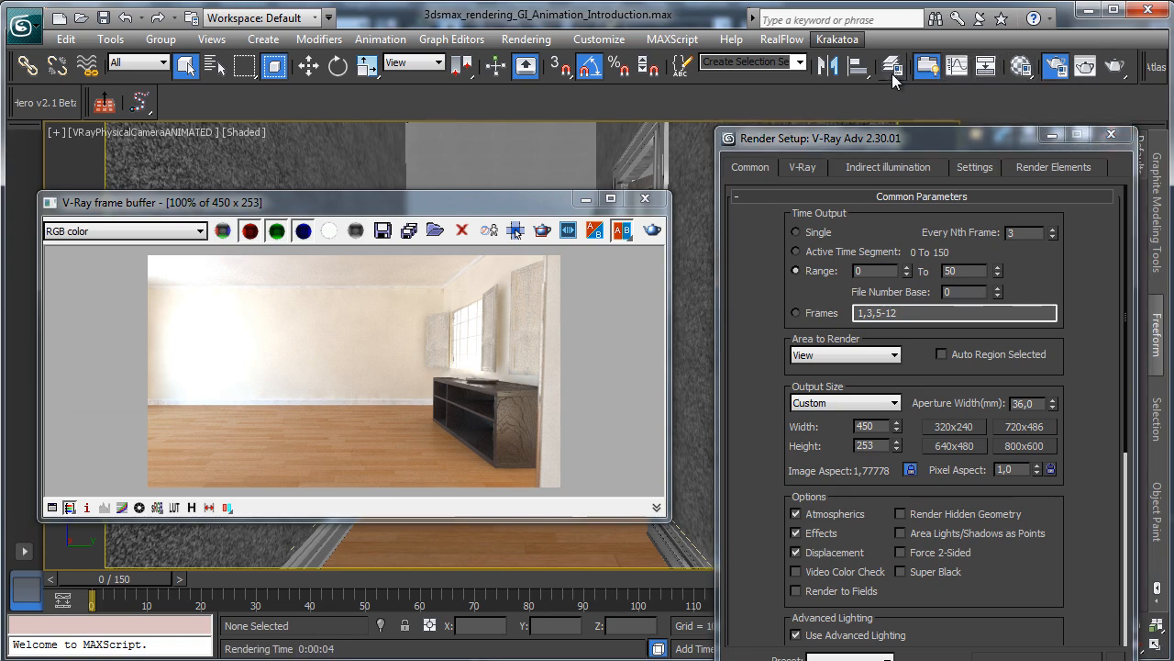
{"action": "left_click", "coordinate": [222, 225]}
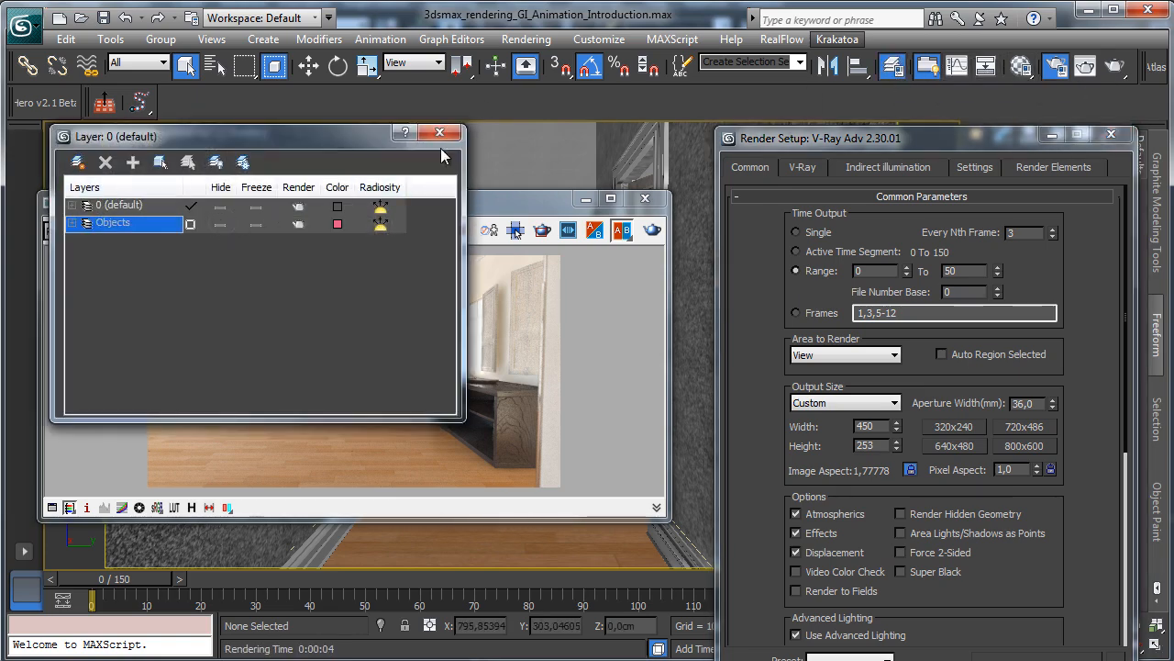
{"action": "left_click", "coordinate": [440, 132]}
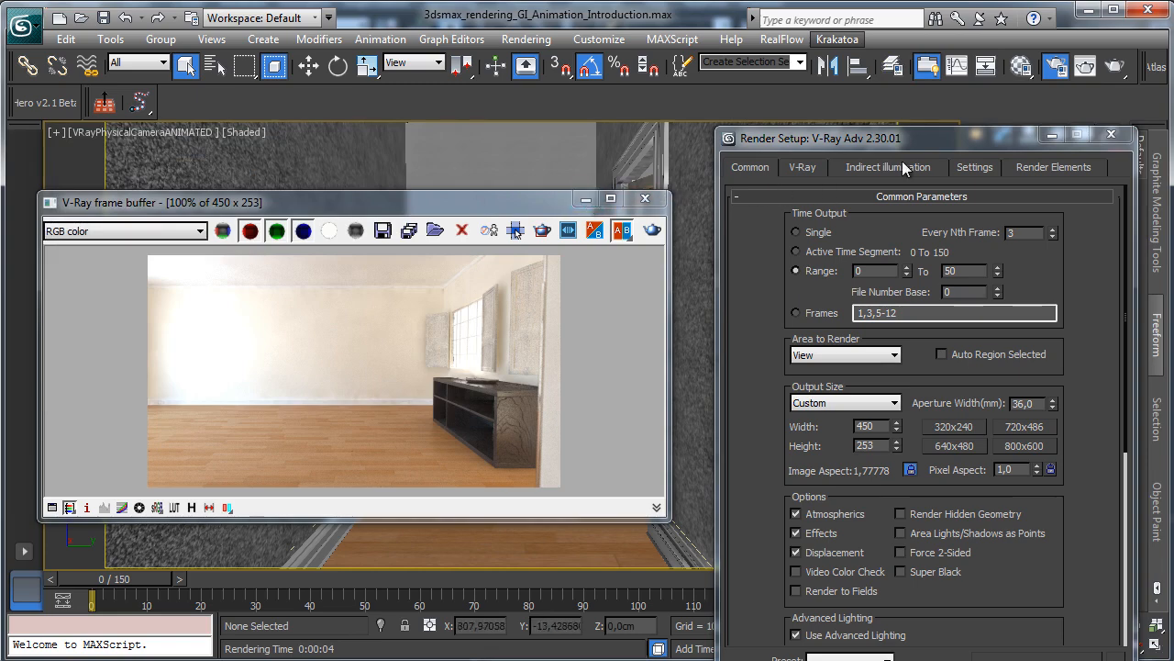
- Render the 0 to 50 range at every 3rd frame to precalculate the GI maps, continuing without an output file
{"action": "left_click_drag", "start_coordinate": [902, 145], "coordinate": [893, 35]}
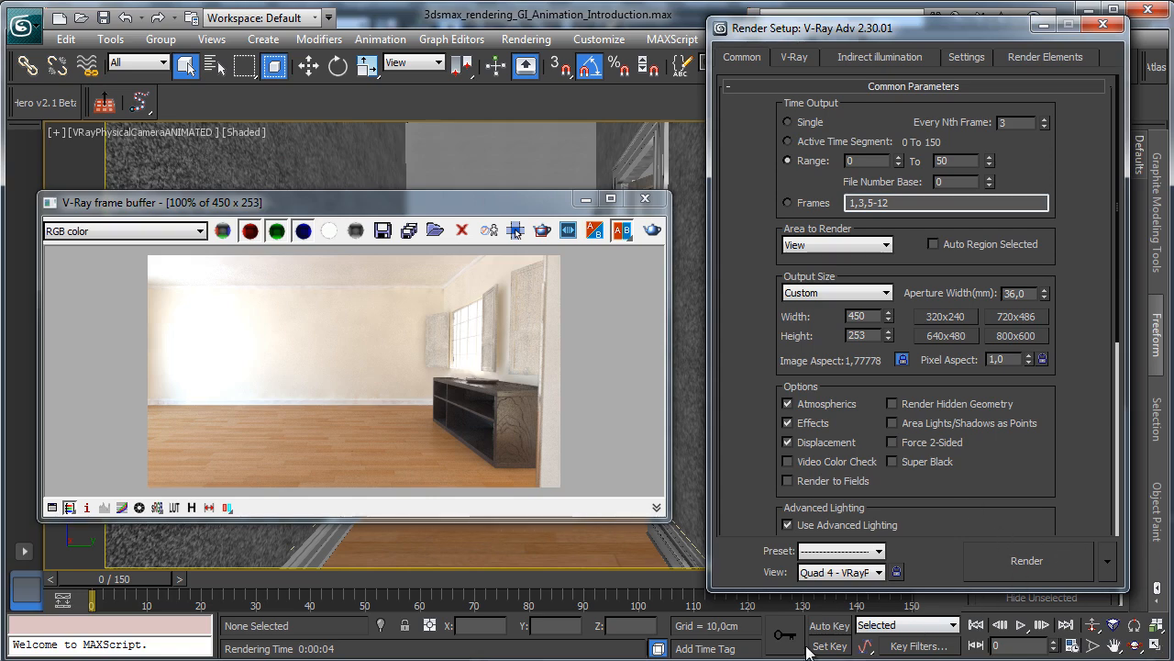
{"action": "left_click", "coordinate": [1041, 558]}
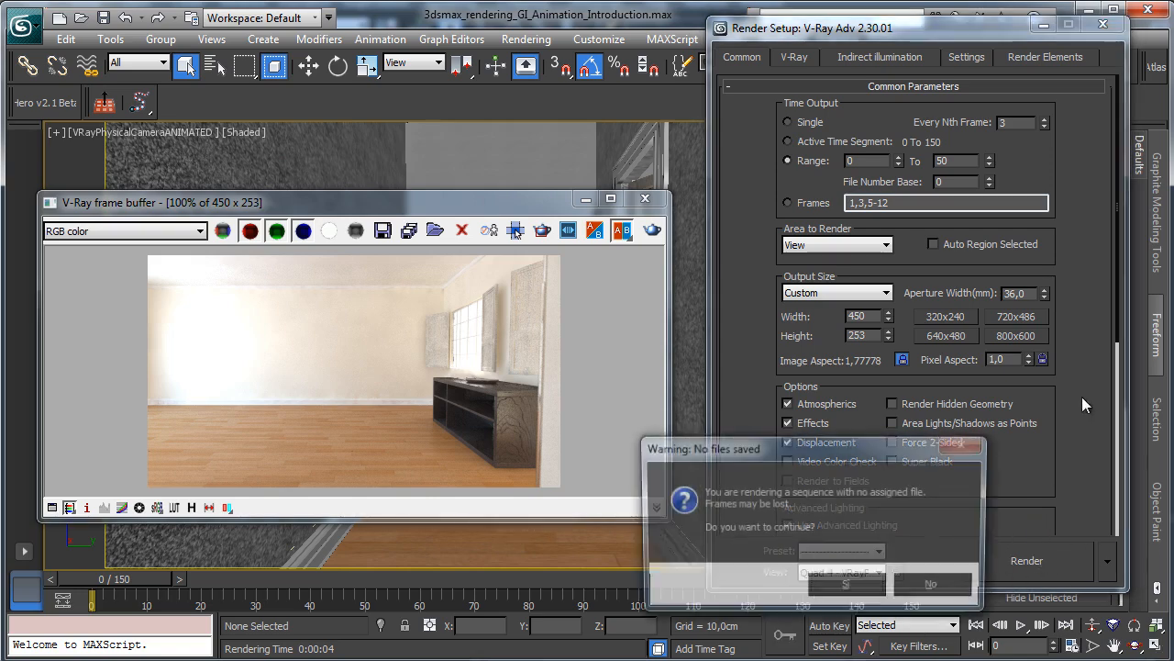
{"action": "left_click", "coordinate": [846, 587]}
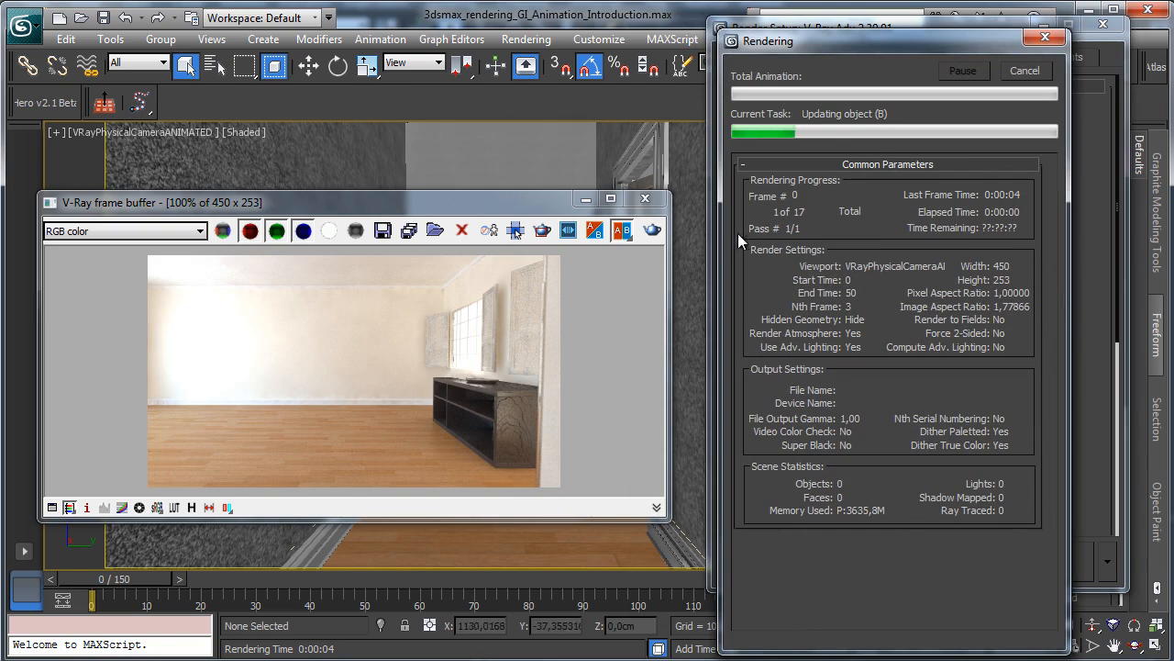
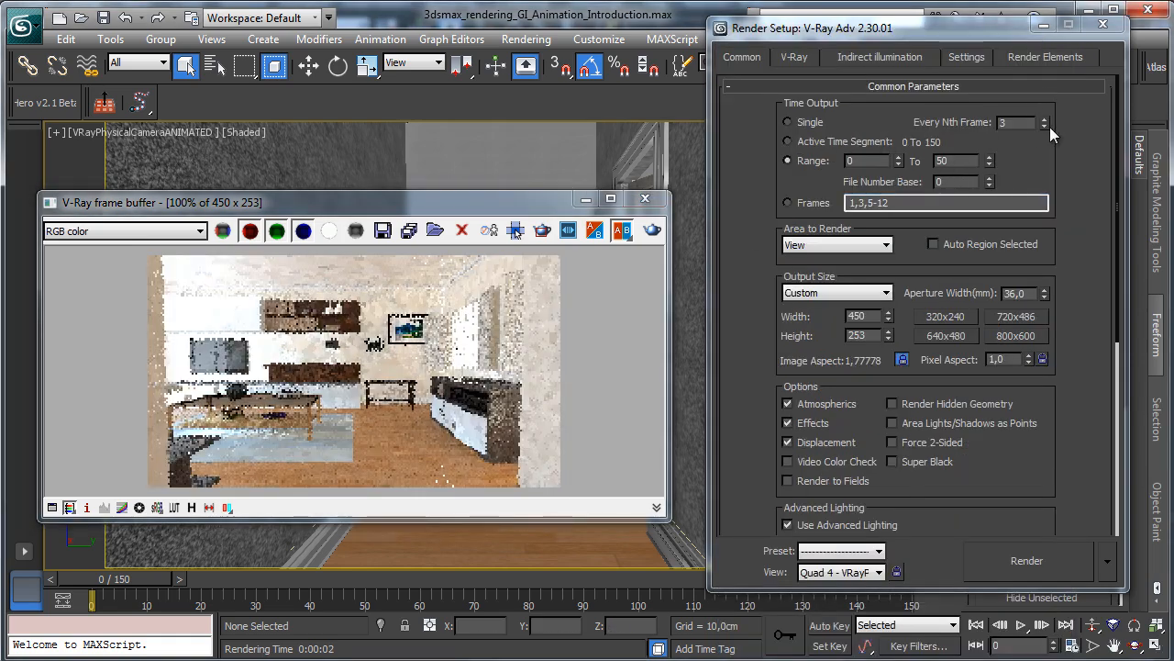
- Turn off Don't render final image, set every Nth frame to 1 and enable saving the output as GI_Animation.jpg
{"action": "left_click", "coordinate": [794, 60]}
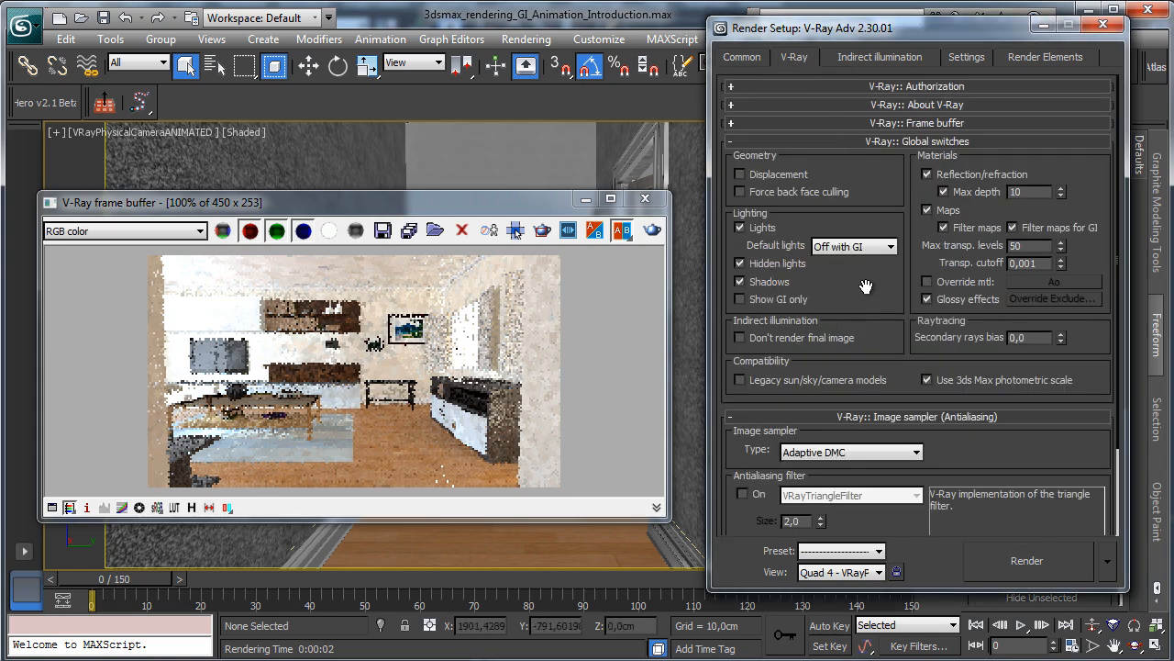
{"action": "left_click", "coordinate": [748, 59]}
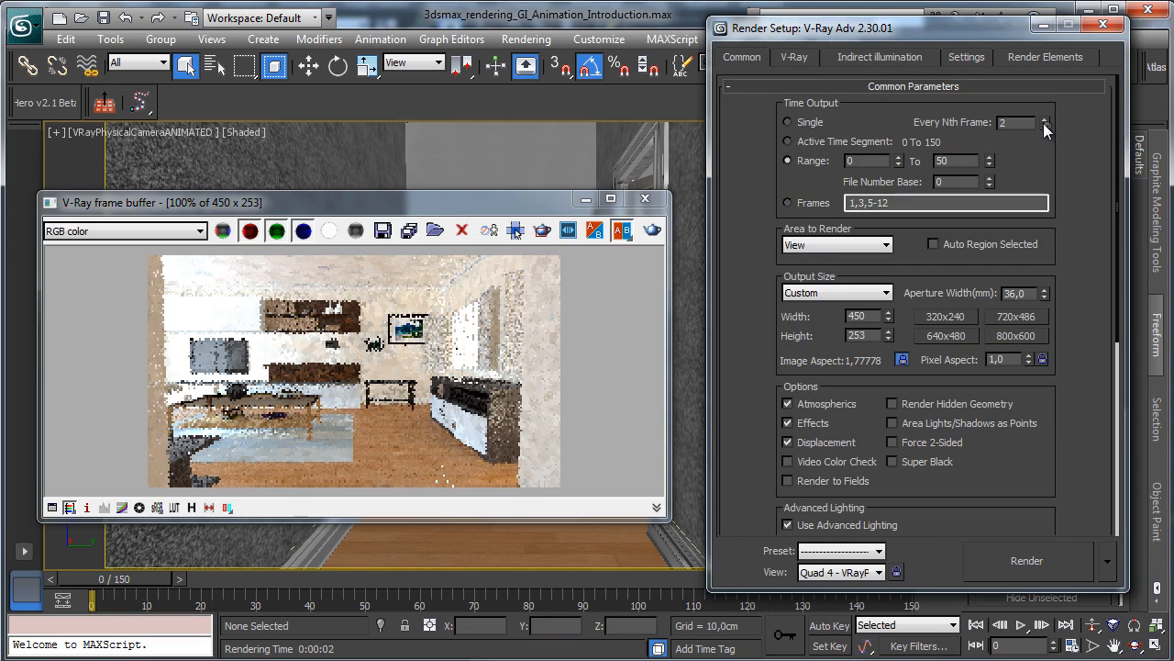
{"action": "left_click_drag", "start_coordinate": [1037, 479], "coordinate": [995, 304]}
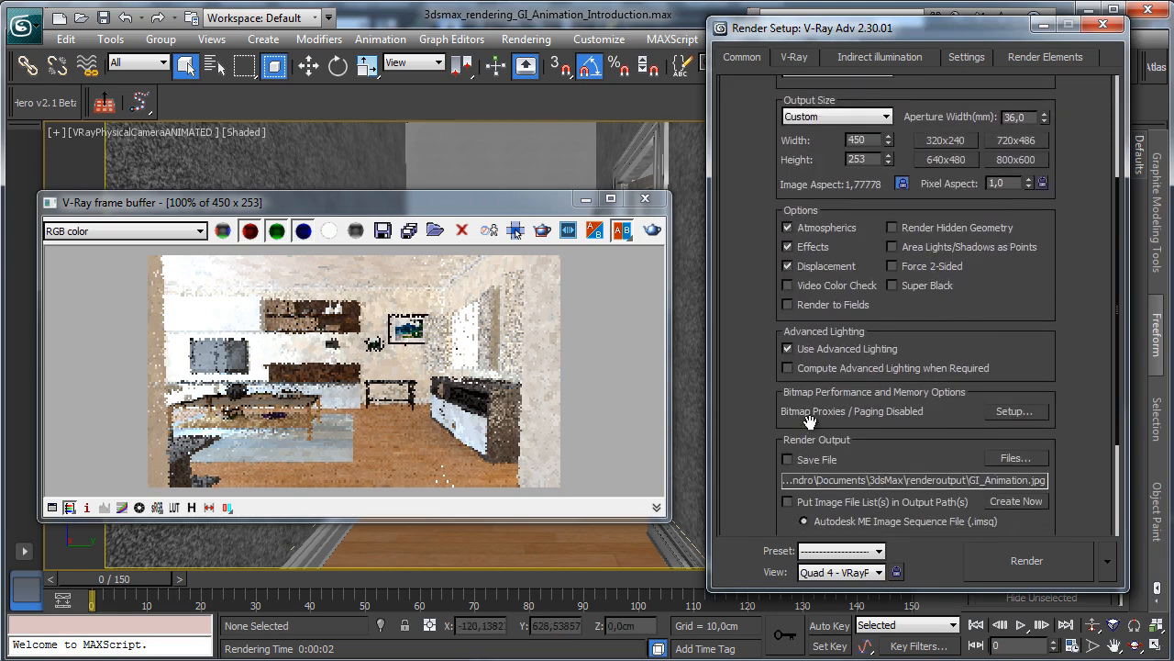
- Enable the VRayTriangleFilter antialiasing filter and set the DMC sampler's global subdivs multiplier to 2
{"action": "left_click", "coordinate": [794, 57]}
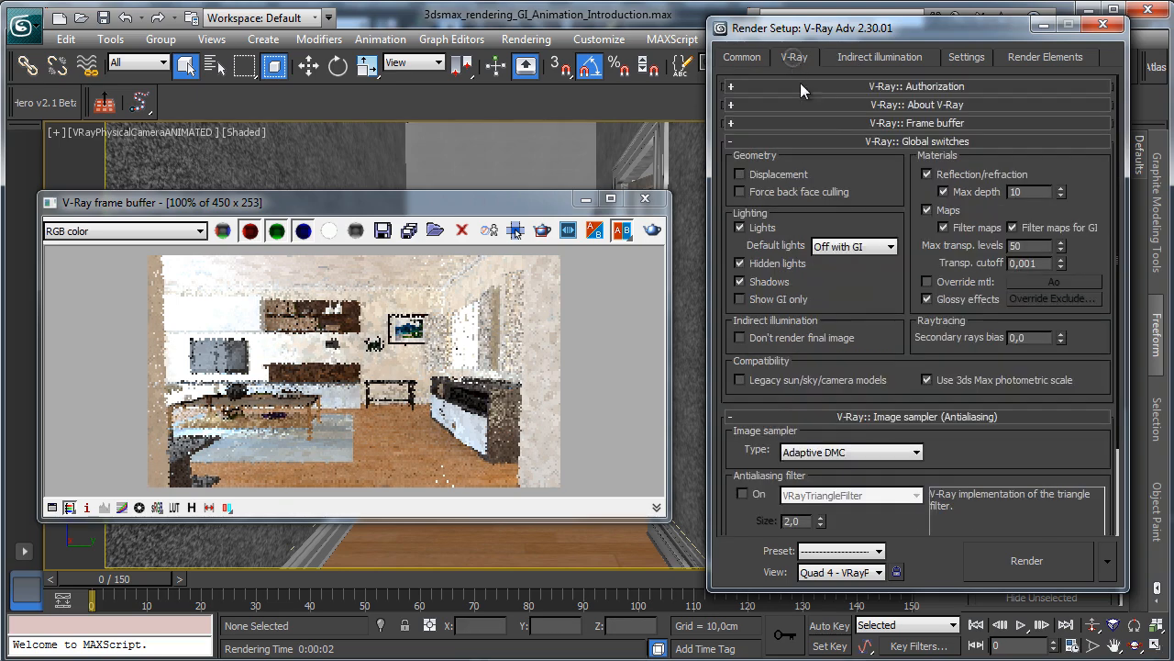
{"action": "left_click_drag", "start_coordinate": [846, 303], "coordinate": [838, 177]}
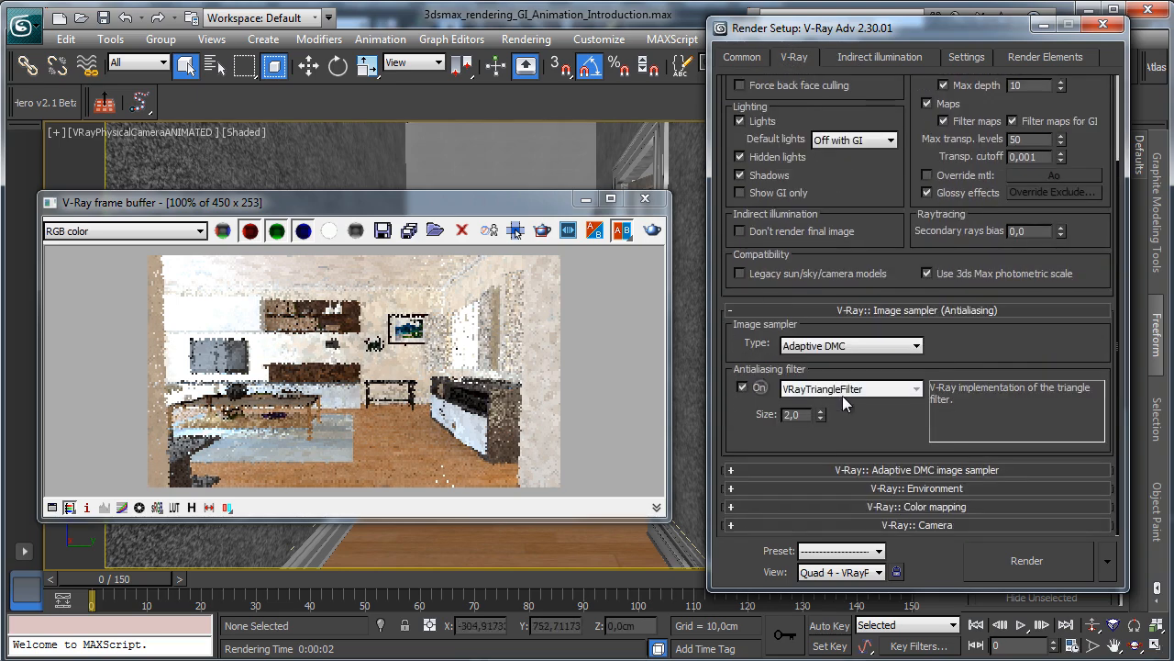
{"action": "left_click", "coordinate": [976, 61]}
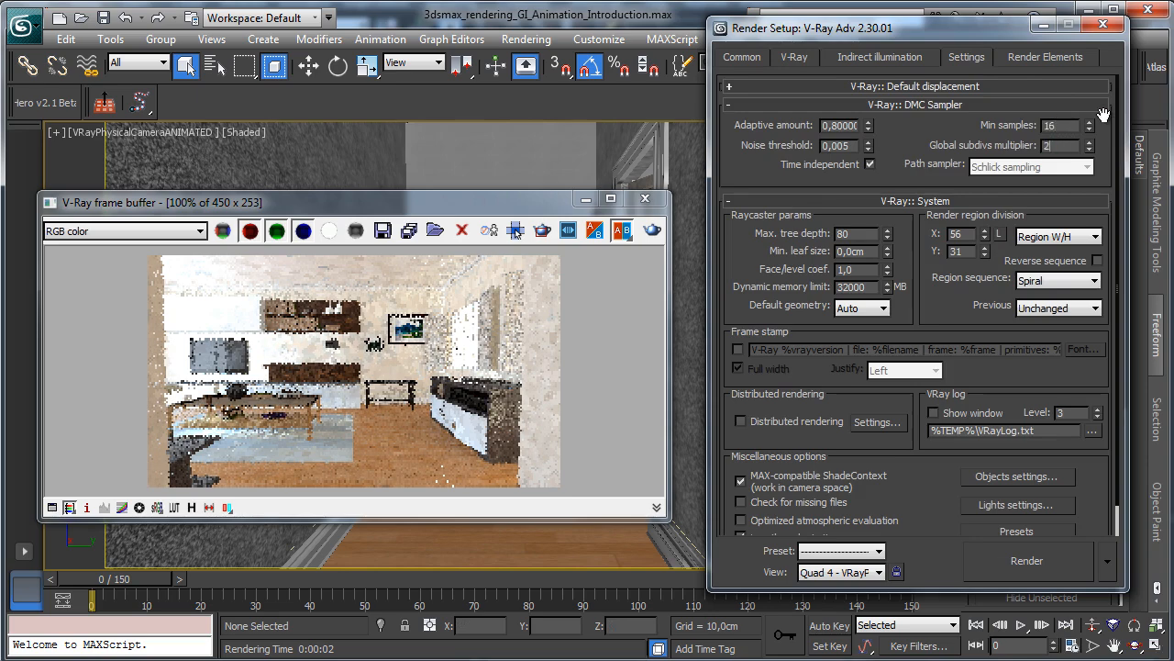
- Review the antialiasing settings and the modes and source files of the irradiance map and light cache
{"action": "left_click", "coordinate": [796, 56]}
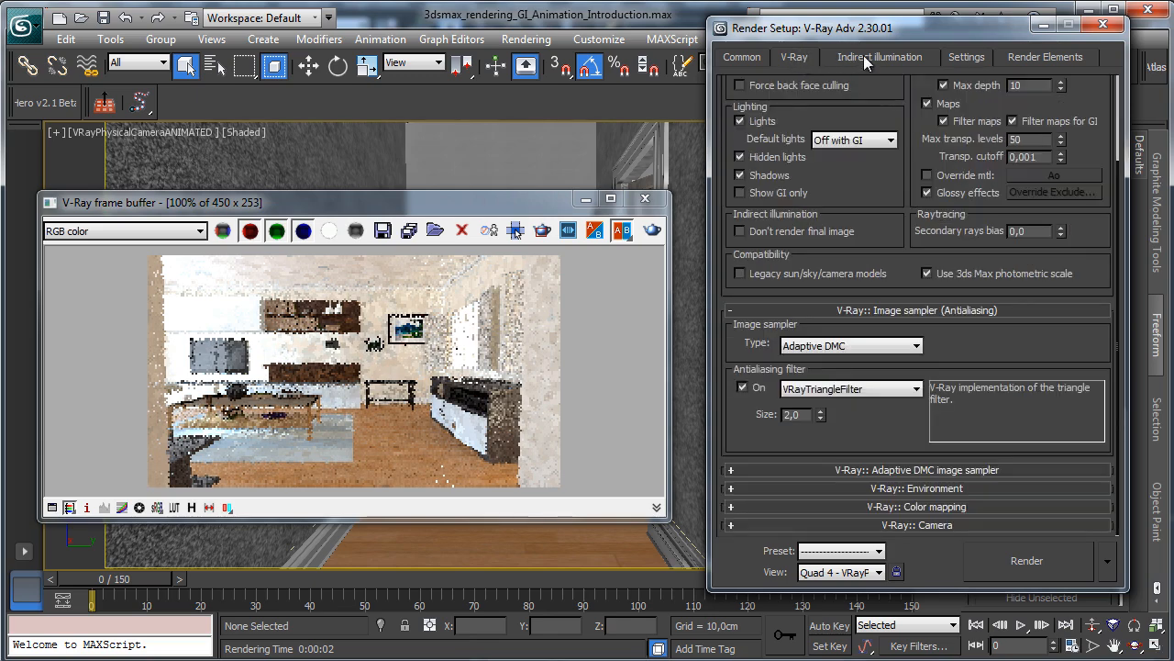
{"action": "left_click", "coordinate": [898, 60]}
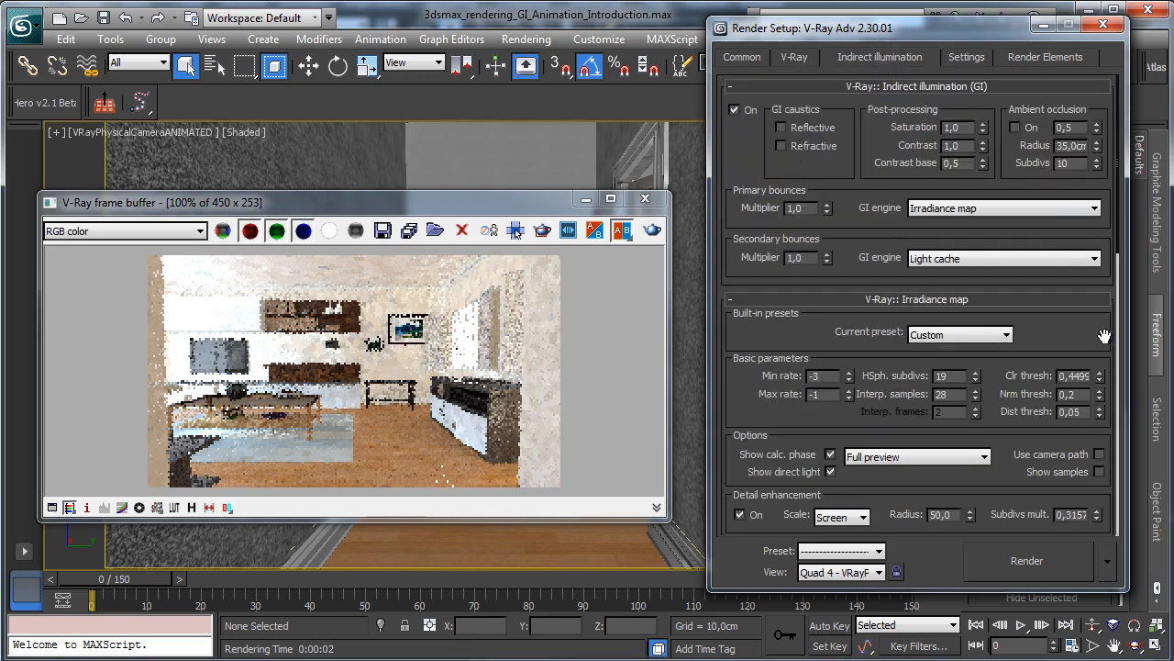
{"action": "scroll", "coordinate": [1073, 338], "scroll_direction": "down", "scroll_amount": 5}
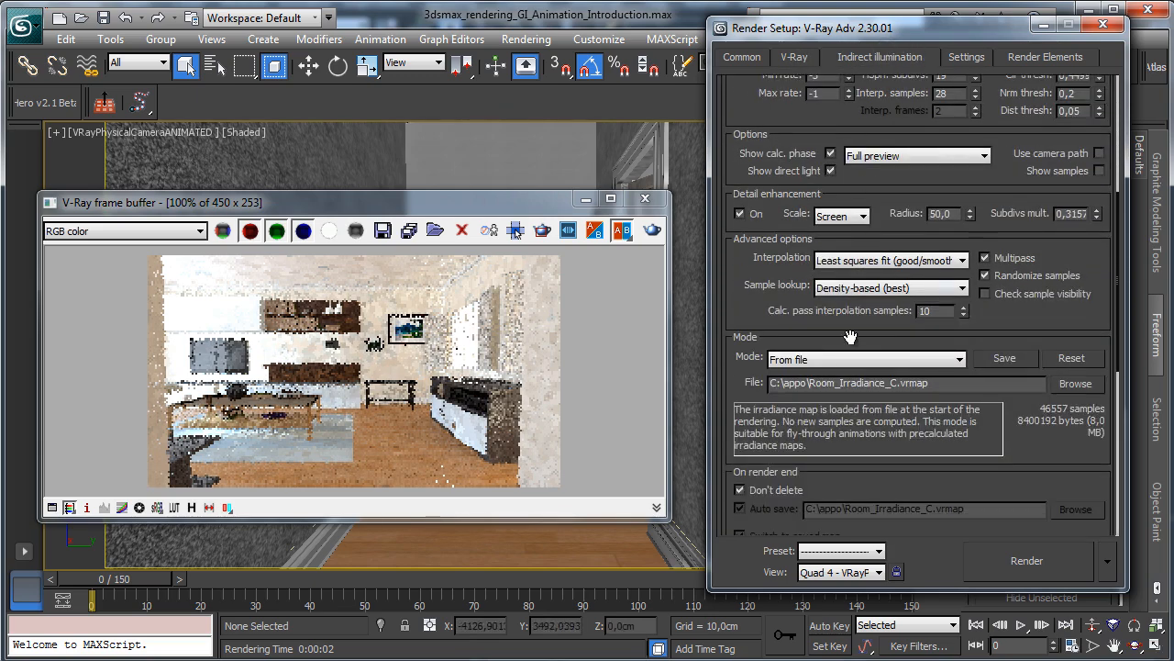
{"action": "scroll", "coordinate": [858, 244], "scroll_direction": "down", "scroll_amount": 3}
{"action": "scroll", "coordinate": [825, 196], "scroll_direction": "down", "scroll_amount": 5}
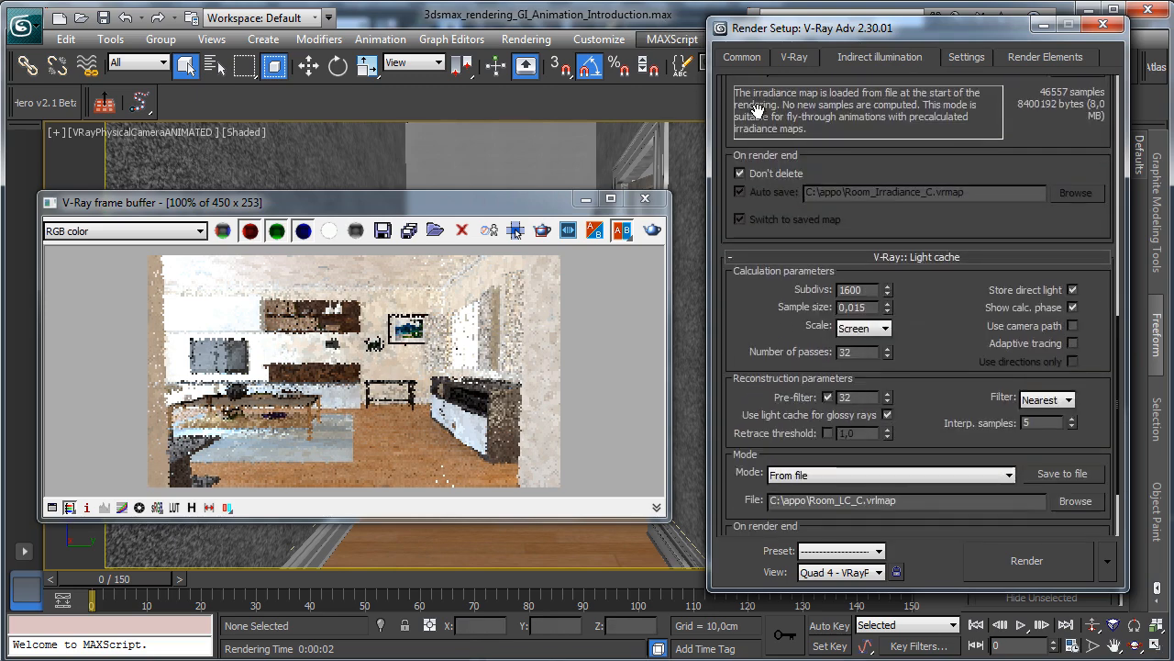
{"action": "scroll", "coordinate": [878, 383], "scroll_direction": "down", "scroll_amount": 3}
- Check the time output settings and render every frame from 0 to 50 through the animated camera
{"action": "left_click", "coordinate": [741, 57]}
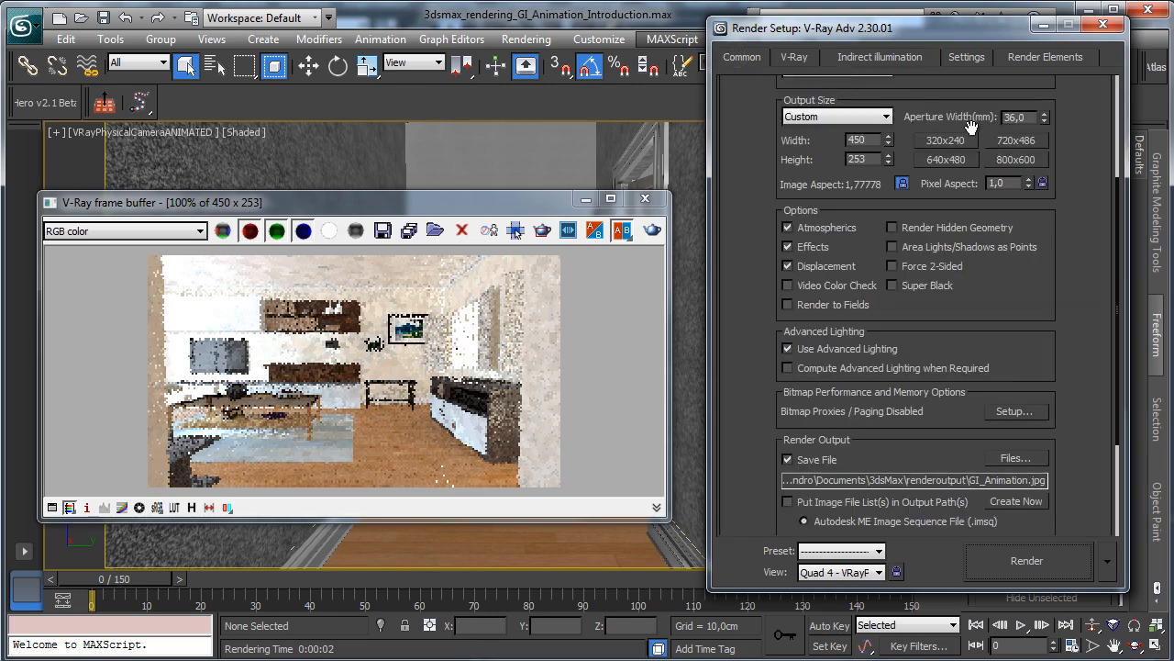
{"action": "left_click_drag", "start_coordinate": [930, 108], "coordinate": [972, 300]}
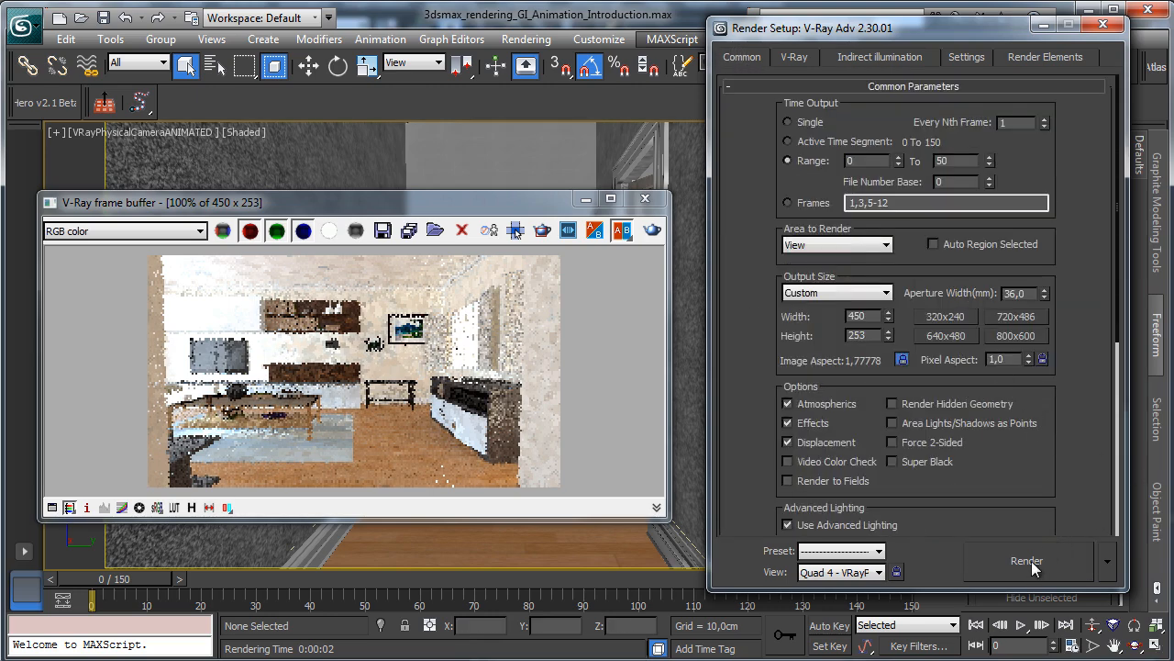
{"action": "left_click", "coordinate": [1030, 561]}
{"action": "left_click", "coordinate": [560, 361]}
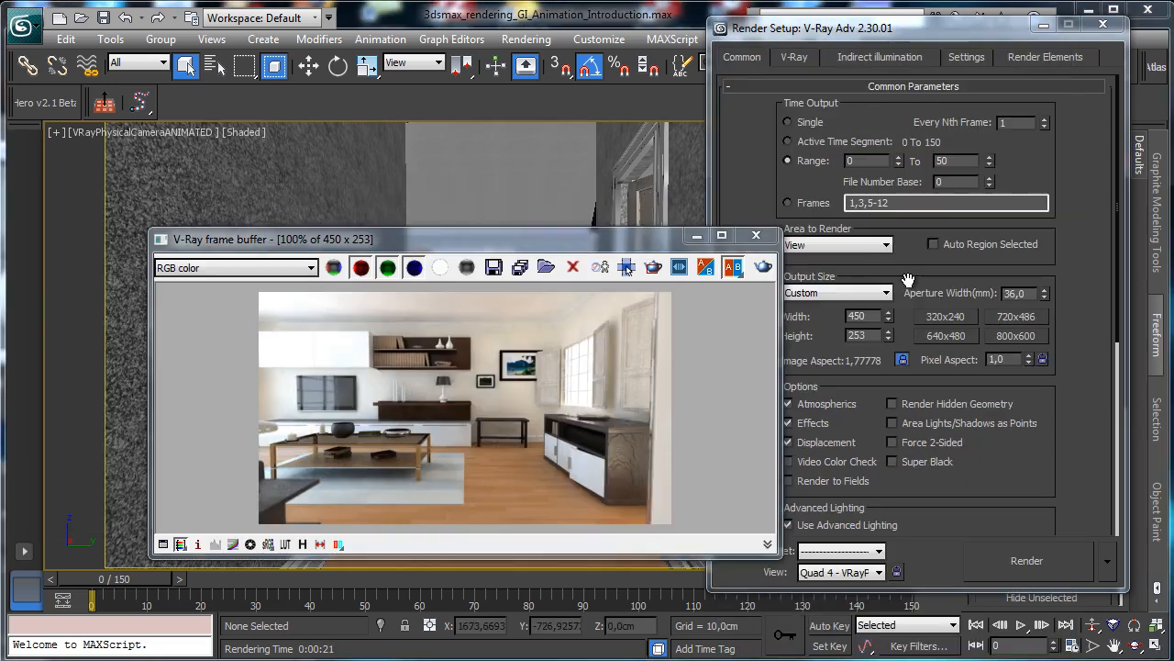
- Load the rendered GI_Animation JPG sequence into channel A of the RAM Player with its default resolution and all frames
{"action": "left_click", "coordinate": [526, 39]}
{"action": "left_click", "coordinate": [578, 515]}
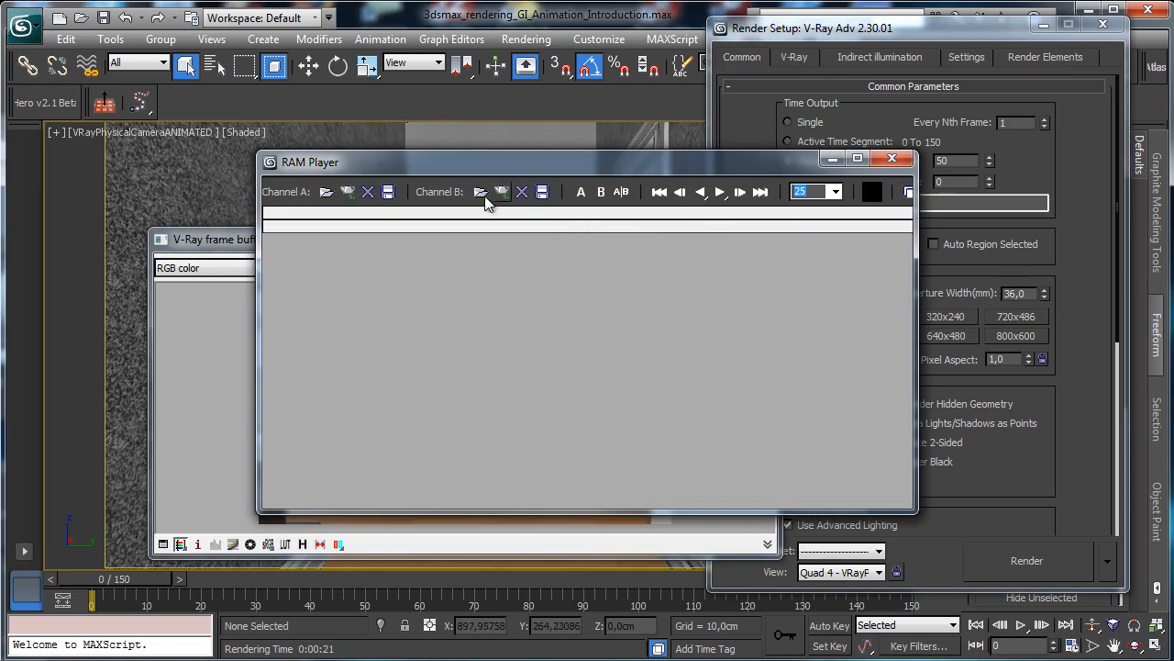
{"action": "left_click", "coordinate": [326, 195]}
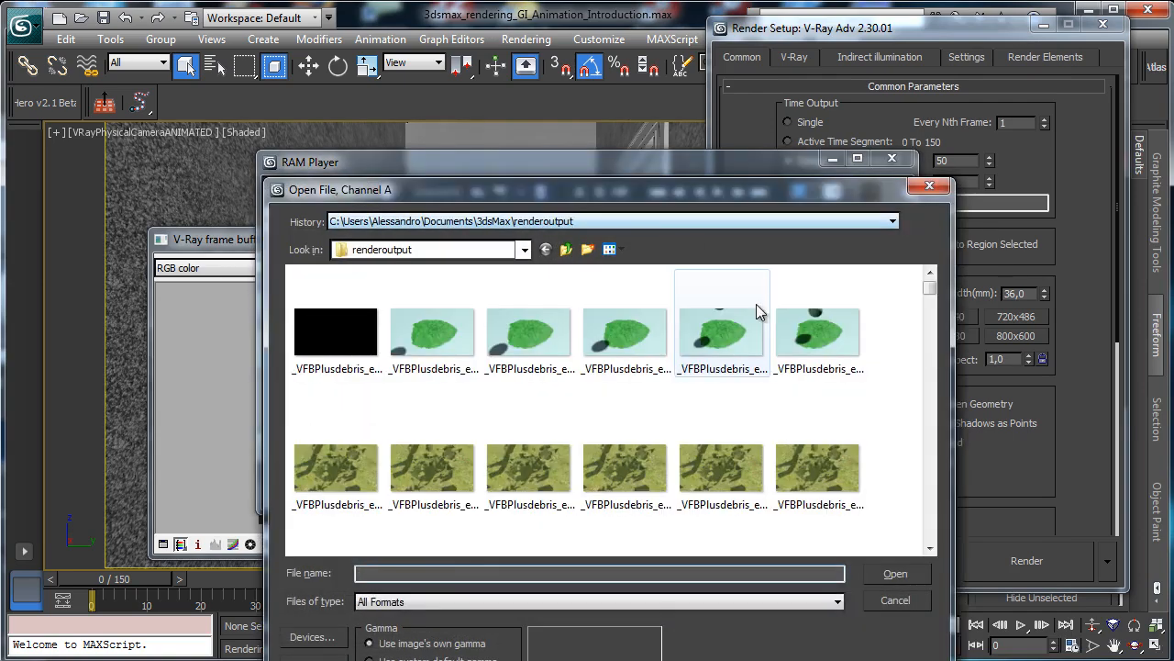
{"action": "left_click_drag", "start_coordinate": [932, 296], "coordinate": [923, 456]}
{"action": "left_click", "coordinate": [603, 328]}
{"action": "left_click_drag", "start_coordinate": [628, 189], "coordinate": [592, 12]}
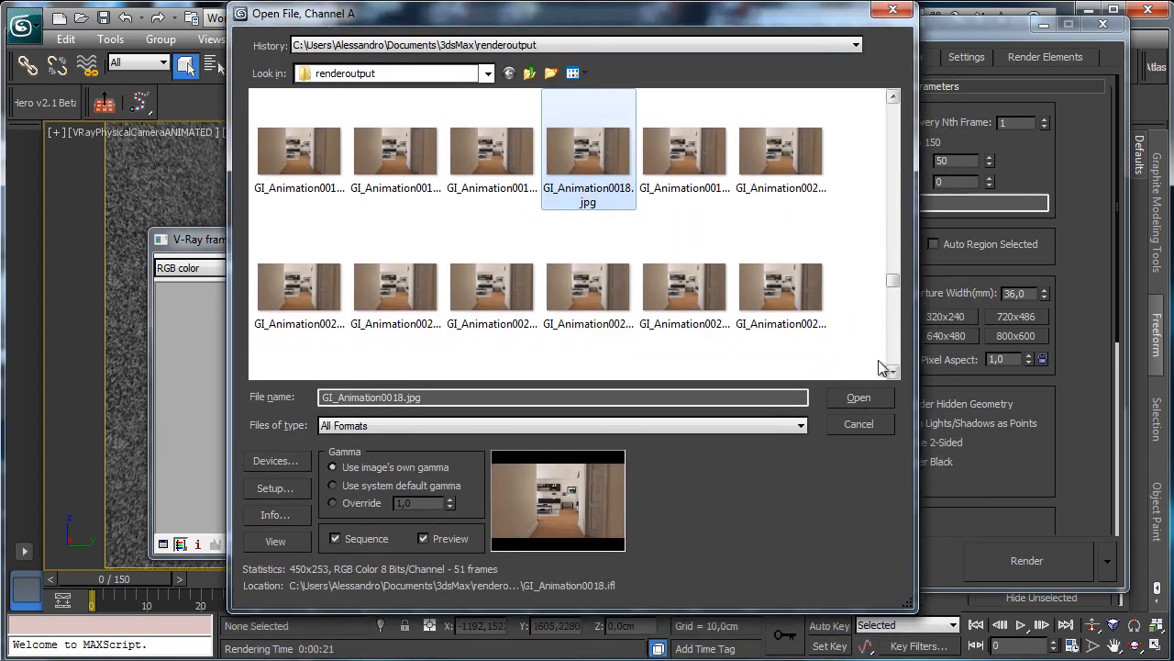
{"action": "left_click", "coordinate": [859, 397]}
{"action": "left_click", "coordinate": [647, 381]}
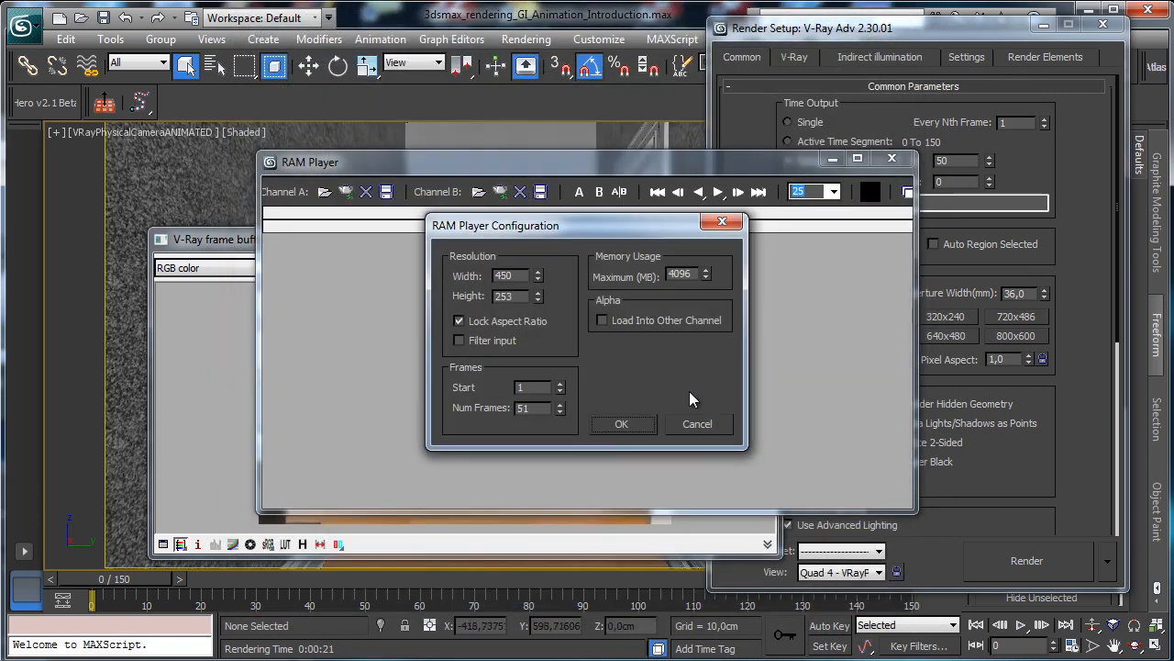
{"action": "left_click", "coordinate": [621, 424]}
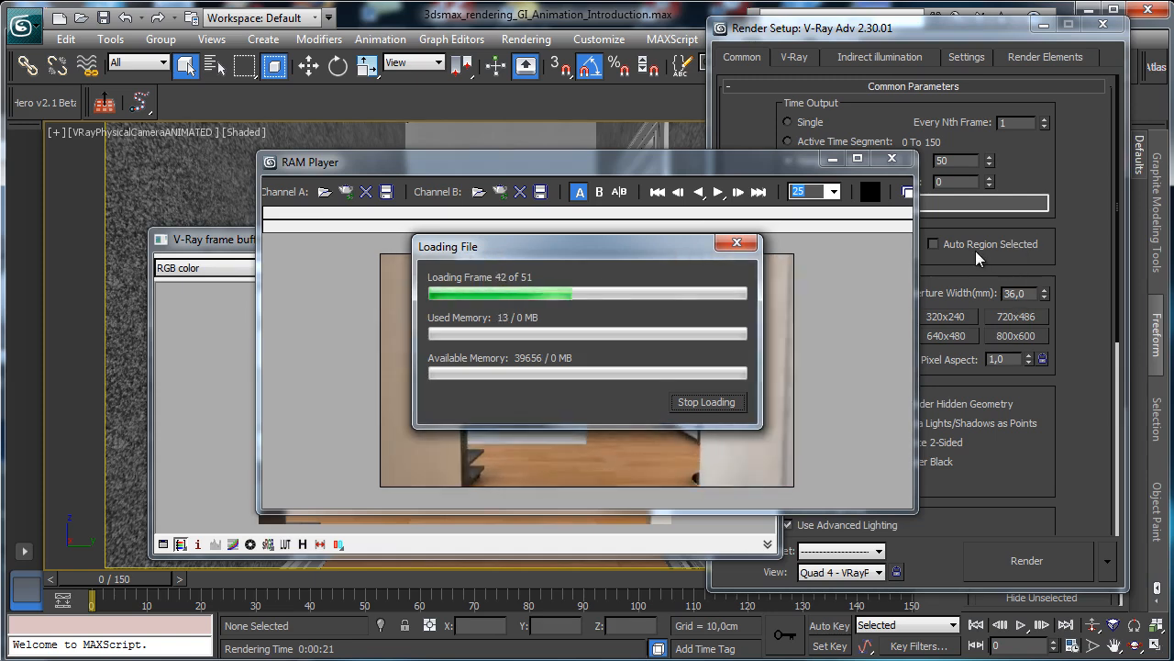
- Play back the loaded animation at 25 frames per second, stop it and exit the RAM Player
{"action": "left_click", "coordinate": [719, 192]}
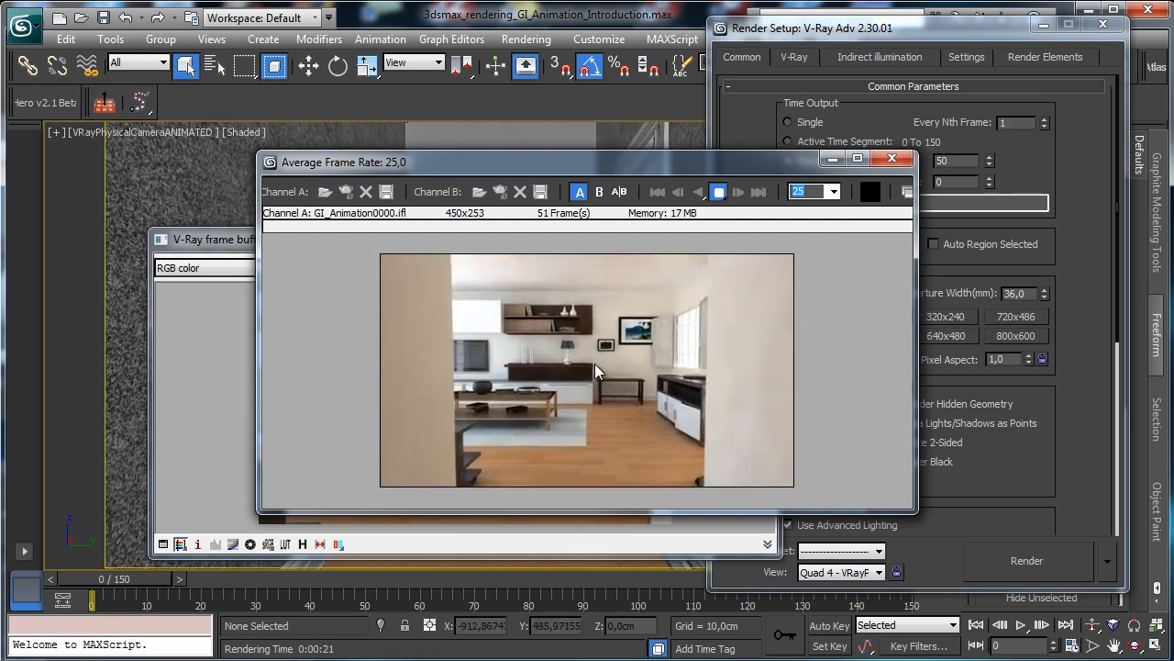
{"action": "left_click", "coordinate": [719, 192]}
{"action": "left_click", "coordinate": [892, 160]}
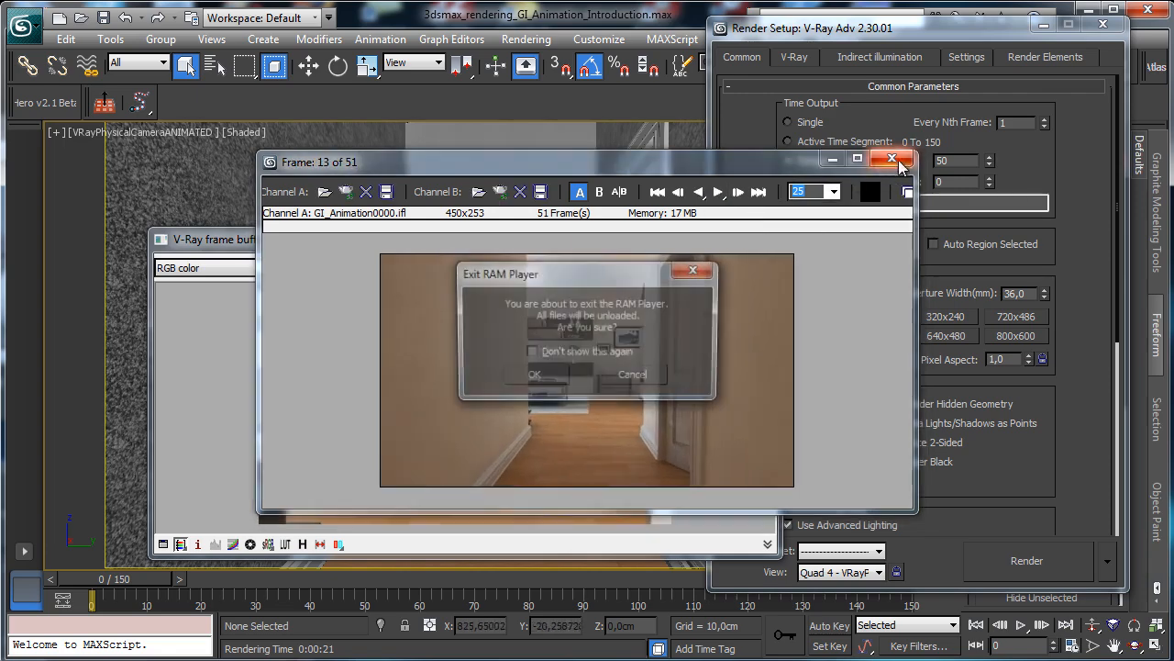
{"action": "left_click", "coordinate": [532, 376]}
- Expand the Adaptive DMC image sampler settings and examine them together with the DMC Sampler values
{"action": "left_click", "coordinate": [812, 61]}
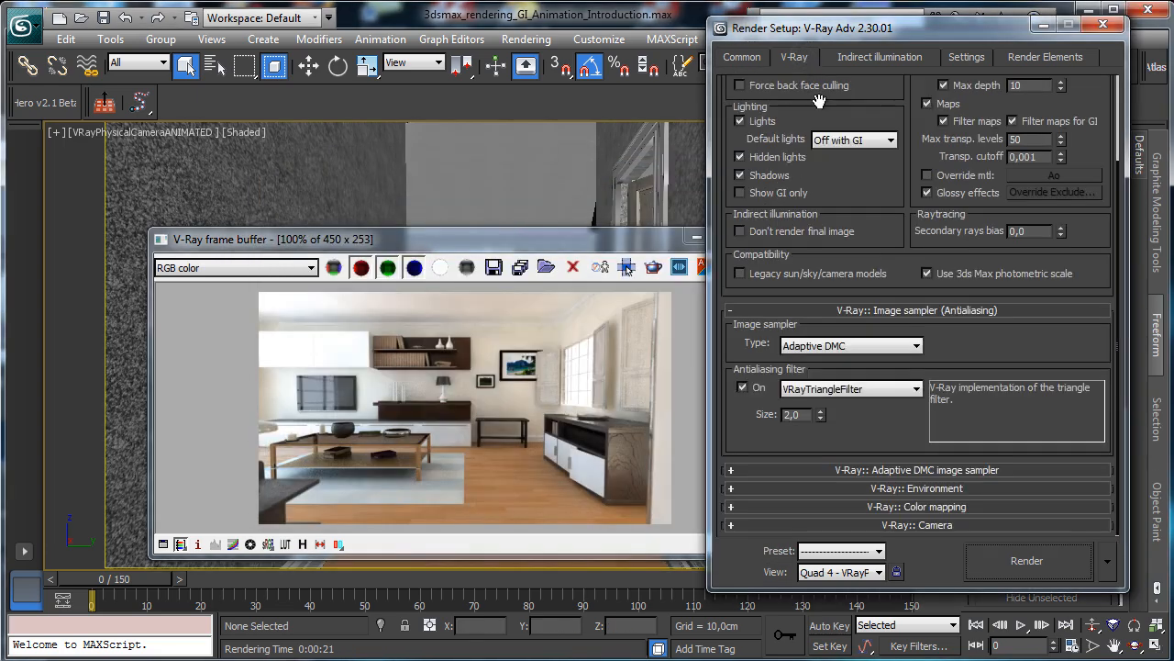
{"action": "left_click", "coordinate": [916, 471]}
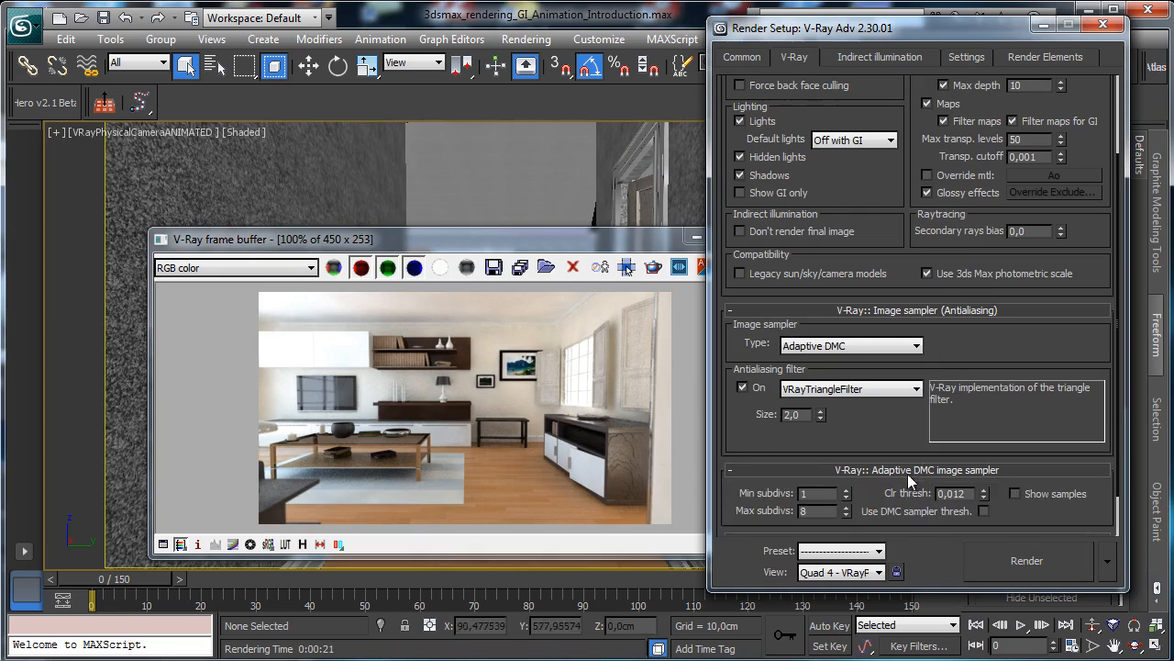
{"action": "left_click", "coordinate": [967, 57]}
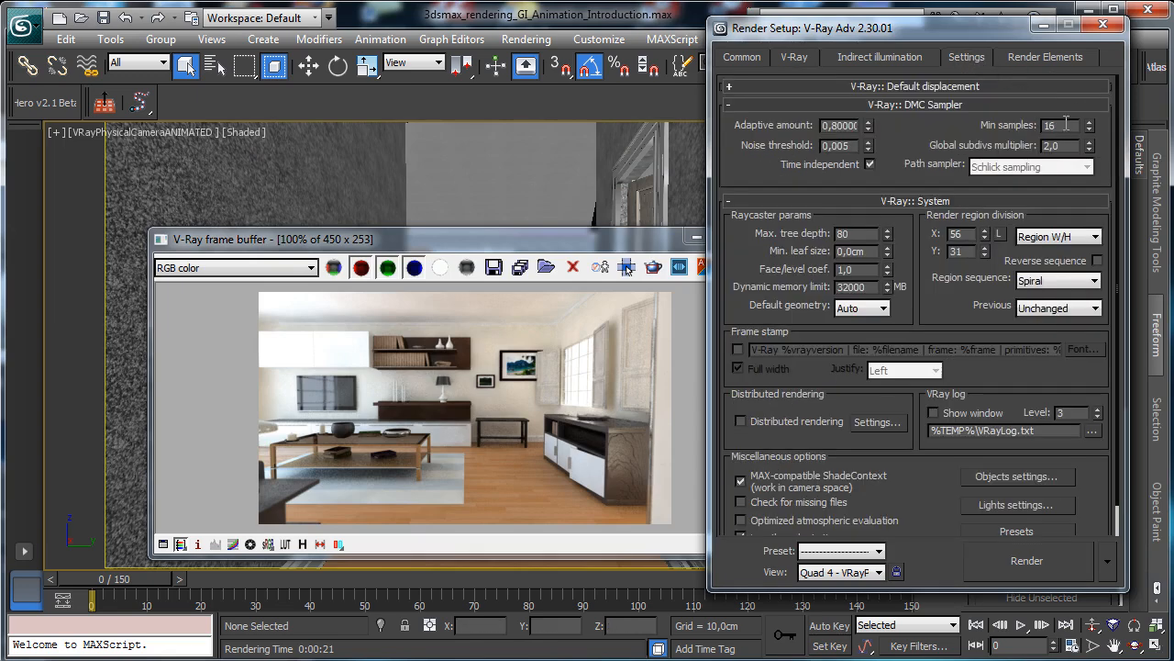